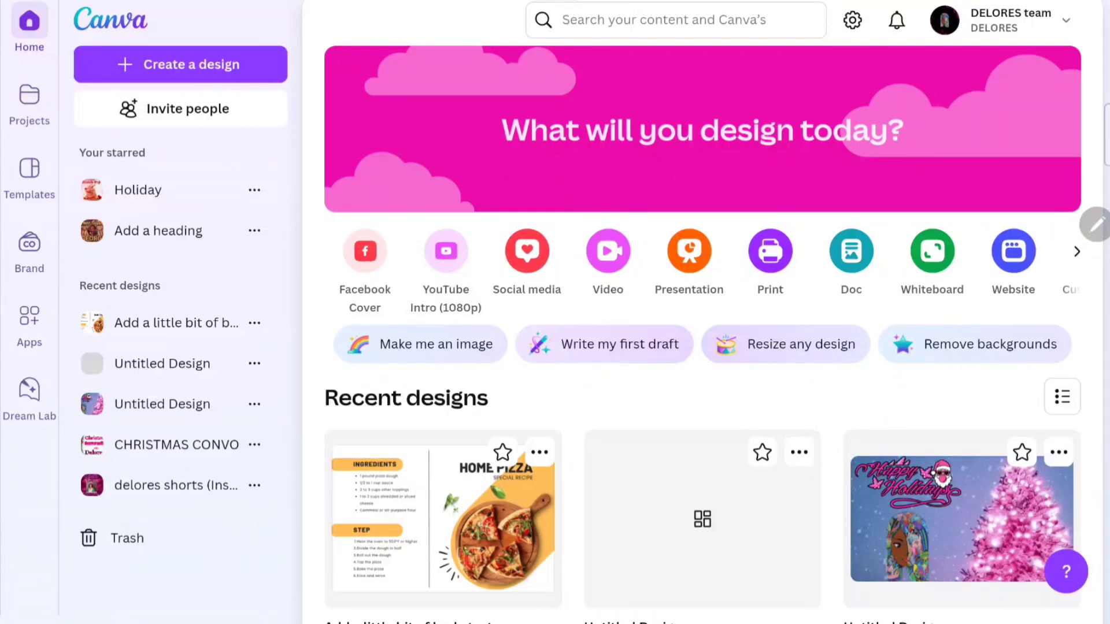
- Search Canva's content for "calendar 2025"
click(685, 10)
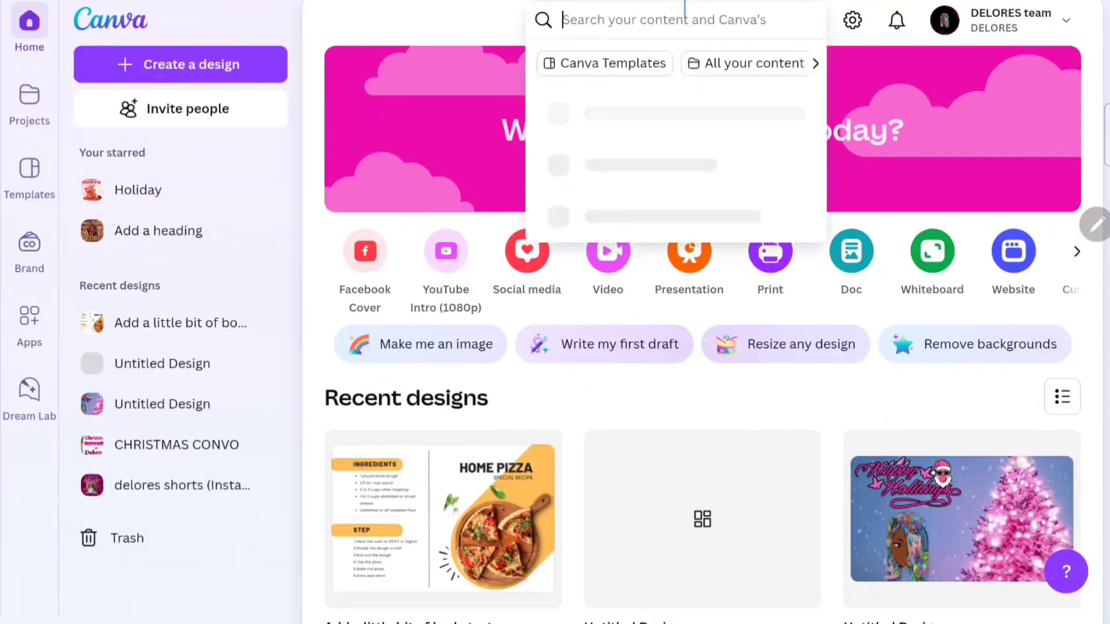
text(cal)
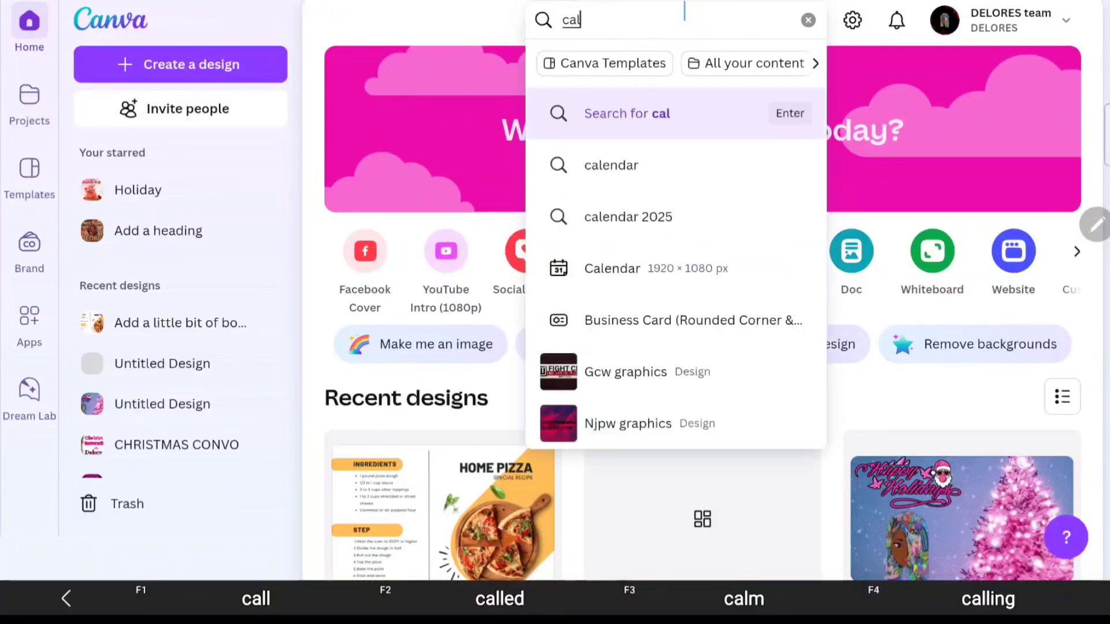
click(625, 236)
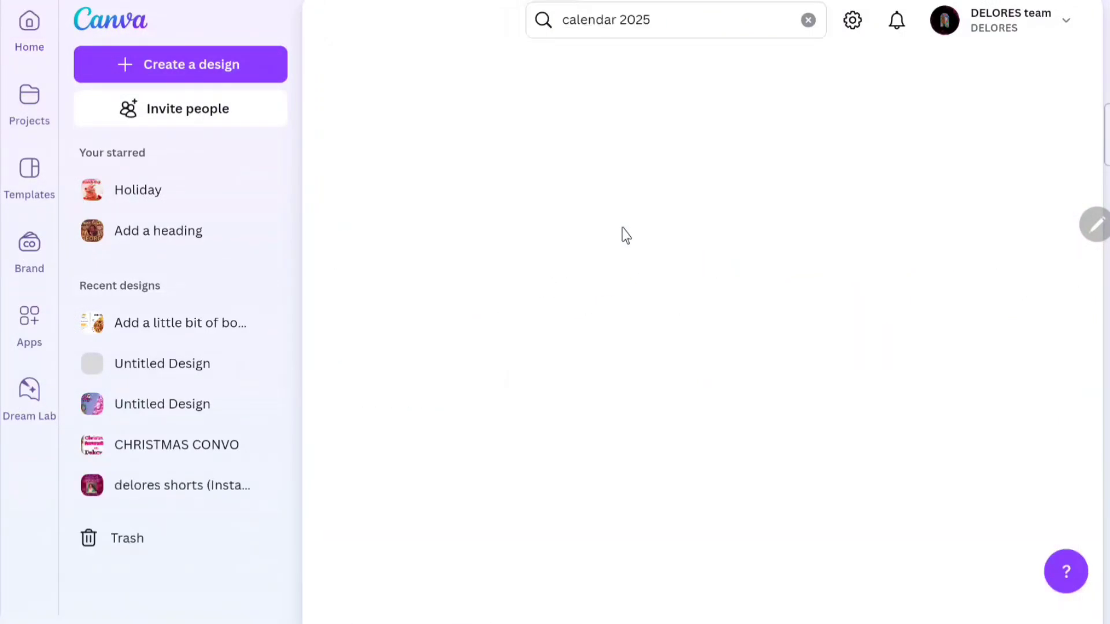
- Browse the calendar 2025 template results, comparing floral, photo, monthly-grid and full-year layouts
scroll(636, 220, down, 4)
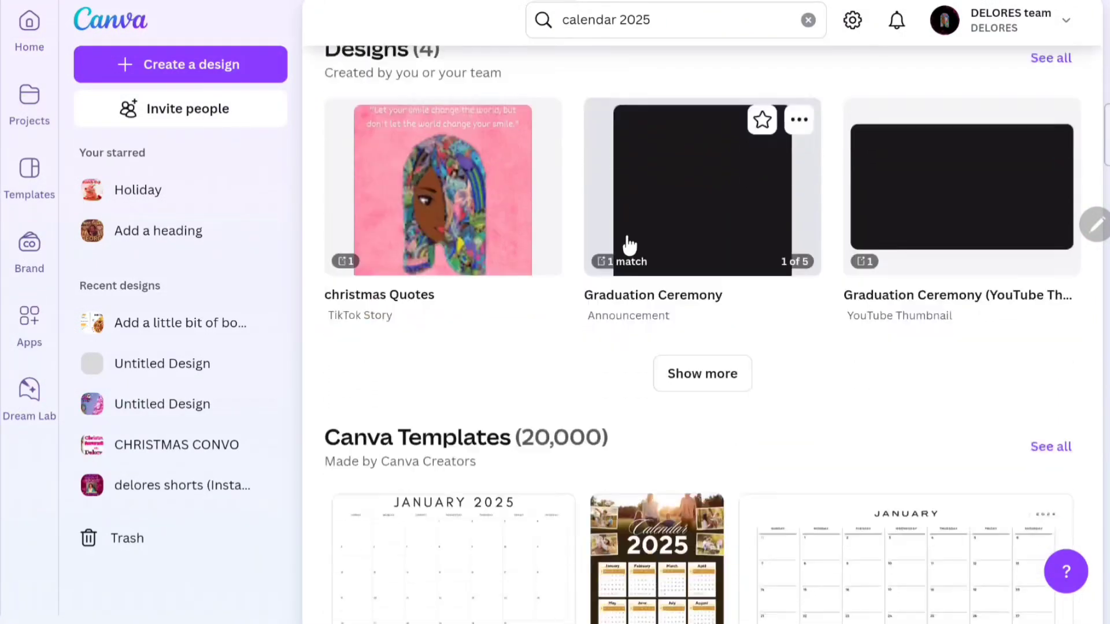
scroll(629, 243, down, 2)
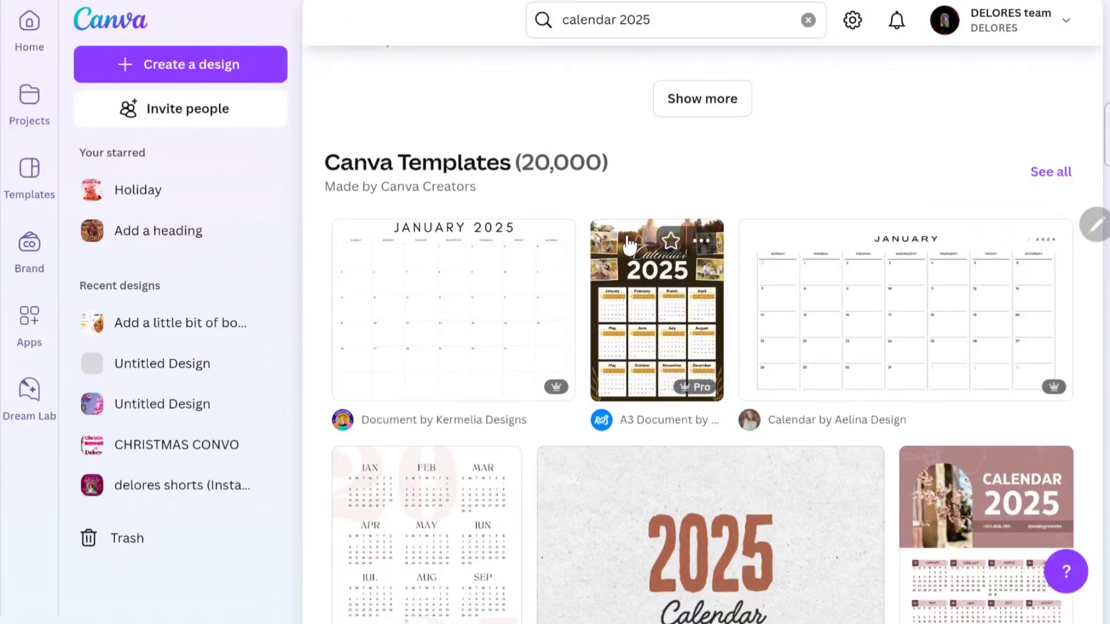
scroll(630, 244, down, 3)
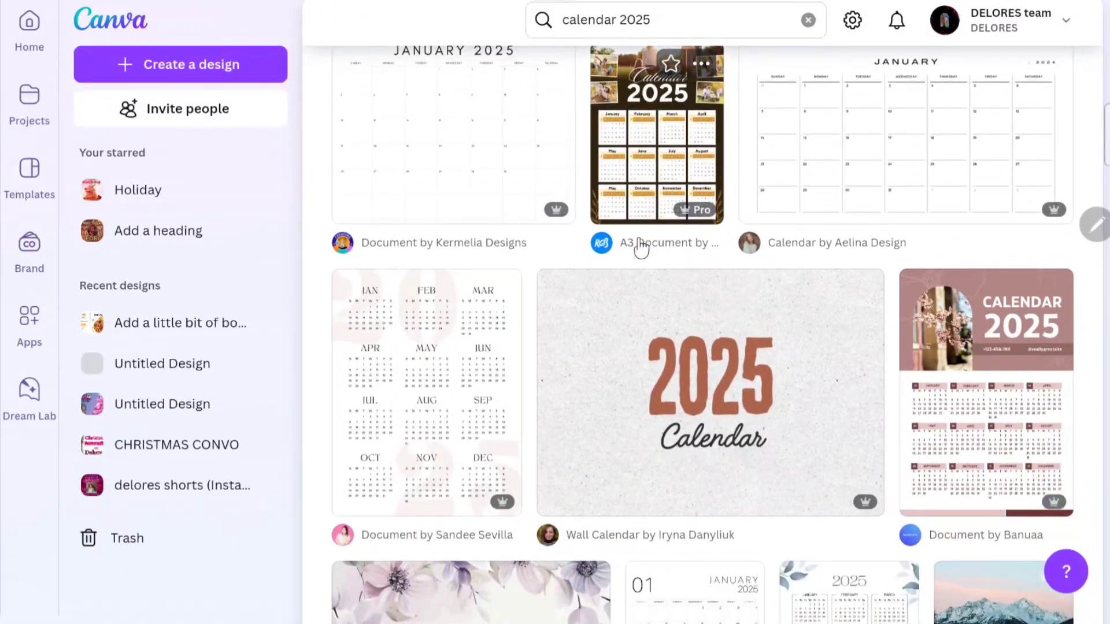
scroll(641, 247, down, 3)
scroll(641, 247, up, 3)
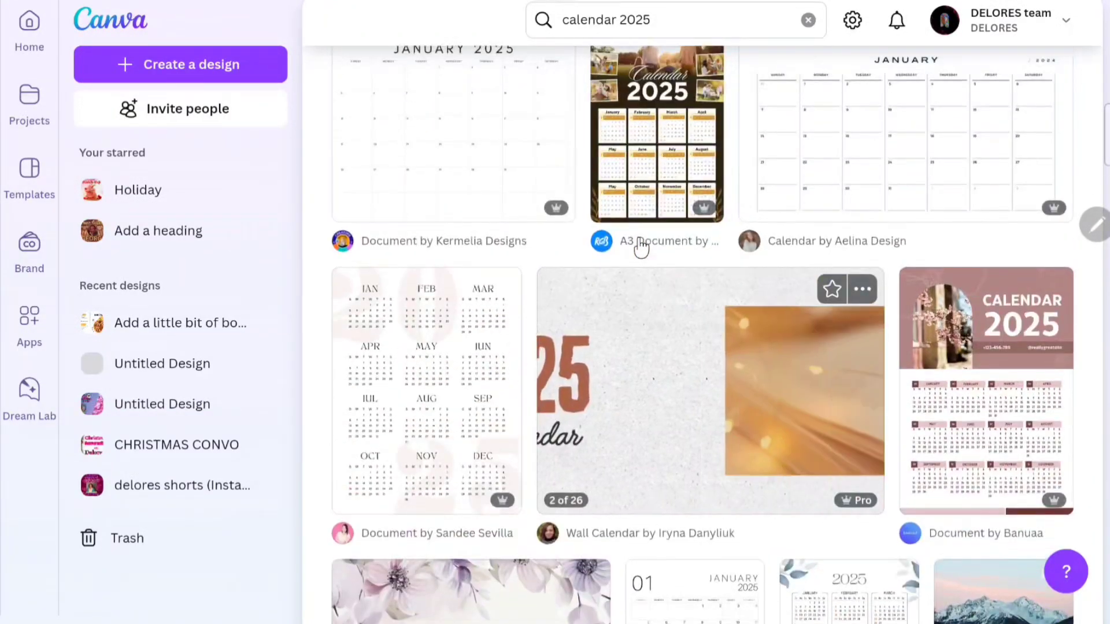
scroll(641, 247, up, 5)
scroll(641, 248, down, 10)
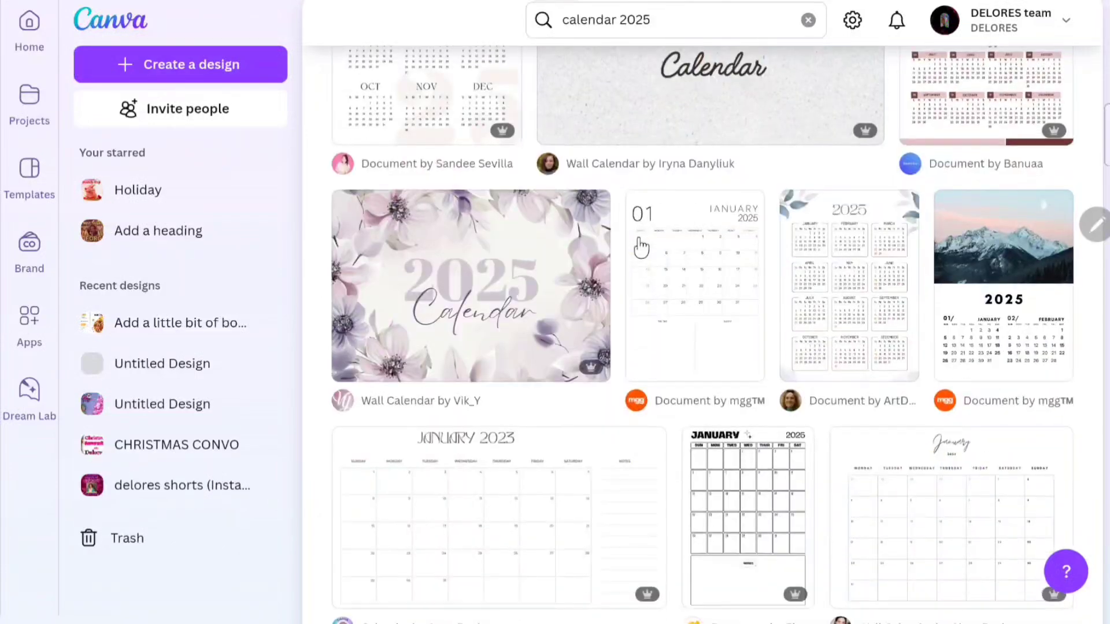
scroll(641, 247, down, 12)
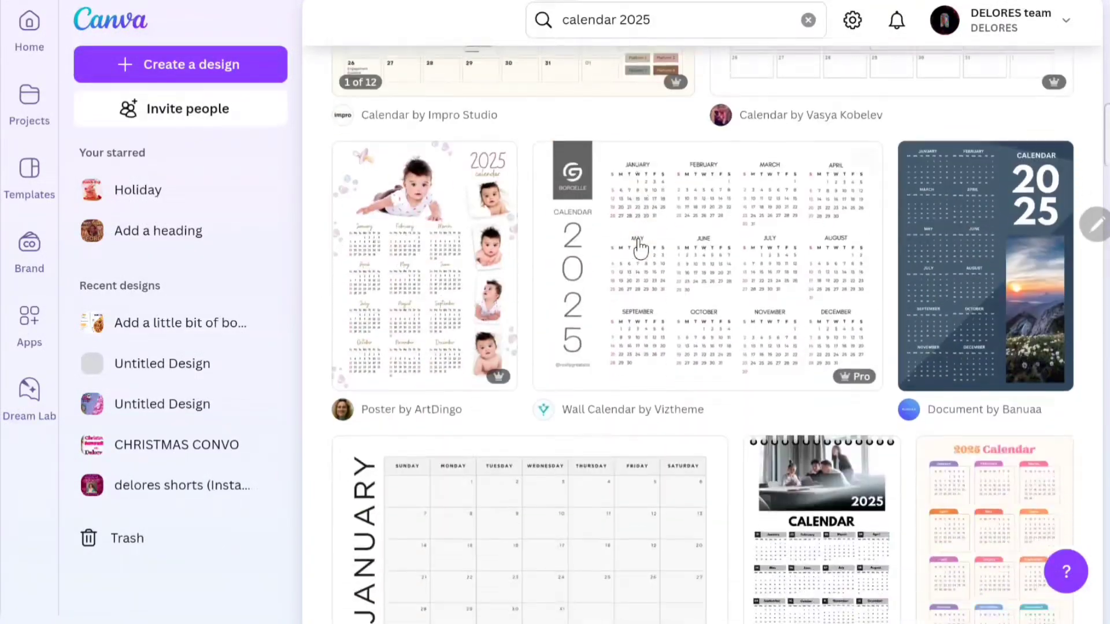
scroll(641, 247, down, 14)
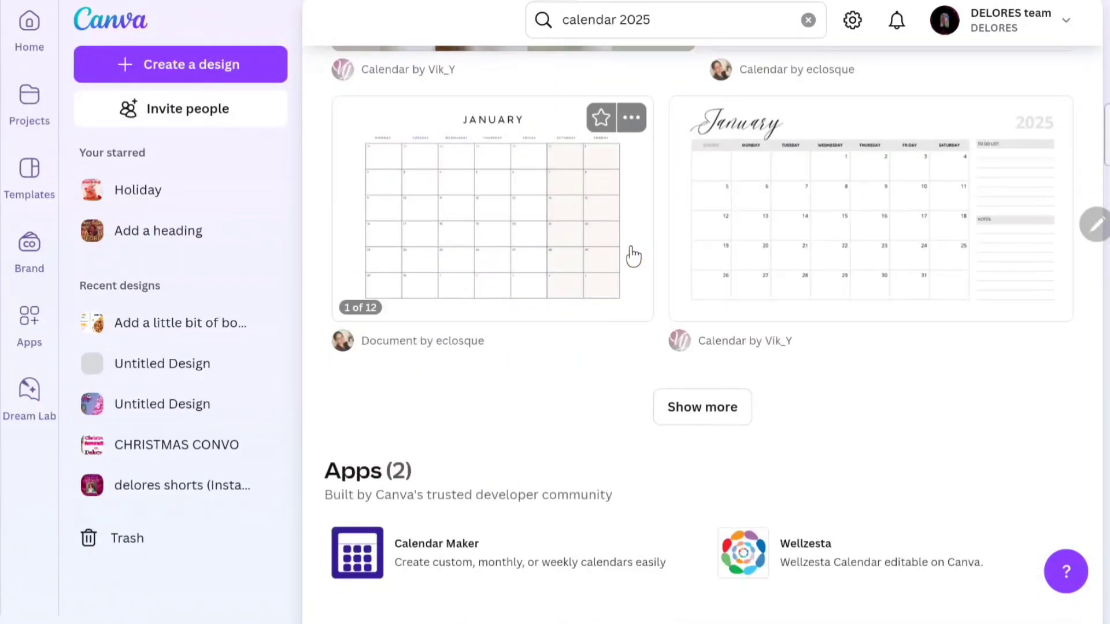
scroll(633, 256, up, 7)
scroll(634, 256, up, 20)
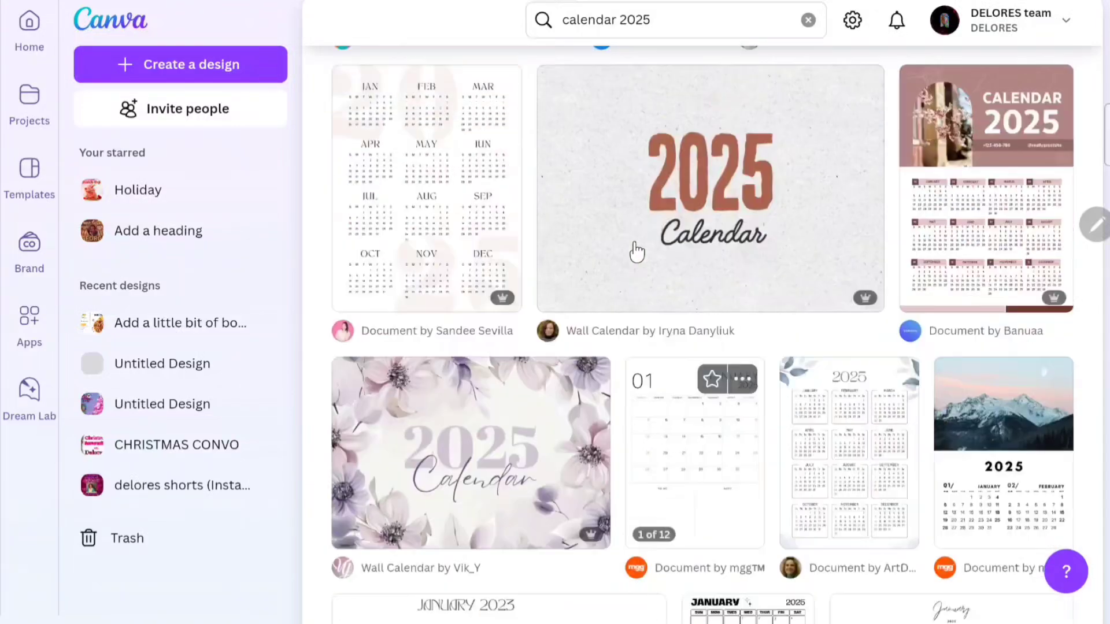
scroll(774, 335, down, 1)
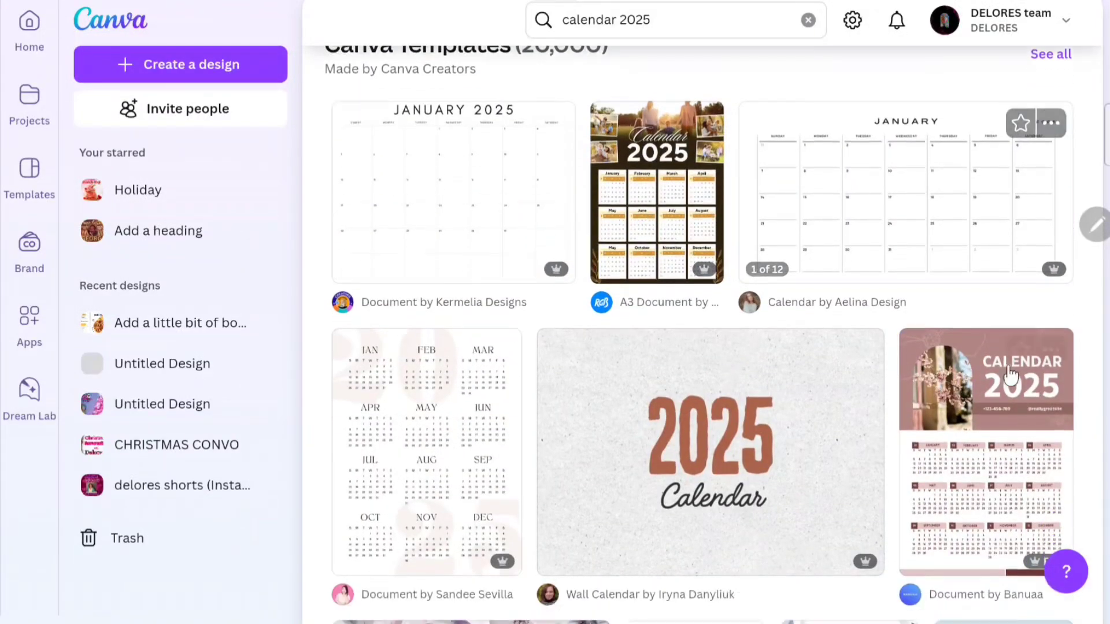
scroll(1028, 352, up, 1)
scroll(1032, 357, down, 6)
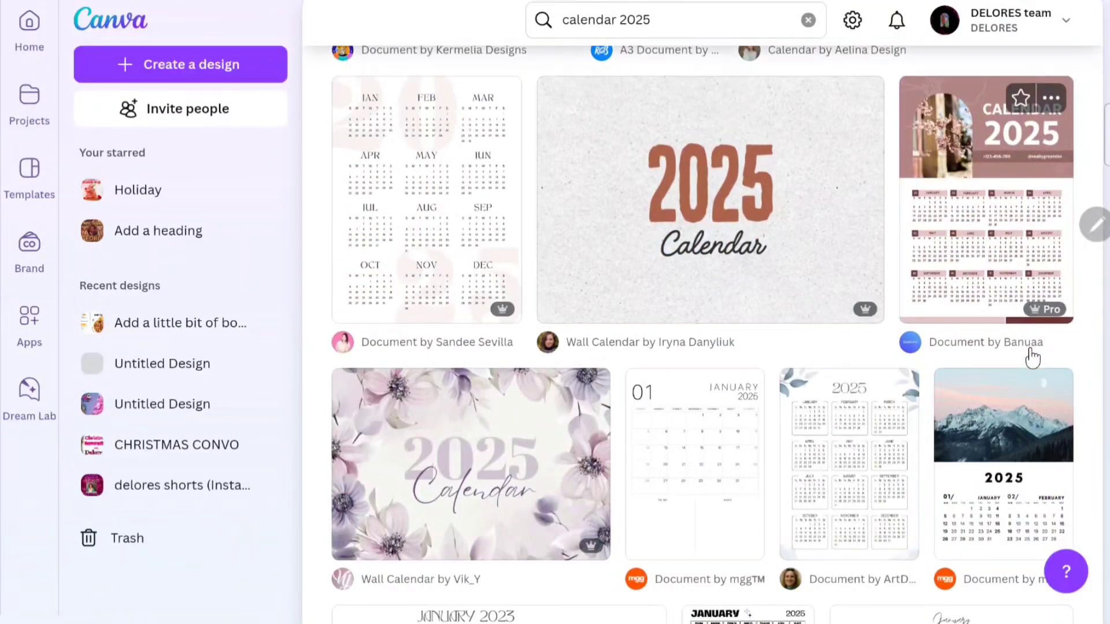
scroll(1032, 358, down, 2)
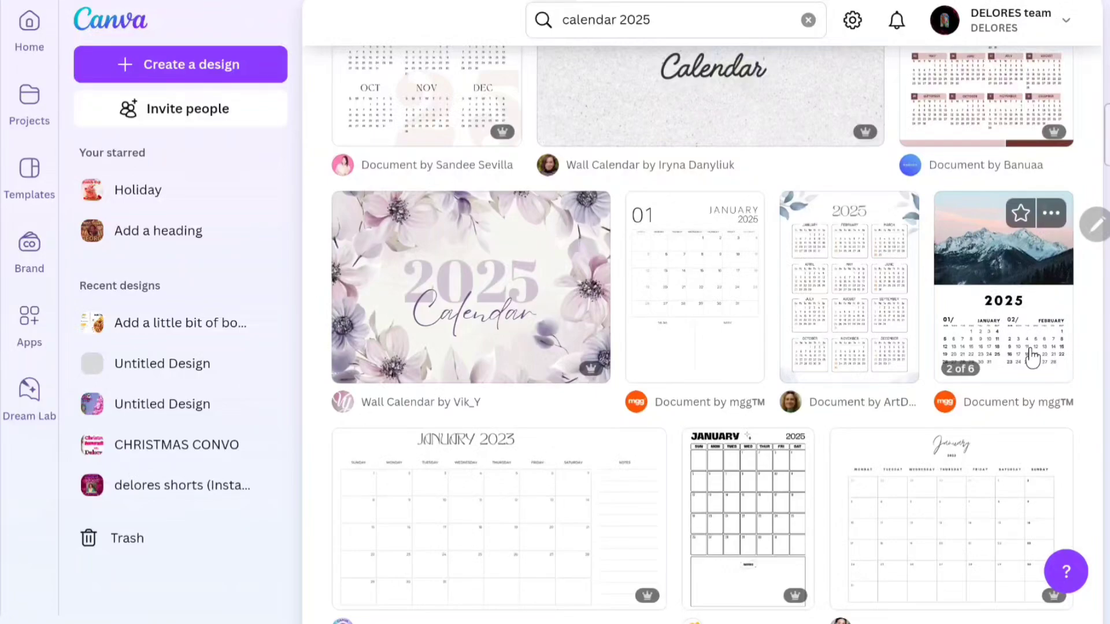
scroll(1032, 355, down, 20)
scroll(1041, 349, up, 13)
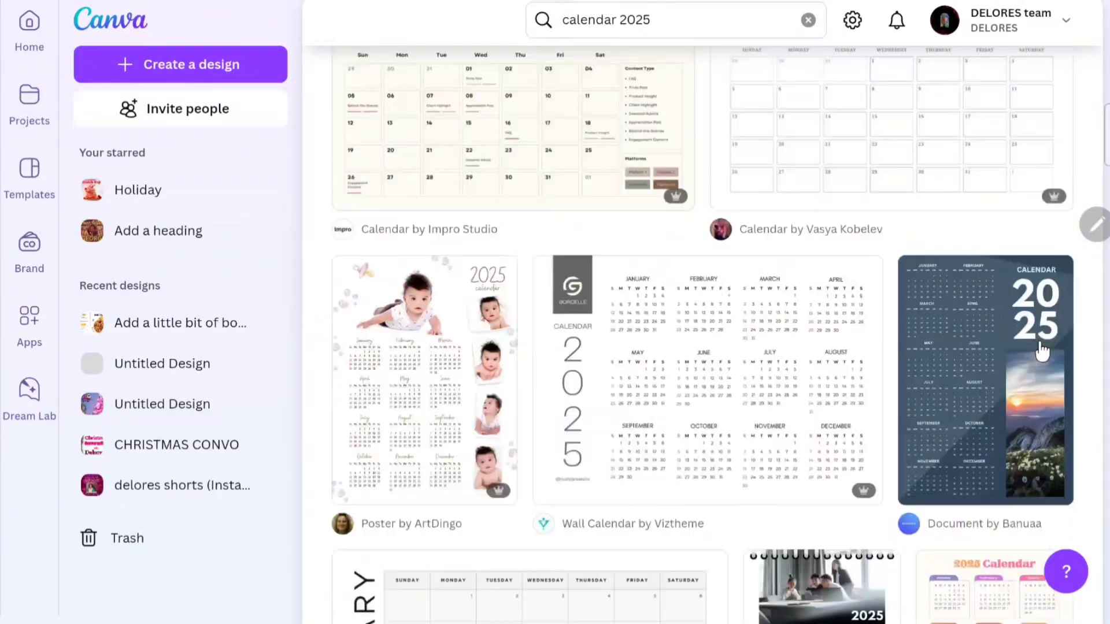
scroll(1042, 349, up, 15)
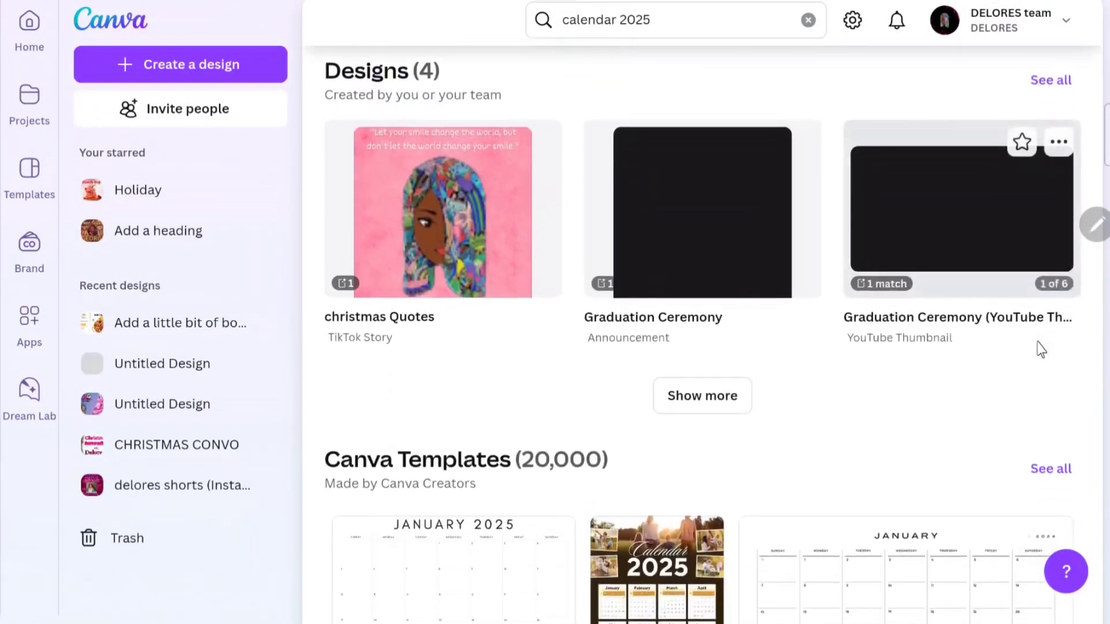
scroll(1016, 493, down, 9)
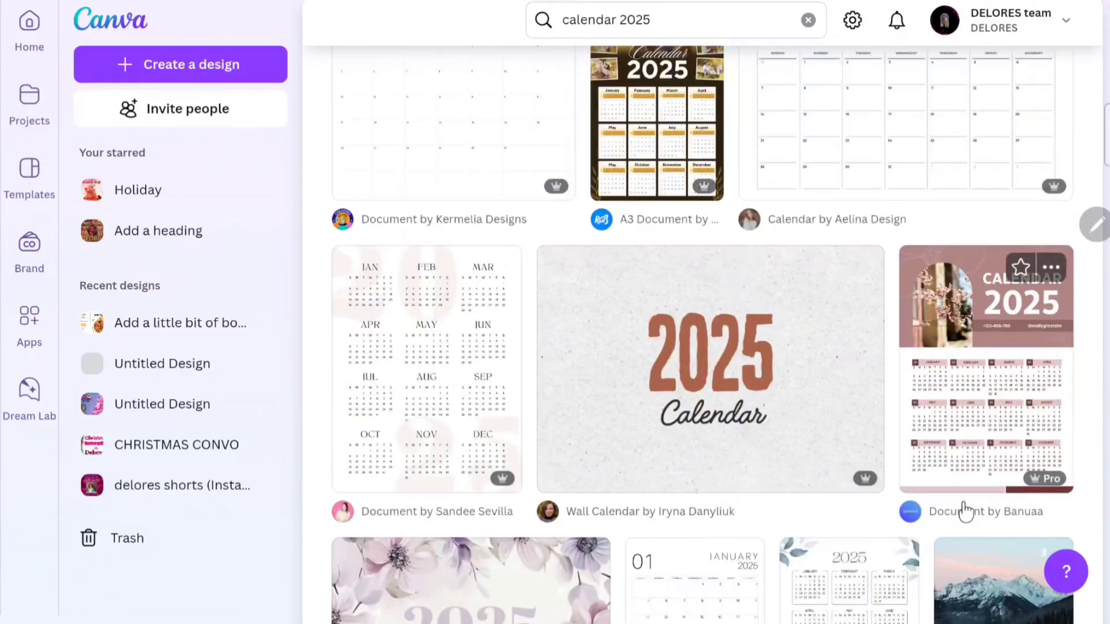
scroll(964, 511, down, 6)
scroll(966, 511, down, 7)
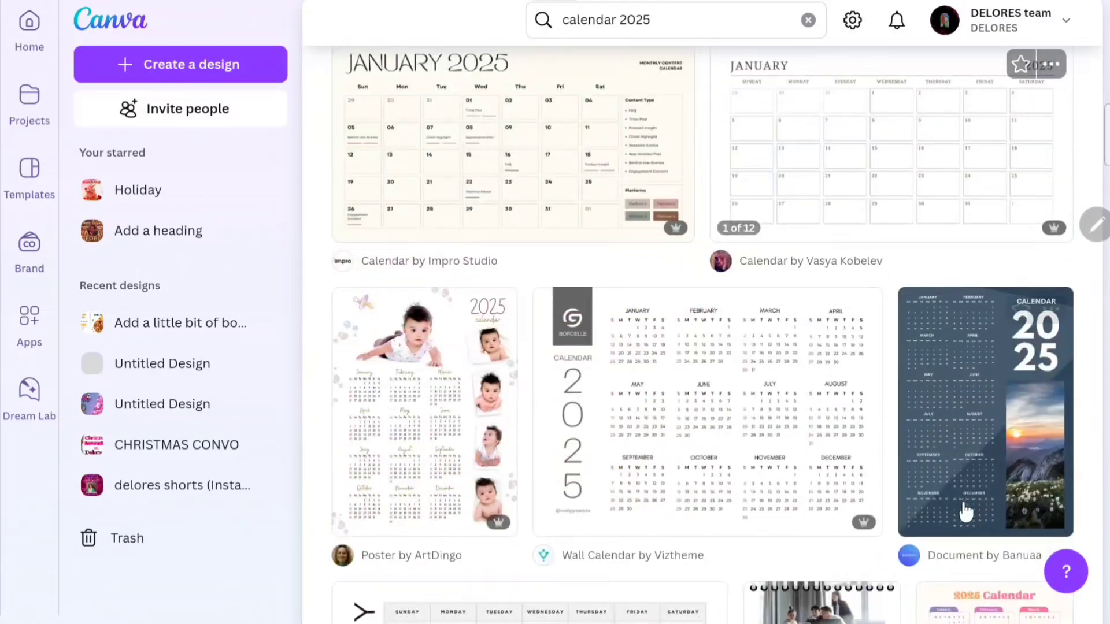
scroll(965, 511, down, 7)
scroll(965, 511, up, 10)
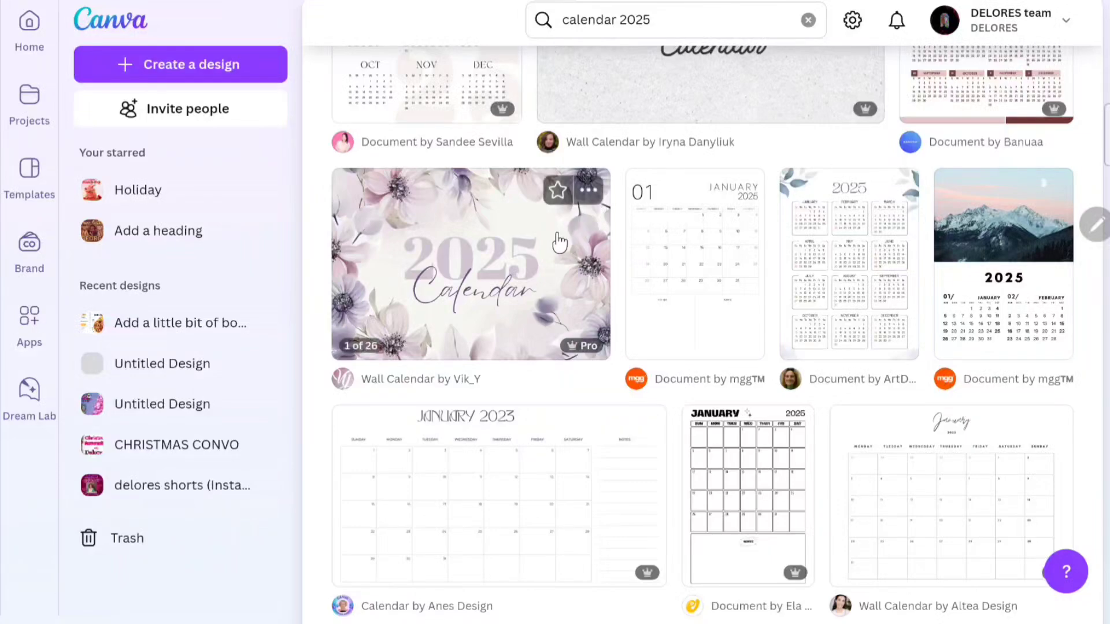
- Open the cream purple floral watercolor 2025 wall calendar template, follow its creator and start customizing it
click(584, 235)
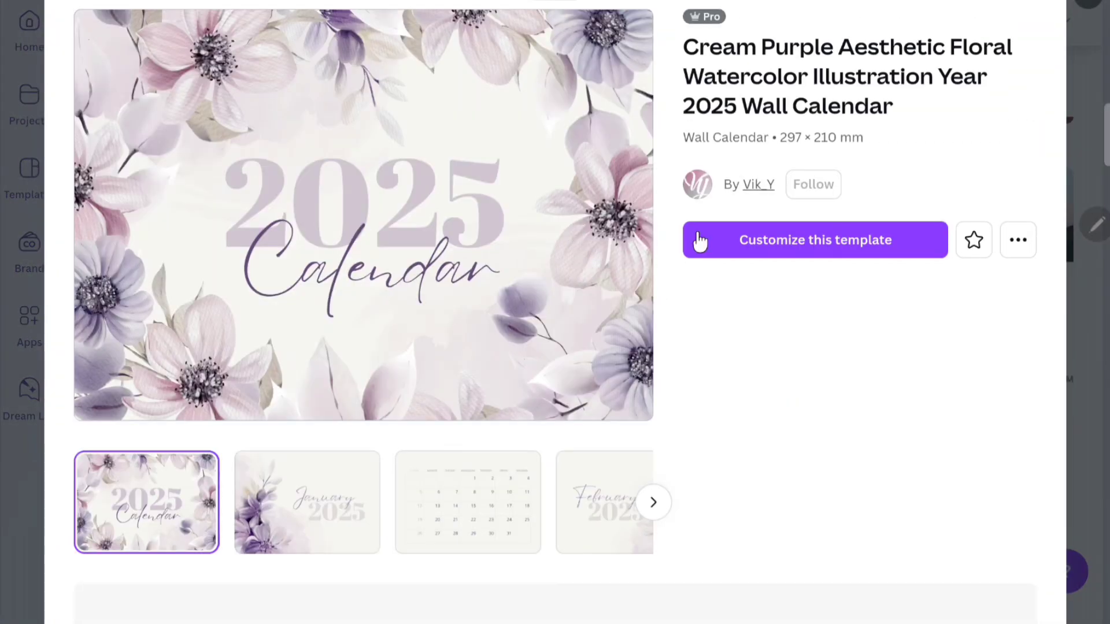
click(813, 183)
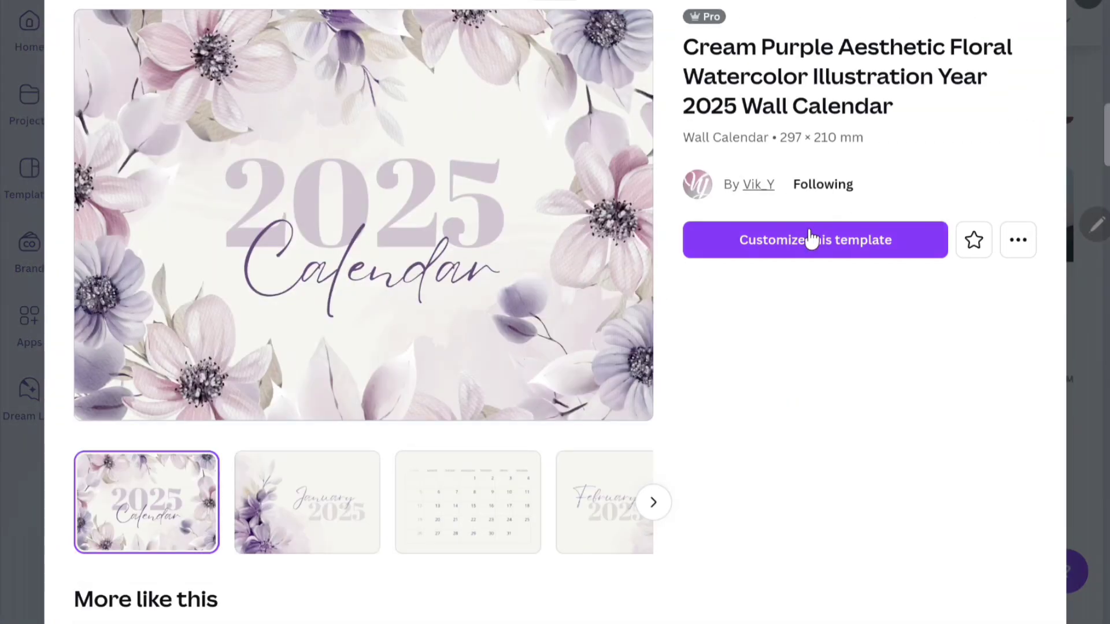
click(814, 246)
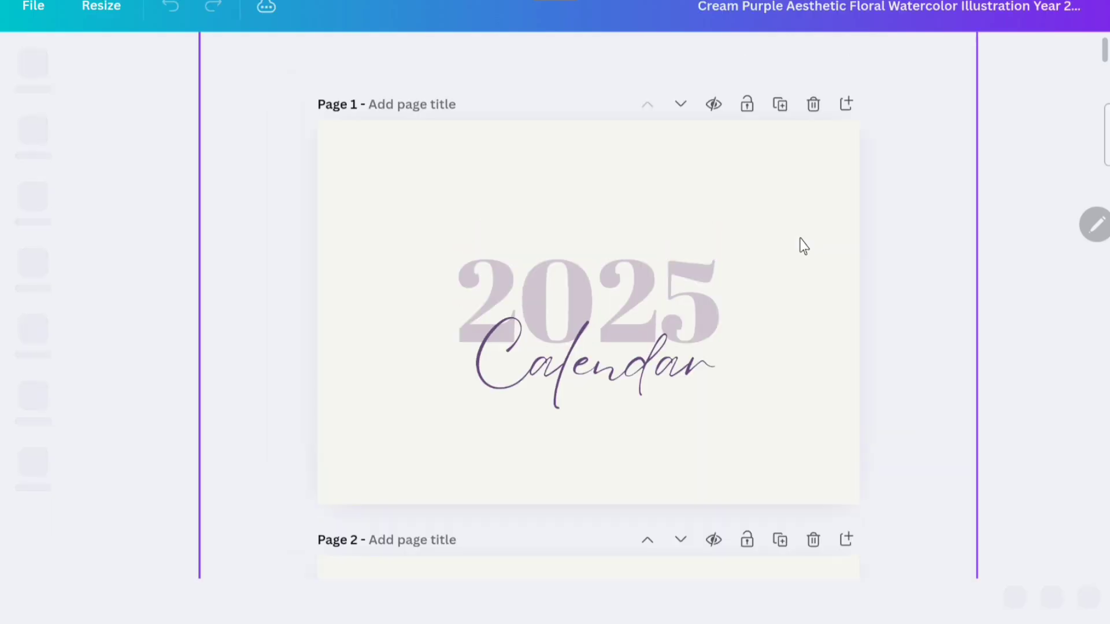
- Look through the calendar's first pages, examining the cover, the month title pages and the date grids
scroll(804, 246, down, 5)
scroll(800, 239, down, 6)
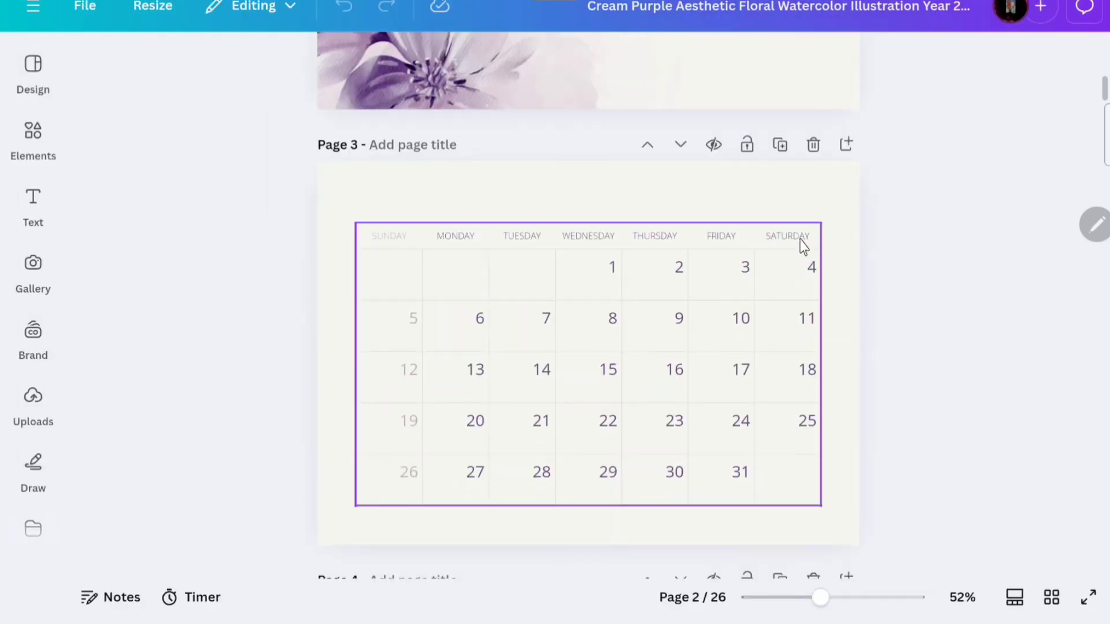
scroll(800, 239, up, 8)
scroll(800, 239, down, 15)
scroll(801, 243, down, 2)
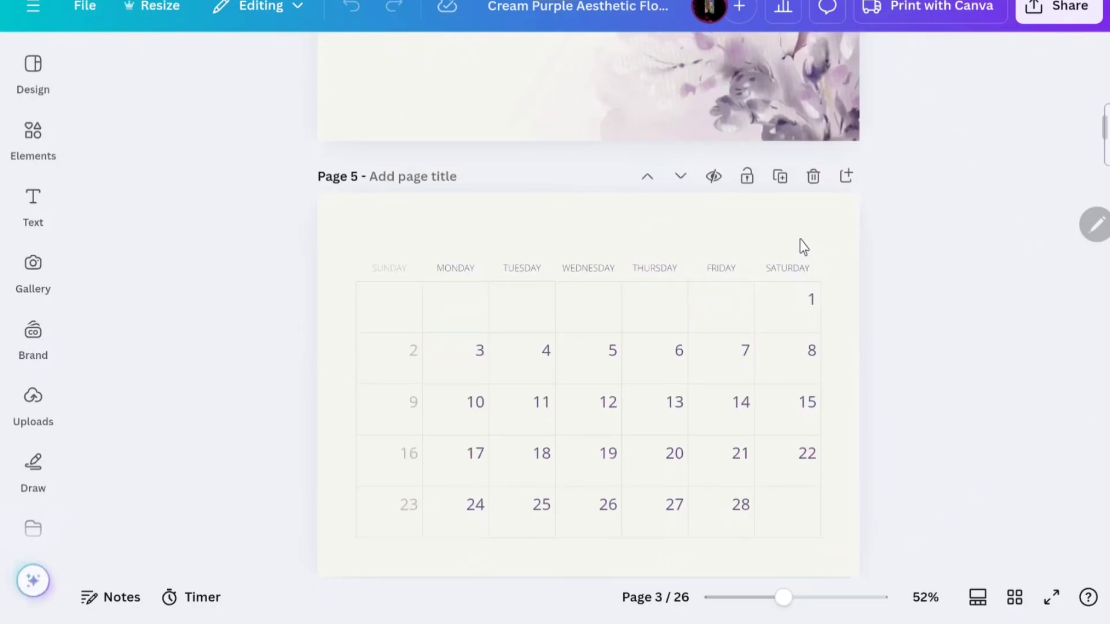
scroll(801, 243, up, 10)
scroll(802, 242, up, 20)
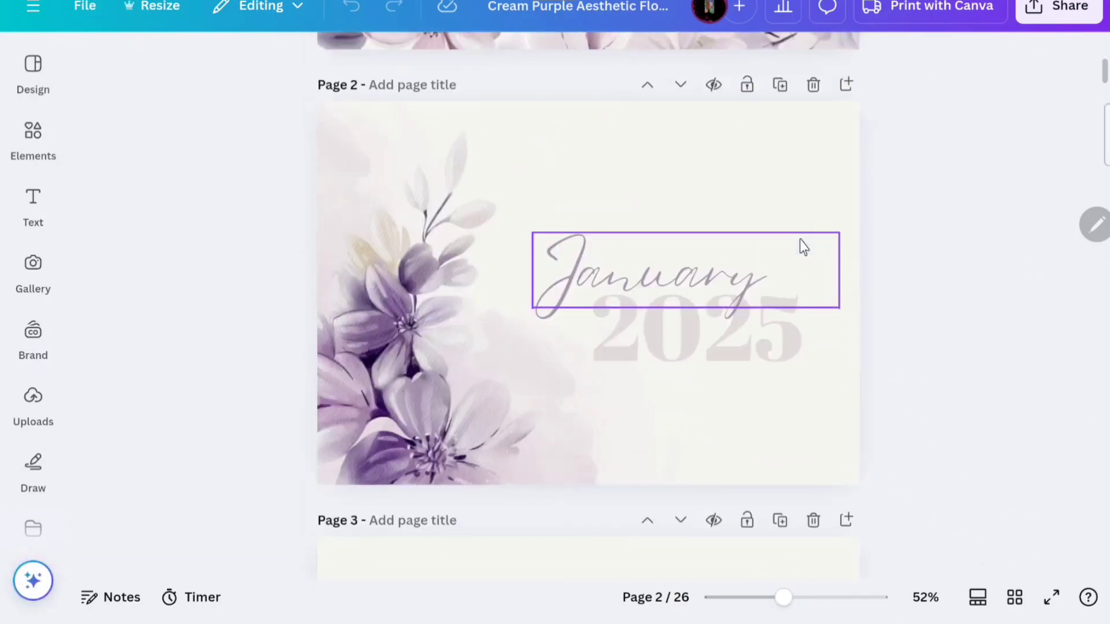
- Delete the large floral frame and the upper-left watercolor wash from the page 1 cover
click(702, 182)
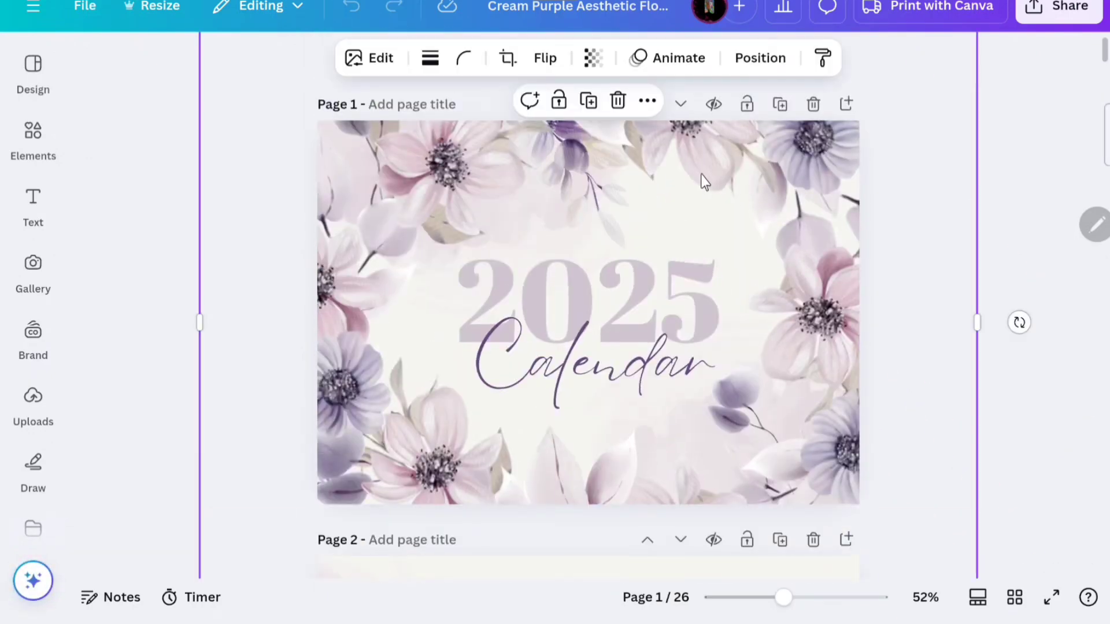
right_click(711, 185)
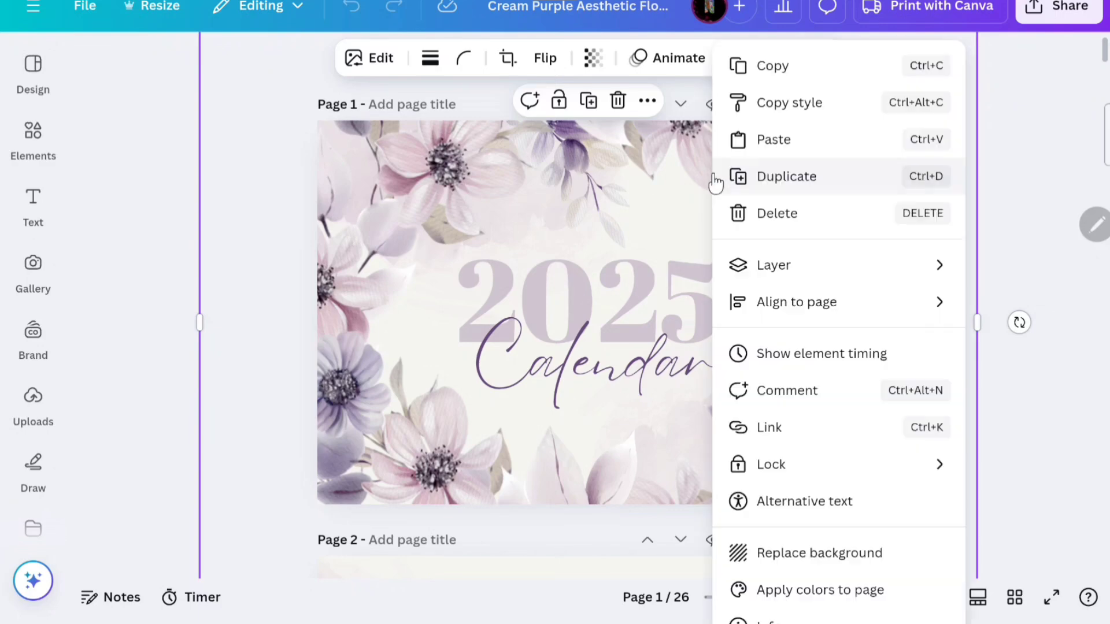
click(749, 213)
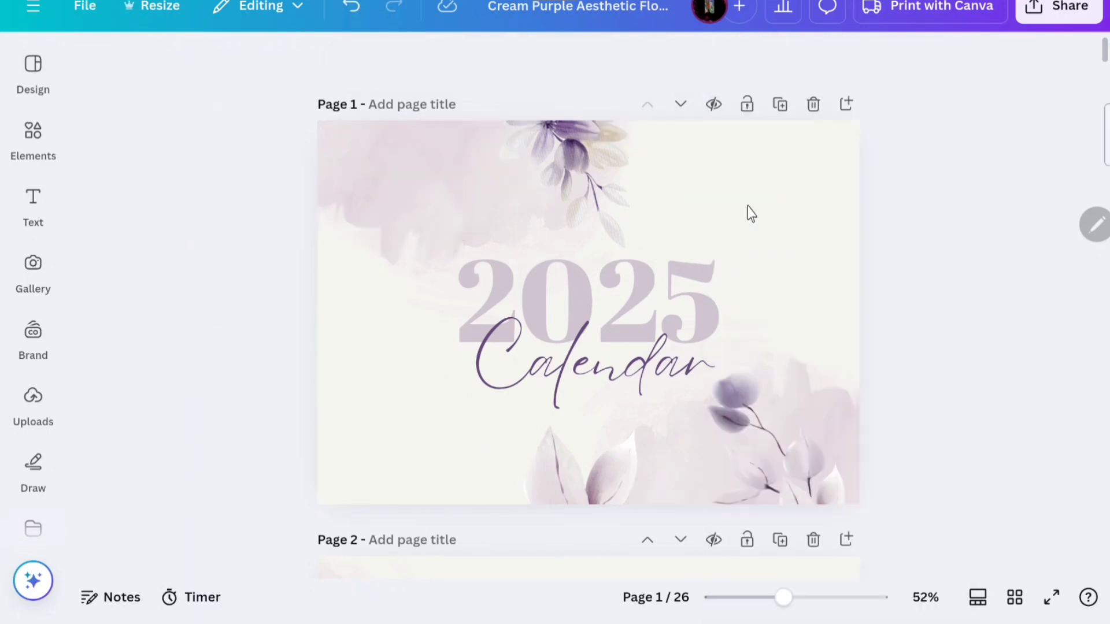
click(490, 182)
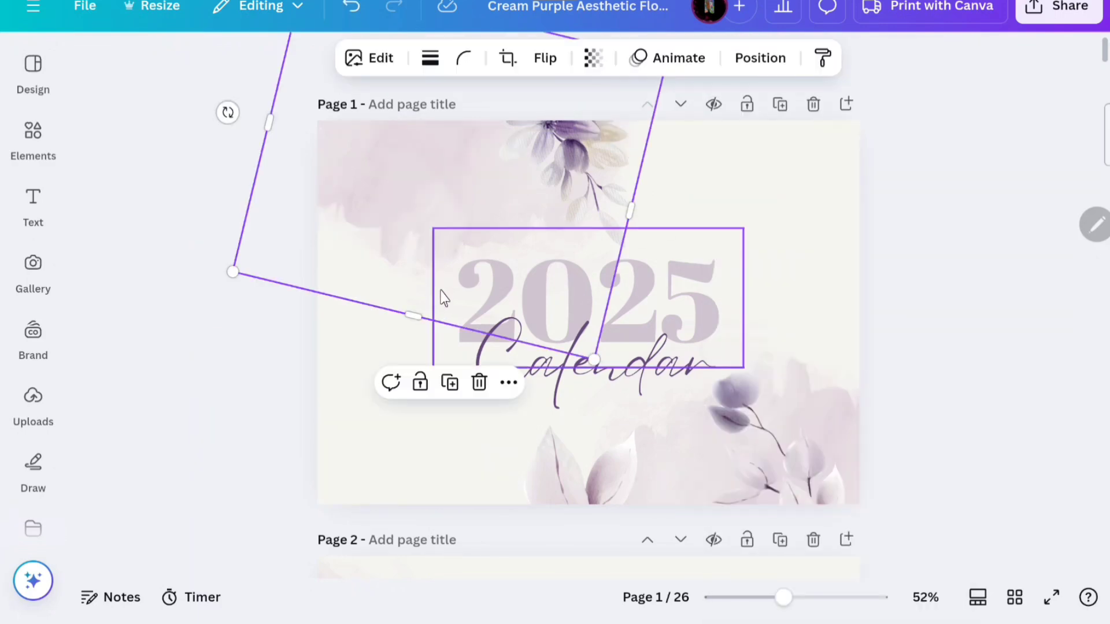
click(479, 384)
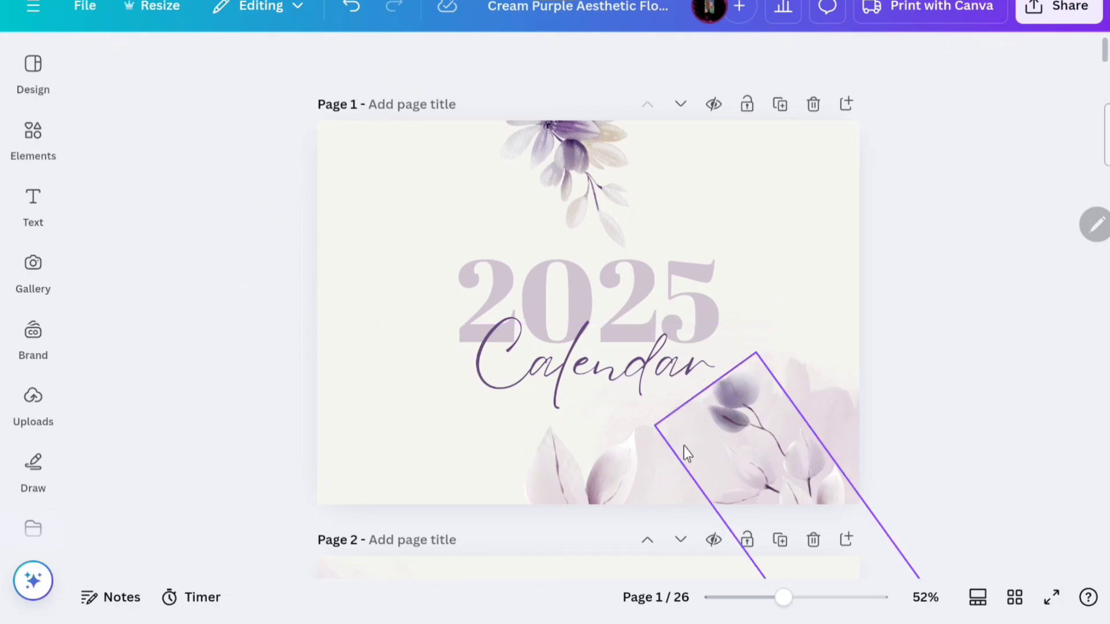
- Delete the purple leaf branch and the watercolor wash in the lower-right corner of the page 1 cover
right_click(682, 451)
click(807, 215)
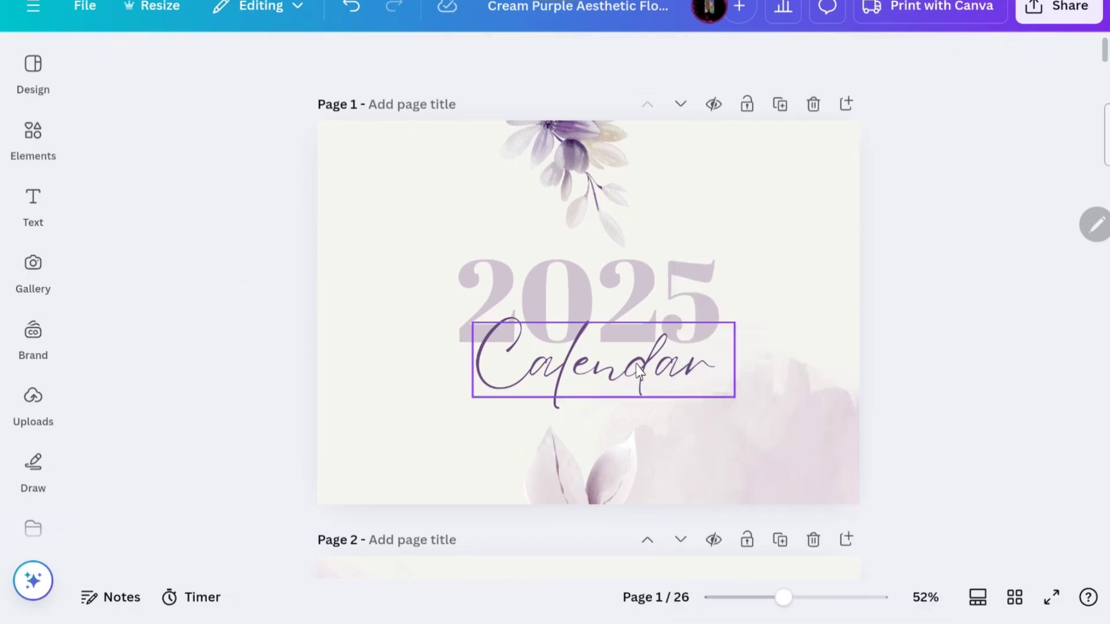
right_click(677, 444)
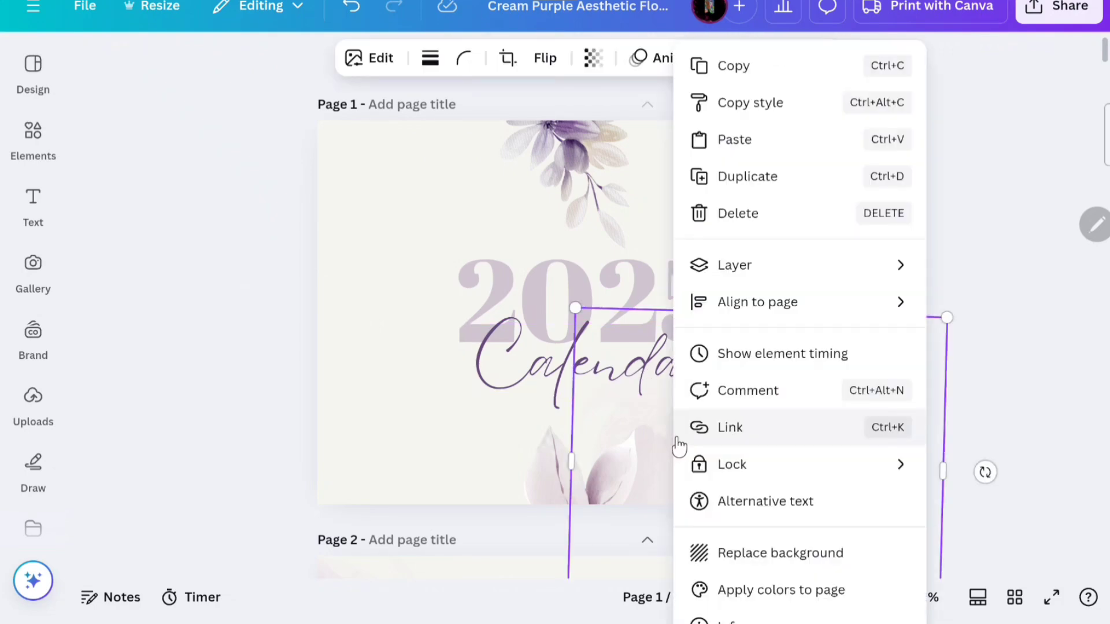
click(797, 215)
- Delete the pale leaves at the bottom and the purple flower at the top of the page 1 cover
right_click(572, 505)
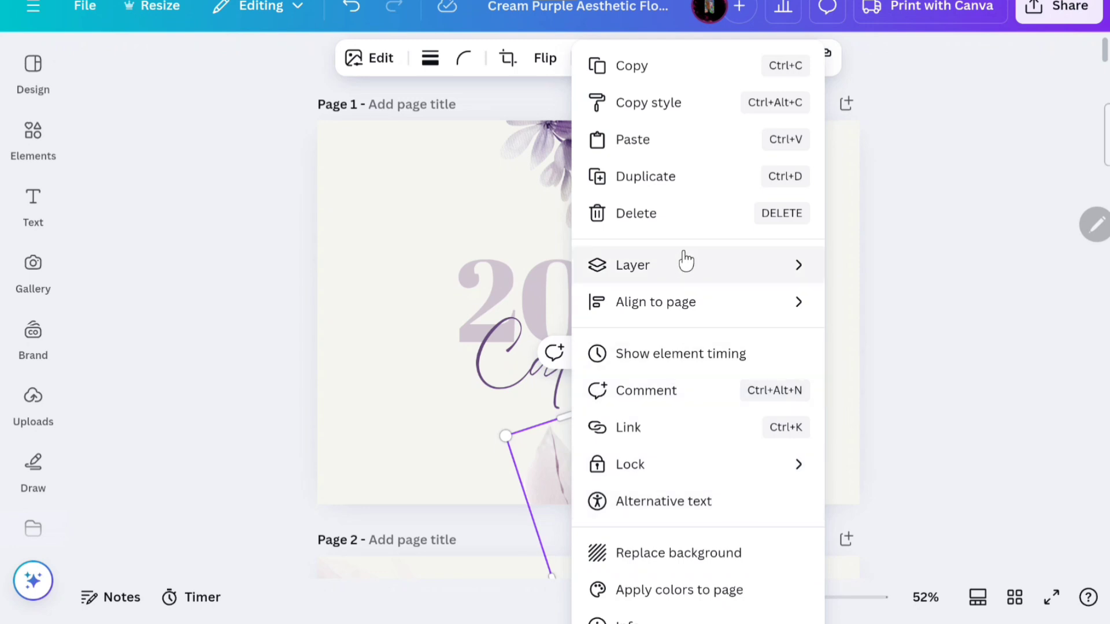
click(711, 215)
click(583, 178)
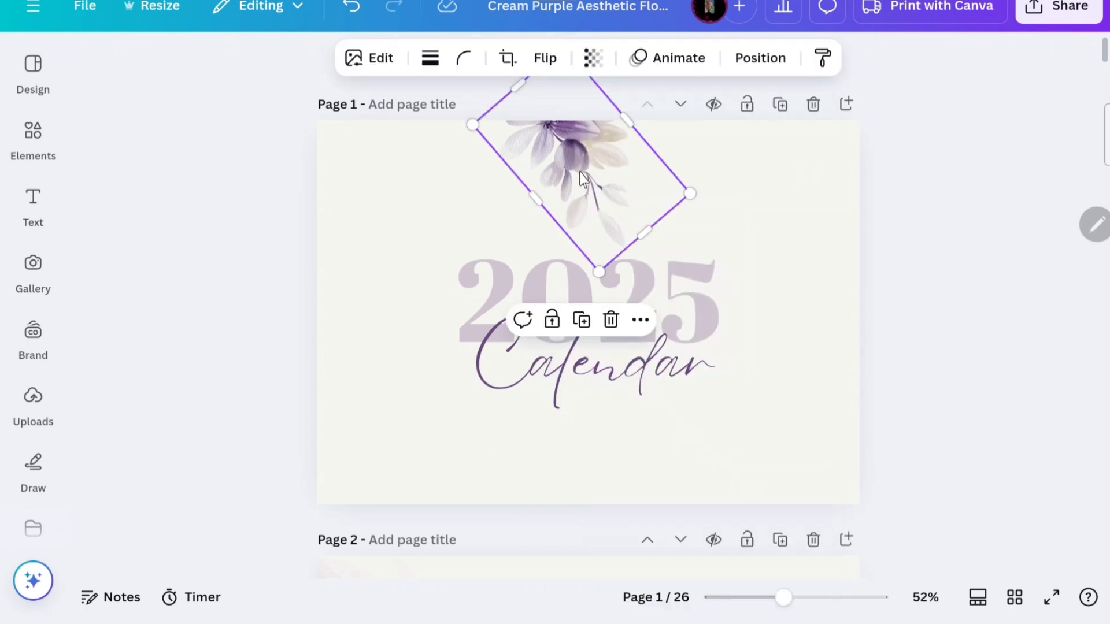
key(Delete)
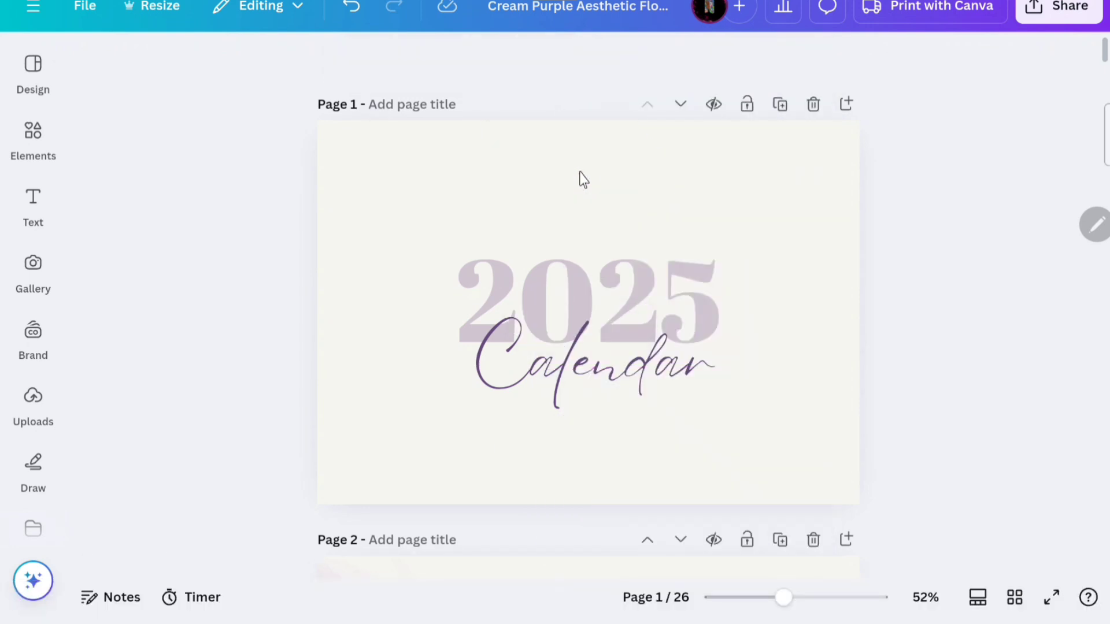
- Search the design elements for "pink flower wall"
click(33, 205)
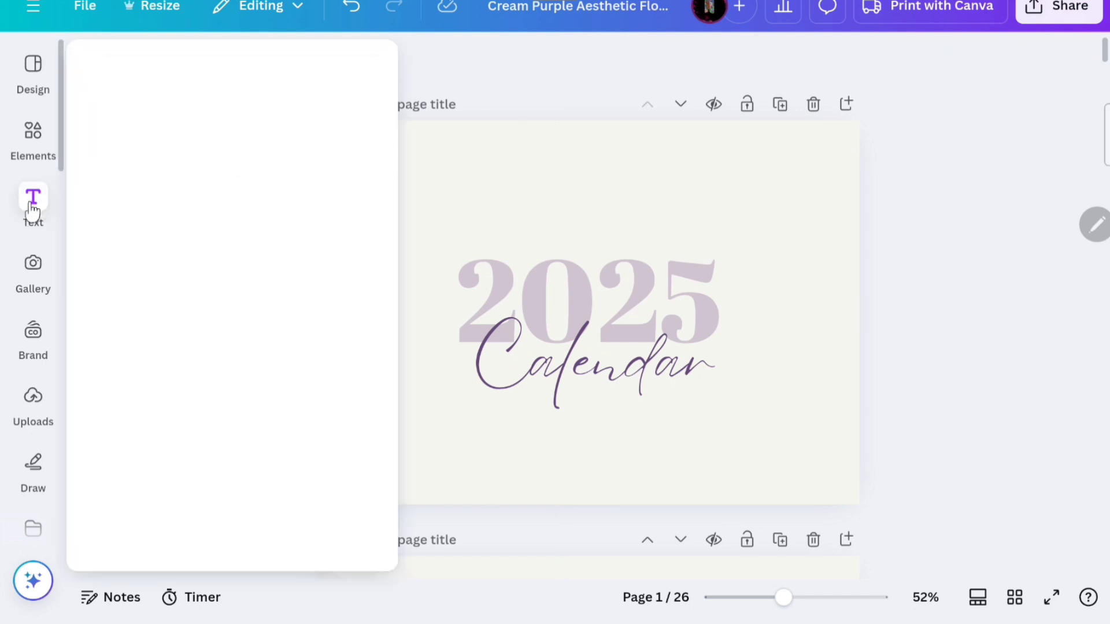
click(60, 146)
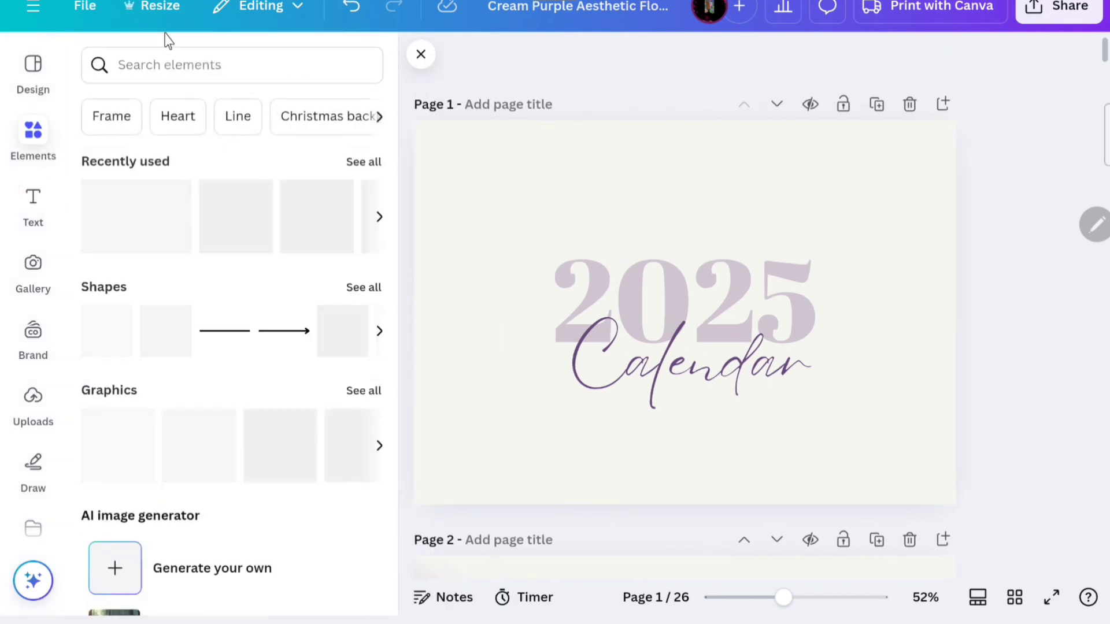
click(143, 65)
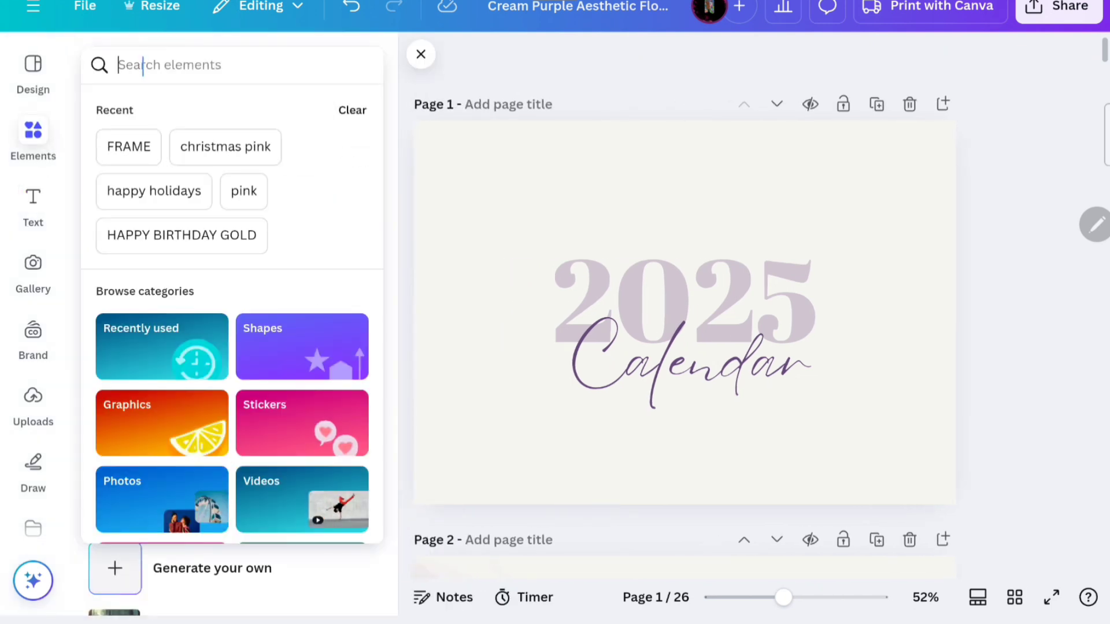
text(pin)
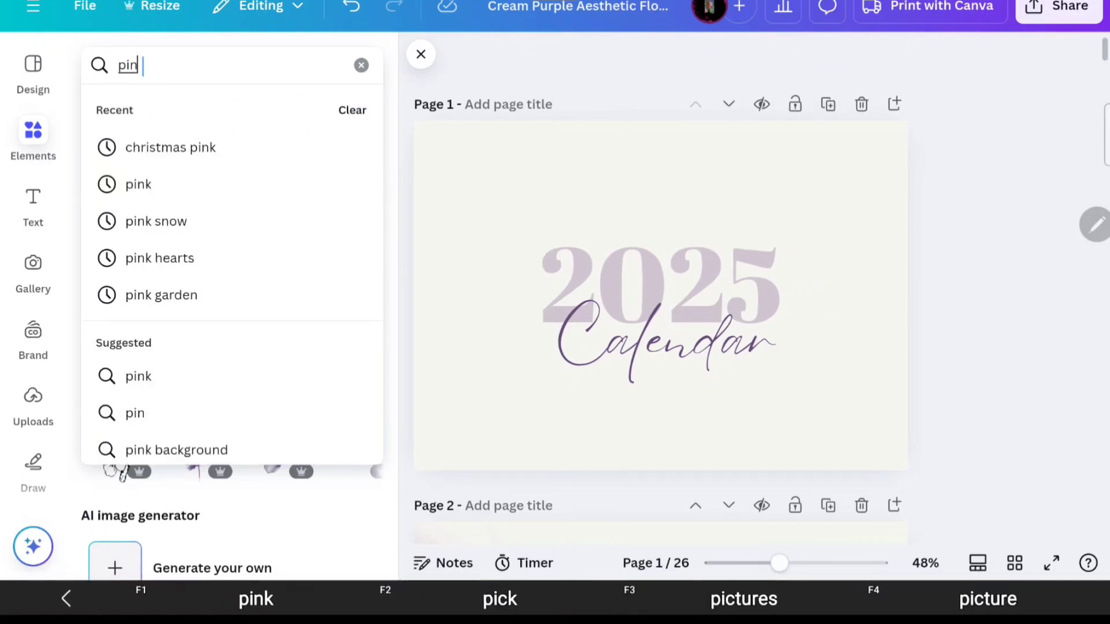
text(k flower)
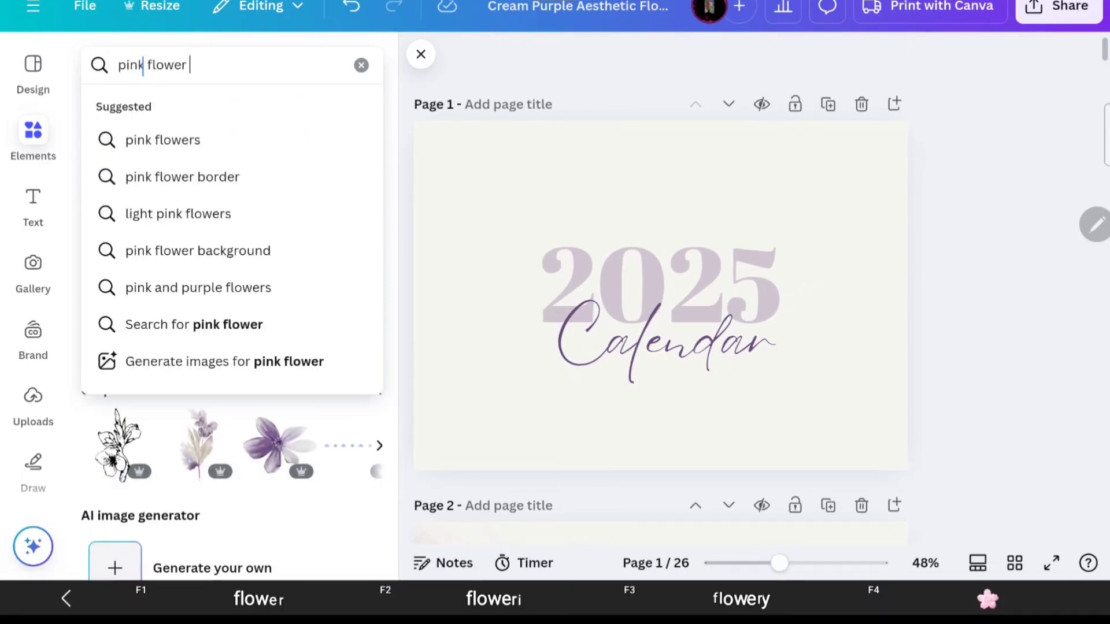
text( wall)
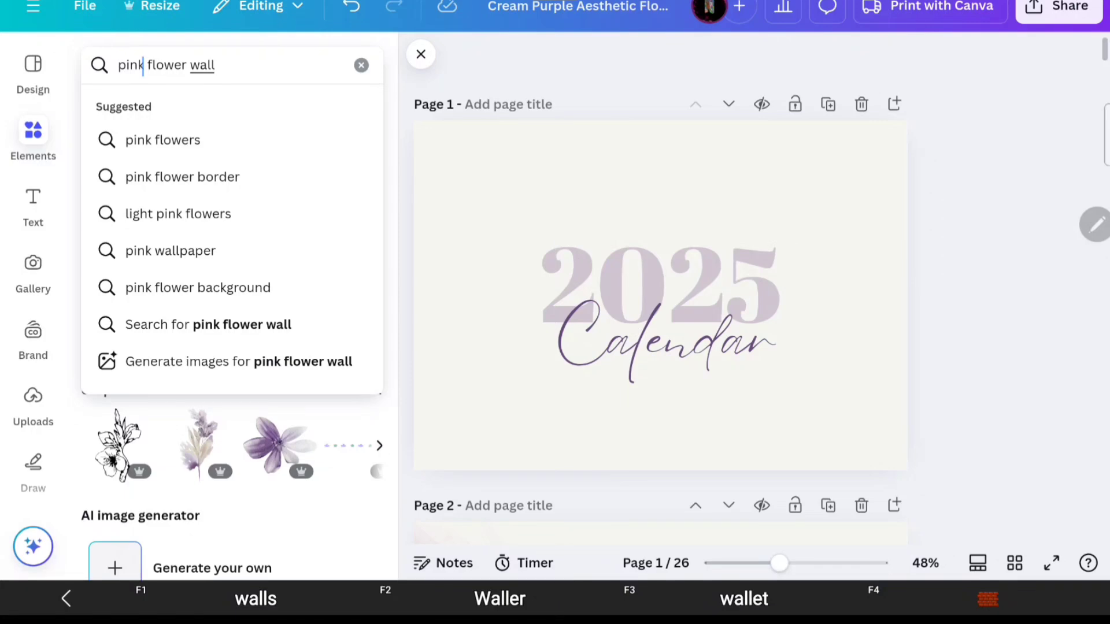
key(Return)
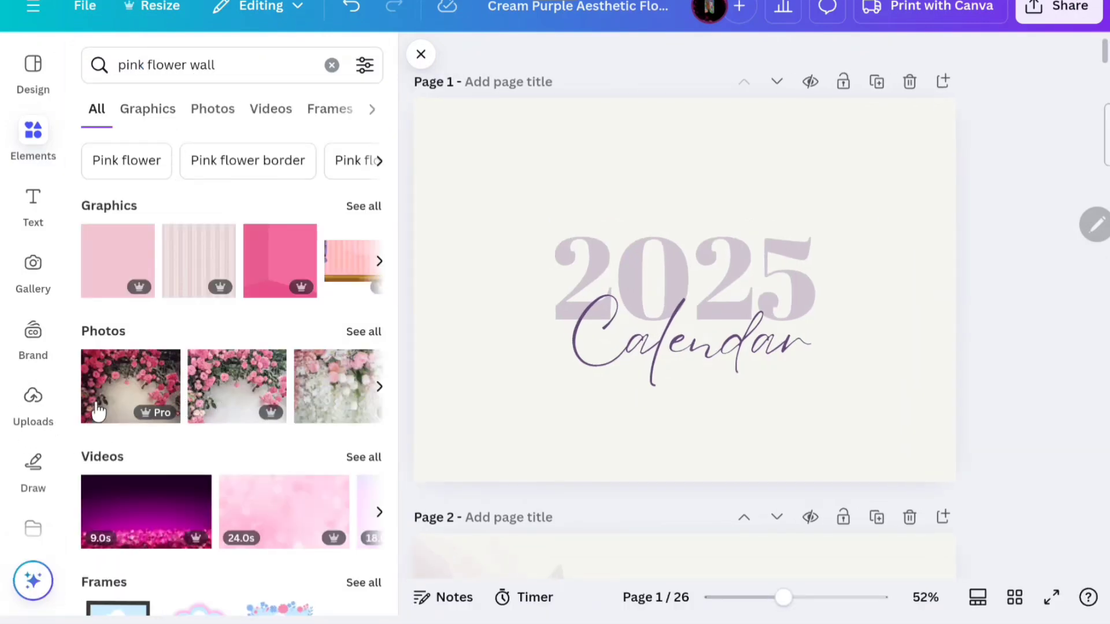
- Add the first photo result, pink roses framing a pale wall, to page 1 and make it the cover's background
click(134, 381)
right_click(607, 184)
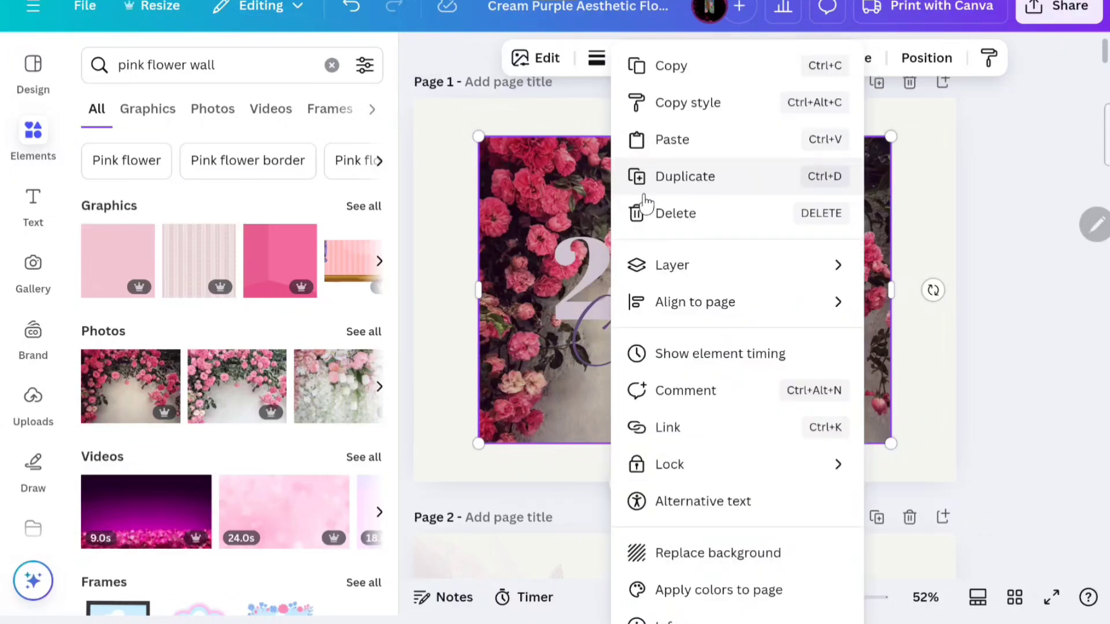
click(710, 552)
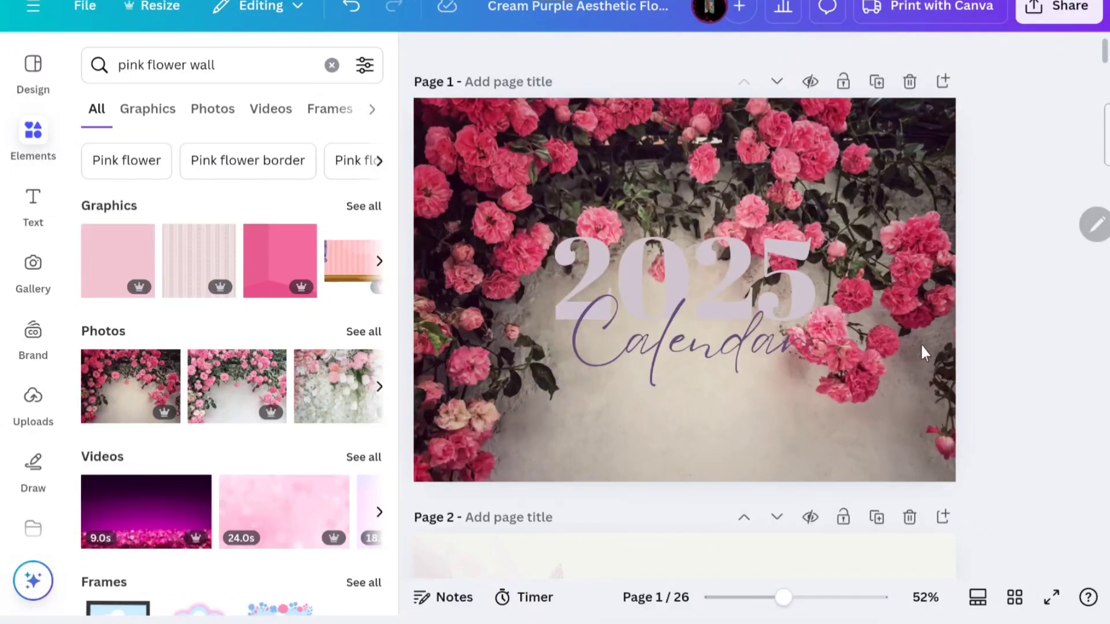
- Move the Calendar and 2025 texts lower on the page 1 cover, into the pale area between the roses
drag(720, 382, 704, 426)
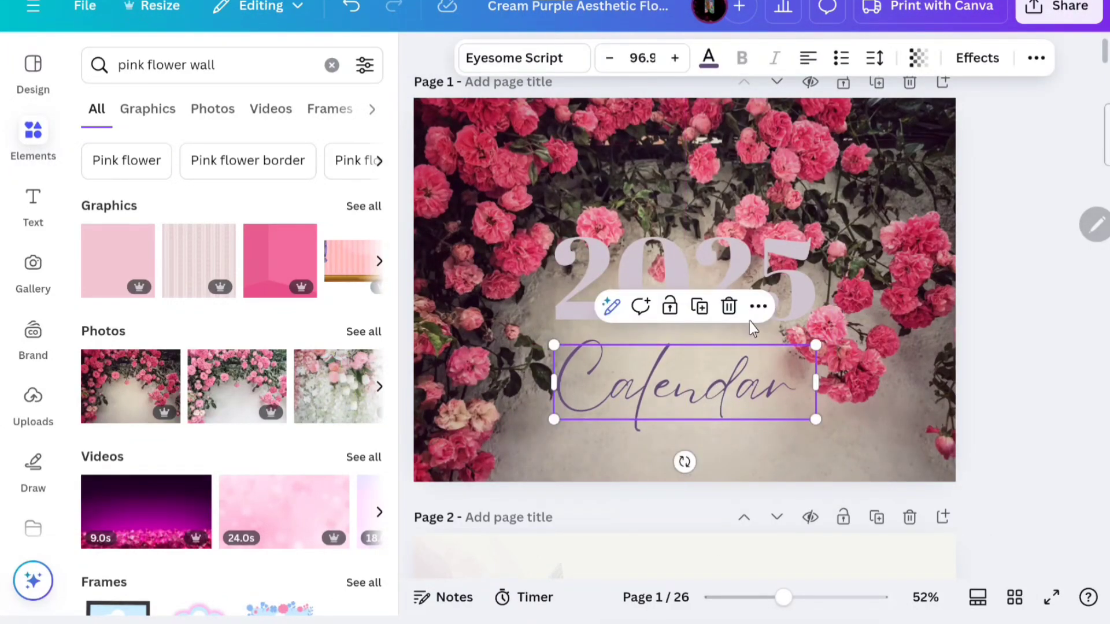
click(799, 259)
drag(799, 259, 785, 285)
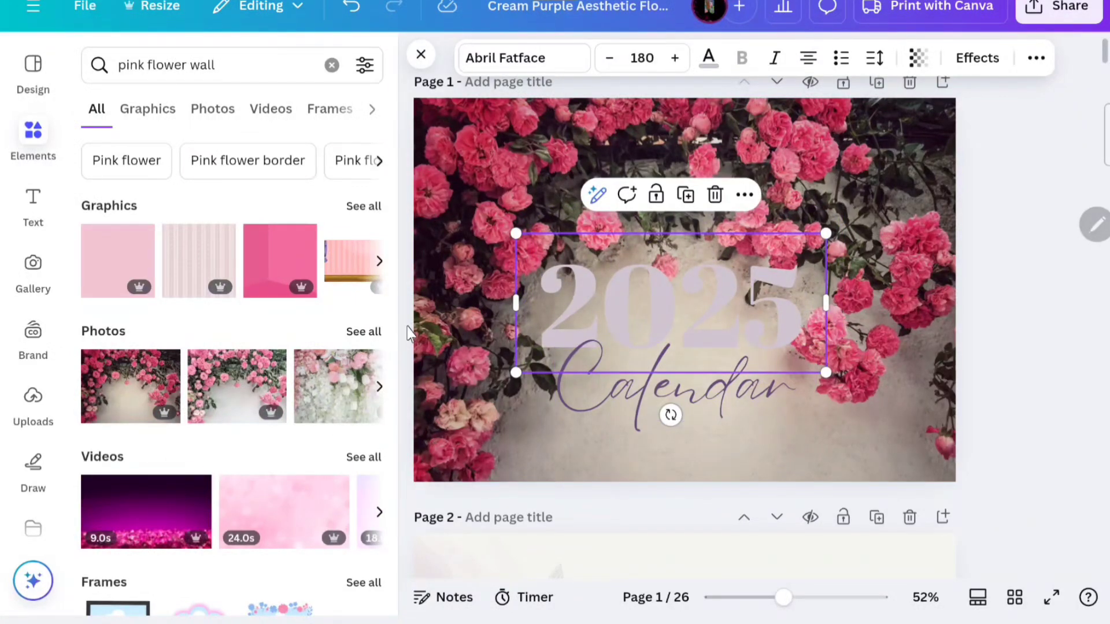
- From the full set of photo results, add the densely packed pink, red and white roses photo and make it the page 1 background
click(376, 331)
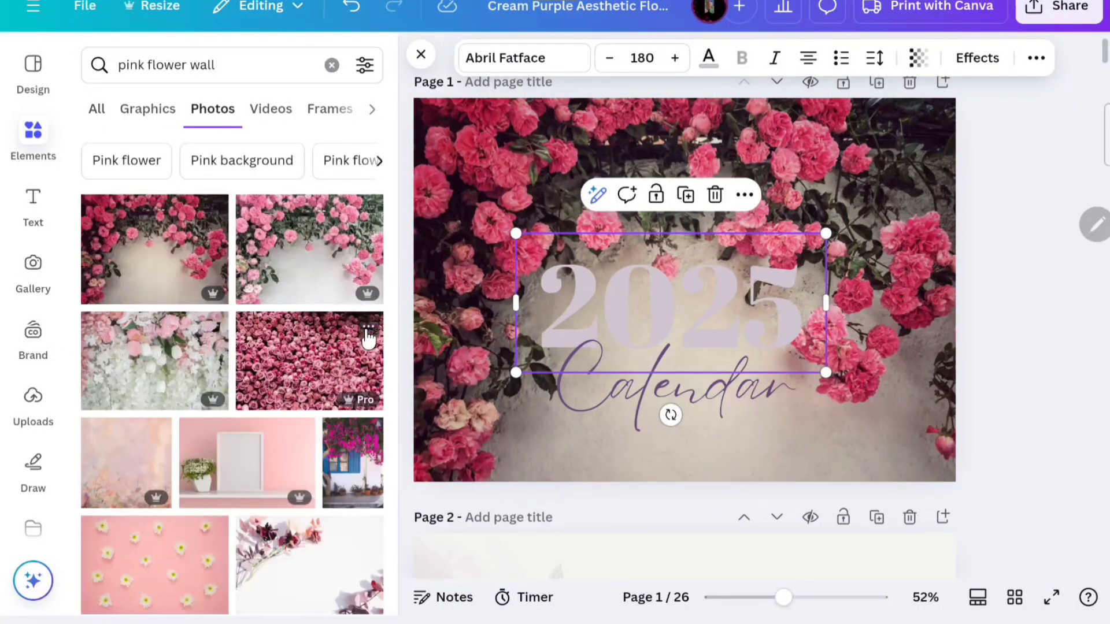
scroll(317, 381, down, 6)
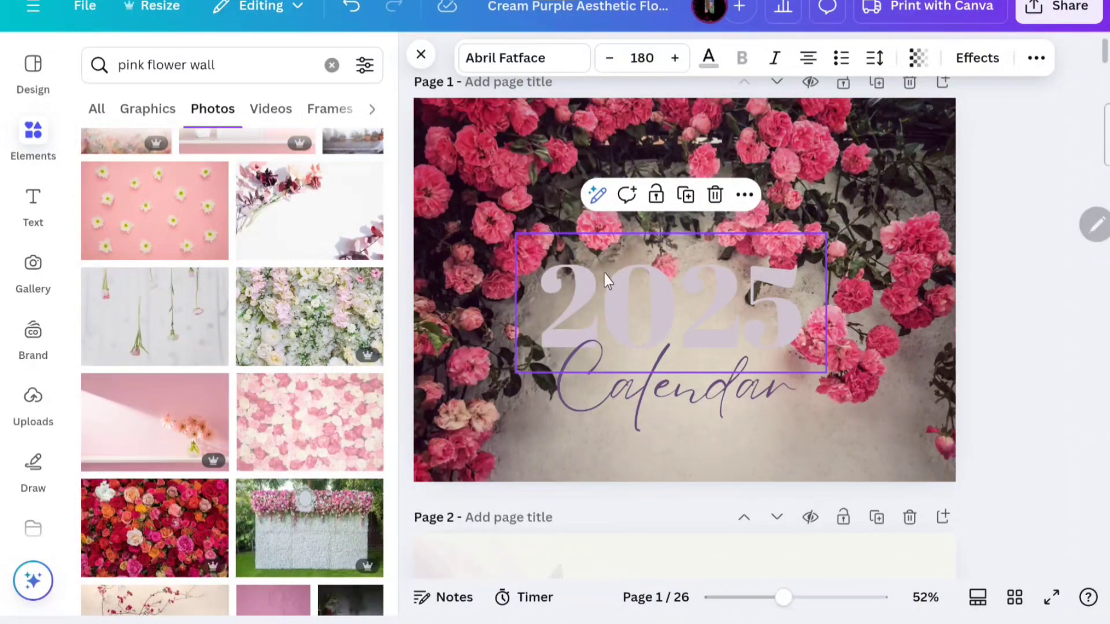
click(353, 404)
right_click(672, 249)
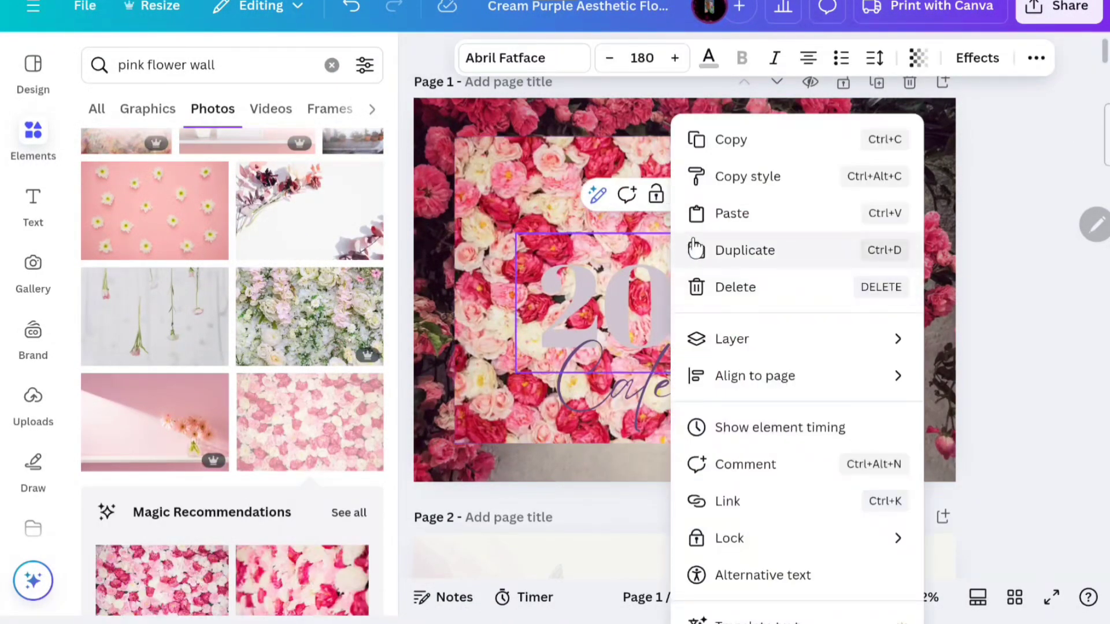
click(591, 220)
right_click(477, 220)
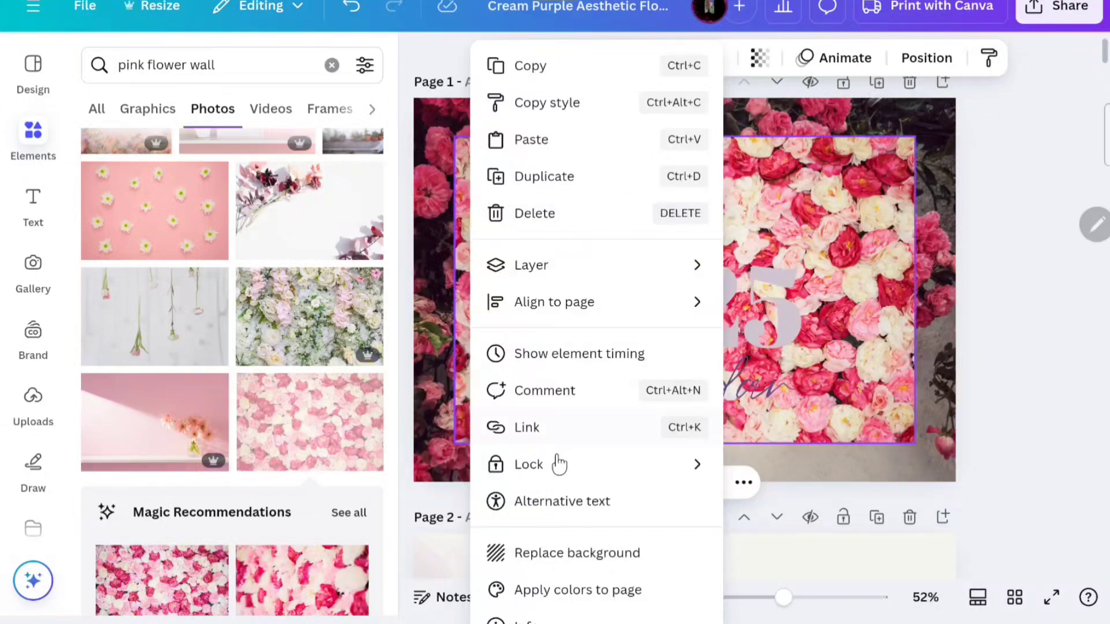
click(538, 553)
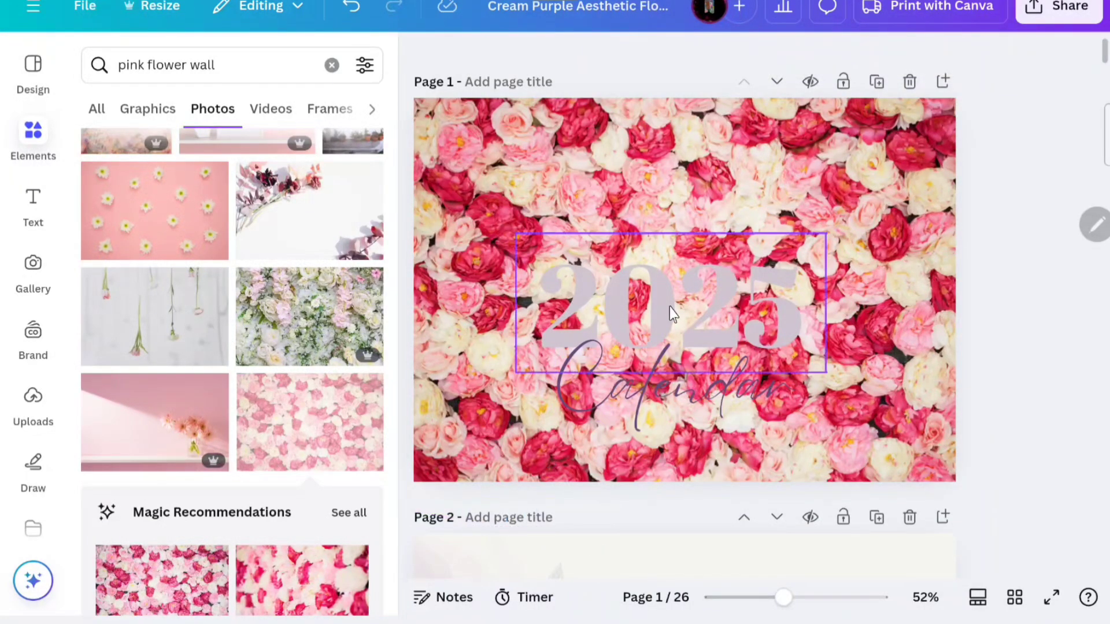
- Move the 2025 text up, centered in the upper half of the cover, and place the Calendar text just beneath it
drag(680, 307, 685, 232)
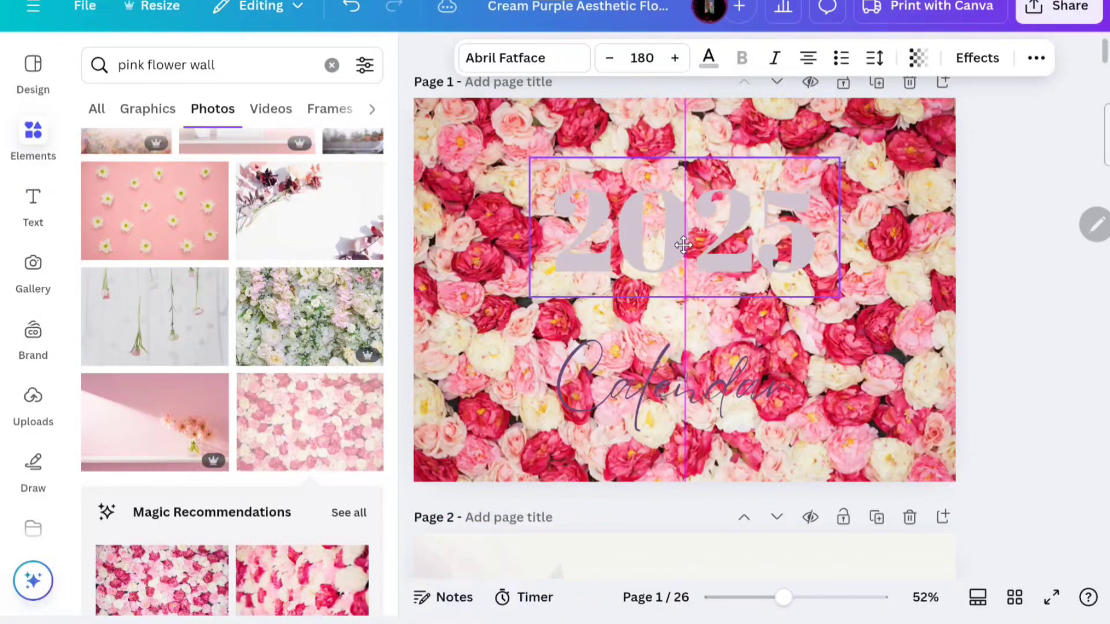
drag(613, 373, 606, 324)
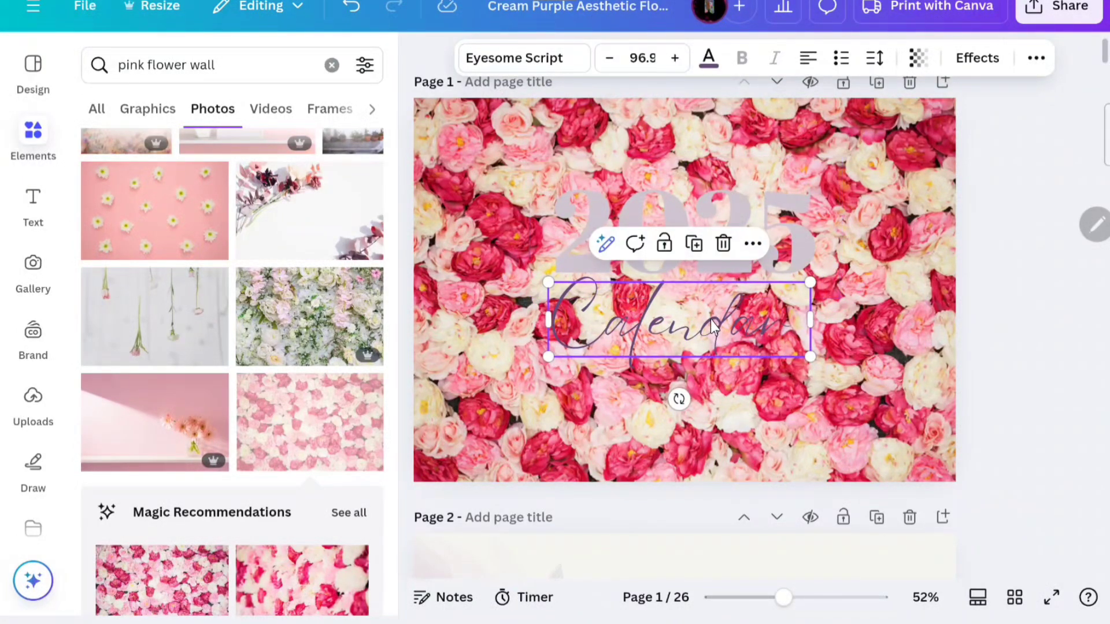
drag(714, 324, 728, 331)
- Recolor the 2025 text on the cover with the hot pink from the Brand Kit palette
click(806, 182)
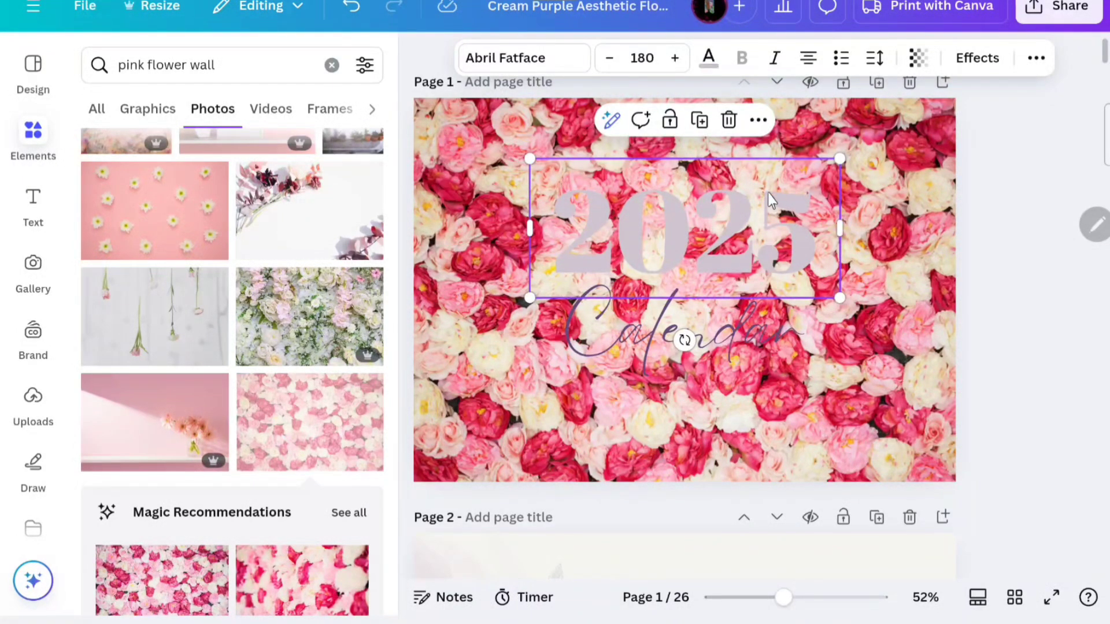
click(710, 57)
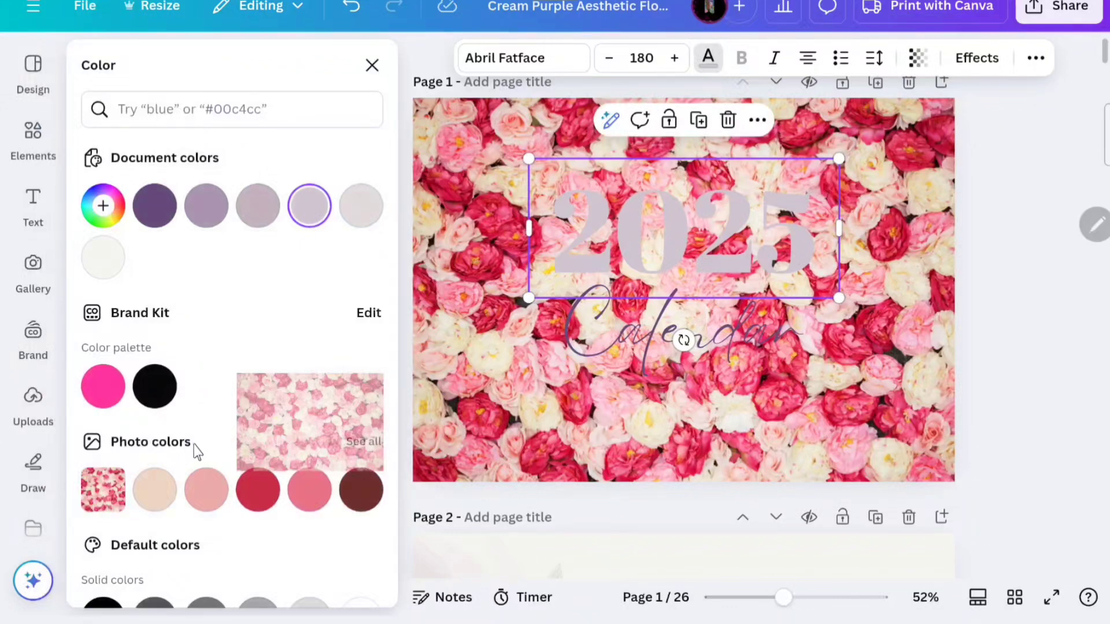
click(103, 398)
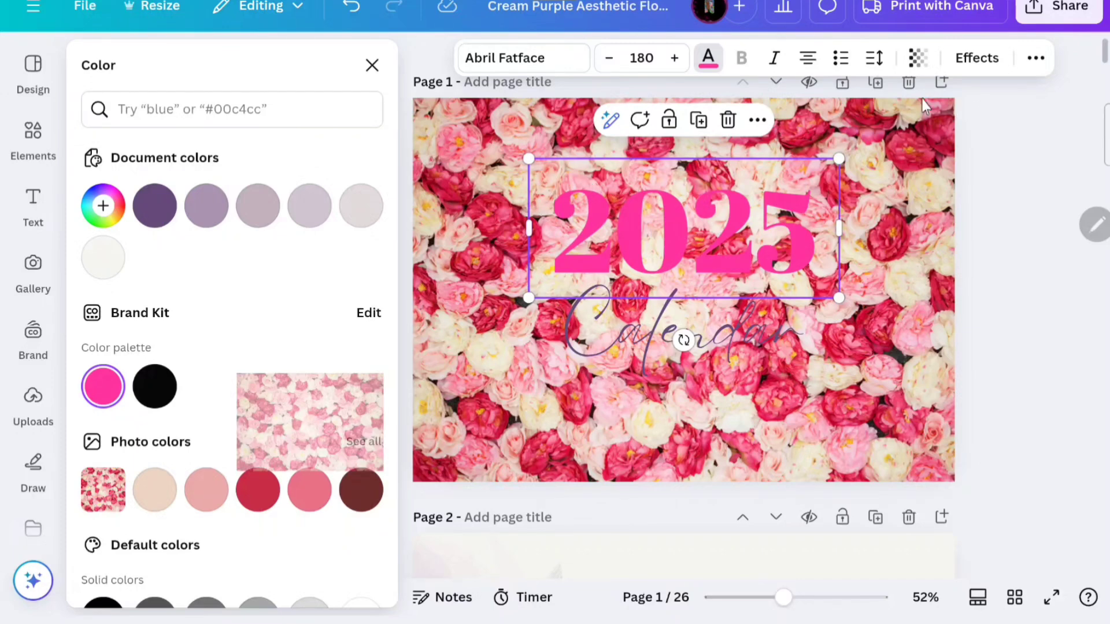
- Apply the Outline text effect to 2025 and set the outline color to black
click(967, 56)
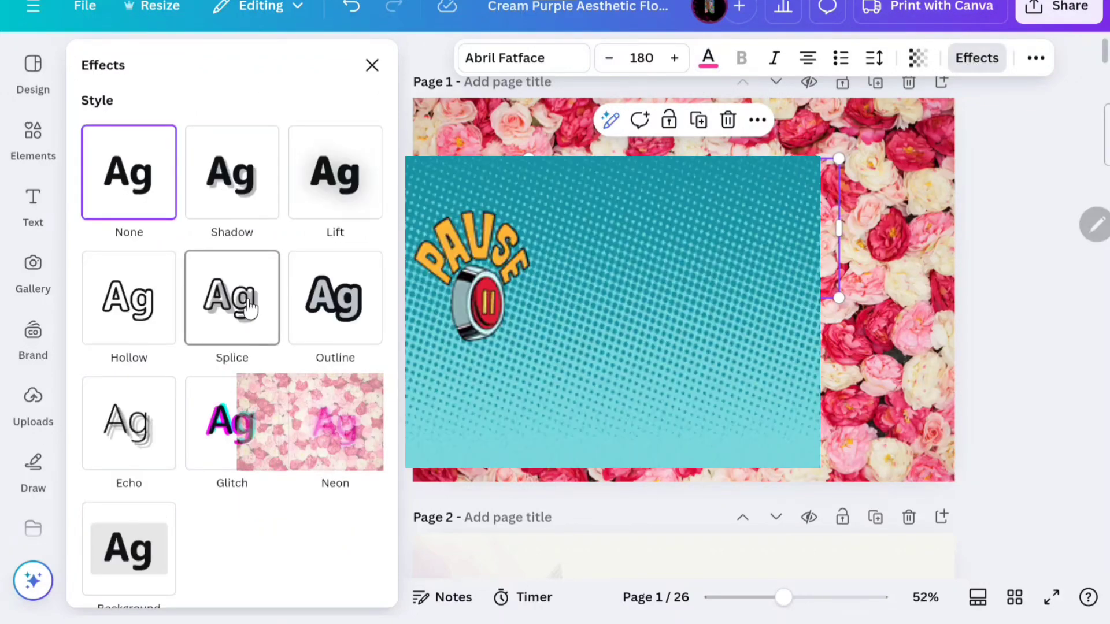
click(340, 289)
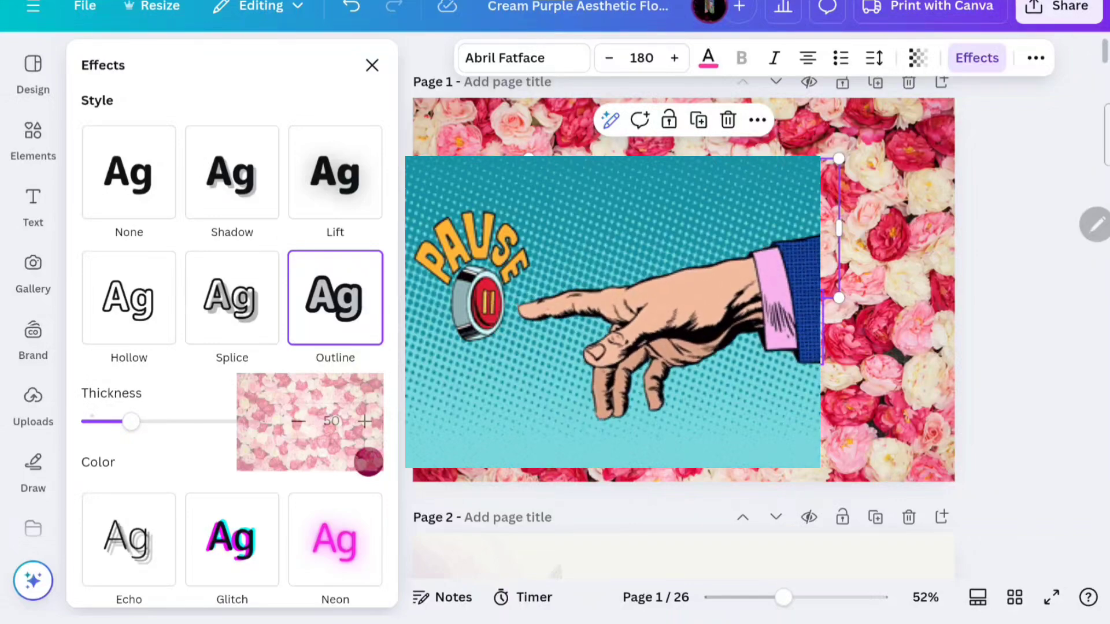
scroll(303, 460, down, 2)
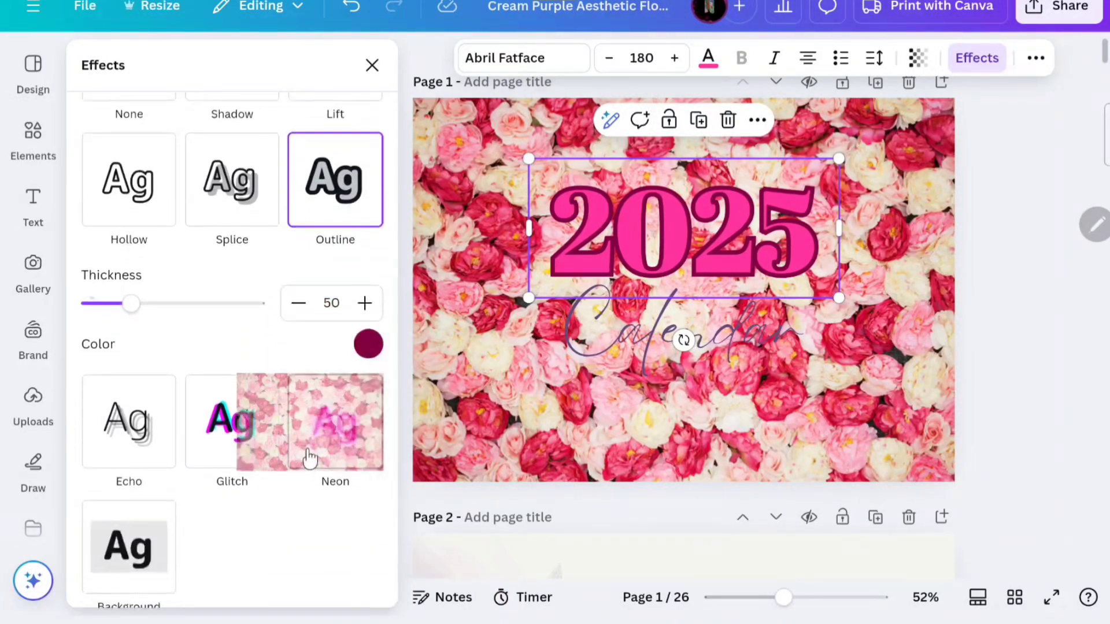
click(368, 344)
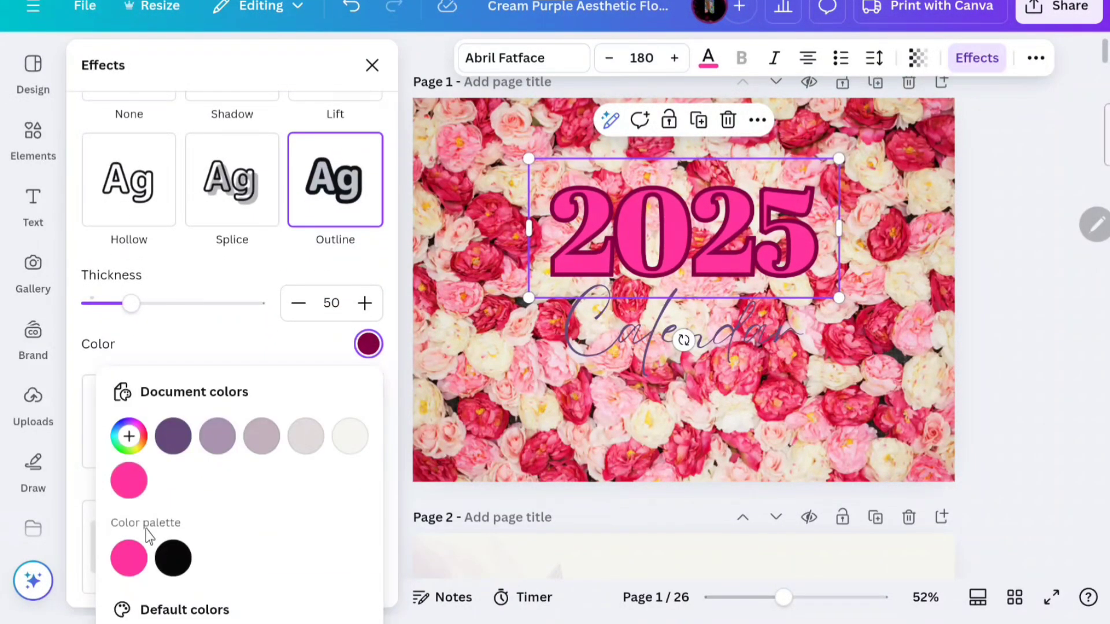
click(169, 558)
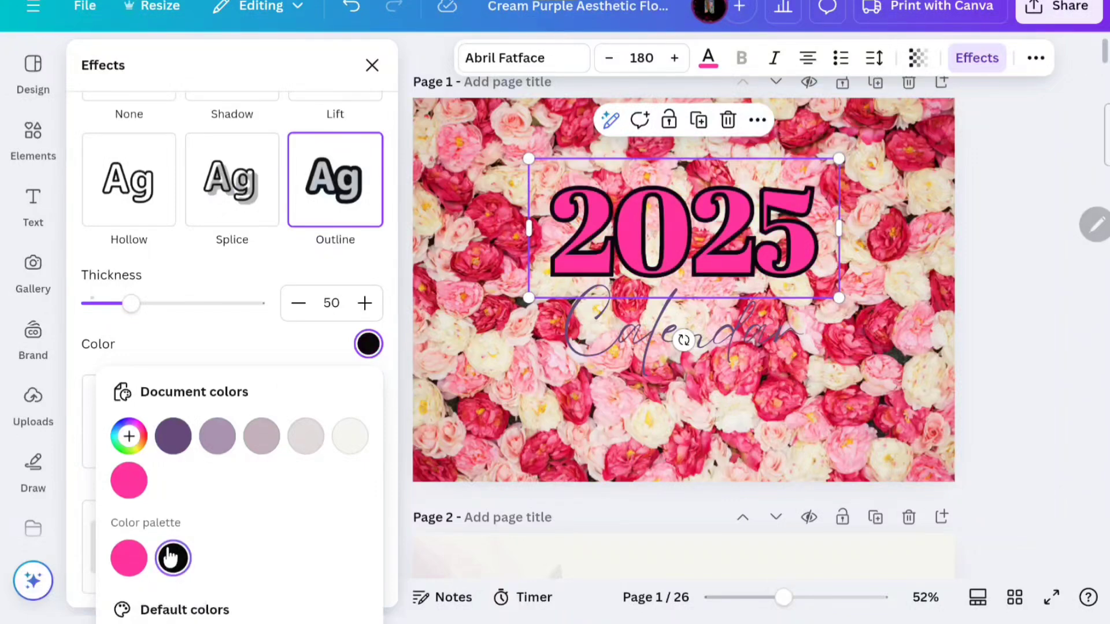
- Recolor the Calendar text on the cover with the black from the Brand Kit palette
click(656, 334)
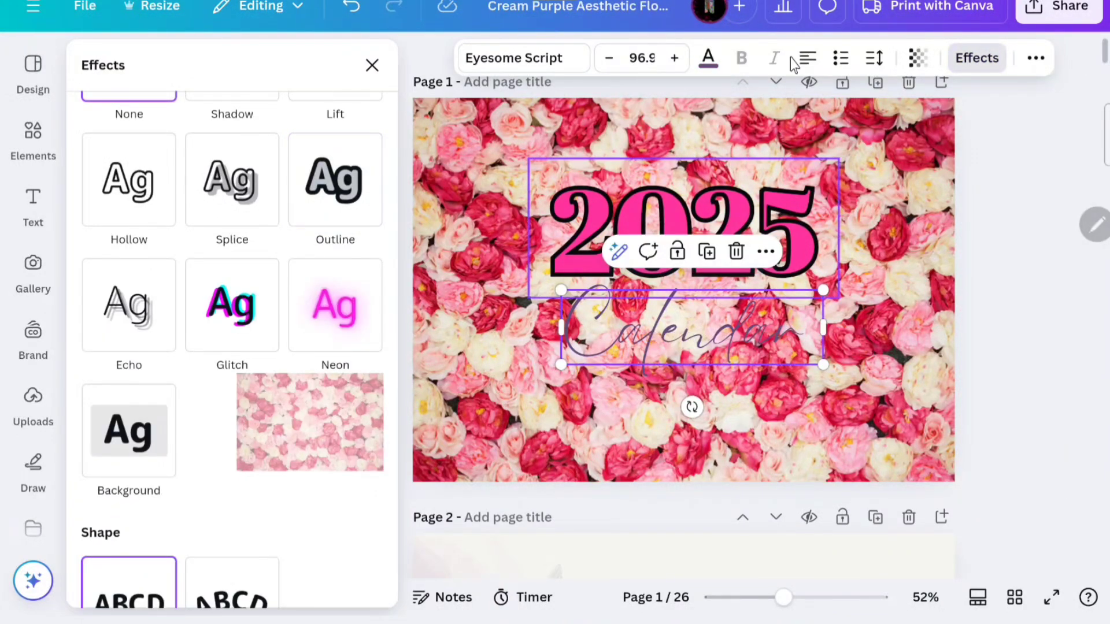
click(707, 58)
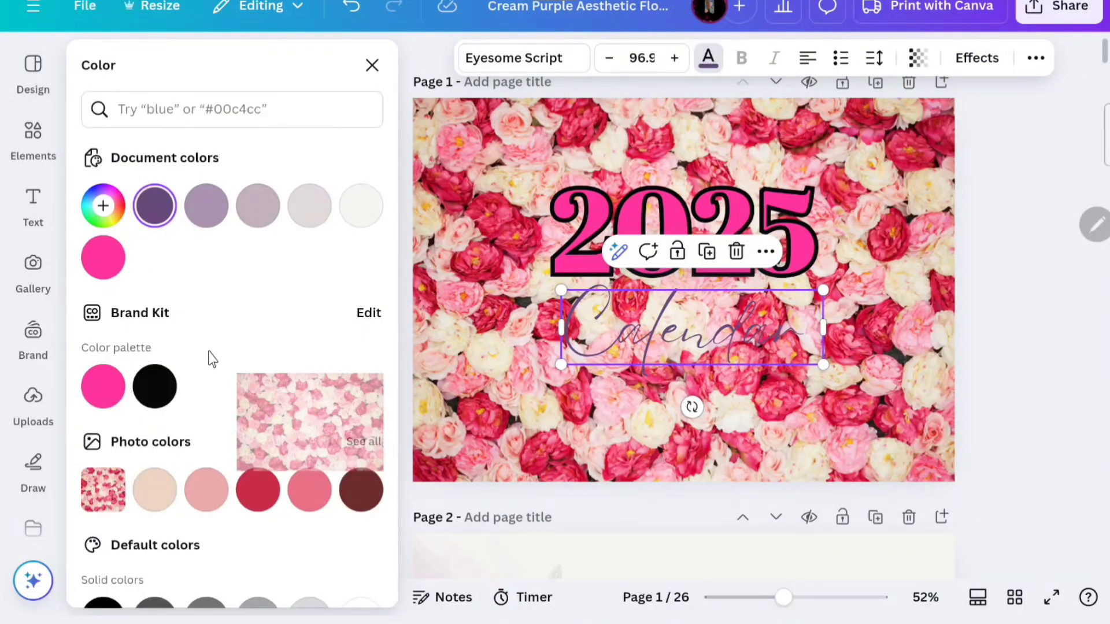
click(155, 387)
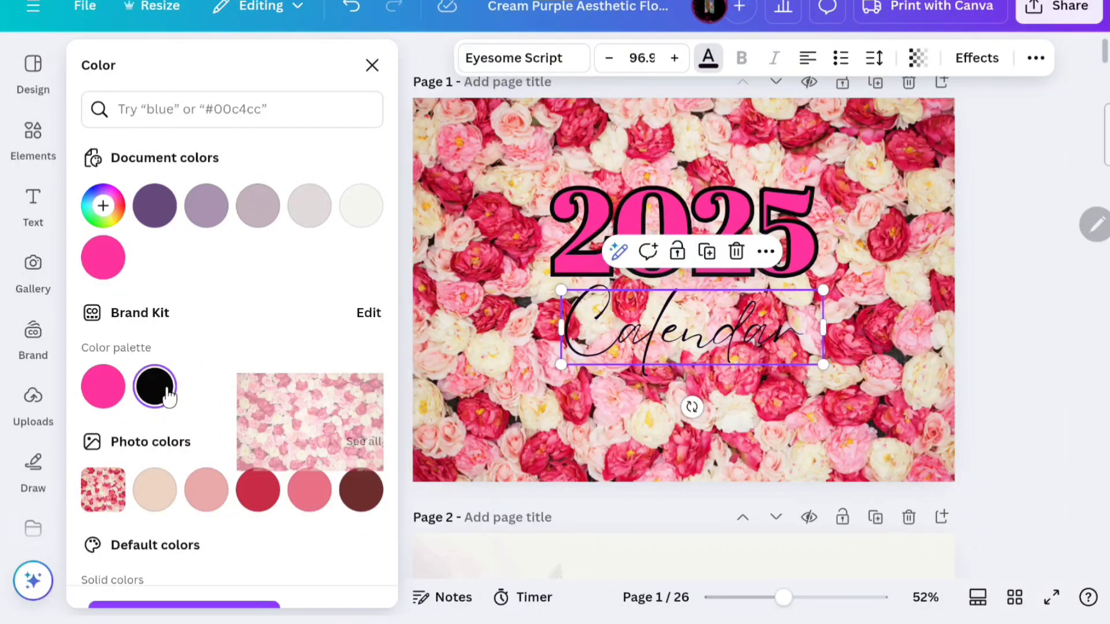
- Apply the Outline text effect to the Calendar text and set the outline color to the palette's hot pink
click(976, 58)
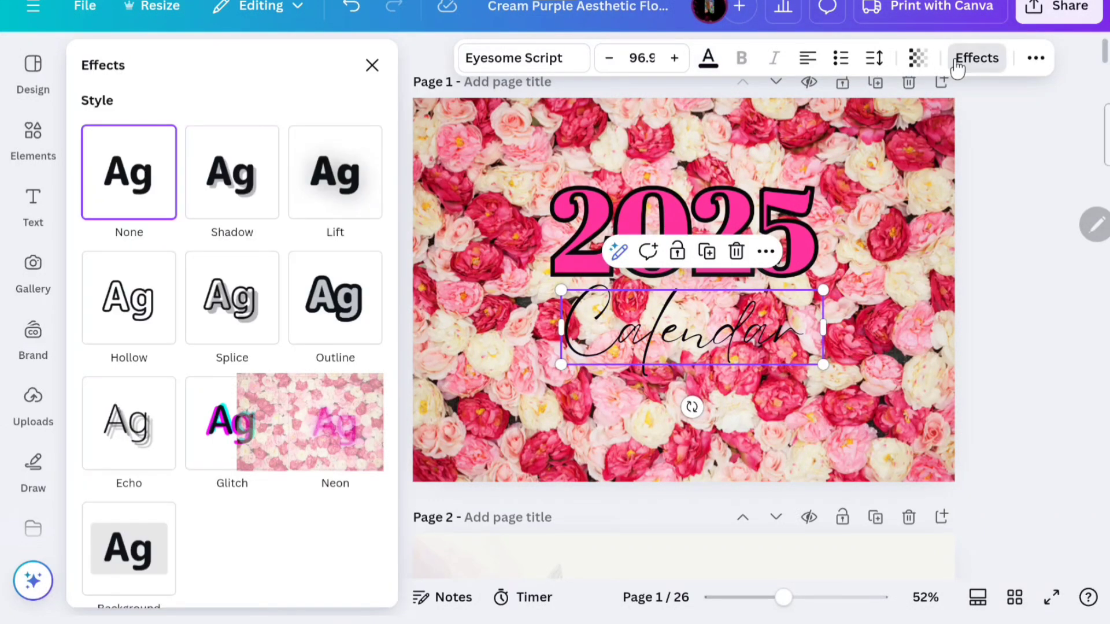
scroll(328, 349, down, 1)
scroll(329, 349, down, 2)
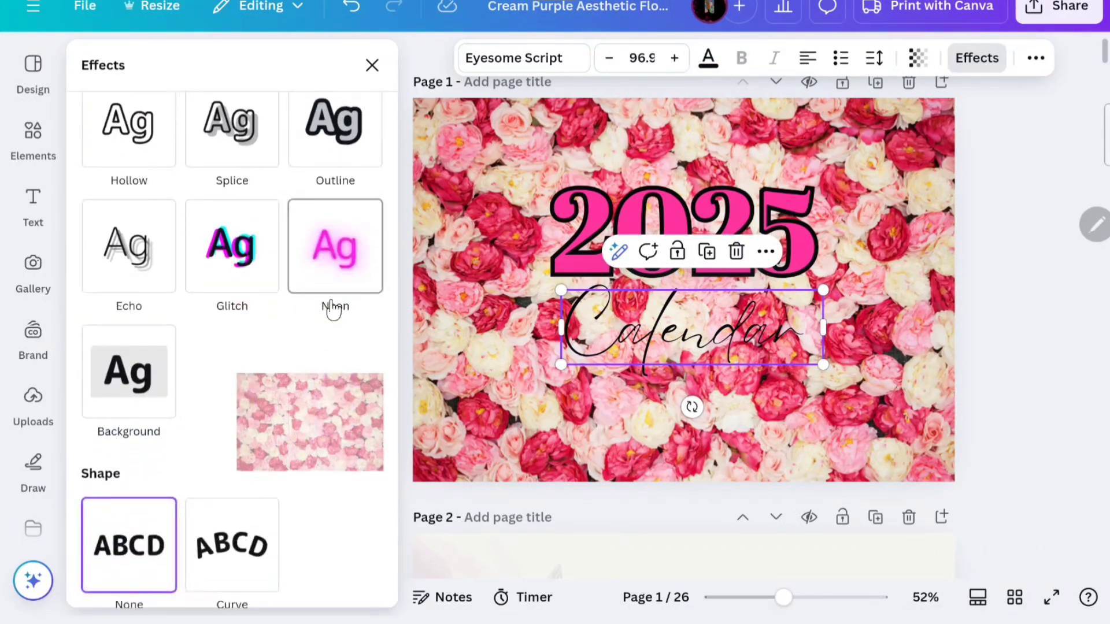
click(368, 166)
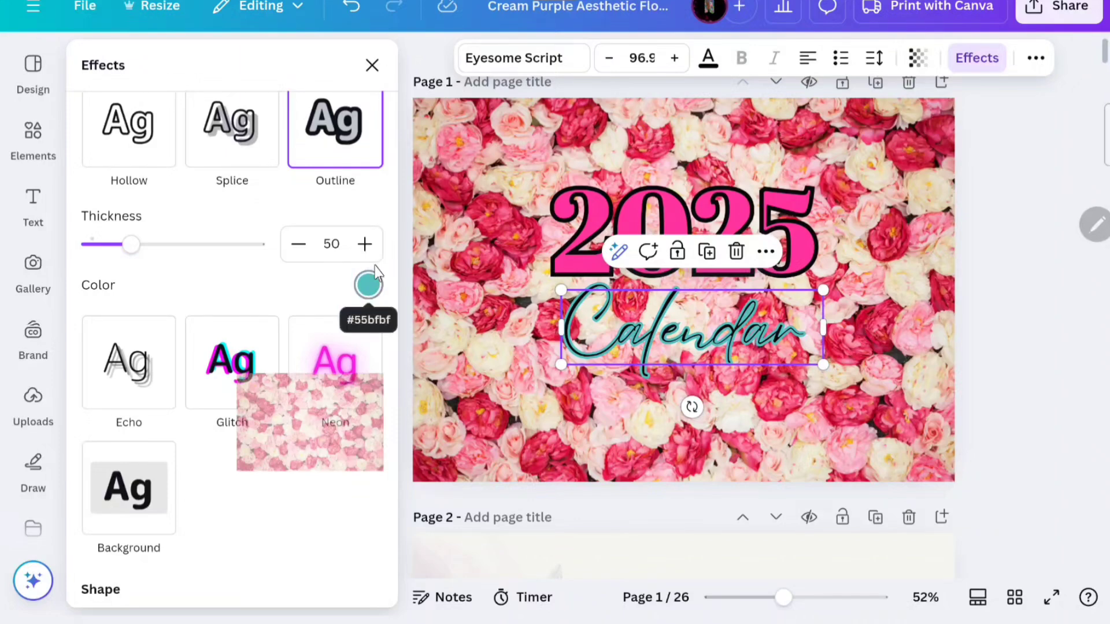
click(367, 287)
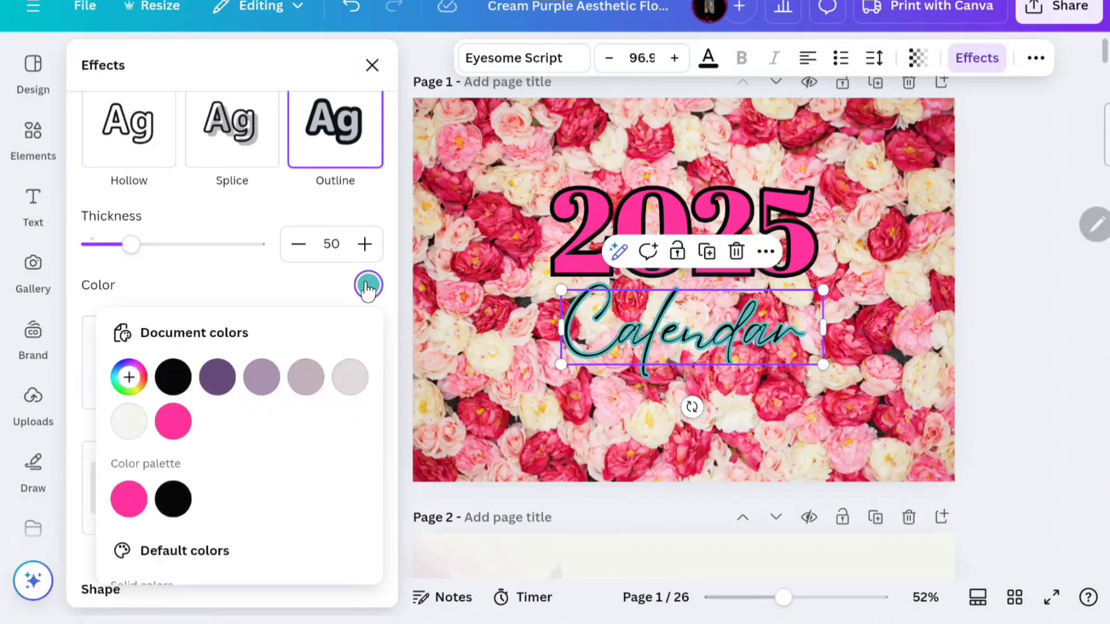
click(127, 500)
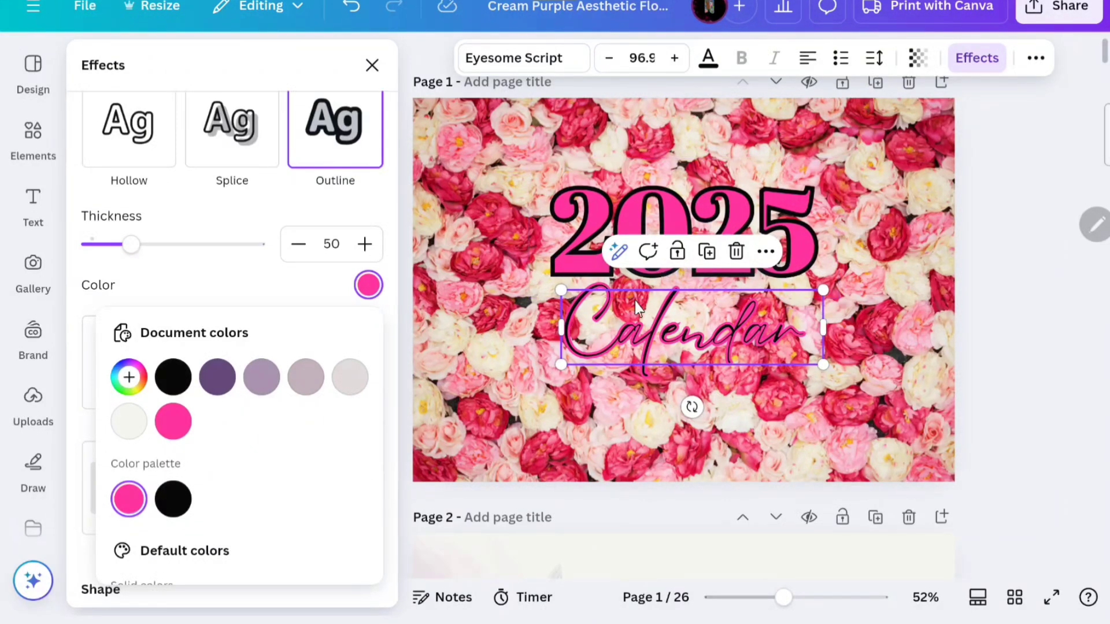
- Try the recently used Lilita One font on the Calendar text on the cover
click(559, 57)
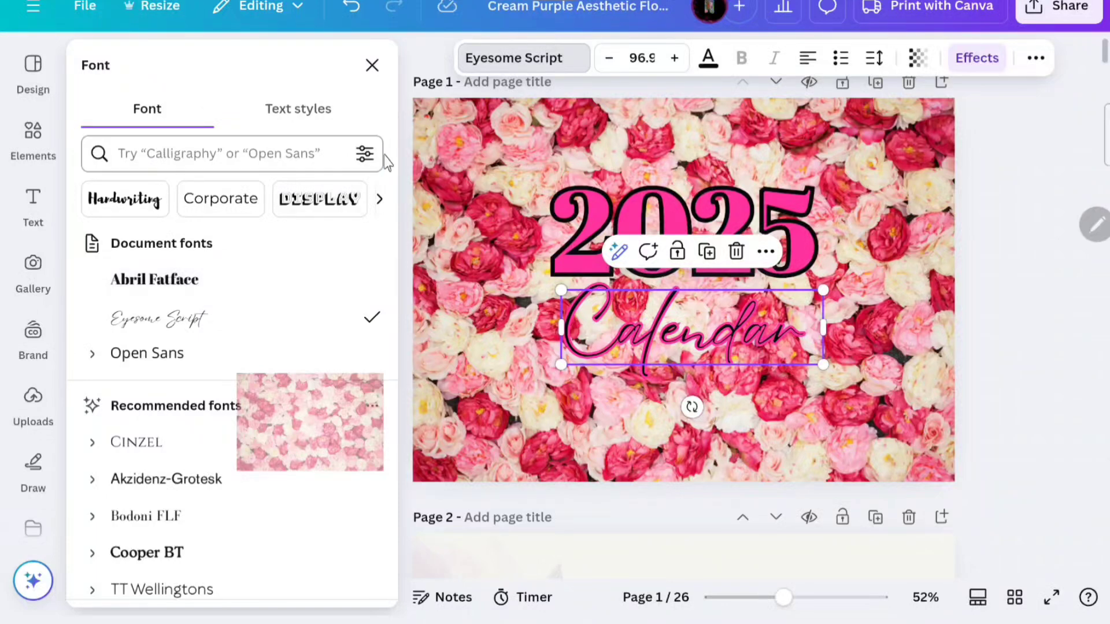
scroll(285, 236, down, 2)
scroll(285, 235, down, 6)
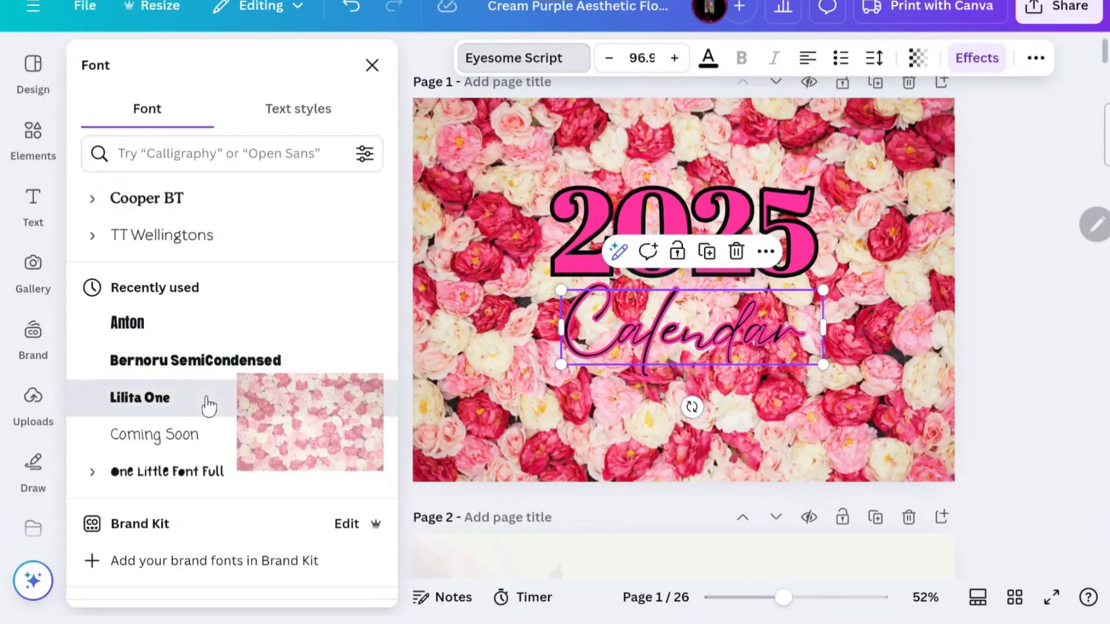
click(208, 405)
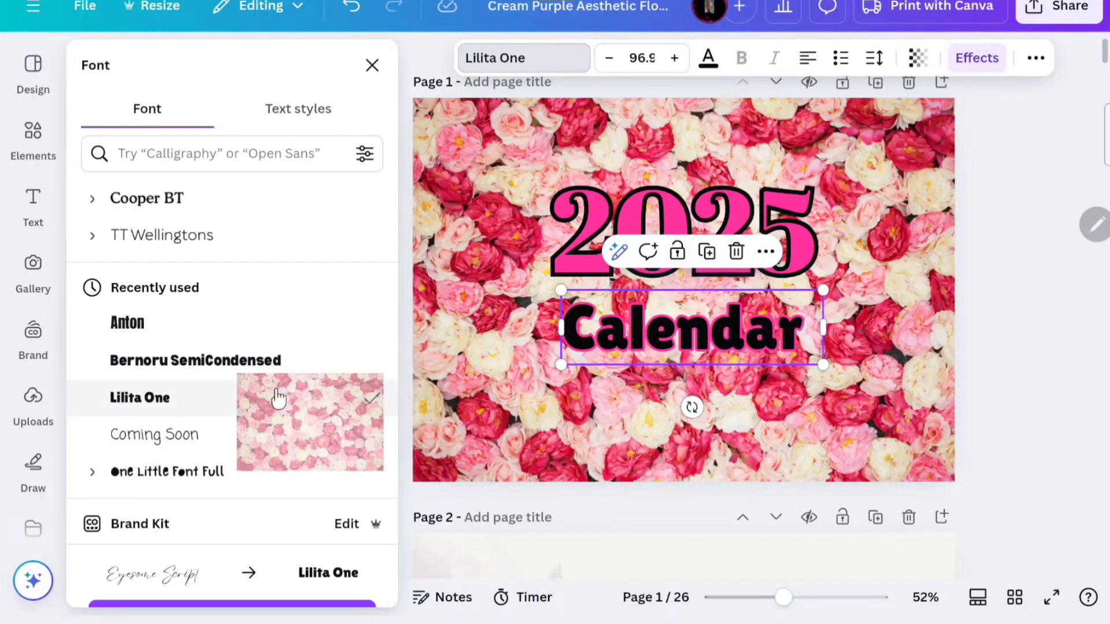
- Browse the Handwriting fonts and try Leckerli One and Apricots on the Calendar text
scroll(278, 397, up, 5)
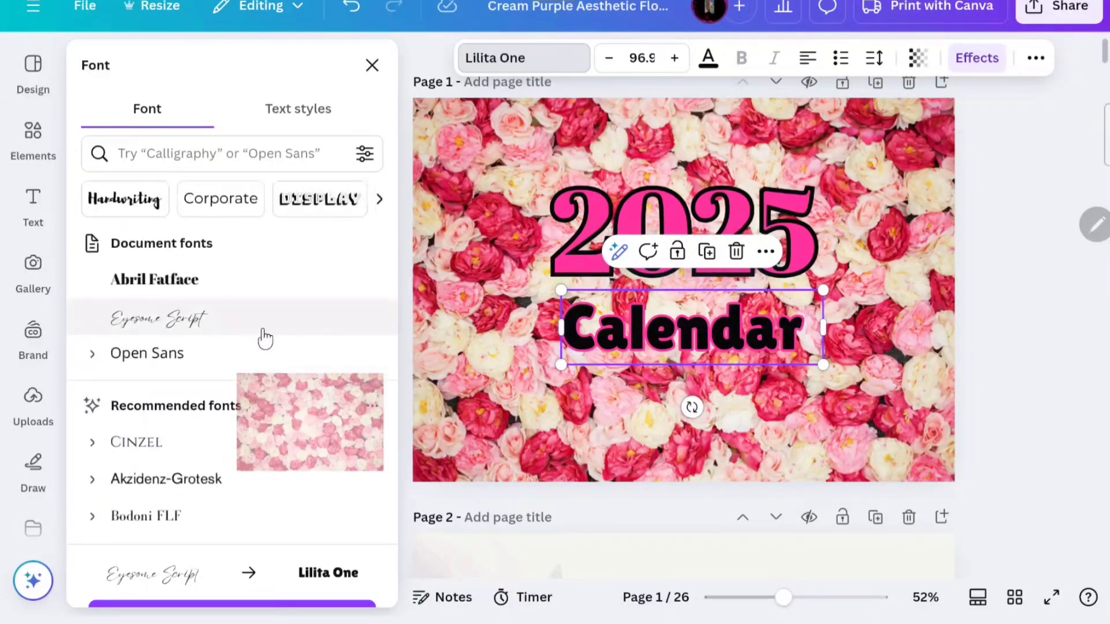
click(156, 206)
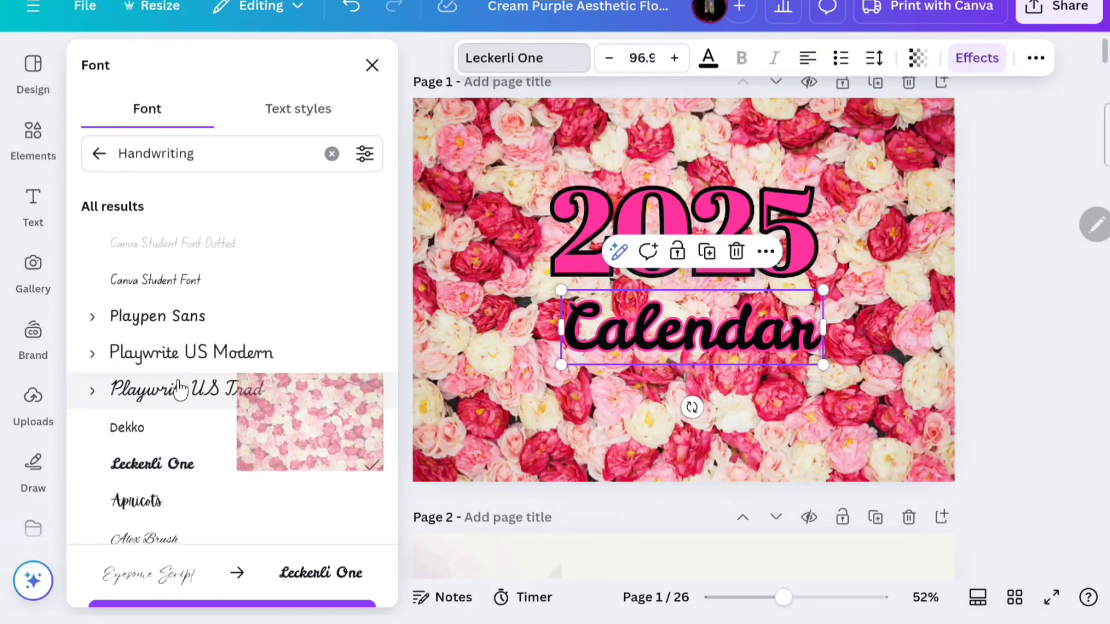
scroll(176, 404, down, 3)
scroll(183, 364, down, 1)
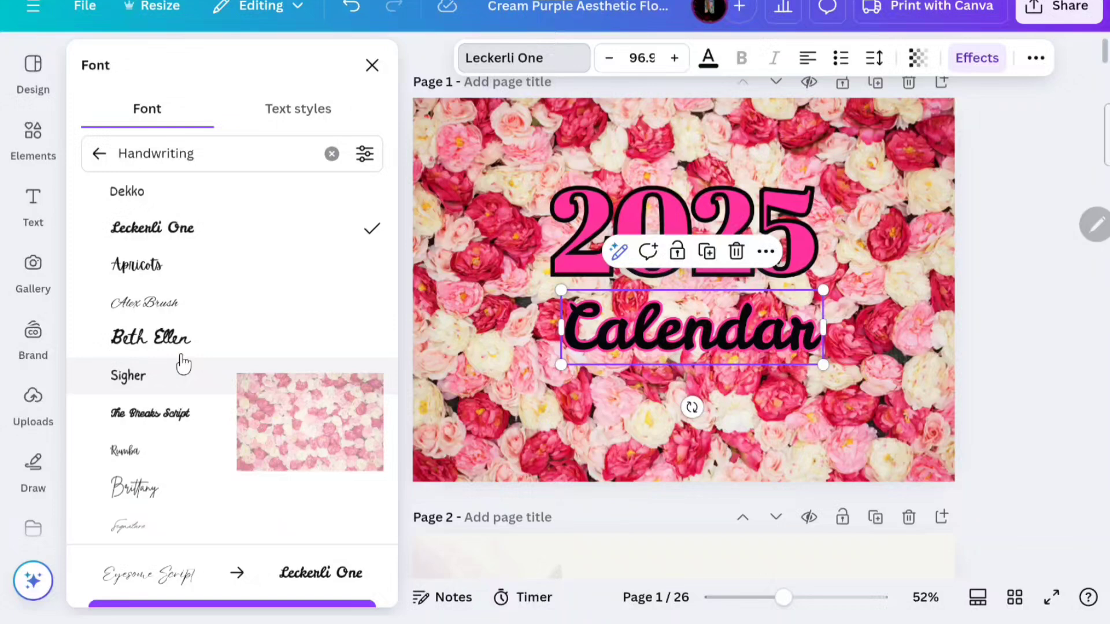
click(197, 280)
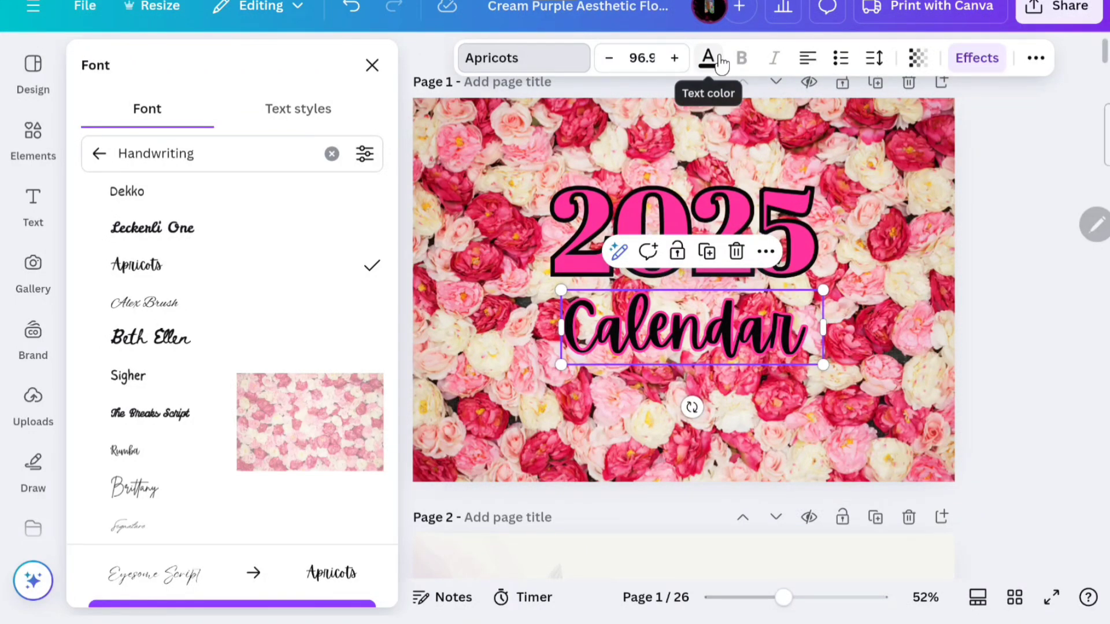
- Switch the Calendar text's effect to Echo and set the effect color to the document's hot pink
click(976, 62)
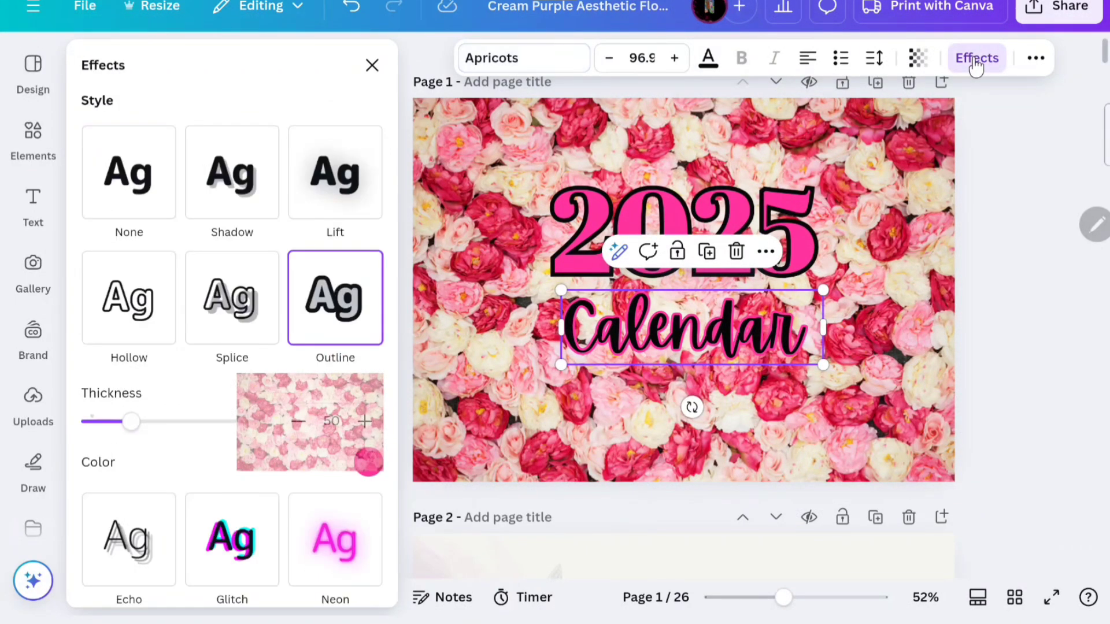
scroll(242, 430, down, 3)
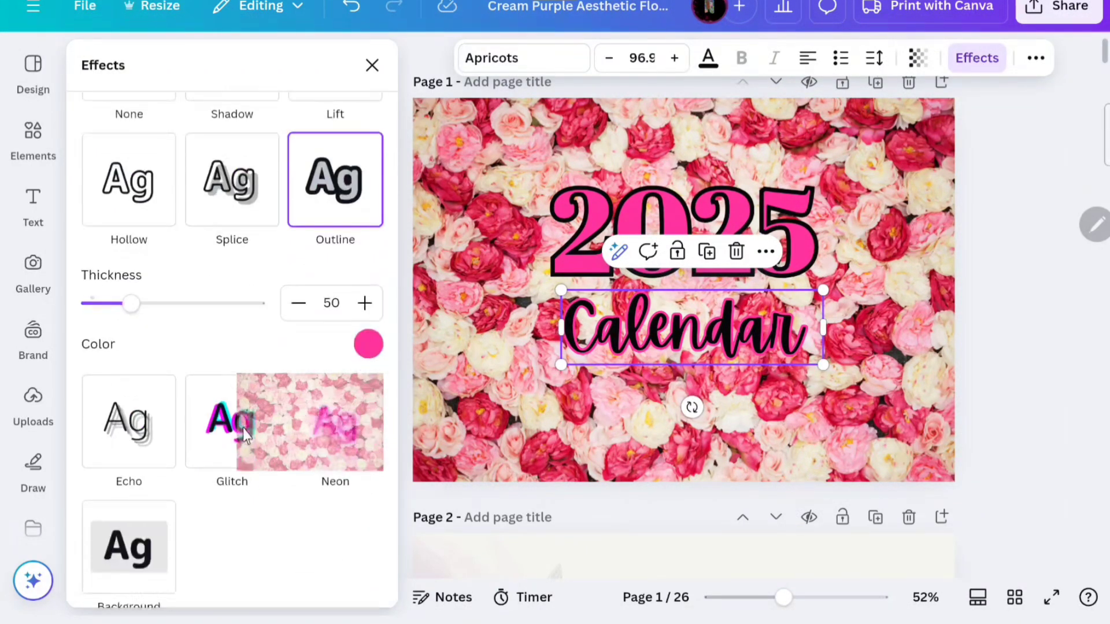
click(130, 382)
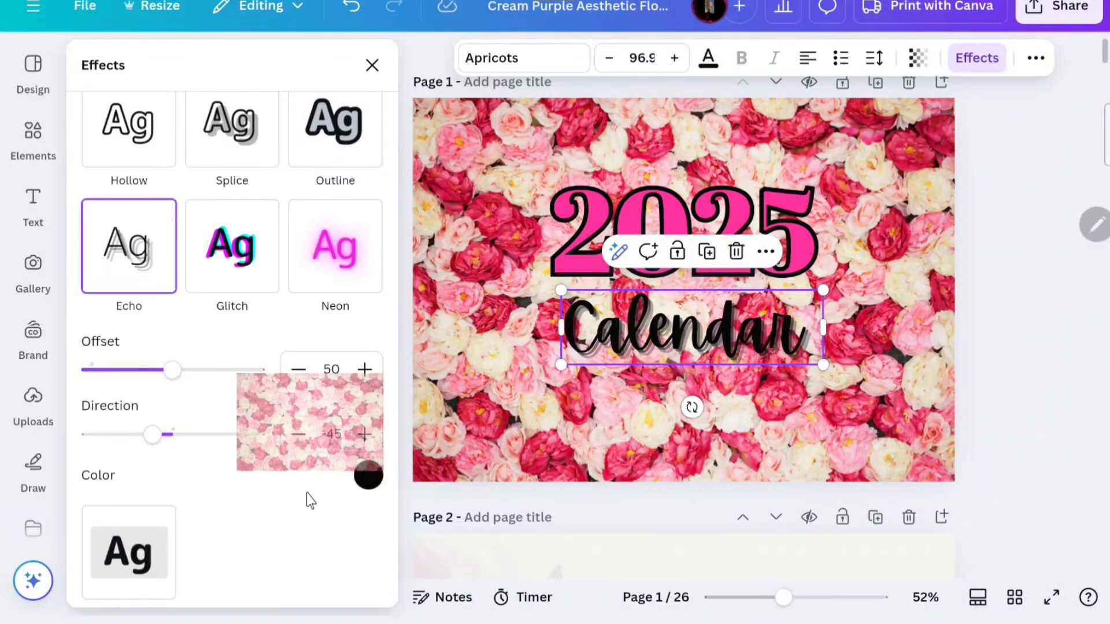
click(368, 479)
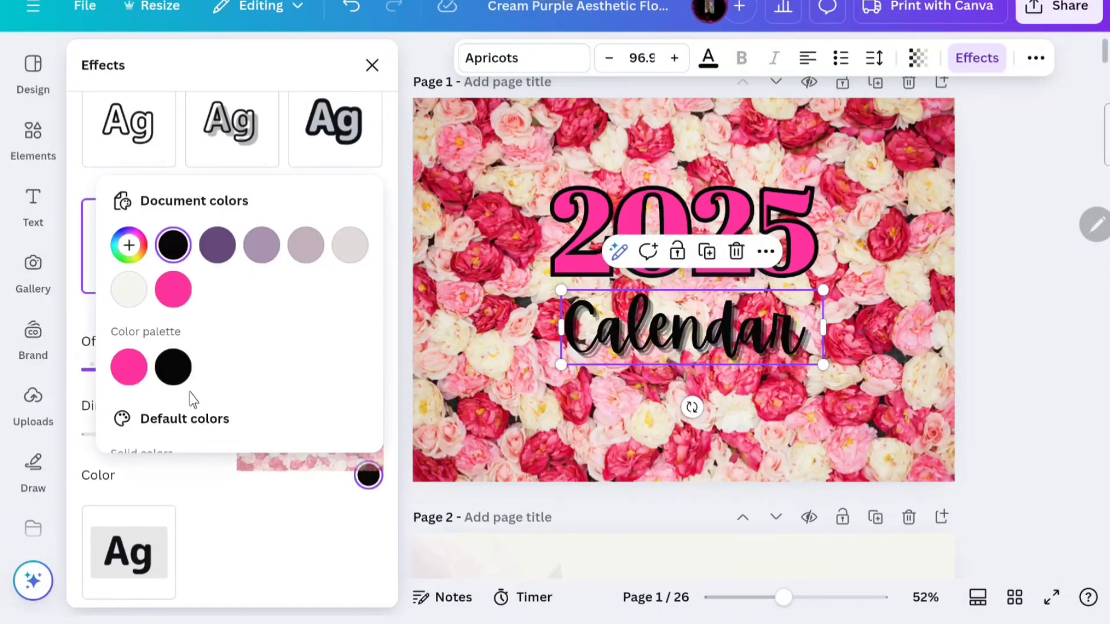
click(176, 291)
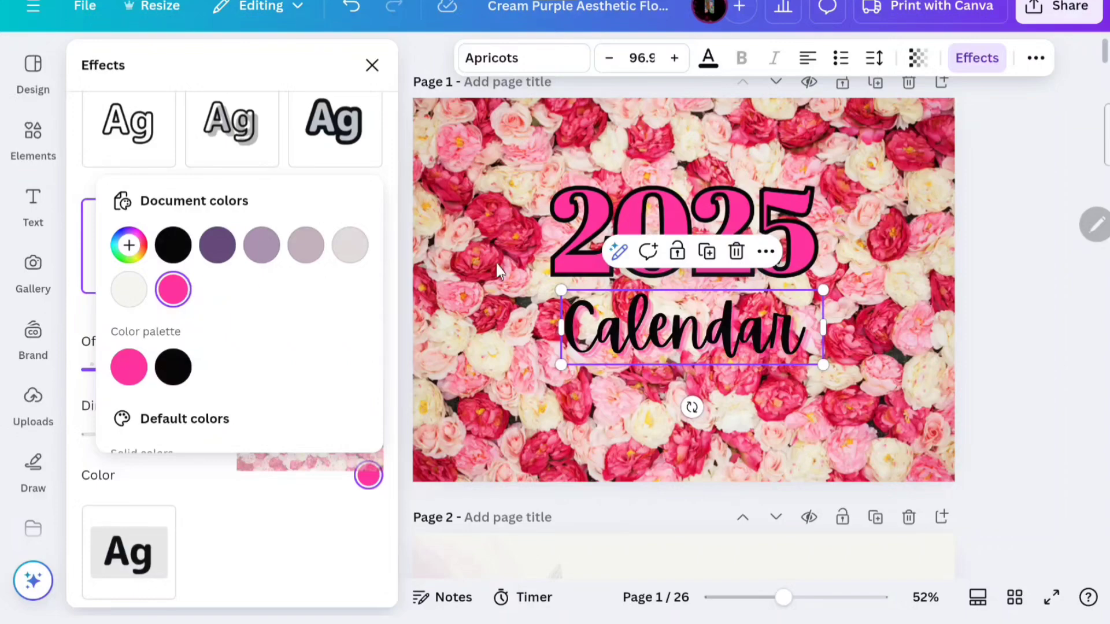
click(873, 237)
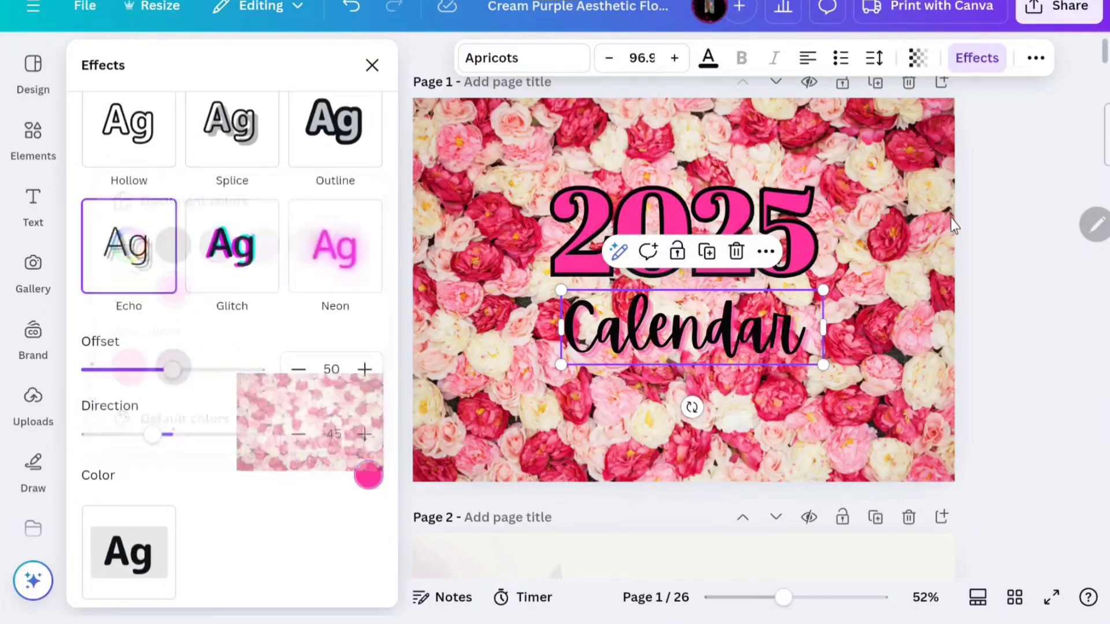
click(927, 231)
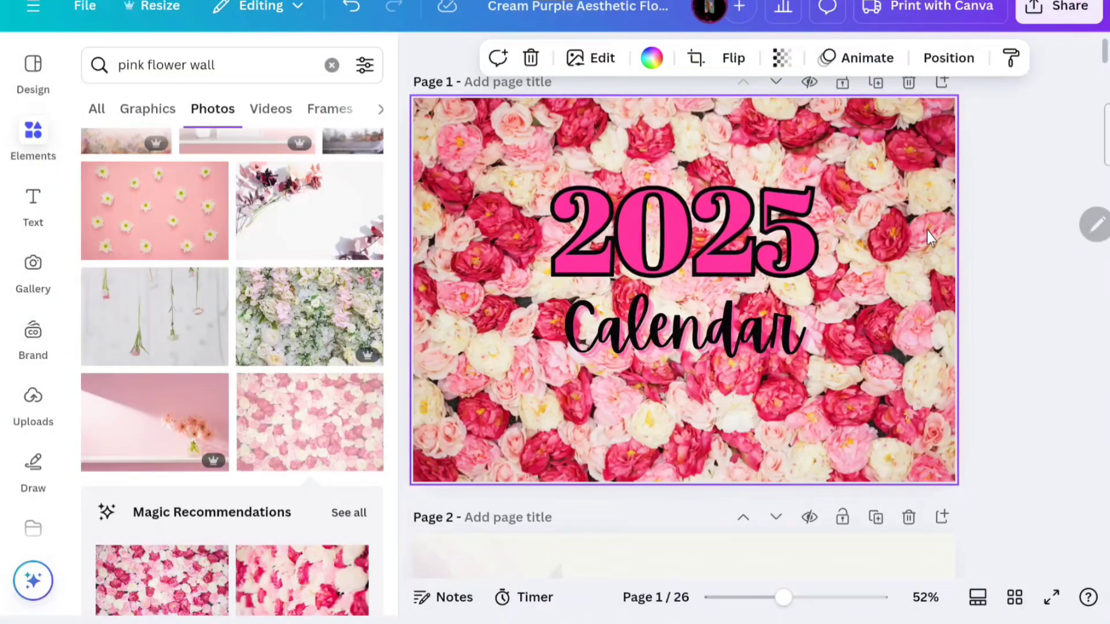
- Change the font of the cover's Calendar text from Apricots back to the recently used Lilita One
click(675, 354)
click(549, 64)
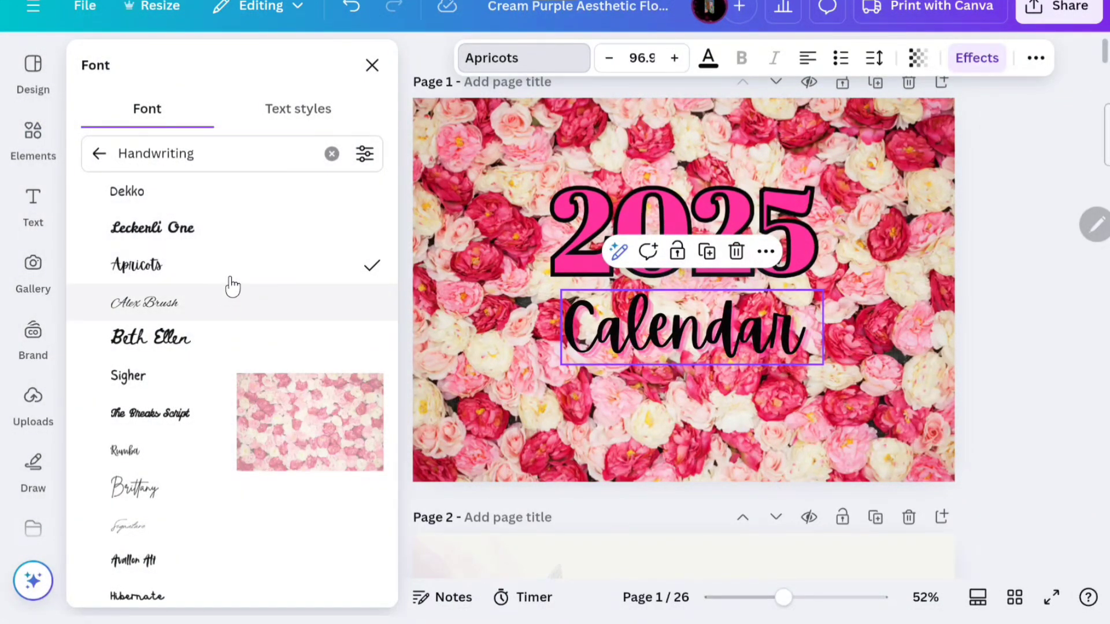
scroll(144, 370, down, 2)
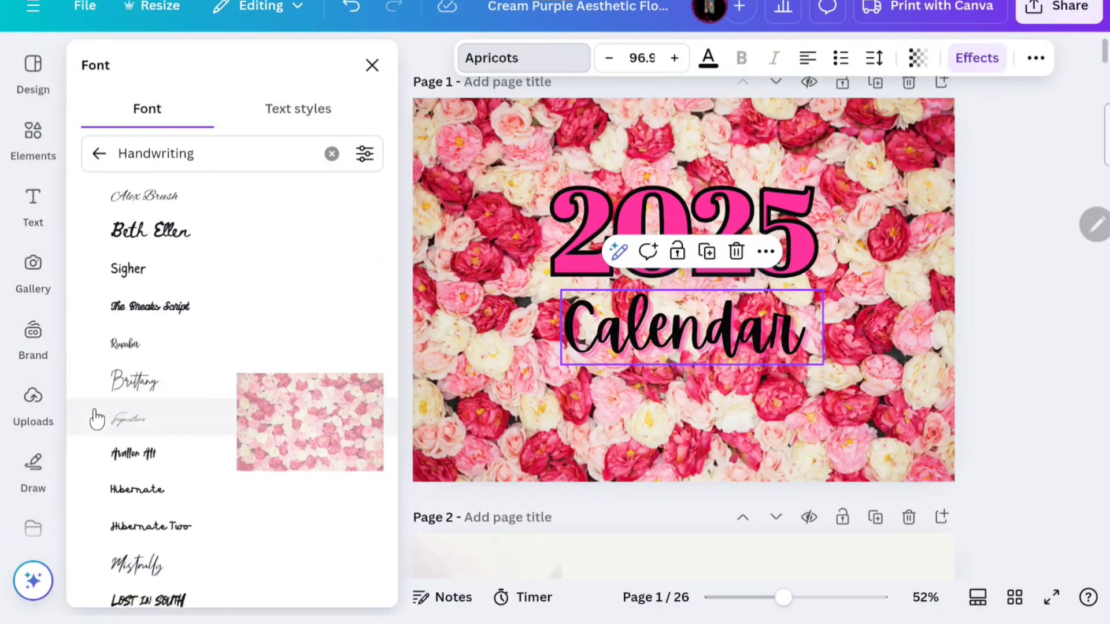
scroll(115, 347, up, 3)
click(97, 168)
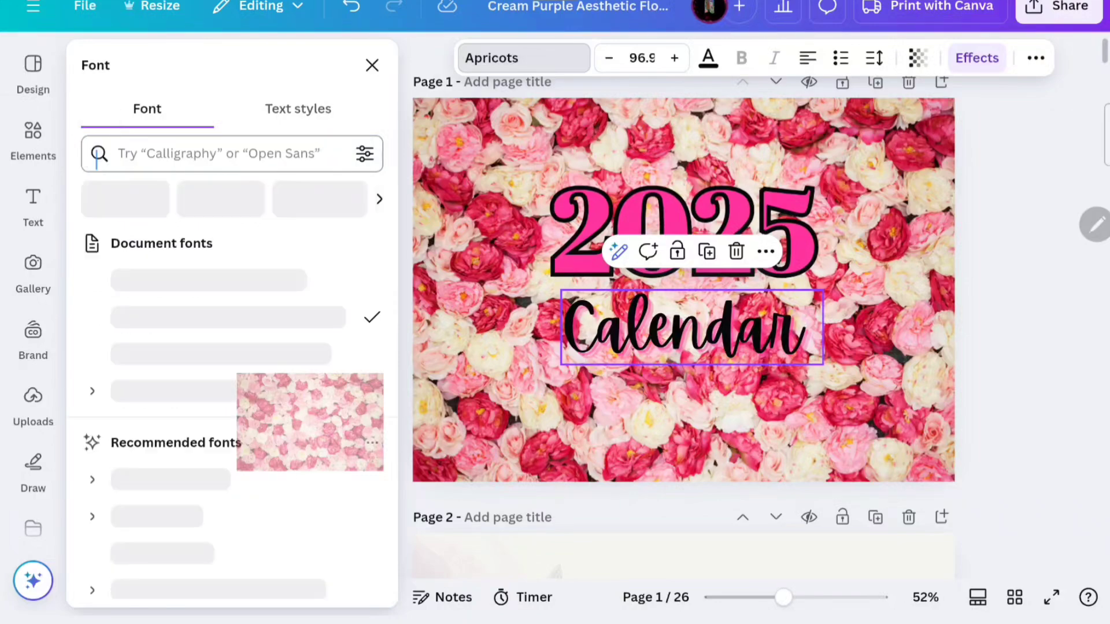
scroll(154, 322, down, 3)
scroll(154, 323, down, 2)
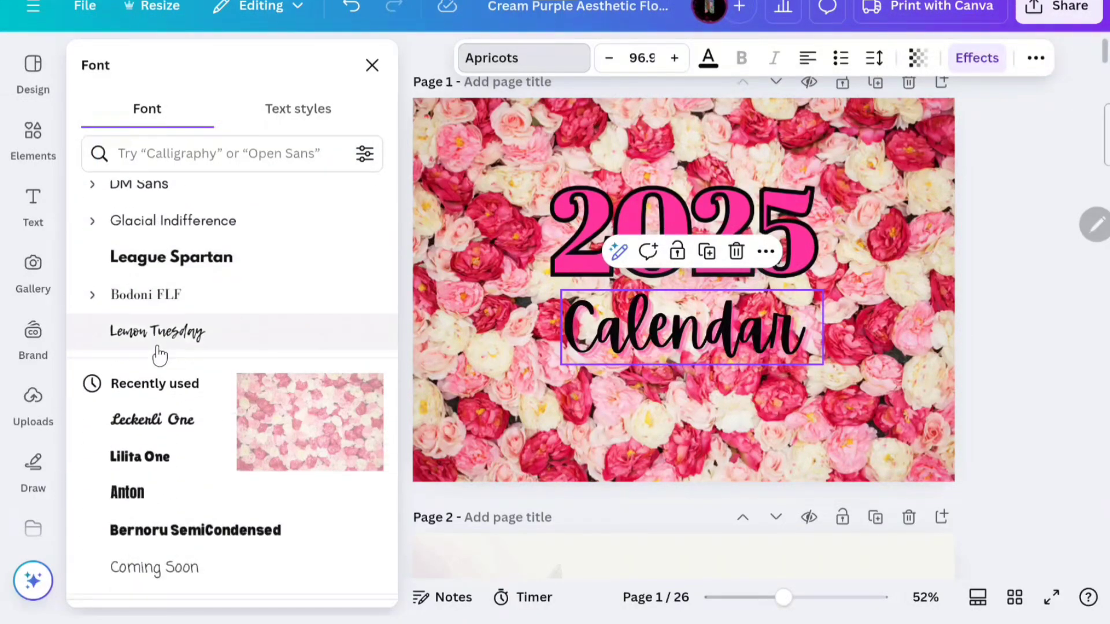
click(153, 458)
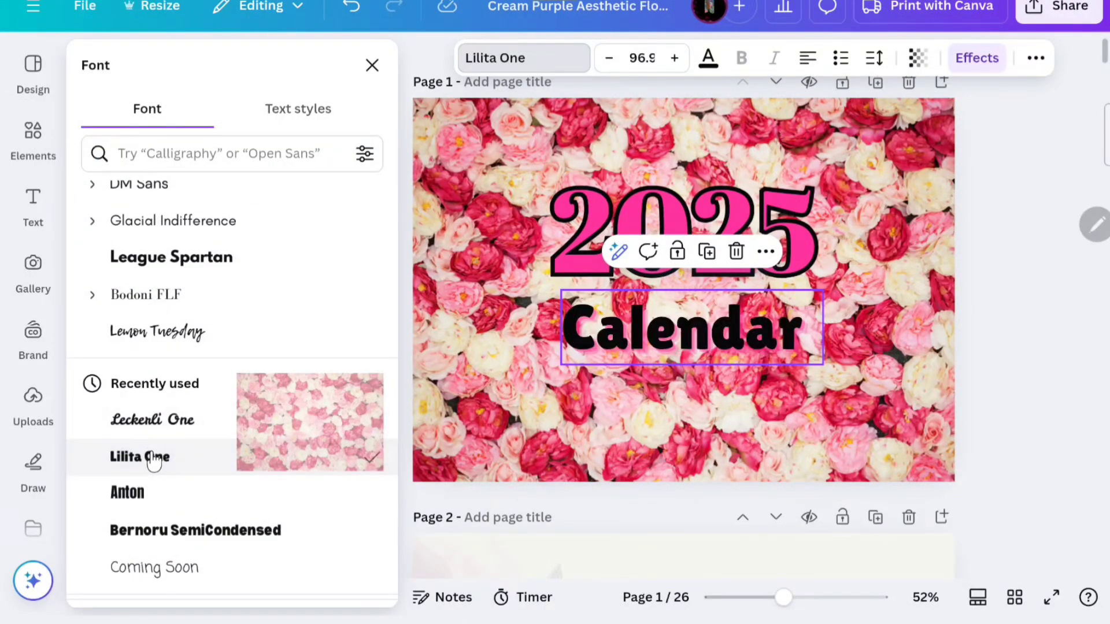
- Delete the purple flower illustration from the January title page on page 2
scroll(891, 223, down, 2)
scroll(890, 226, up, 1)
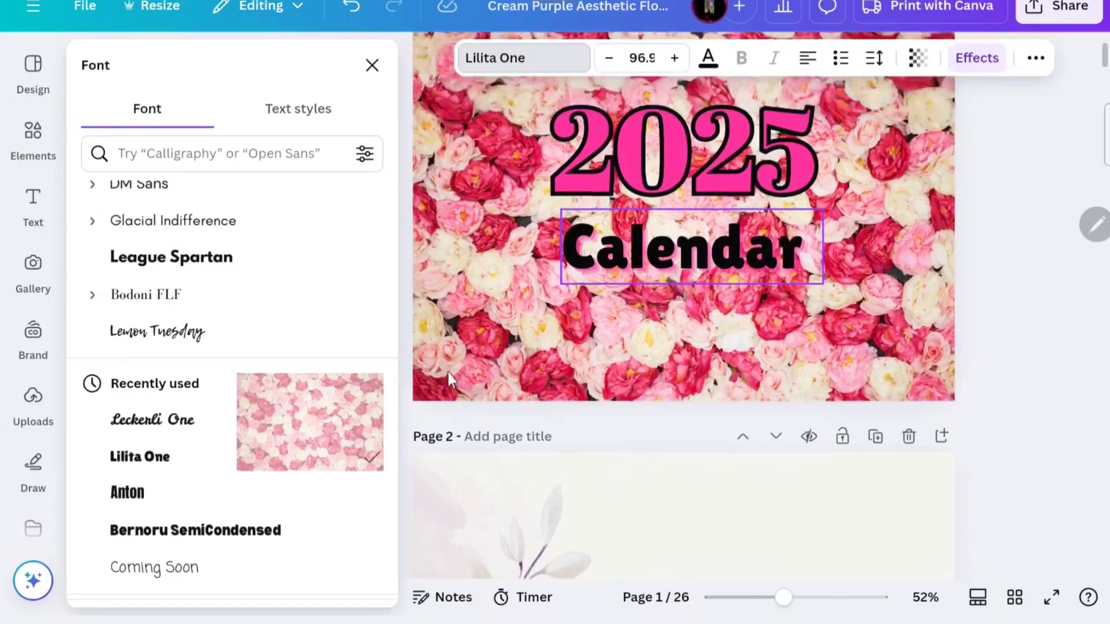
scroll(726, 125, down, 1)
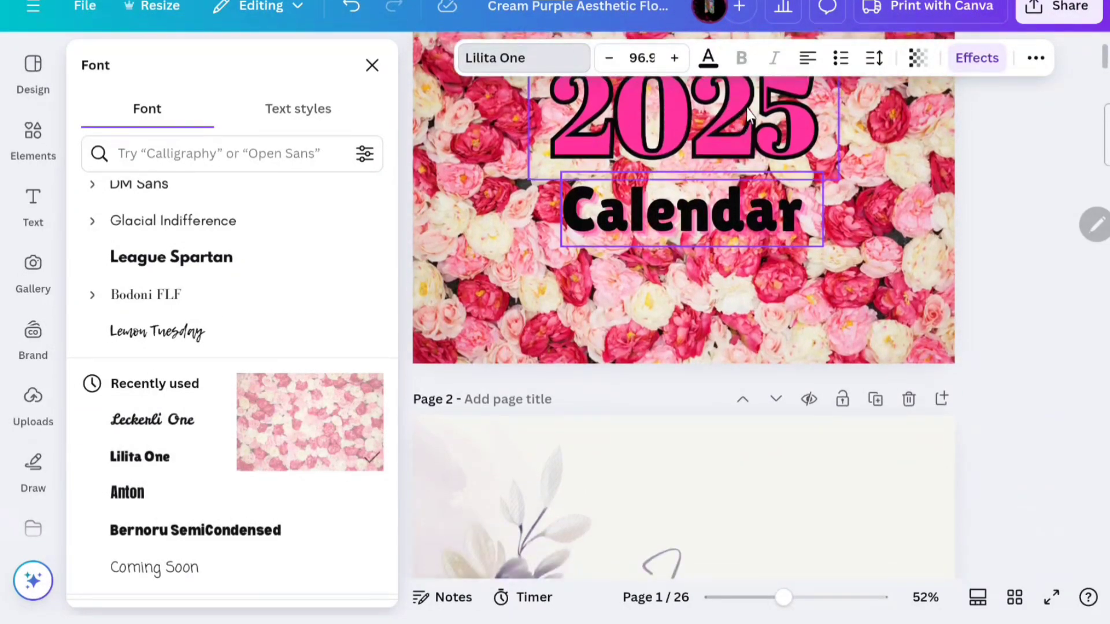
scroll(758, 108, down, 3)
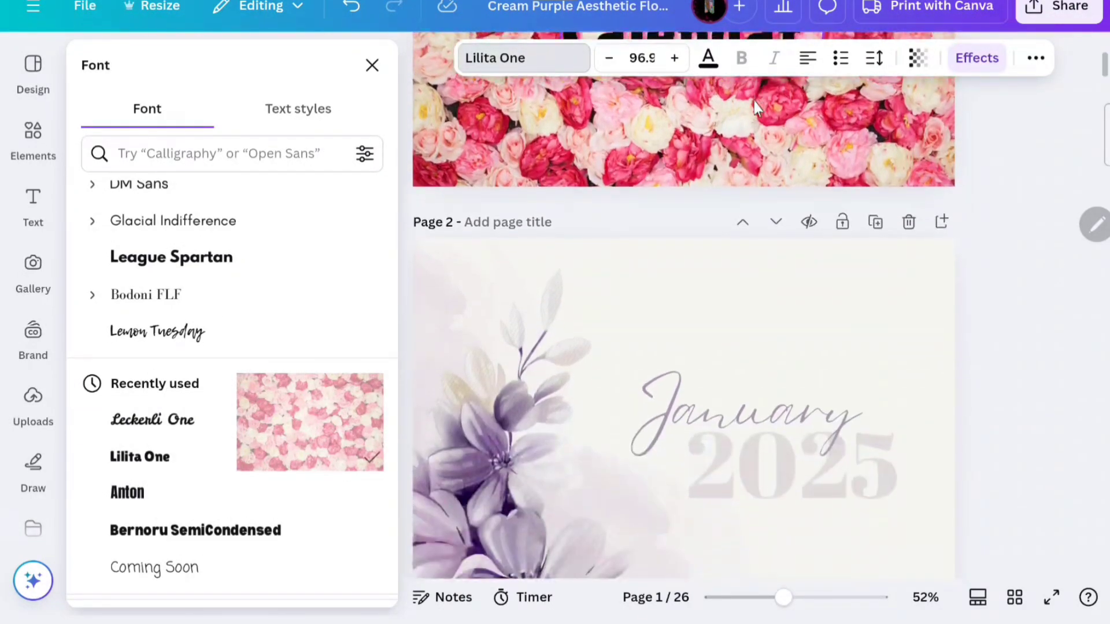
click(549, 289)
click(528, 205)
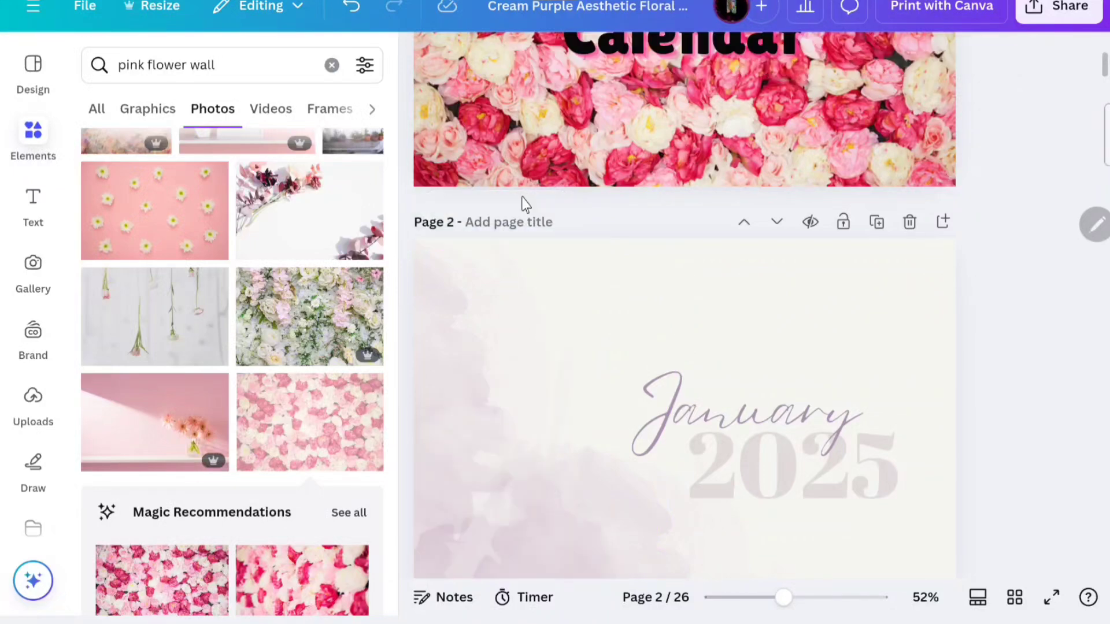
- Delete the two pale purple watercolor shapes nearest the left edge of the January title page
click(480, 337)
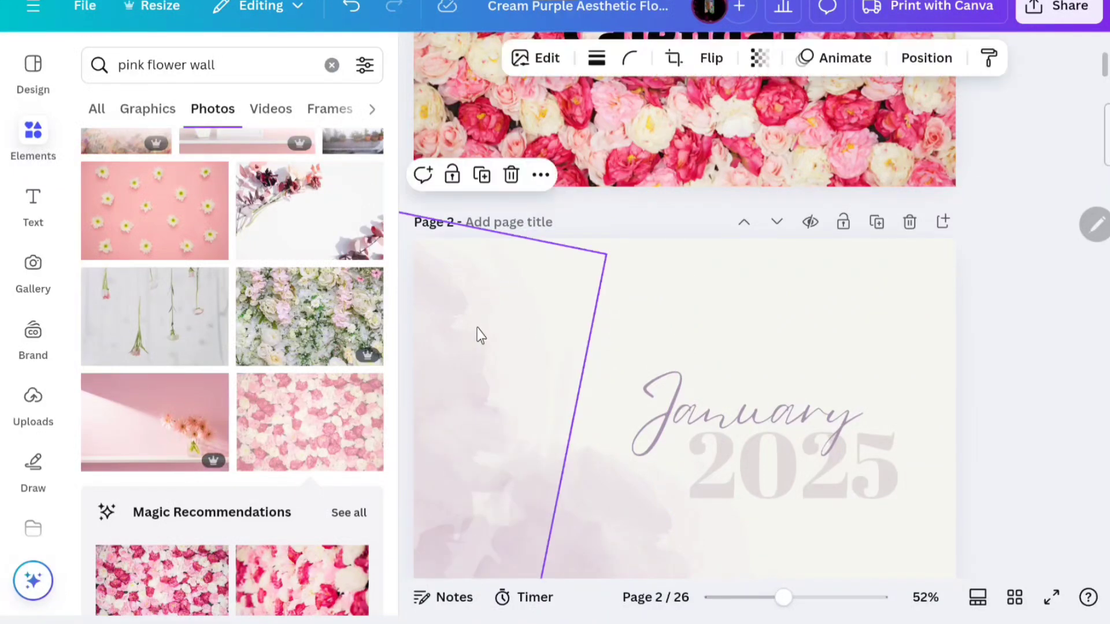
click(512, 175)
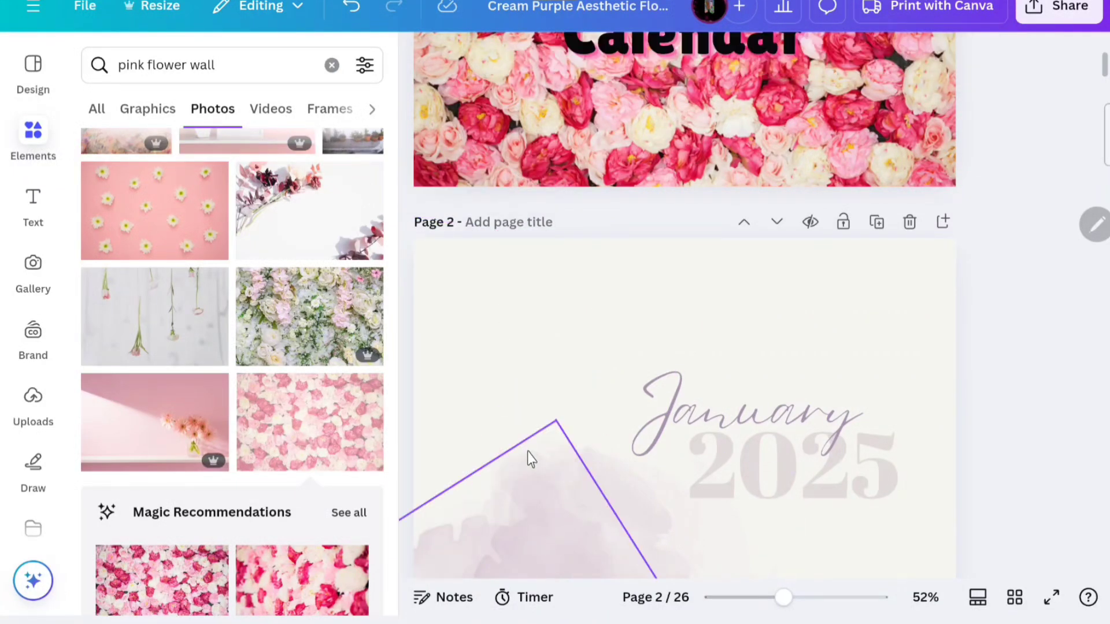
click(529, 456)
click(513, 379)
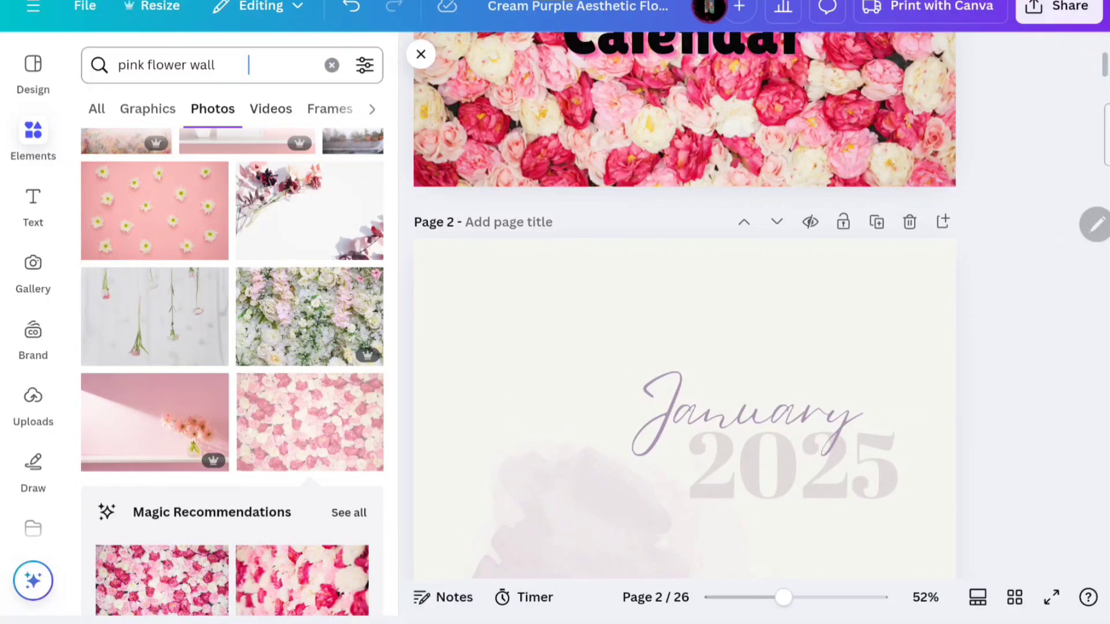
- Search the Elements photos for "pink fun" in place of the previous flower wall search
click(242, 73)
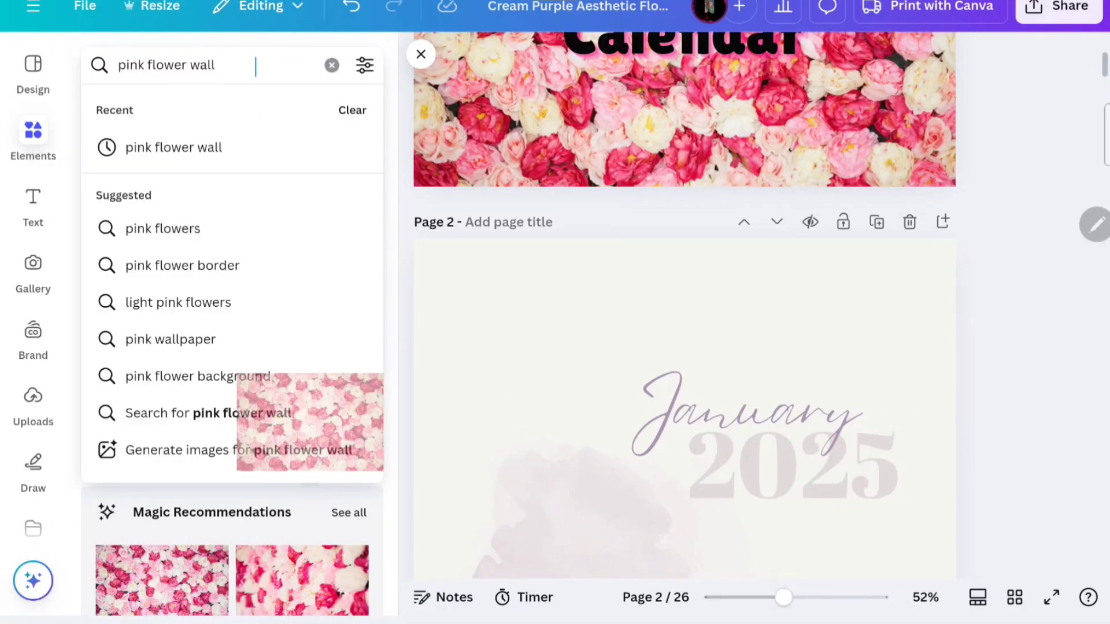
key(BackSpace)
key(BackSpace)
key(BackSpace)
key(BackSpace)
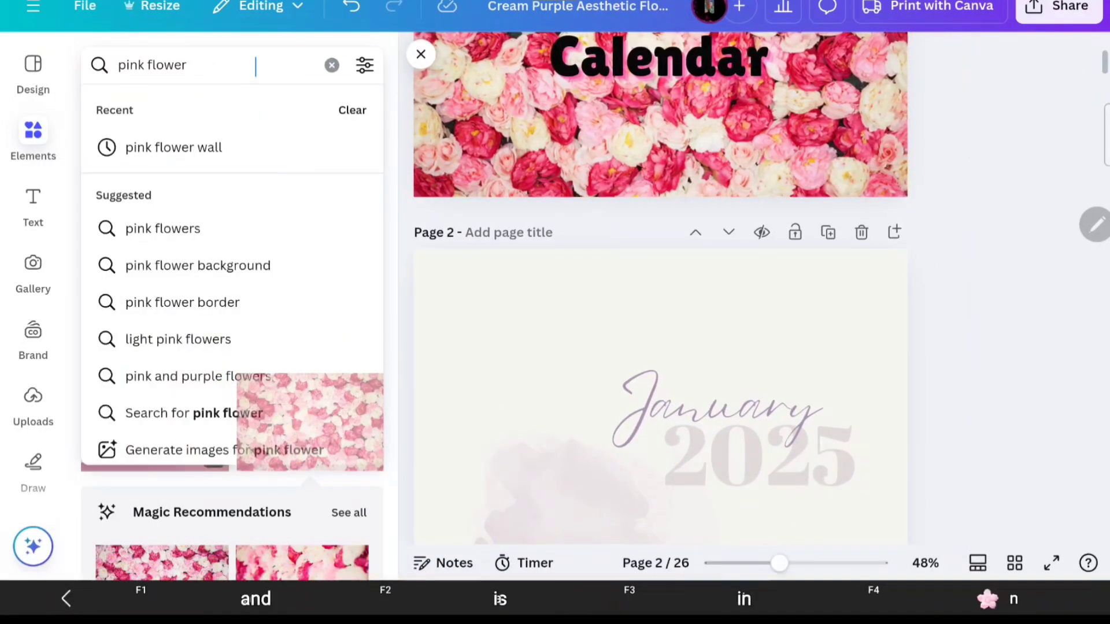
key(BackSpace)
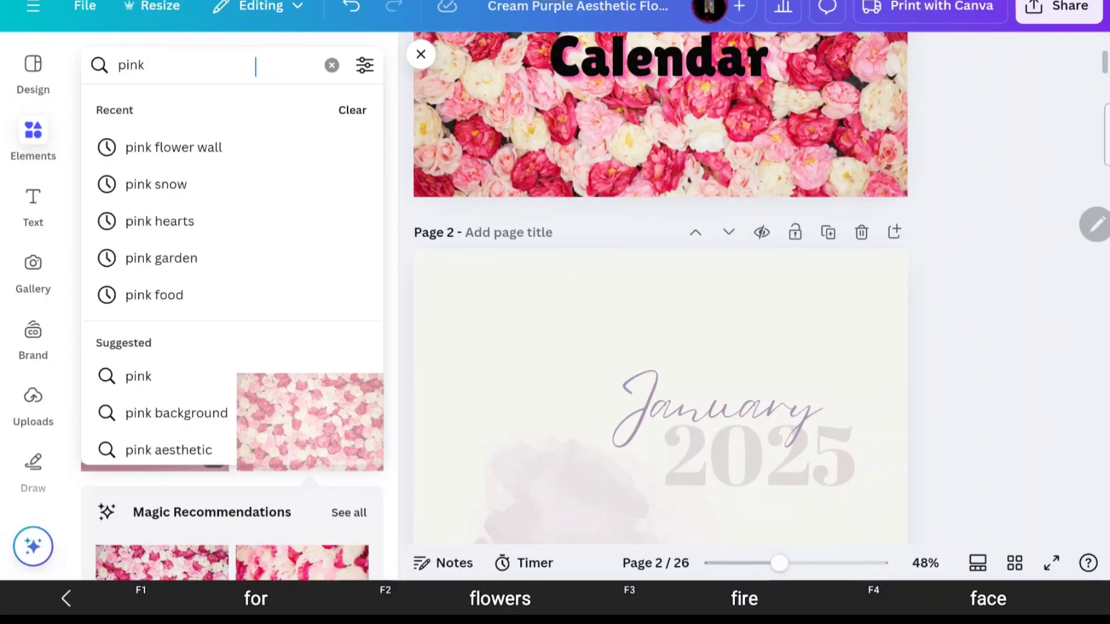
text(fun)
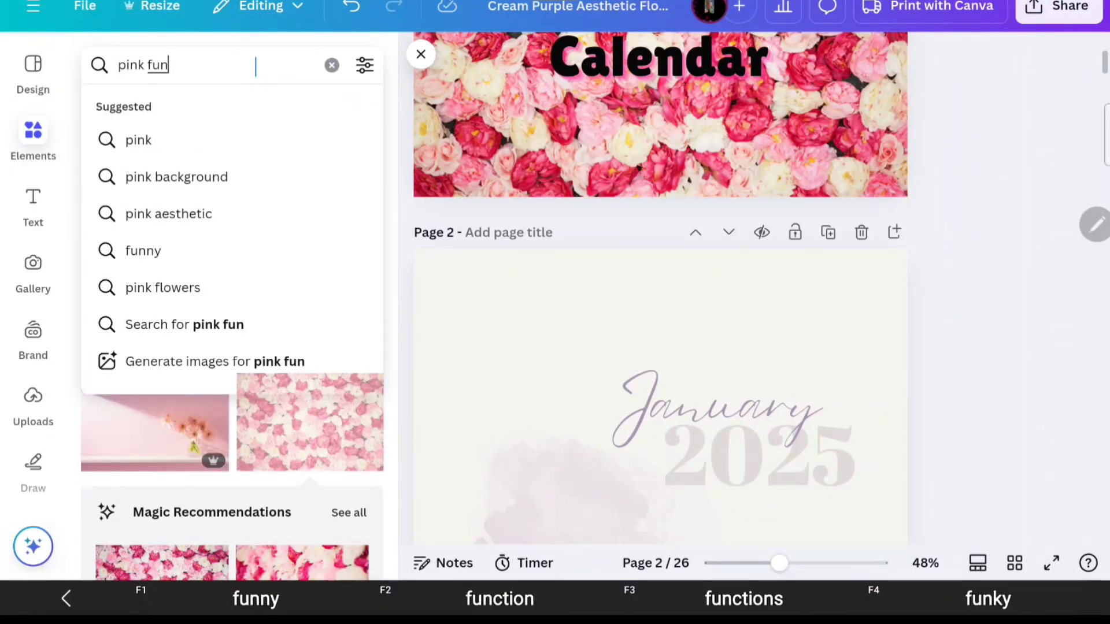
key(Return)
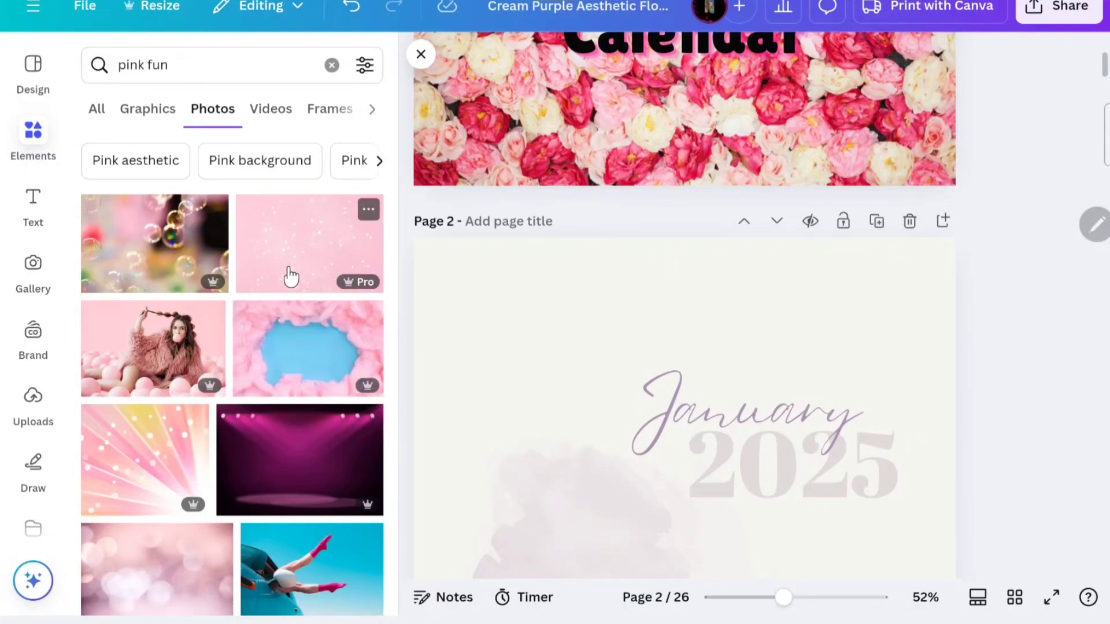
- Insert the light pink photo with small white hearts on page 2 and make it the page background
scroll(261, 460, down, 5)
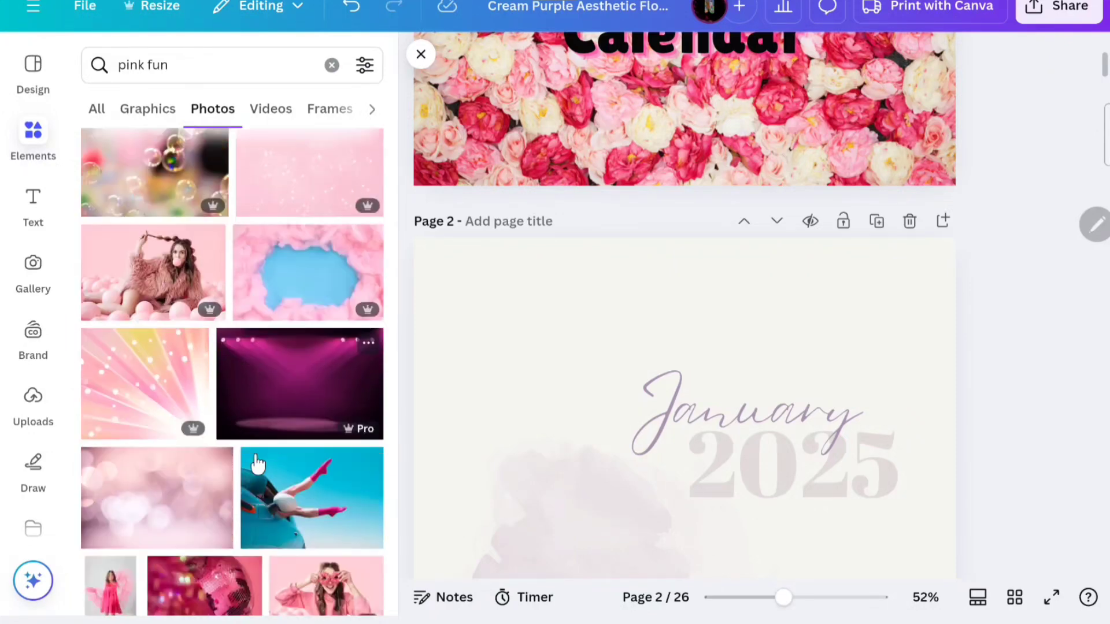
scroll(263, 458, up, 5)
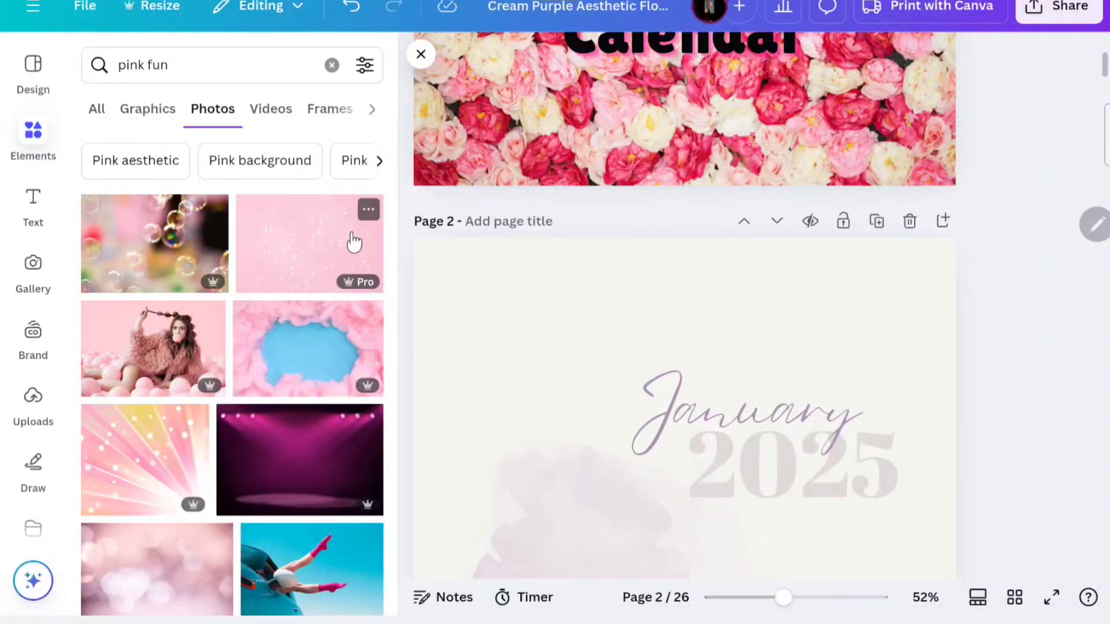
click(354, 240)
right_click(612, 341)
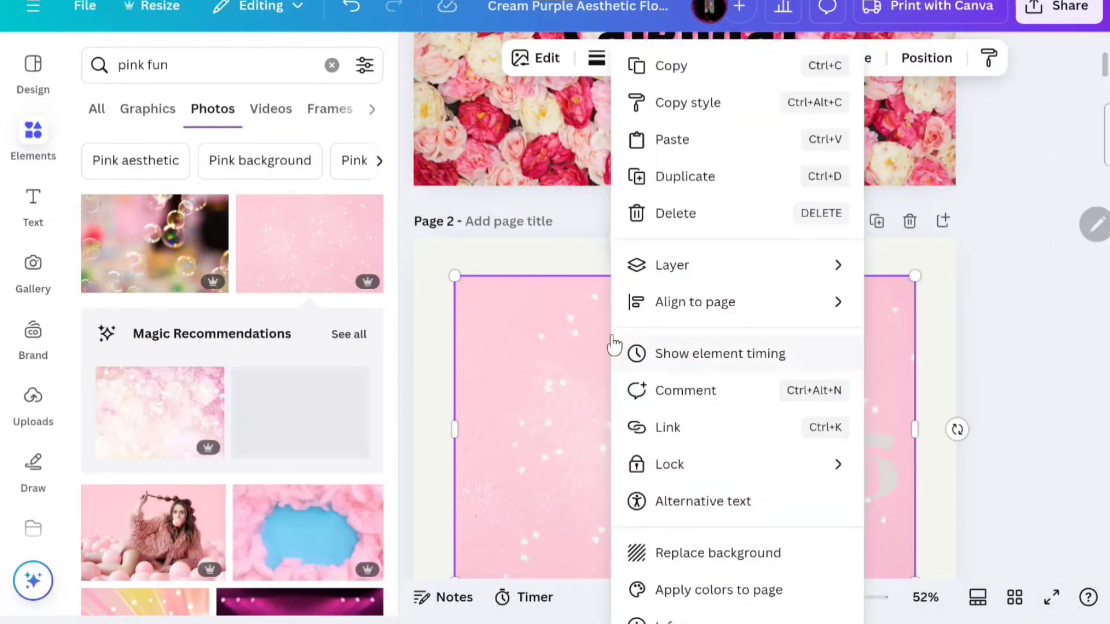
click(717, 555)
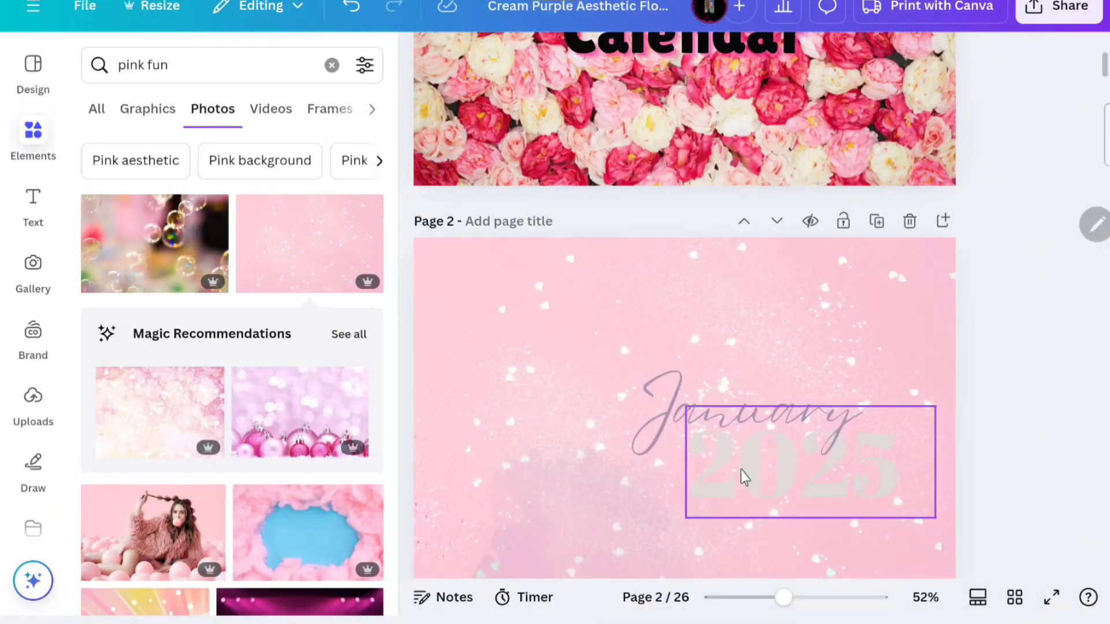
- Move the January script text on page 2 upward, clear of the 2025 text, and recolor it with the Brand Kit hot pink
click(727, 426)
drag(727, 427, 728, 380)
click(712, 470)
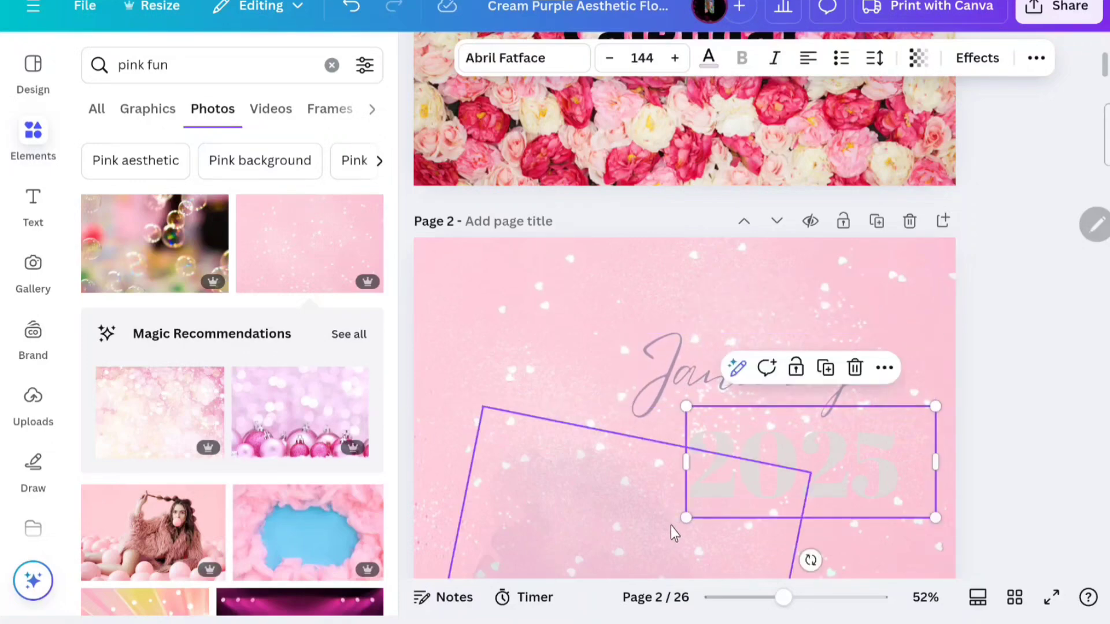
click(654, 359)
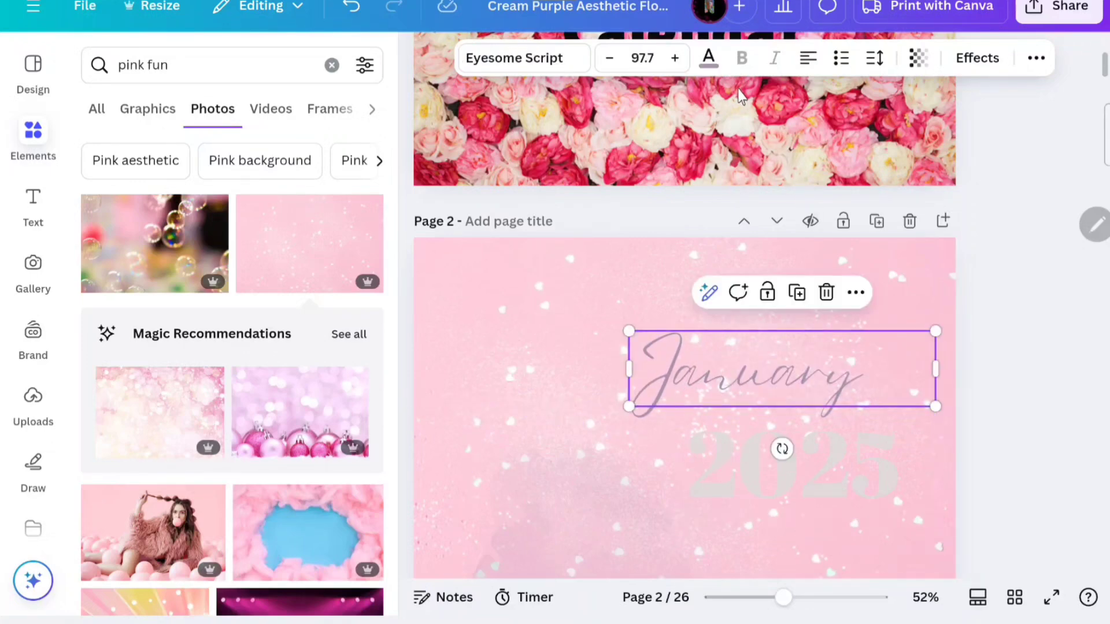
click(708, 59)
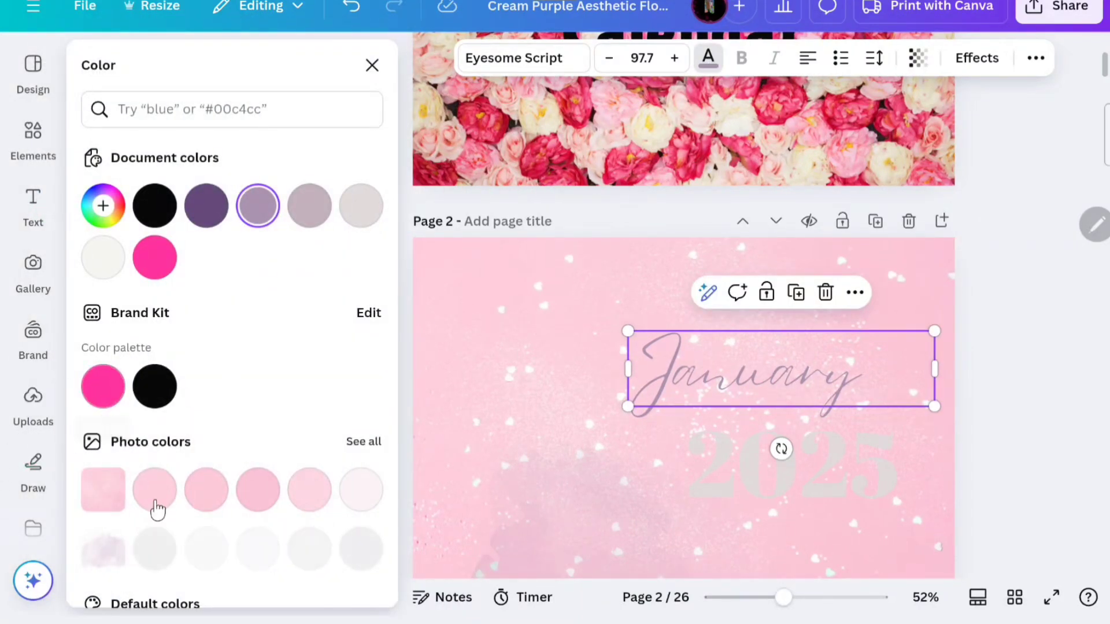
click(107, 393)
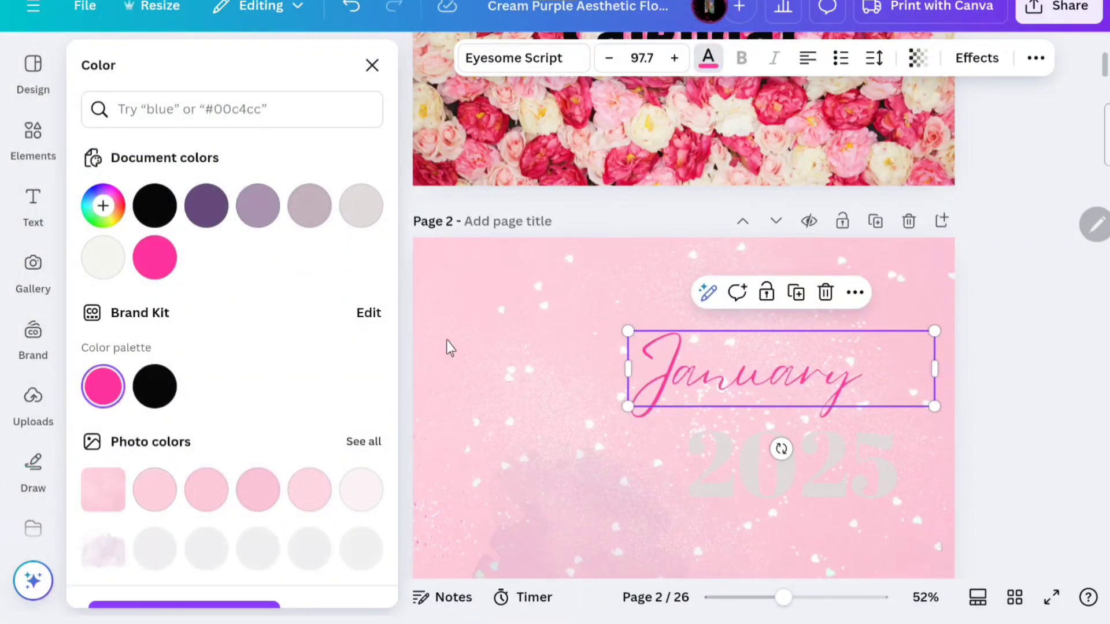
- Recolor the 2025 text on the January title page to black #080909
click(715, 425)
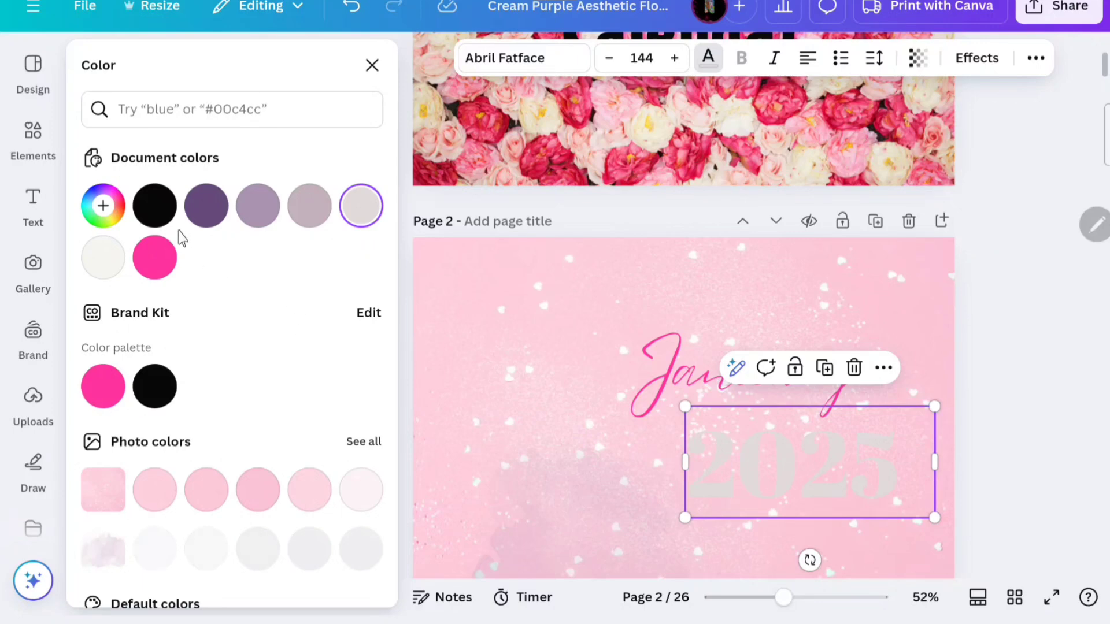
click(154, 206)
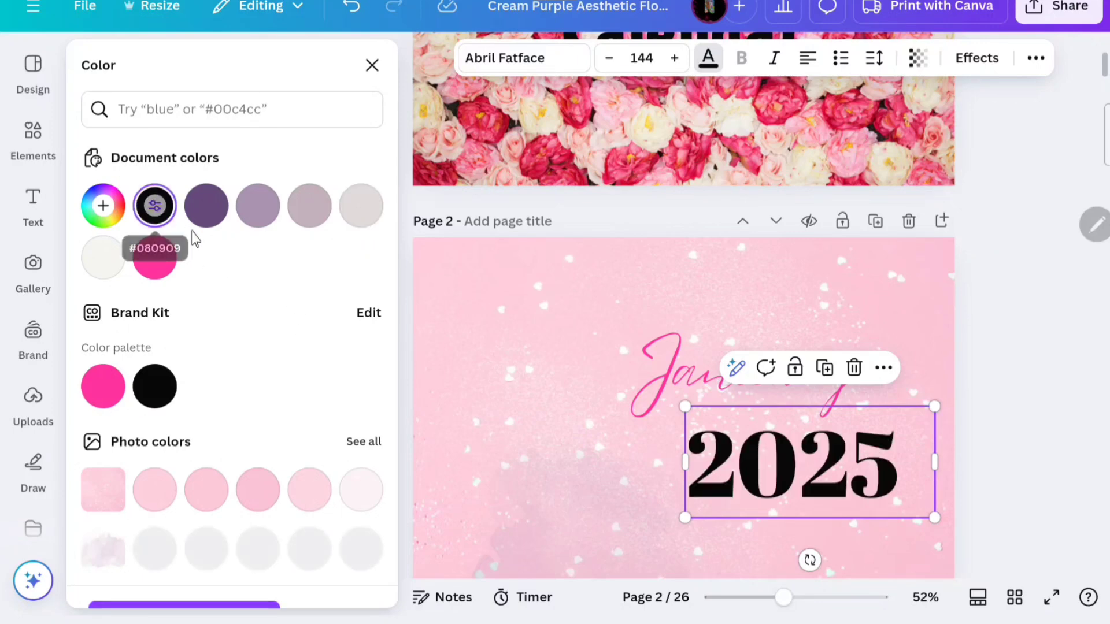
click(522, 374)
- Try coral and beige backgrounds on page 3, settling on a light pink from the heart photo's colors
scroll(526, 375, down, 8)
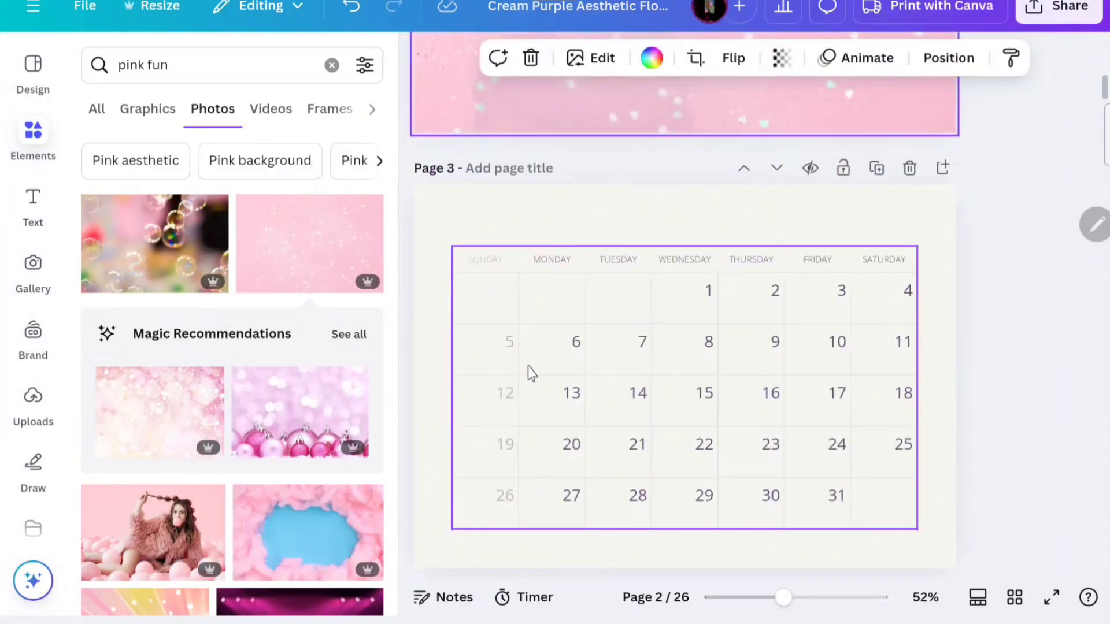
click(460, 223)
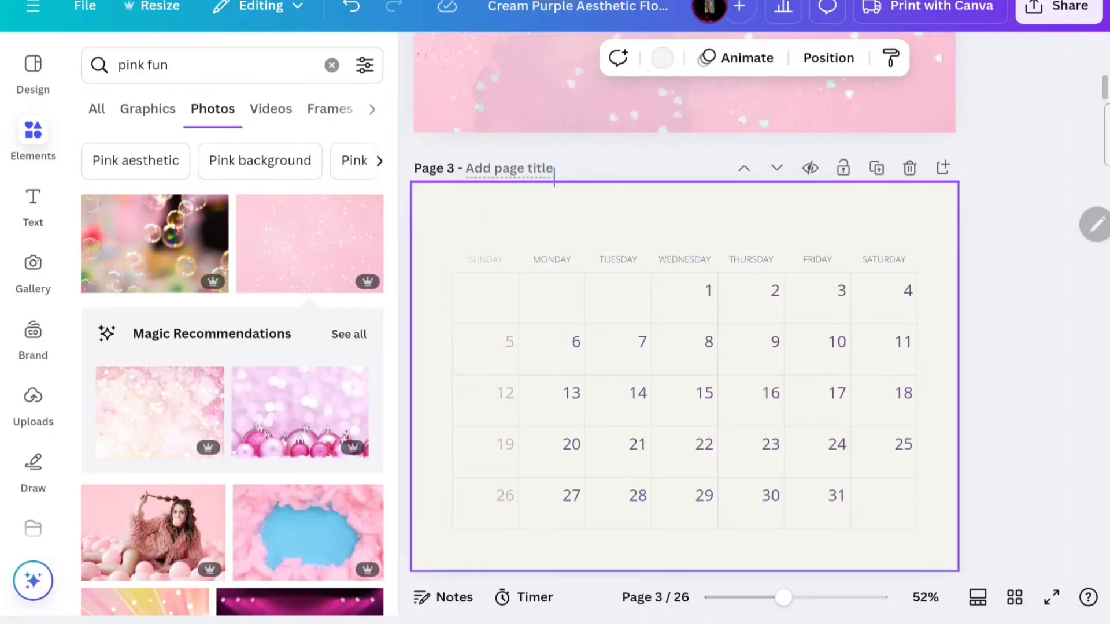
click(668, 68)
scroll(174, 398, down, 2)
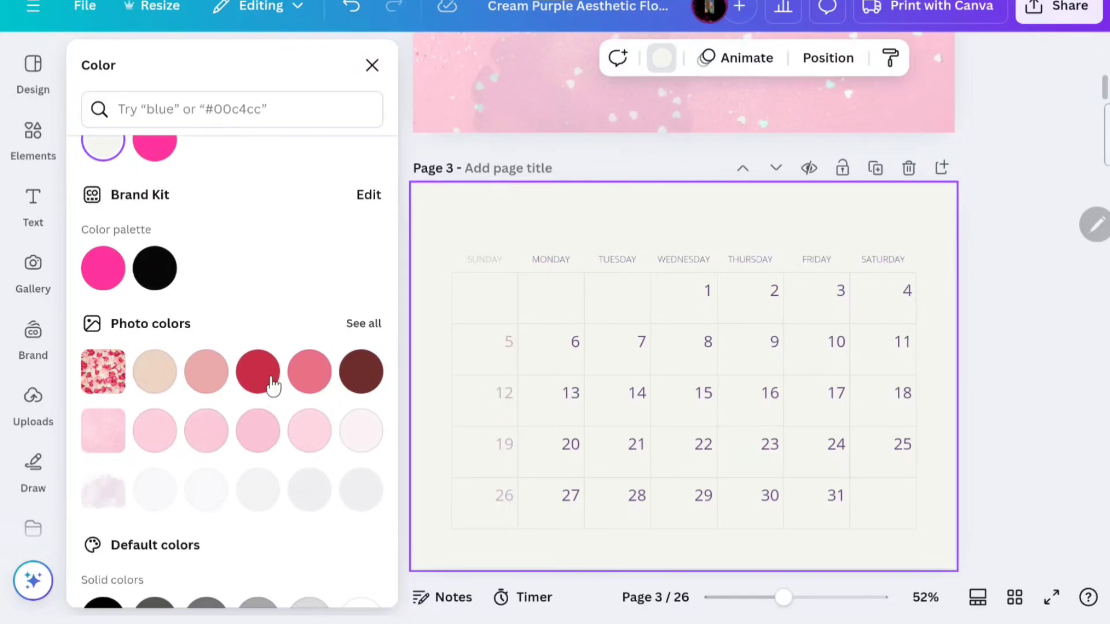
click(310, 370)
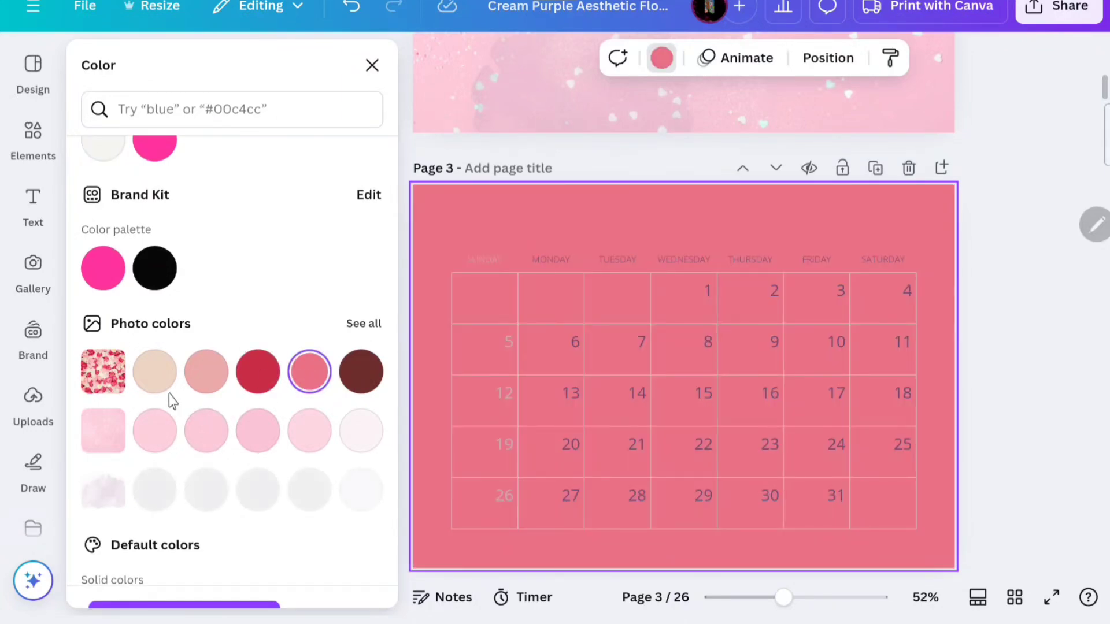
click(168, 375)
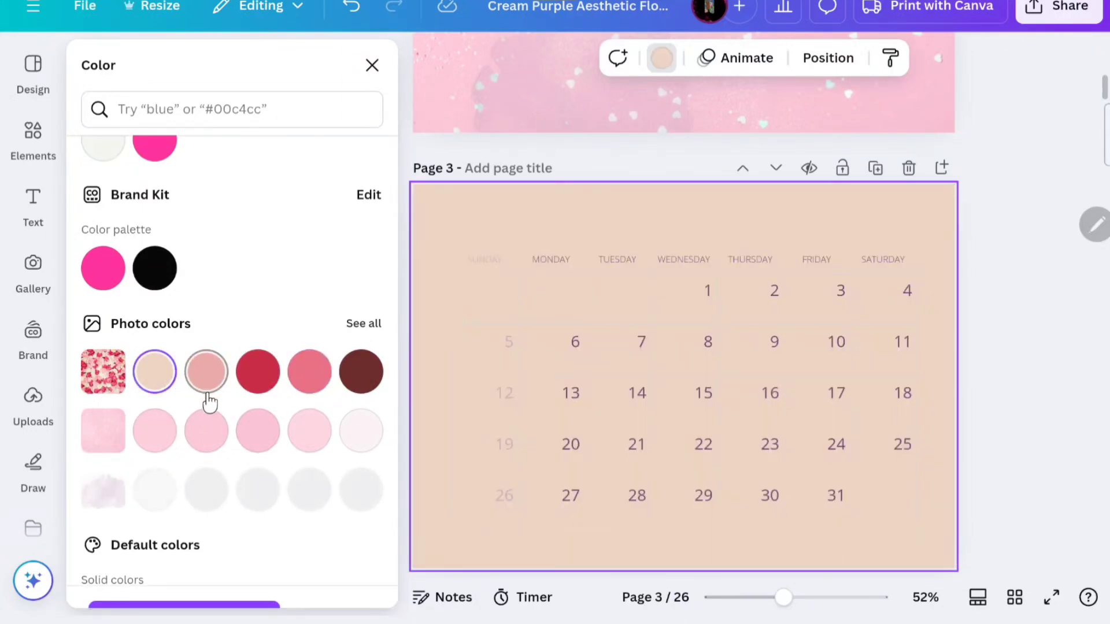
click(310, 430)
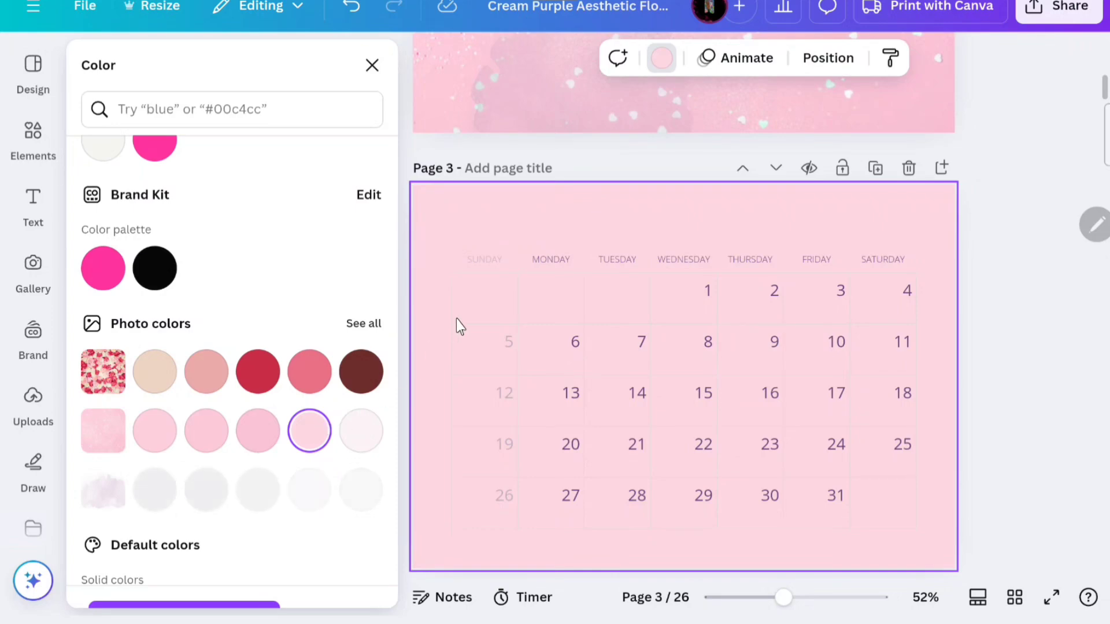
- Widen the January calendar table slightly on both sides and shift it a little toward the page's left edge
click(511, 277)
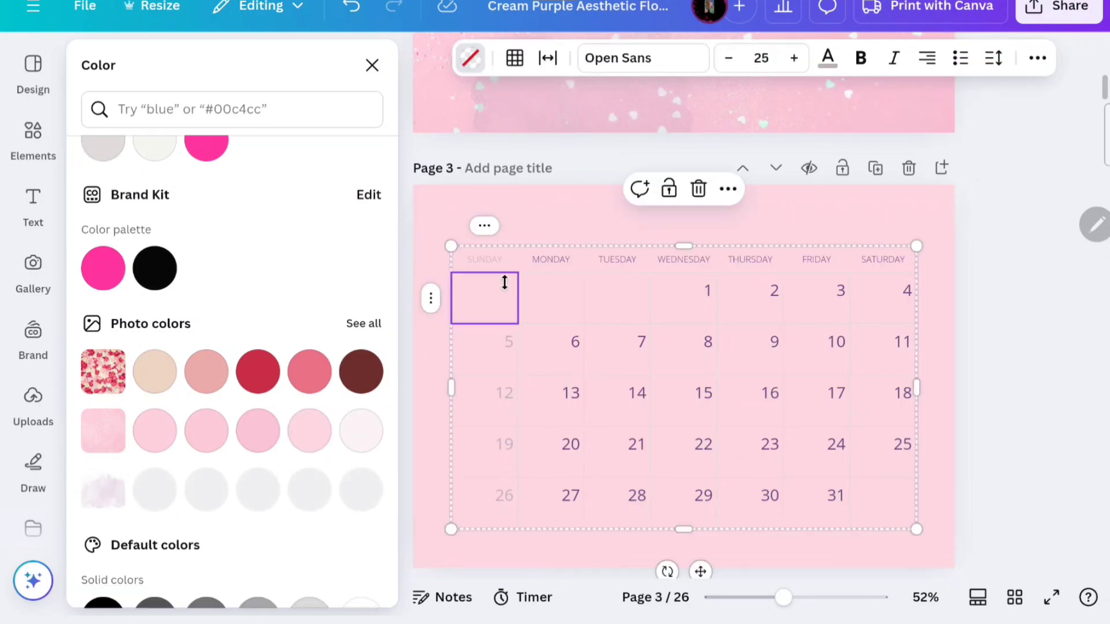
click(463, 262)
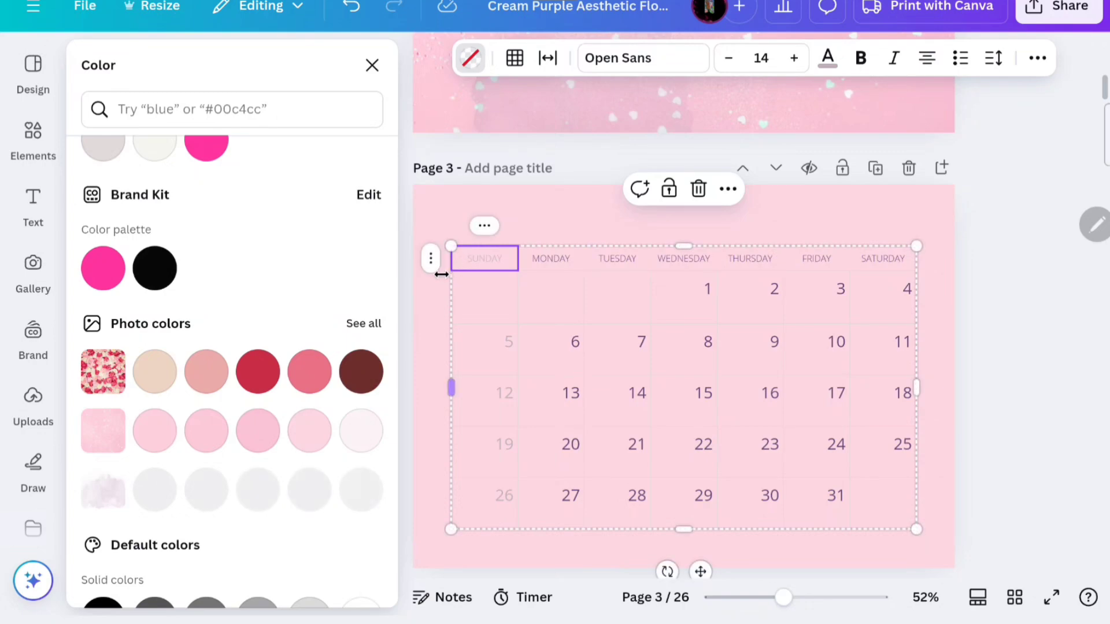
drag(455, 241, 439, 249)
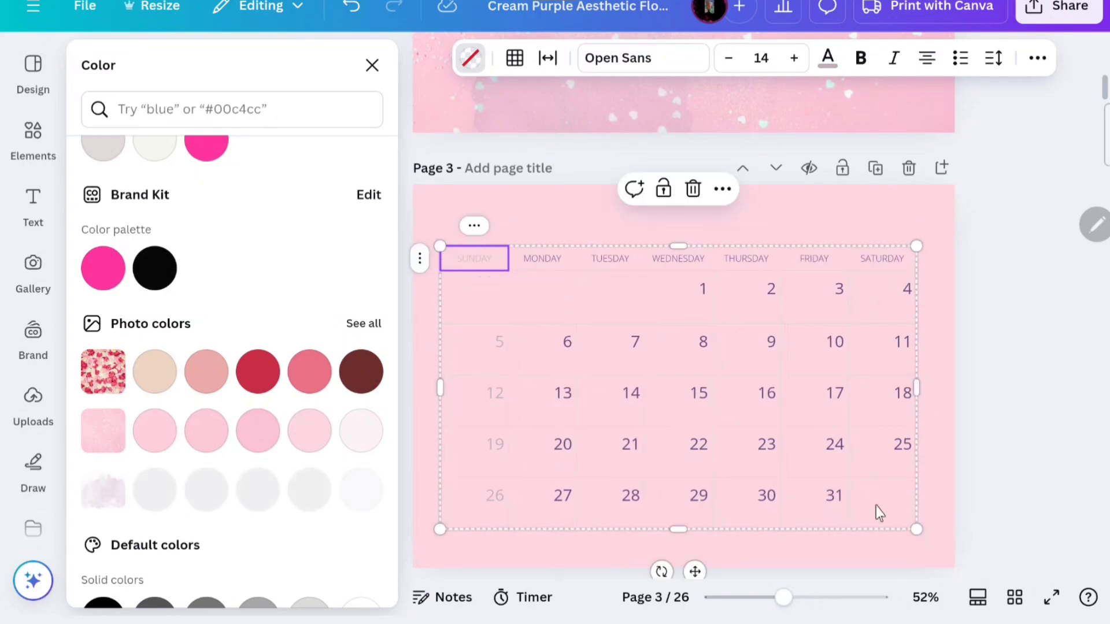
mouse_move(917, 532)
mouse_down()
mouse_move(948, 539)
mouse_move(928, 530)
mouse_up()
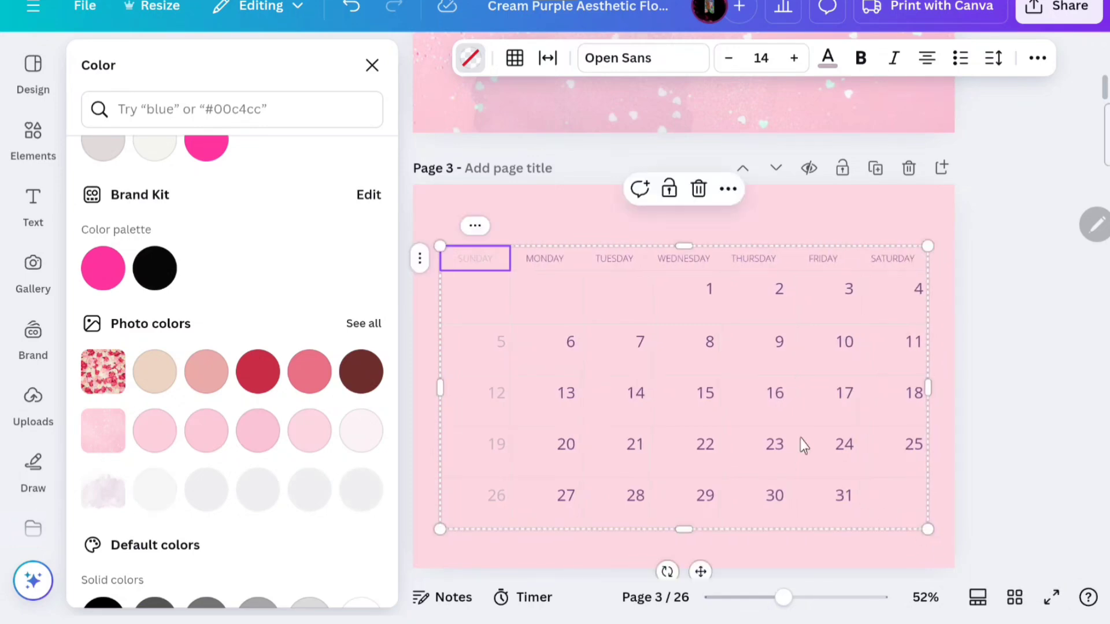
click(866, 242)
drag(828, 309, 818, 310)
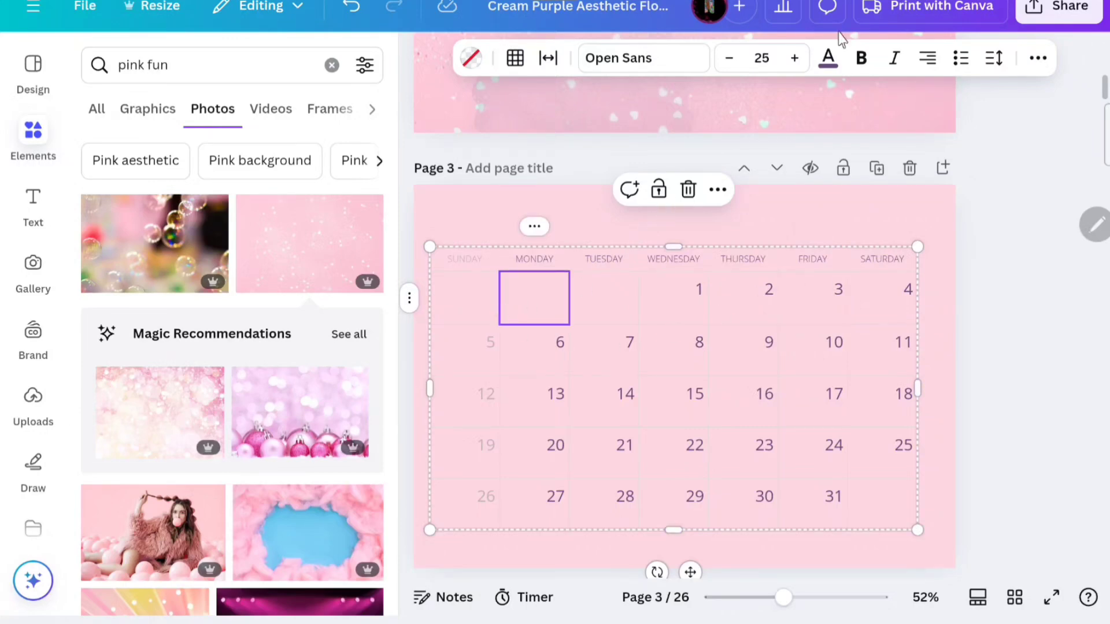
- Set the text color of the empty Monday cell in the January table's first week to the Brand Kit black
click(829, 58)
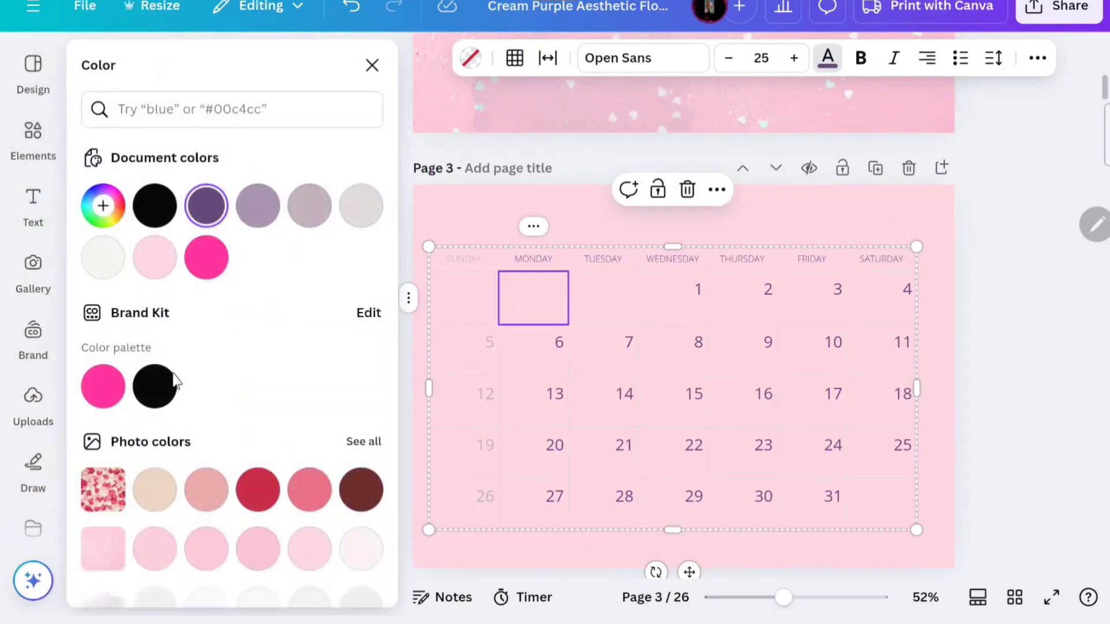
click(158, 400)
click(847, 143)
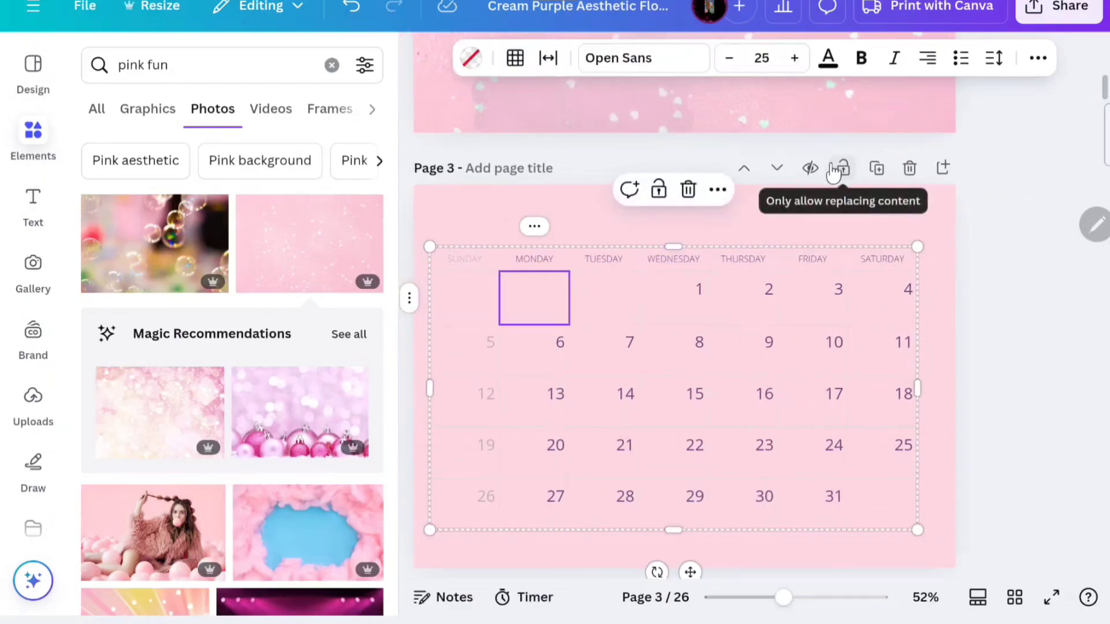
click(795, 199)
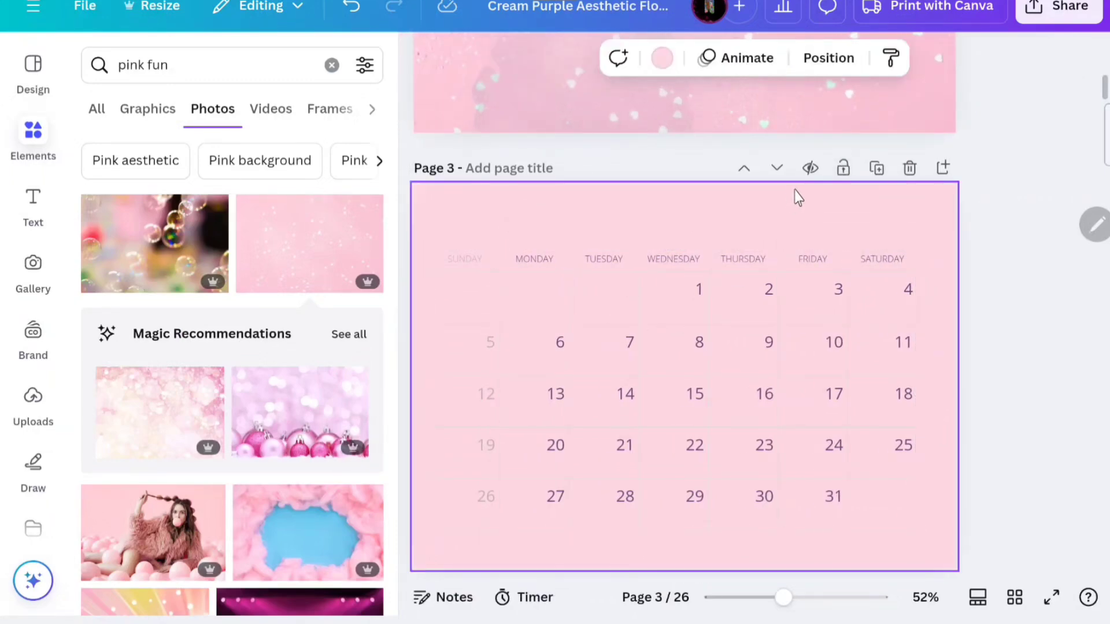
- Recolor the Sunday dates 26, 19, 12 and 5 in the January table to black
click(572, 370)
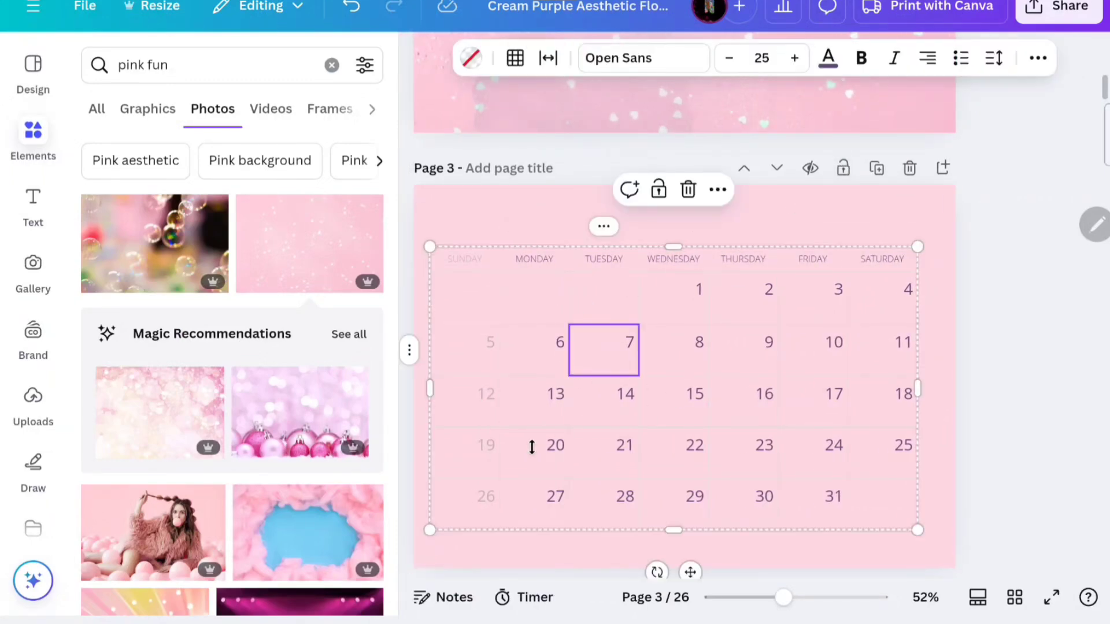
click(829, 59)
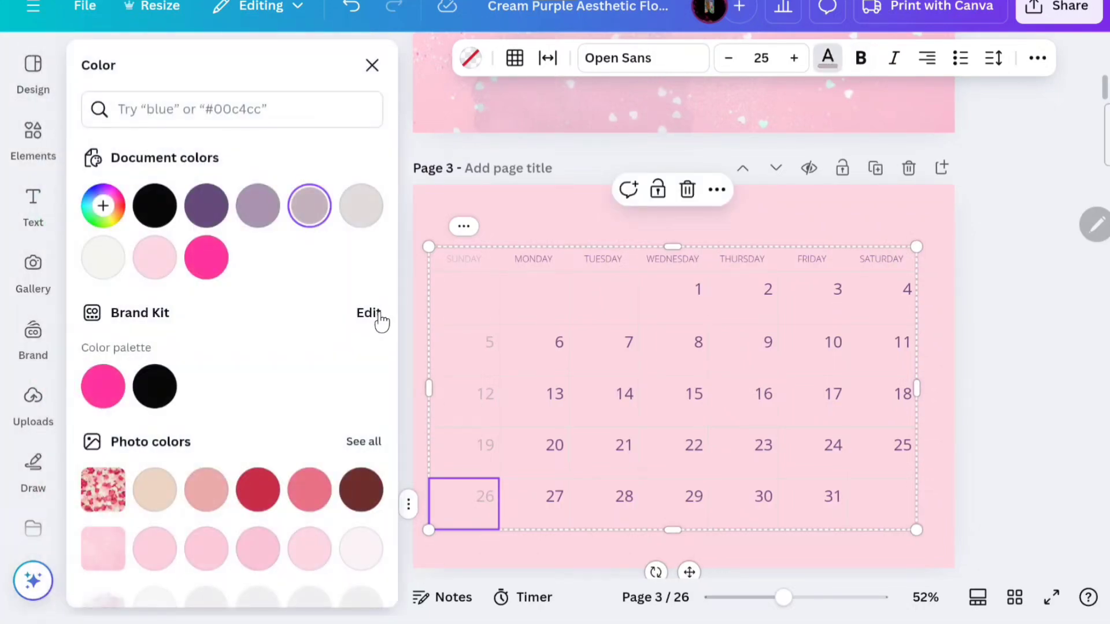
click(170, 215)
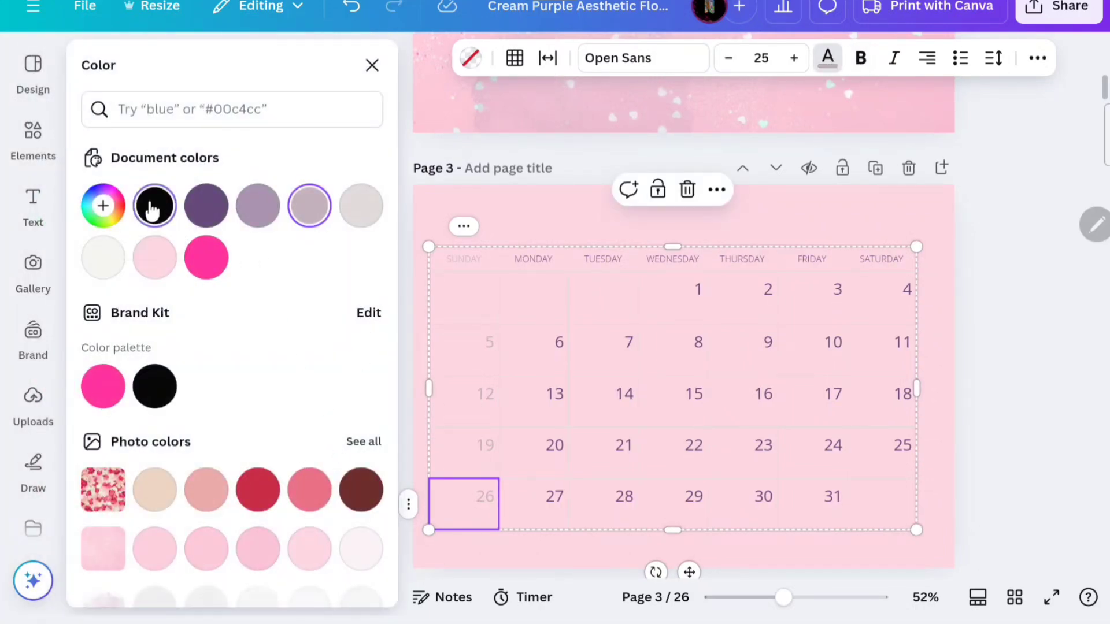
click(478, 460)
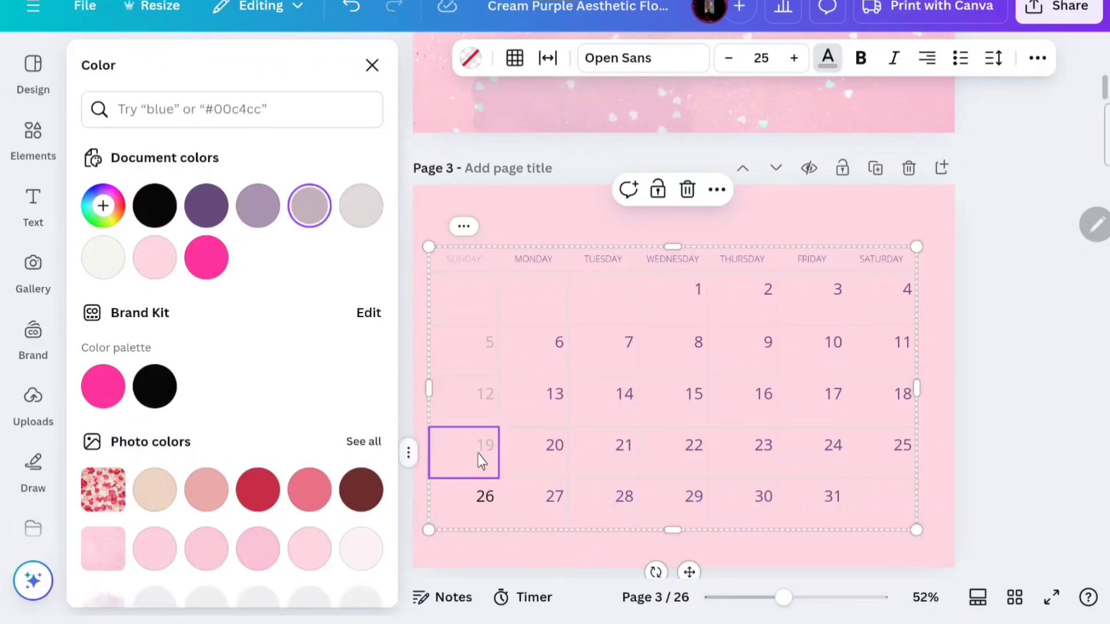
click(171, 215)
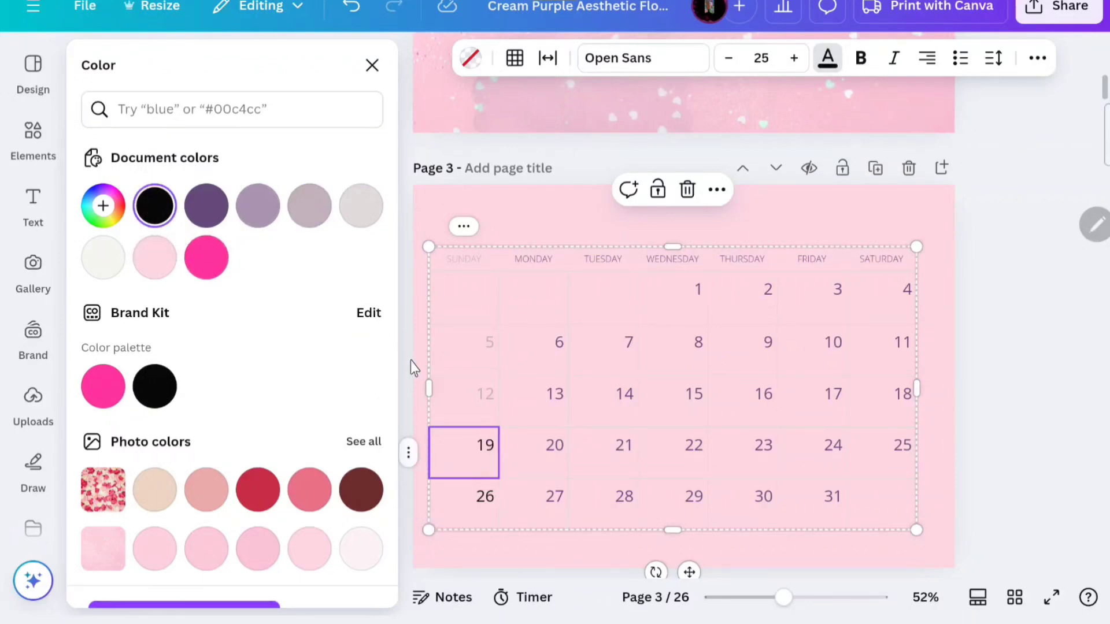
click(484, 409)
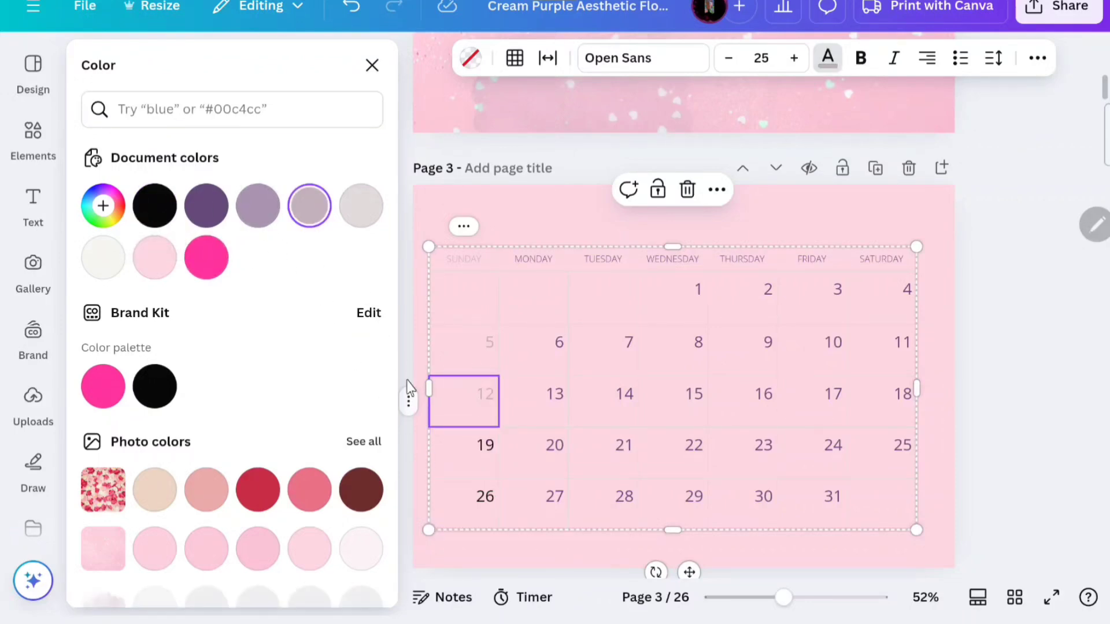
click(155, 205)
click(484, 350)
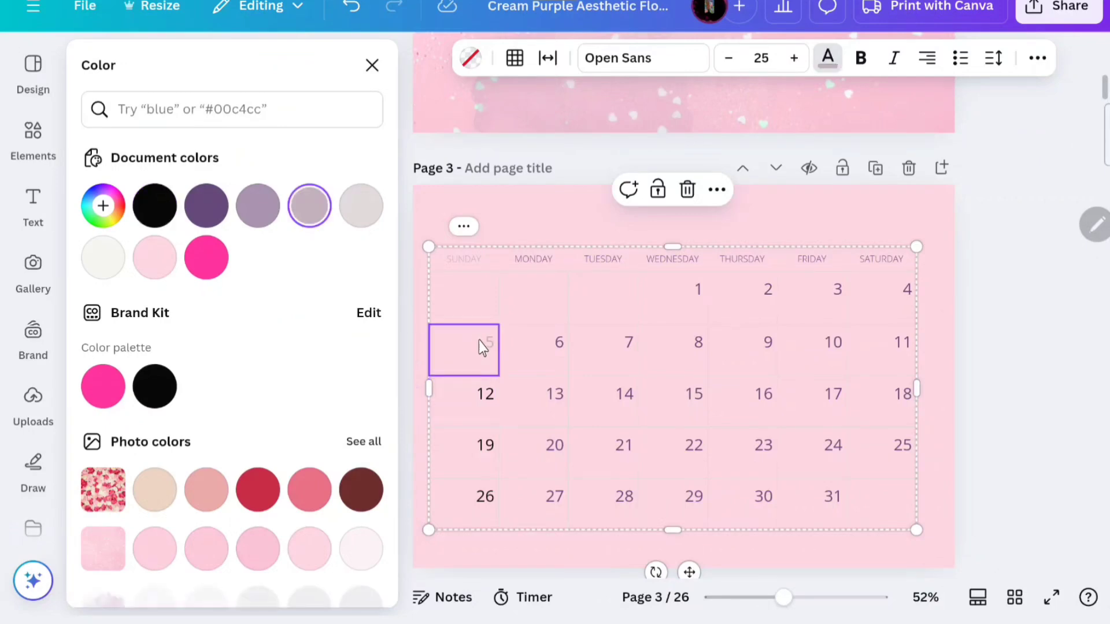
click(171, 203)
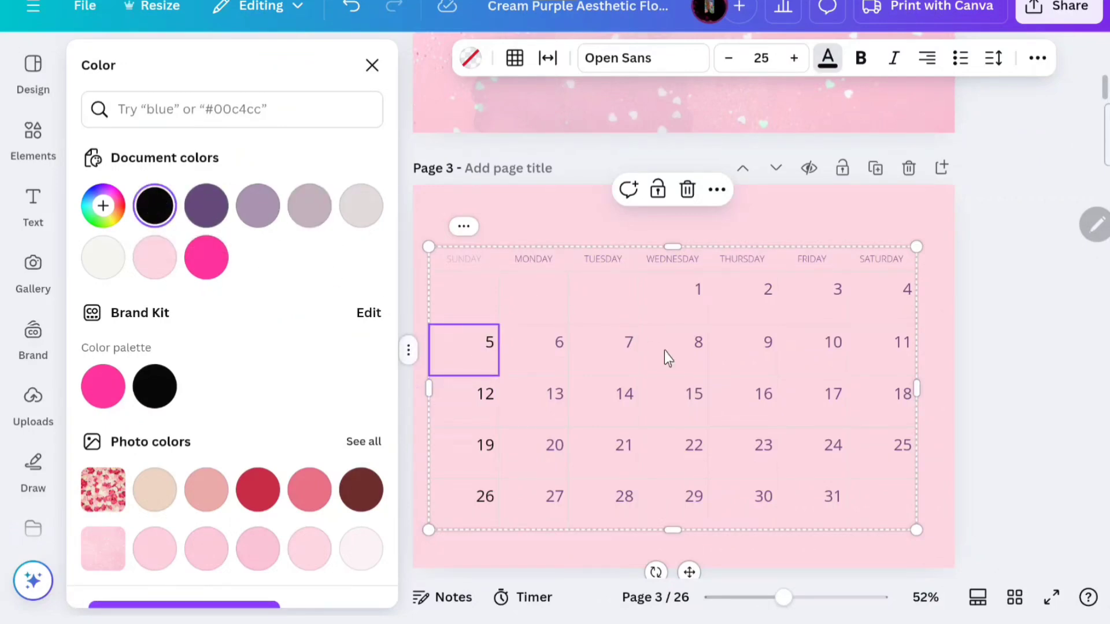
key(Escape)
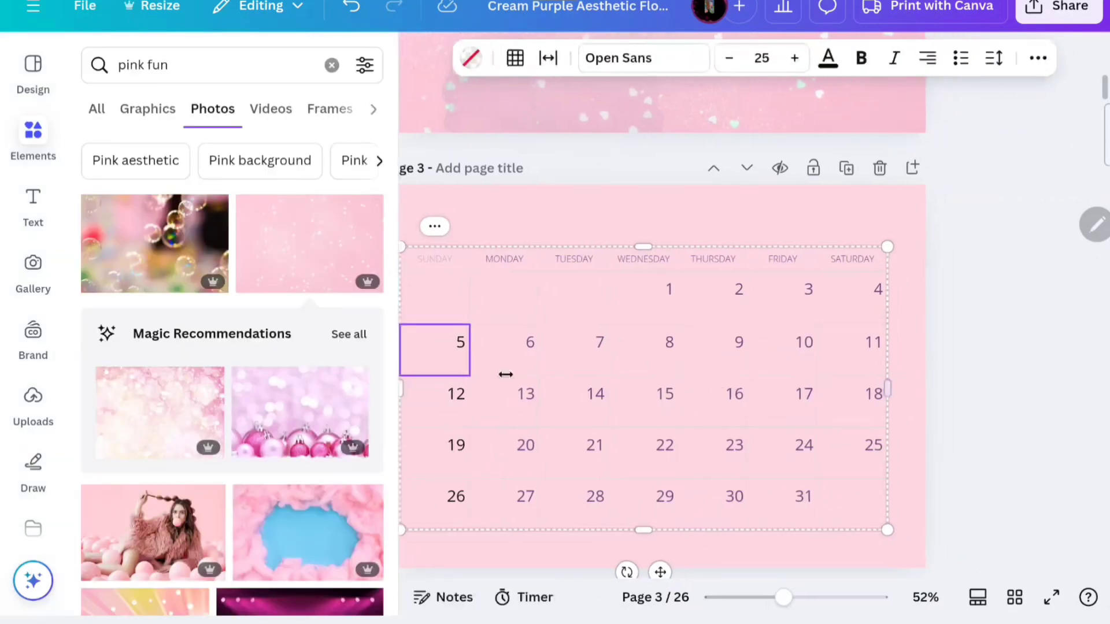
- Recolor the SUNDAY column heading of the January table to the Brand Kit black
click(474, 263)
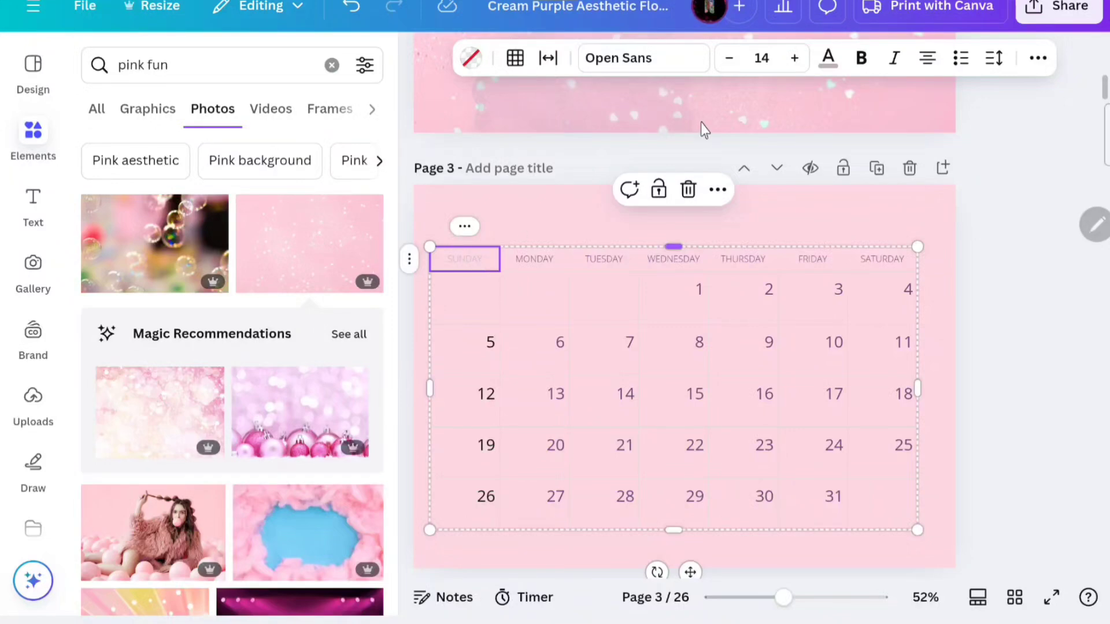
click(827, 59)
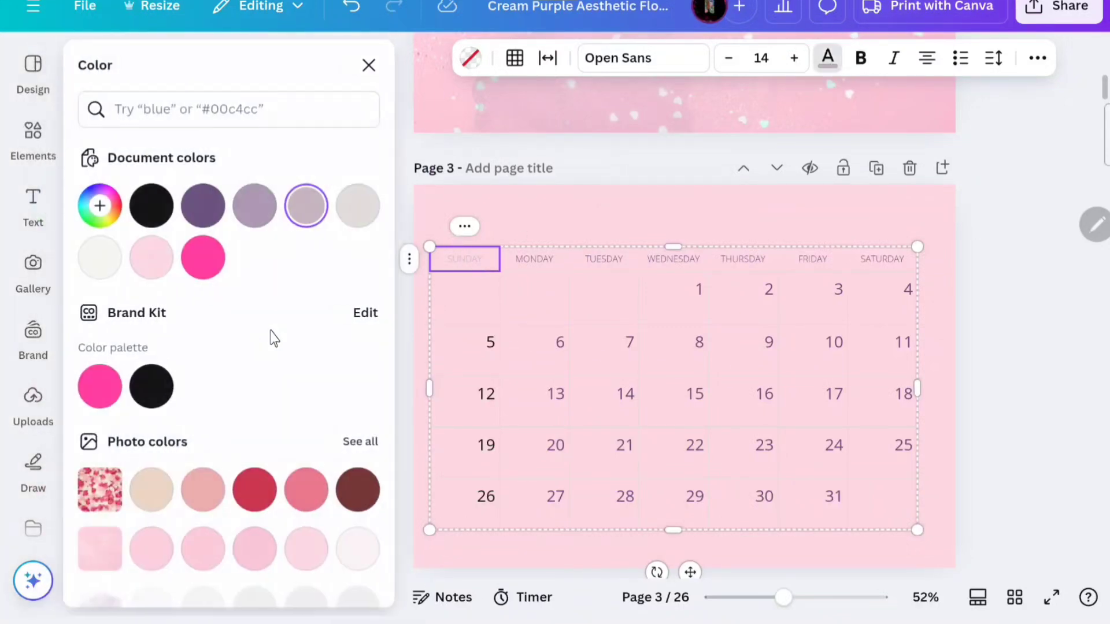
click(169, 389)
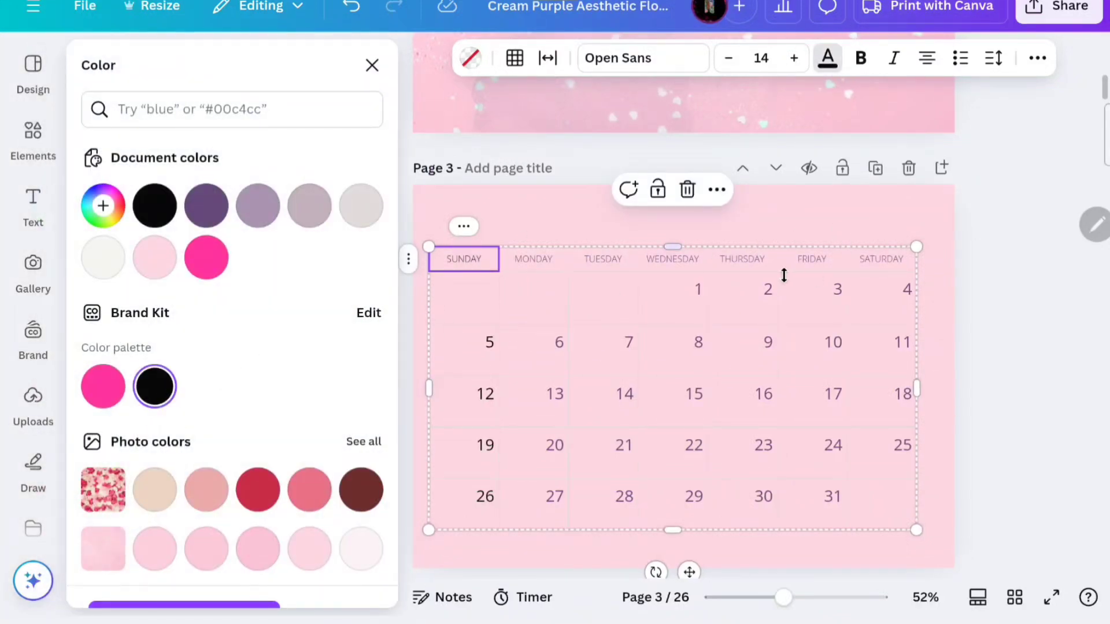
key(Escape)
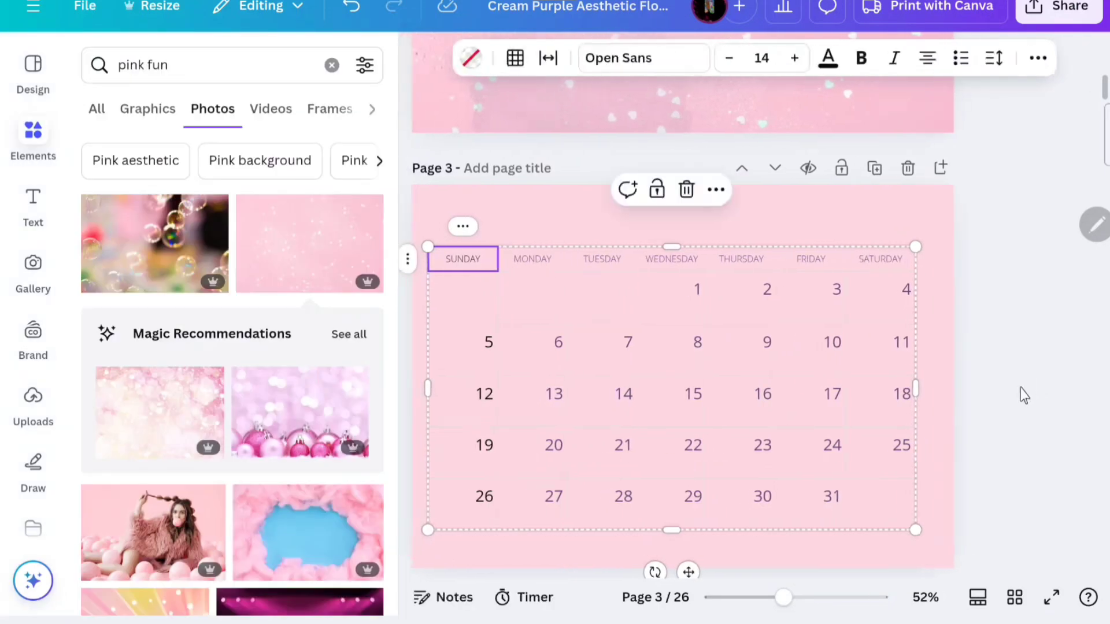
- Search the photo library for "pink hearts" to find a background for the February title page
scroll(1021, 393, down, 7)
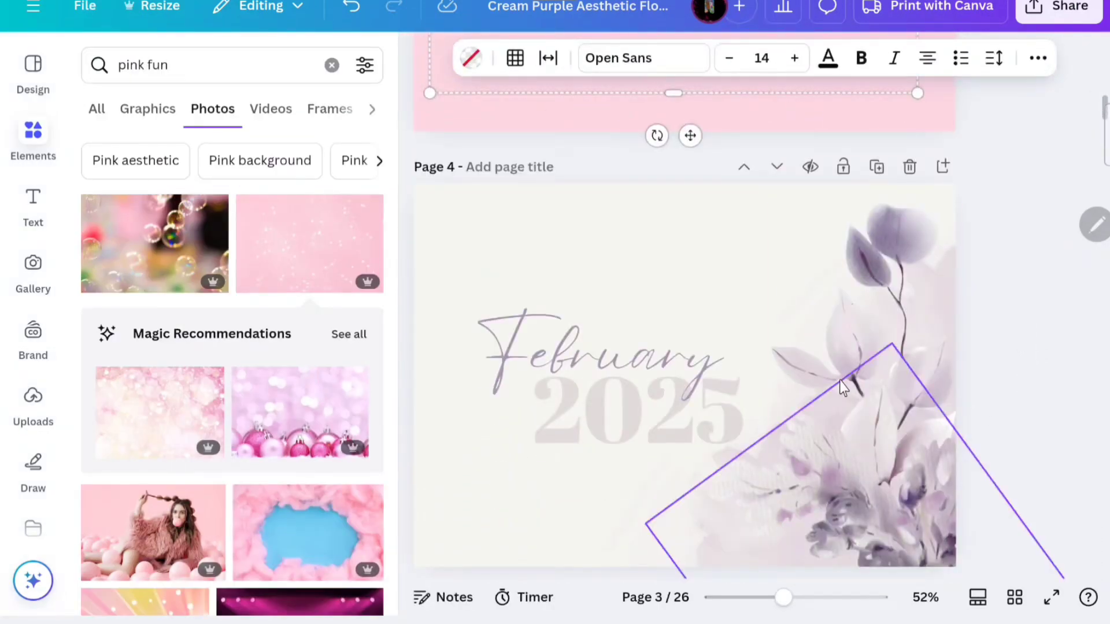
click(228, 72)
key(BackSpace)
key(BackSpace)
key(BackSpace)
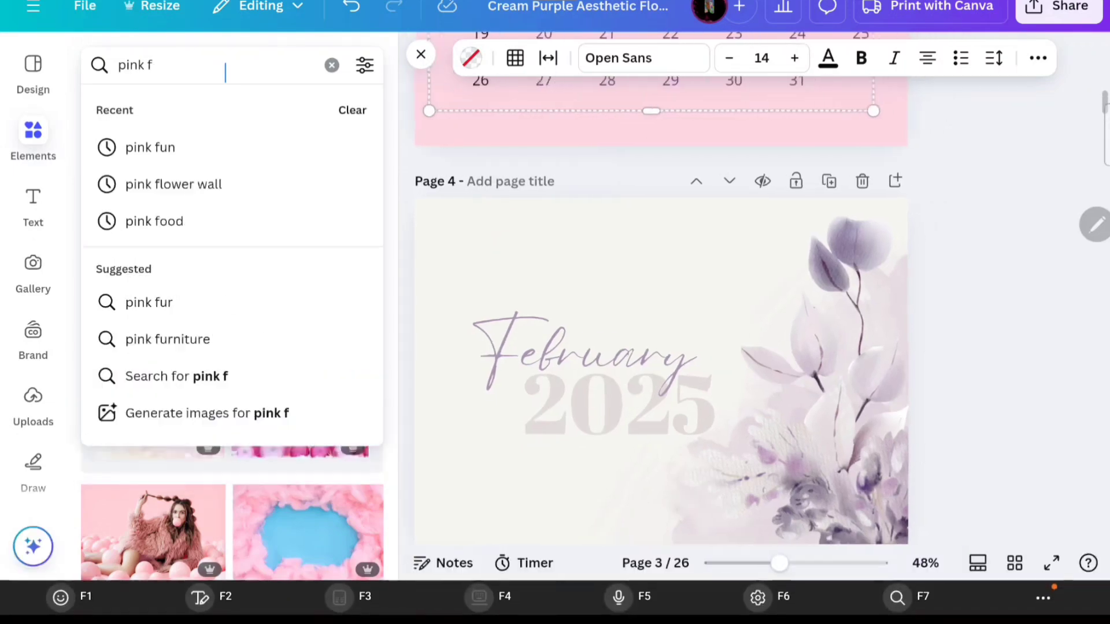
text(hearts)
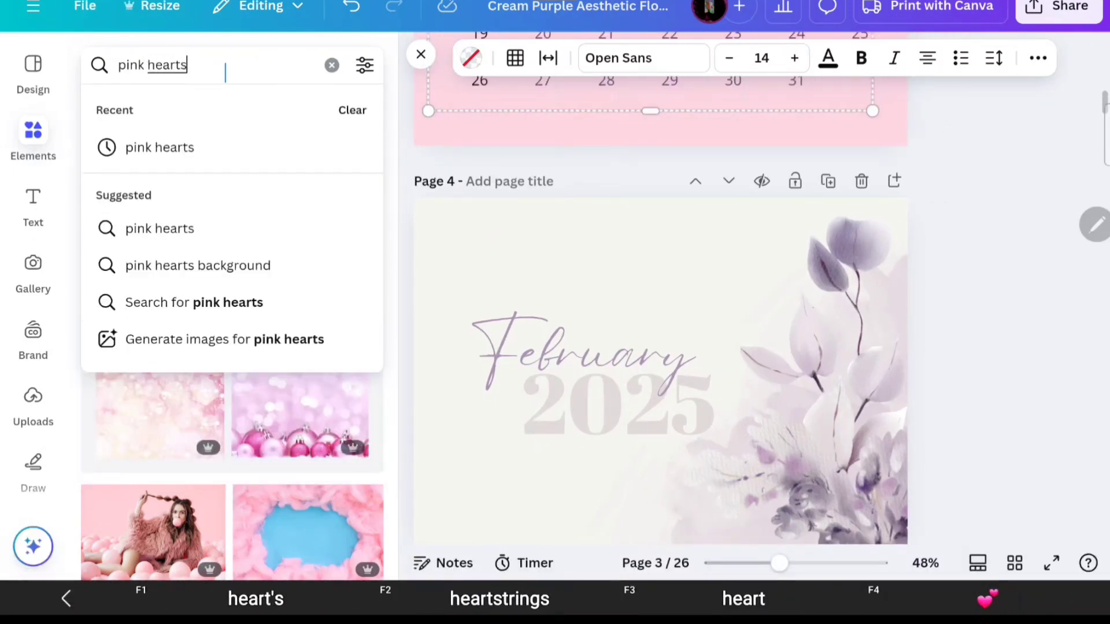
key(Return)
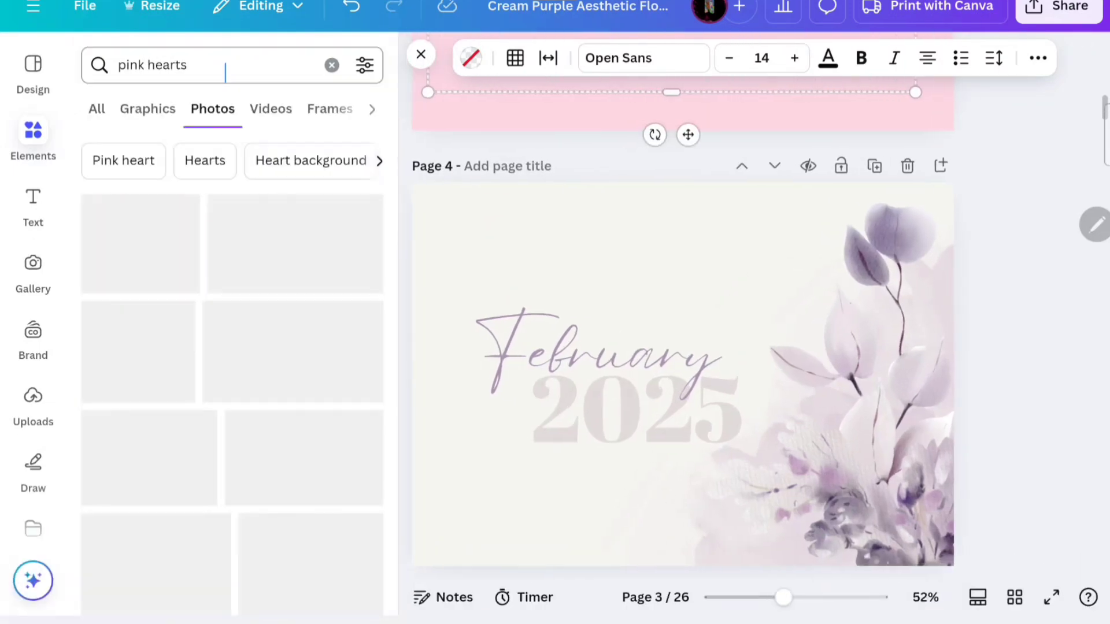
- Add the pink sparkly photo with blurred hearts from the results and place it on the February title page, page 4
scroll(243, 237, down, 1)
scroll(243, 237, down, 6)
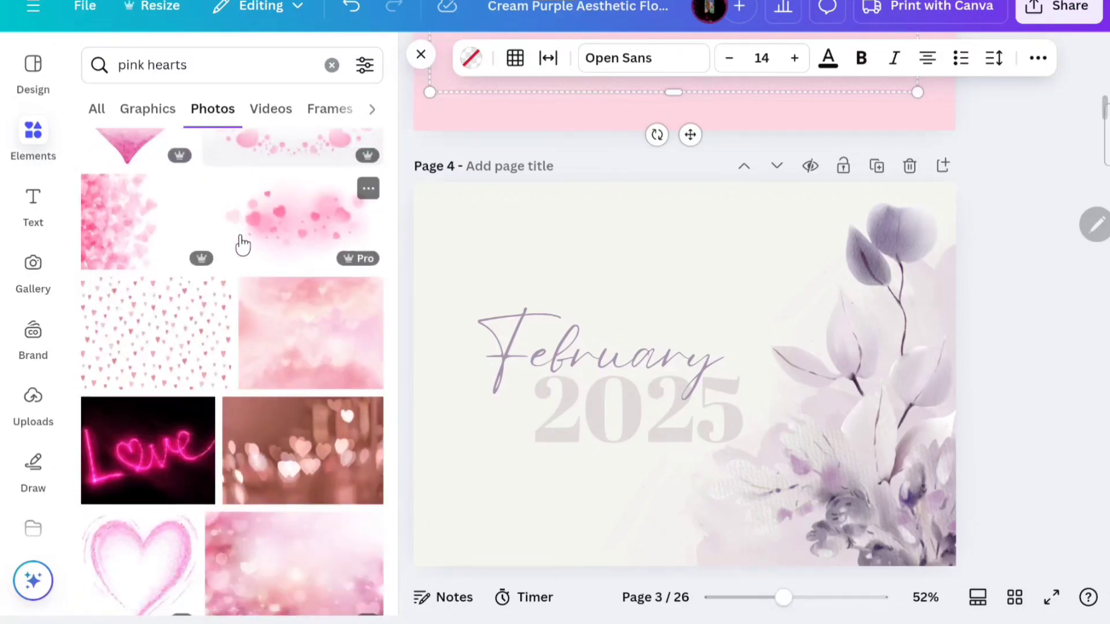
scroll(263, 283, down, 1)
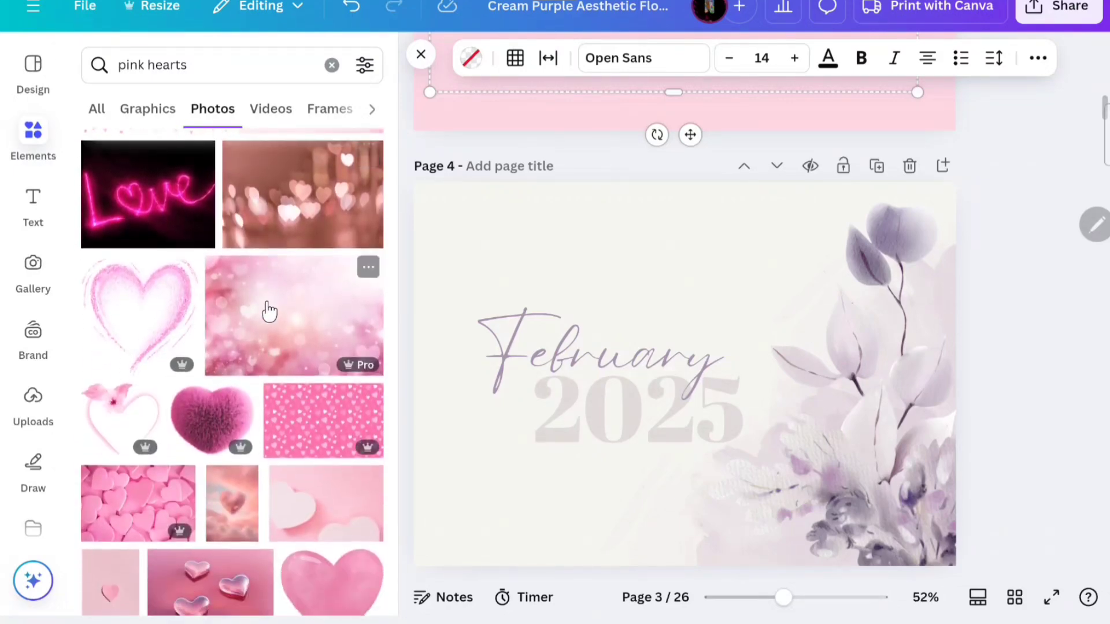
scroll(282, 317, down, 8)
scroll(284, 317, up, 12)
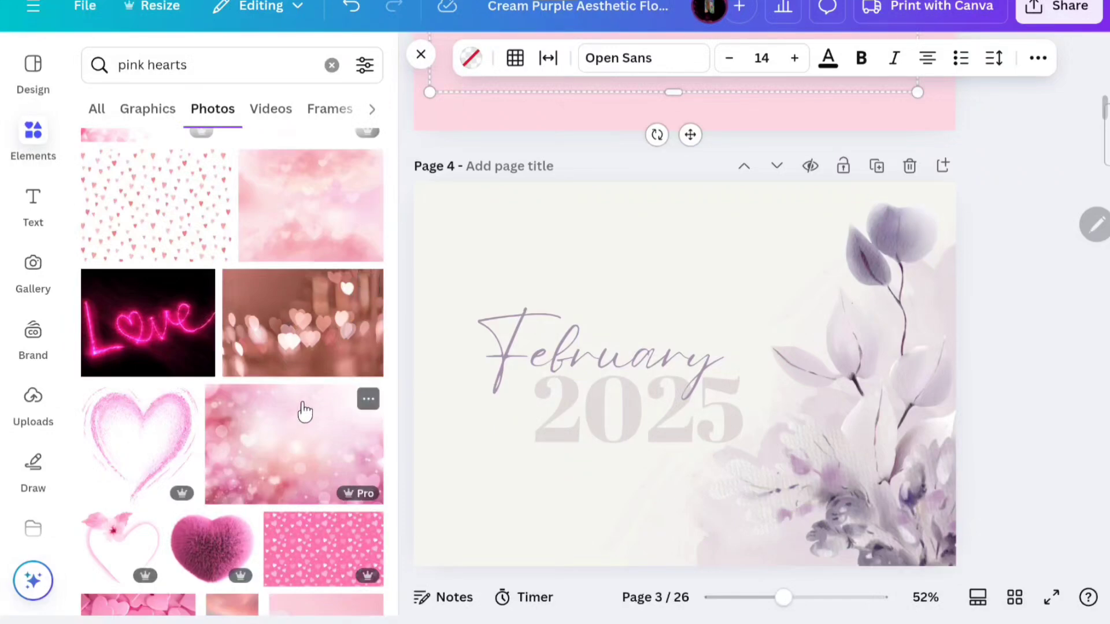
drag(327, 392, 344, 417)
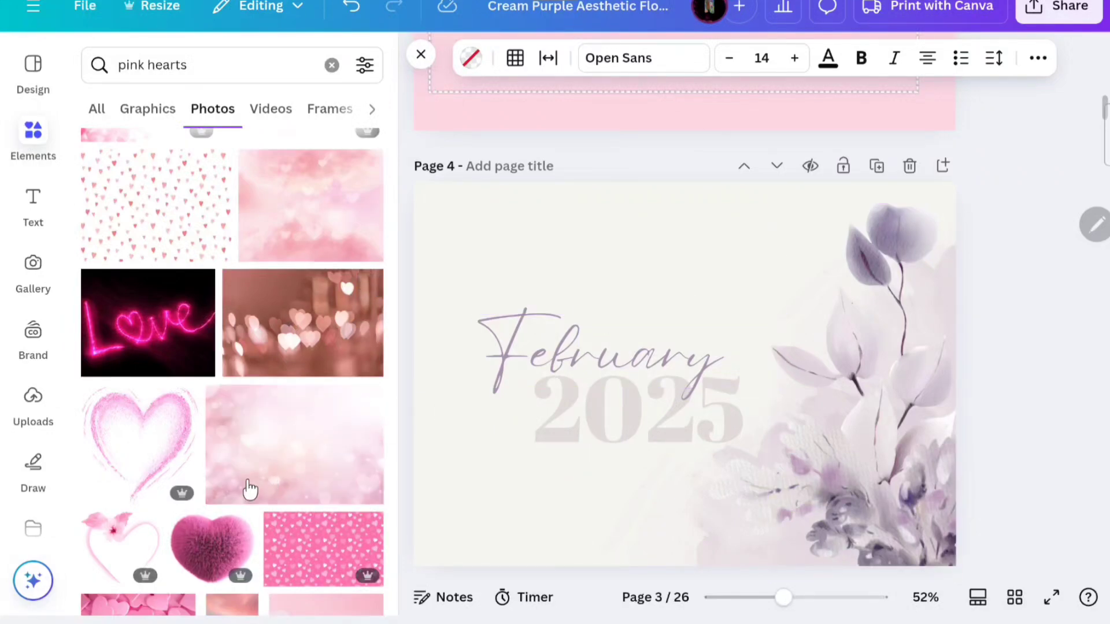
drag(249, 490, 268, 474)
click(278, 467)
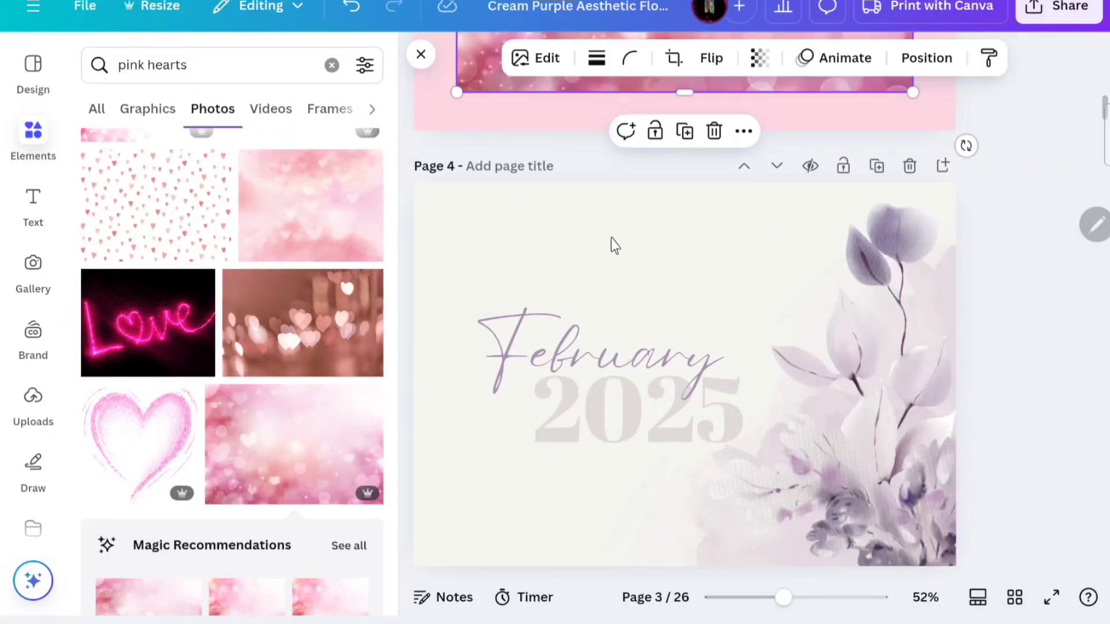
scroll(636, 190, up, 2)
drag(649, 147, 614, 550)
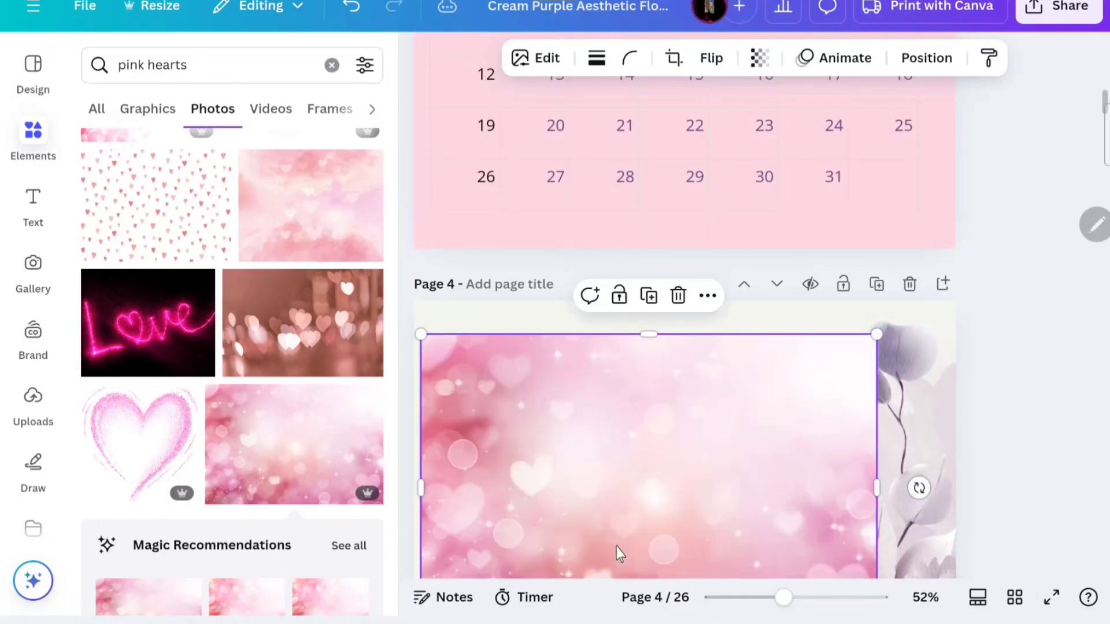
- Replace the February title page's background with the placed pink hearts photo
scroll(636, 492, down, 3)
right_click(696, 364)
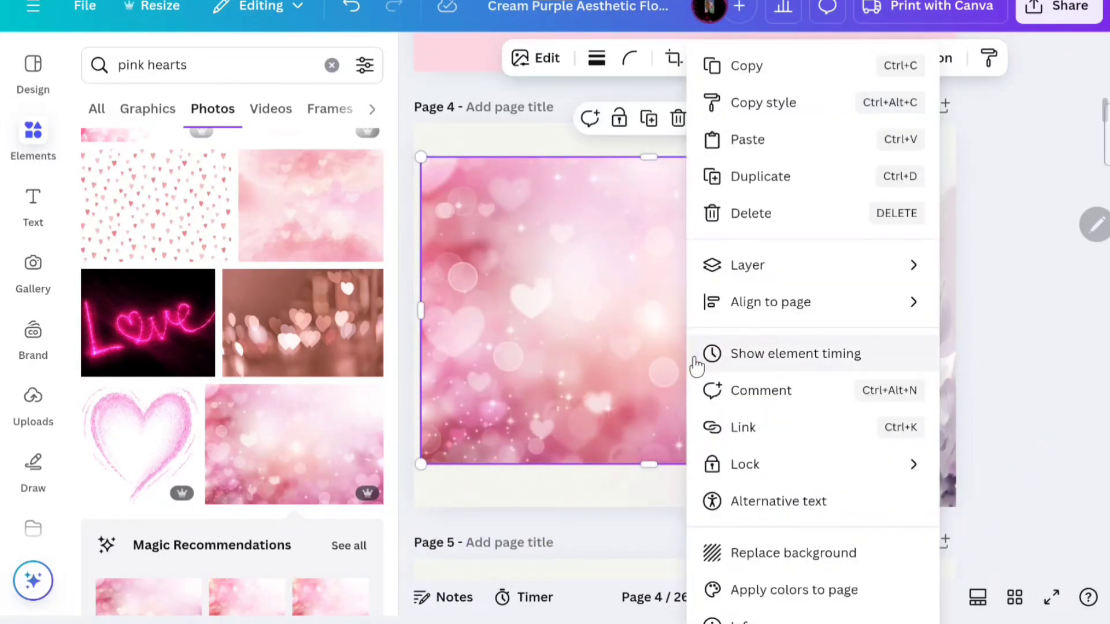
click(775, 552)
- Delete the purple leaf branch and the flower bouquet graphics from the February title page
click(907, 248)
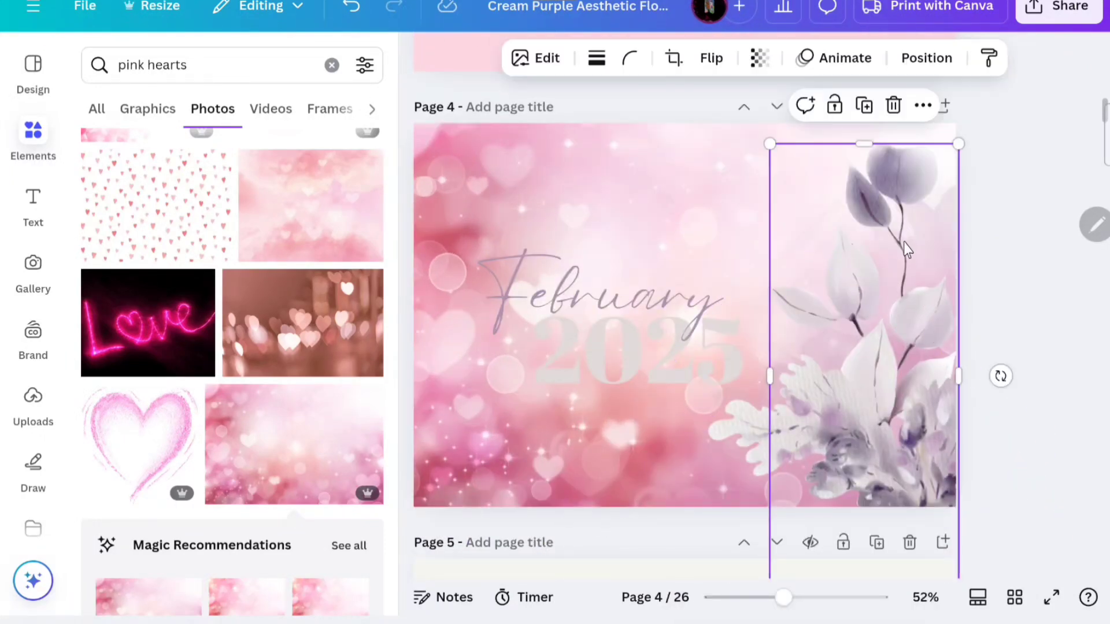
click(895, 113)
click(902, 411)
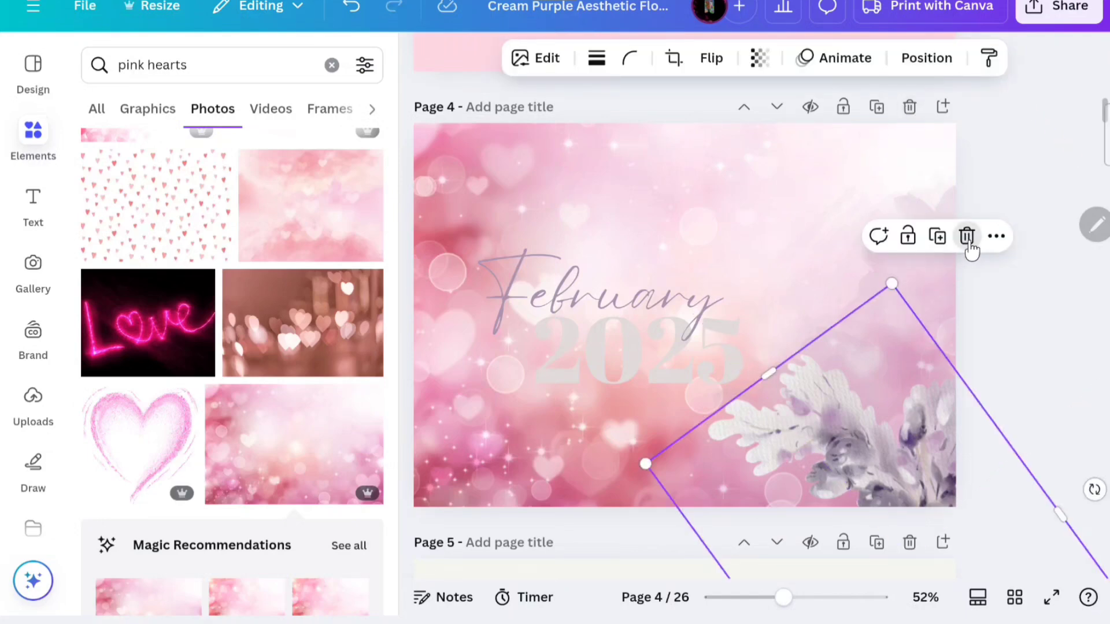
click(967, 236)
- Recolor the "February" title to the Brand Kit black and the "2025" text to the Brand Kit pink
click(669, 310)
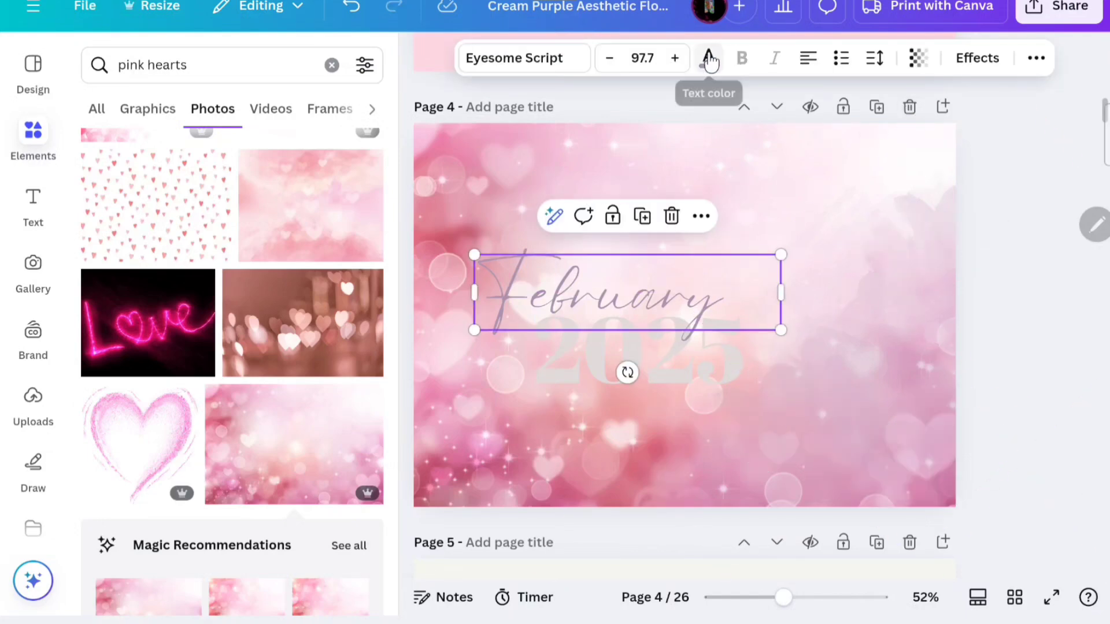
click(709, 59)
click(155, 387)
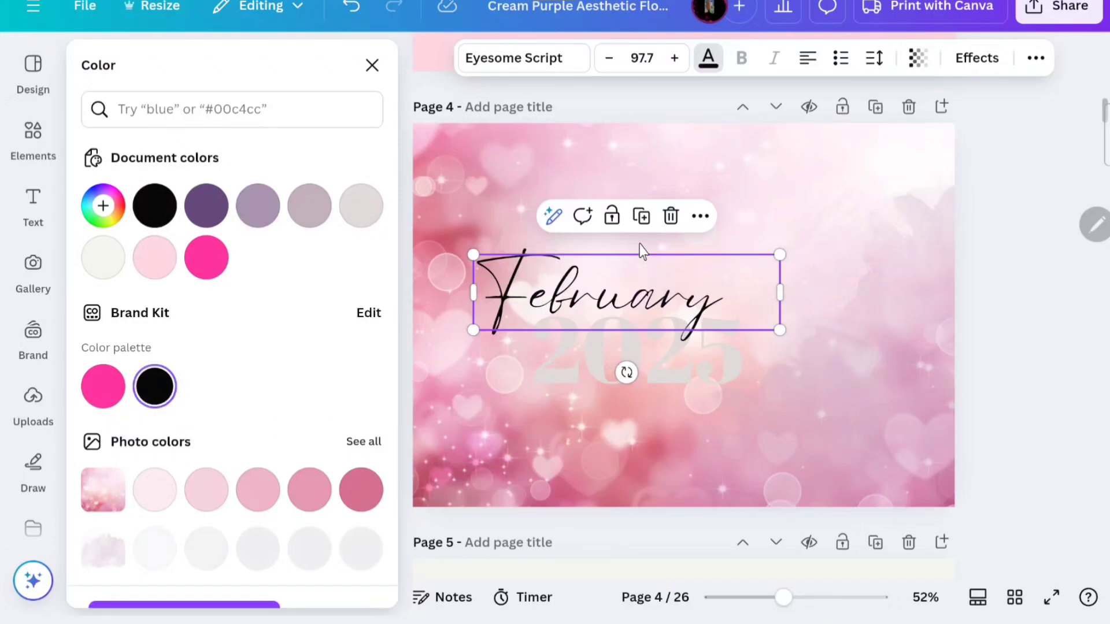
click(566, 373)
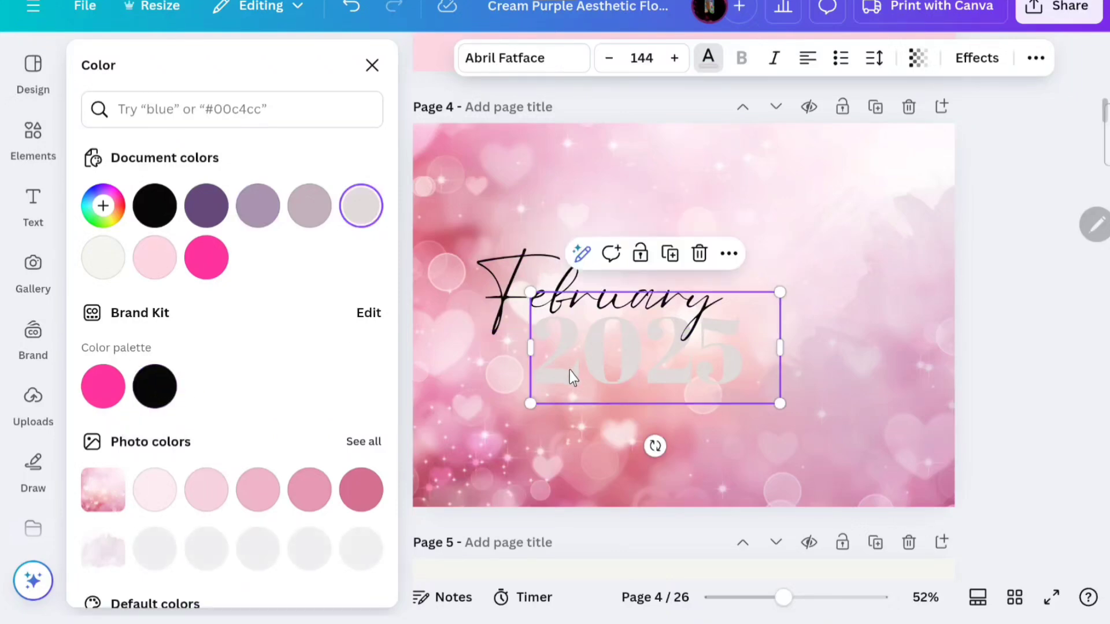
click(104, 387)
scroll(533, 481, left, 1)
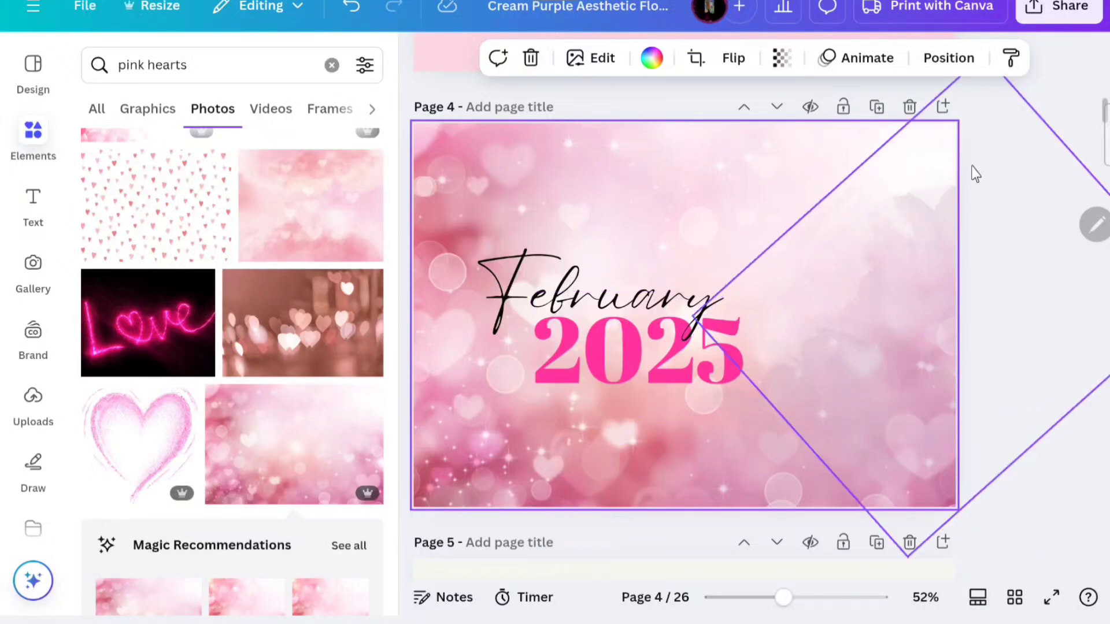
- Recolor the SUNDAY and MONDAY column headings of the February calendar table on page 5 to the Brand Kit pink
scroll(907, 222, up, 2)
scroll(911, 211, up, 3)
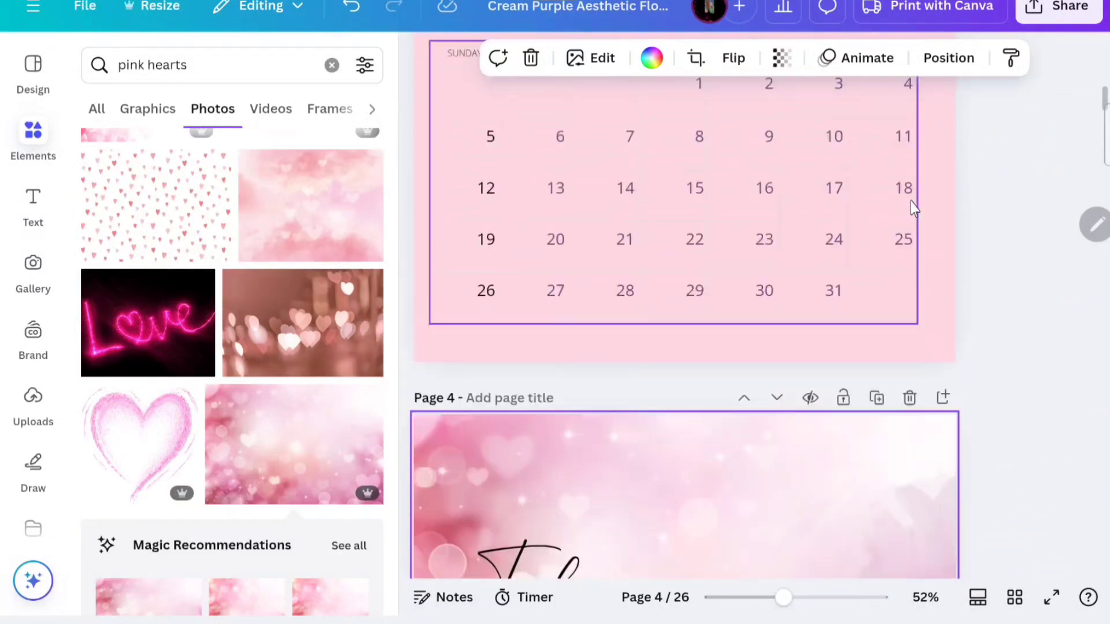
scroll(910, 208, down, 14)
scroll(908, 208, up, 2)
scroll(508, 250, up, 1)
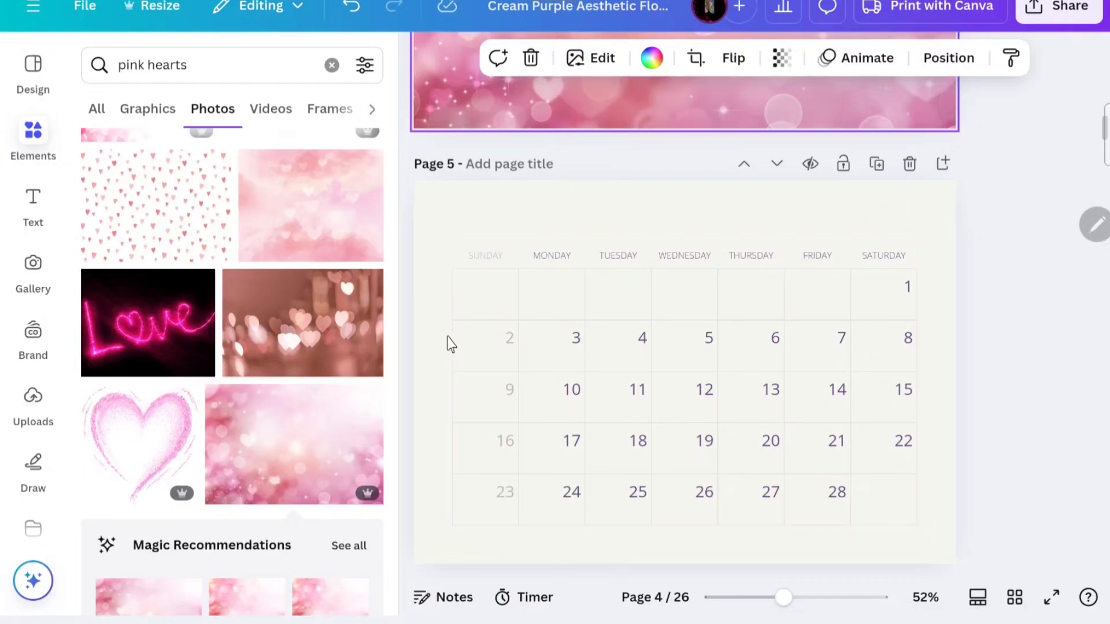
click(485, 259)
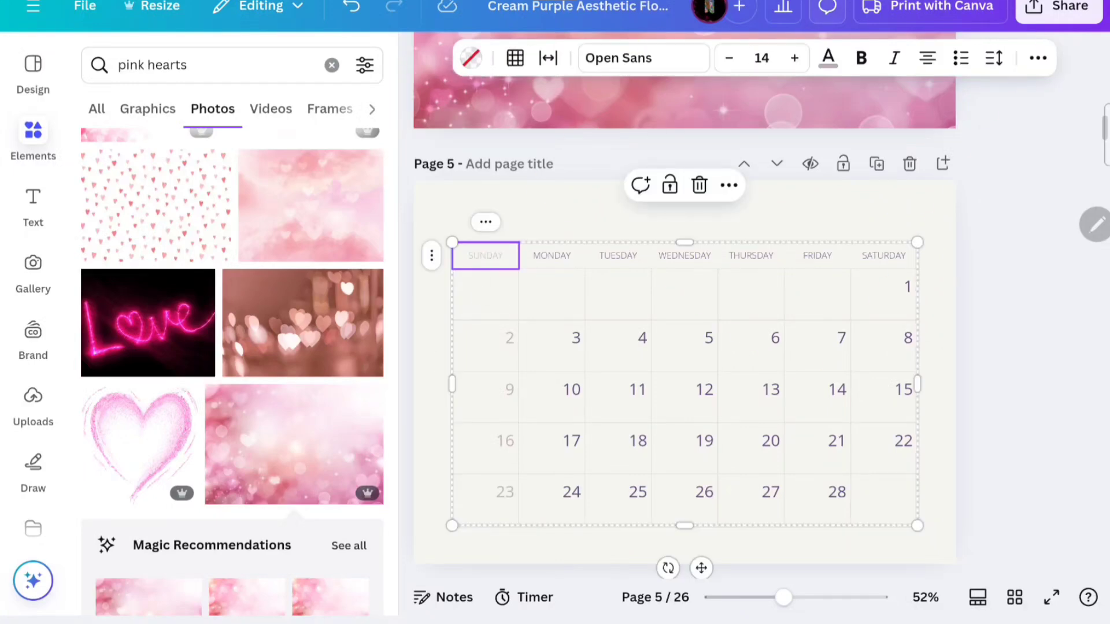
click(827, 59)
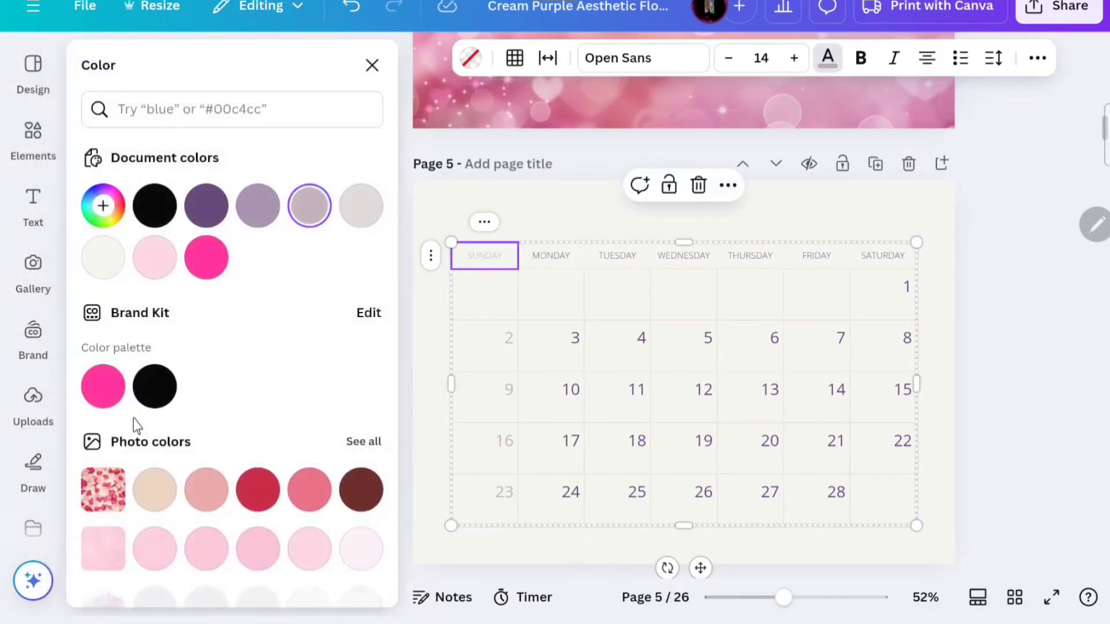
click(101, 383)
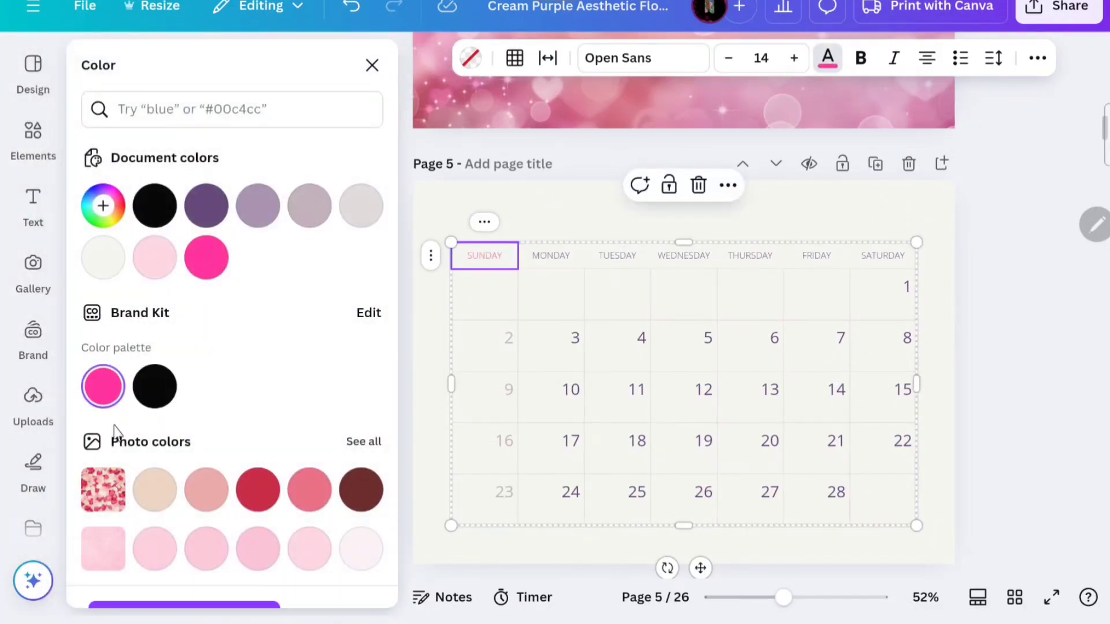
click(555, 254)
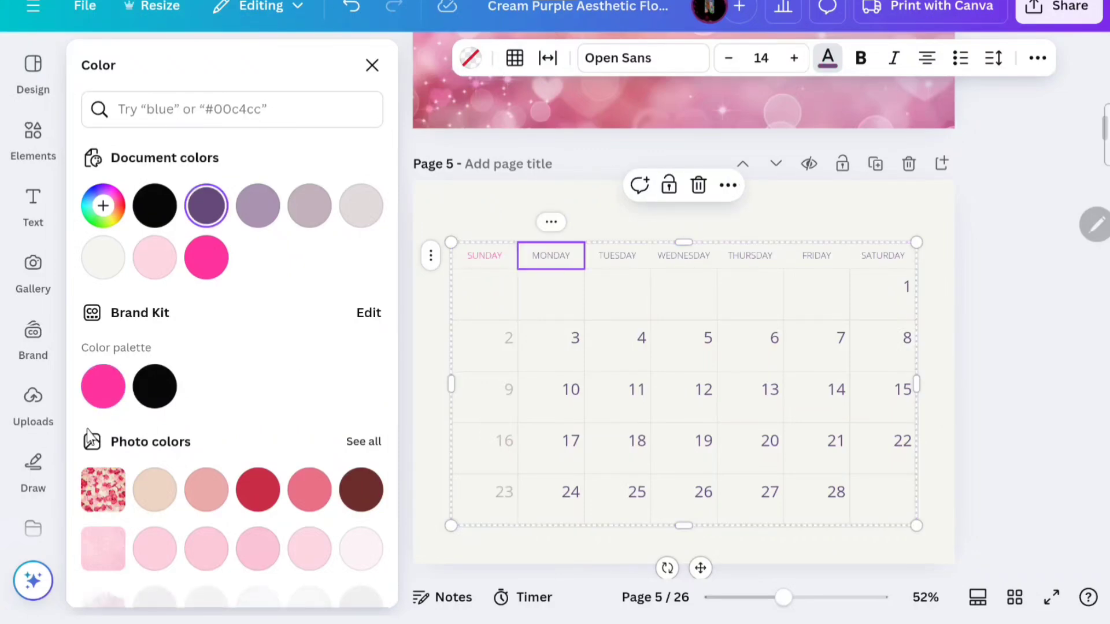
click(103, 385)
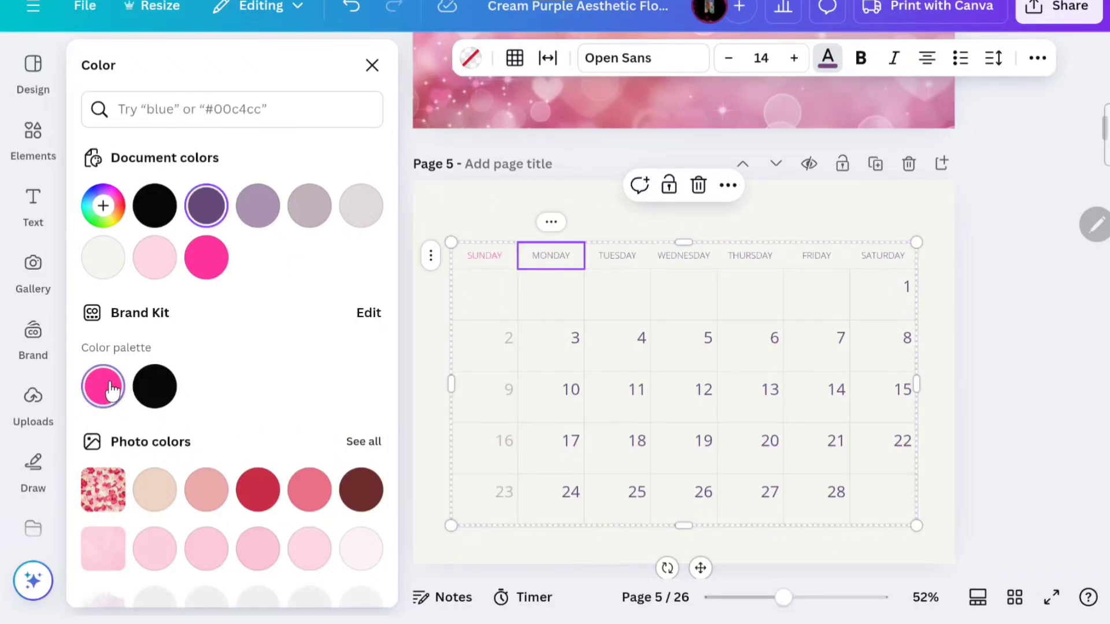
- Apply the crimson photo color to the TUESDAY heading and to all text of the February calendar table
click(616, 257)
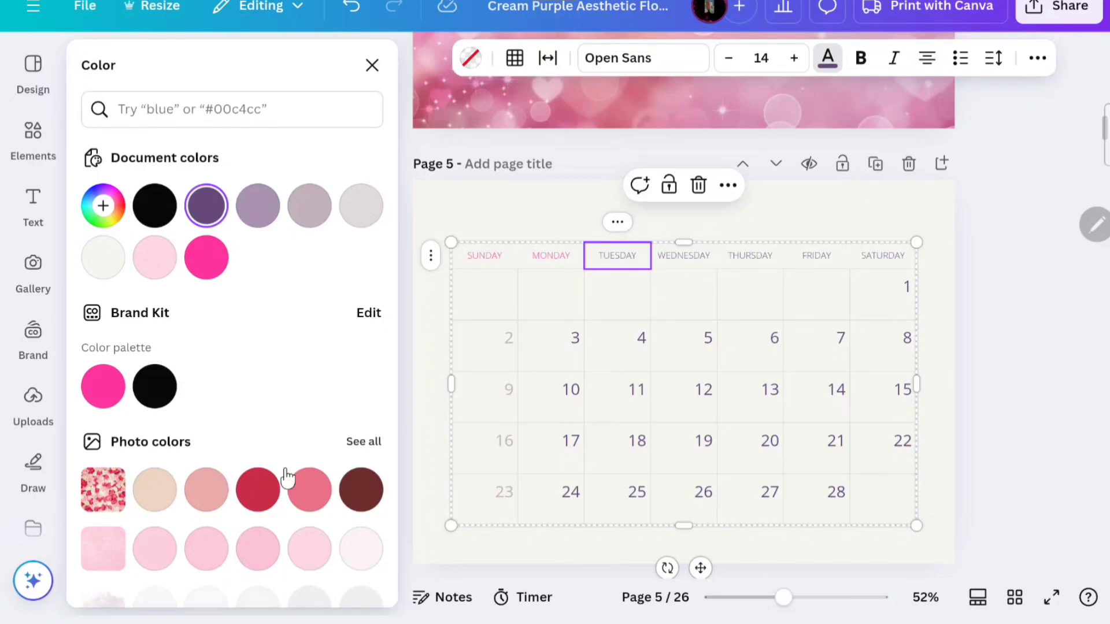
click(258, 488)
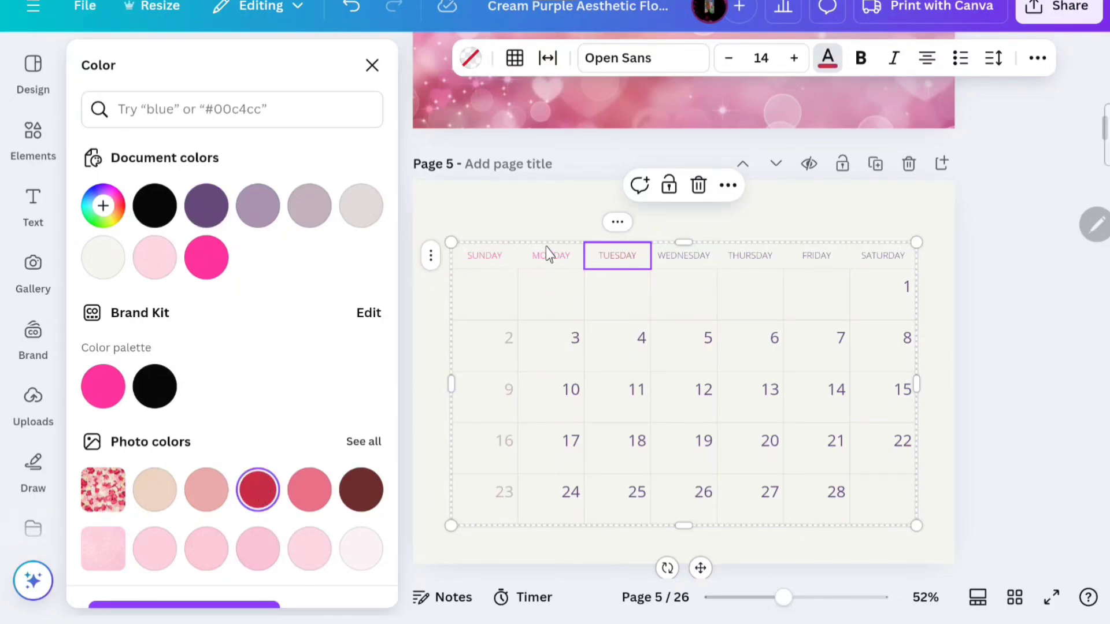
key(Escape)
click(257, 485)
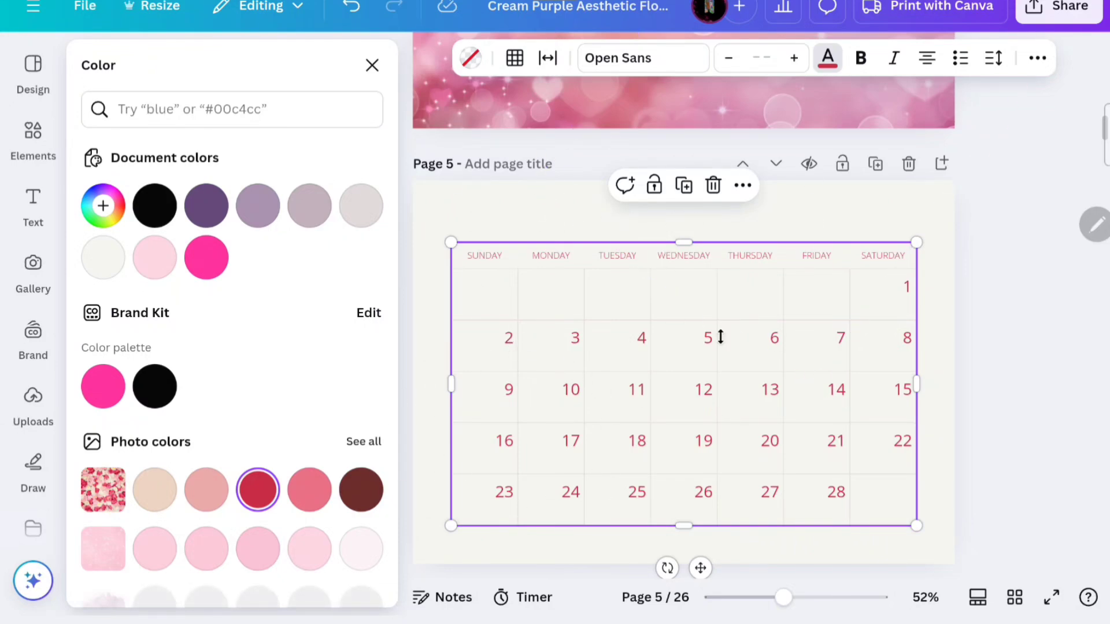
- Browse the pink hearts photos for a background that suits the February calendar page
click(453, 226)
scroll(289, 297, down, 2)
scroll(289, 298, down, 3)
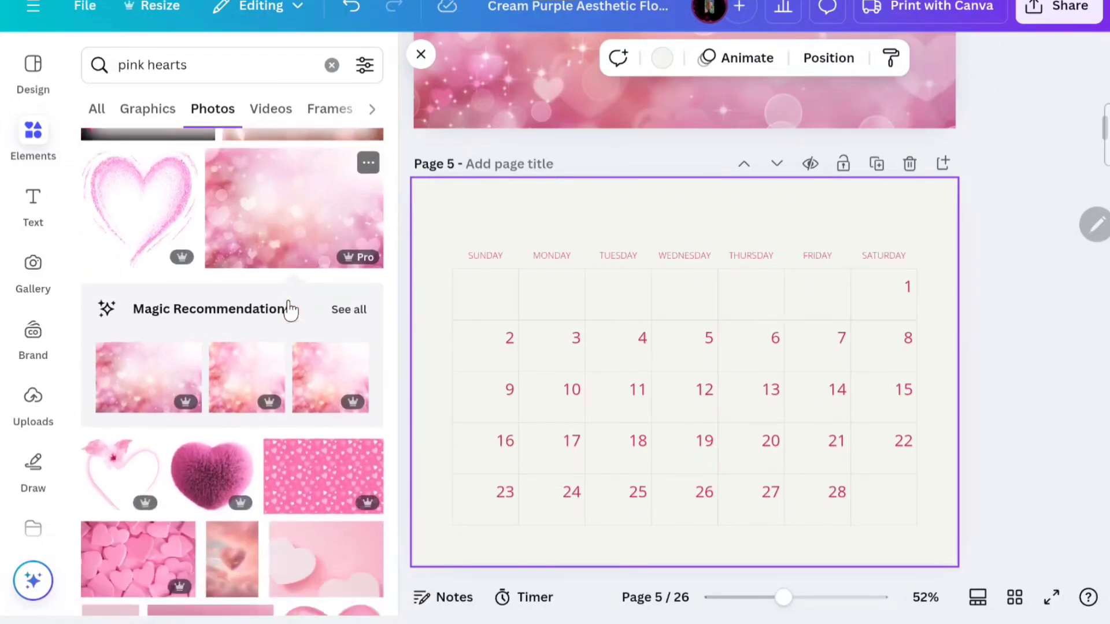
scroll(290, 310, down, 5)
scroll(289, 310, down, 7)
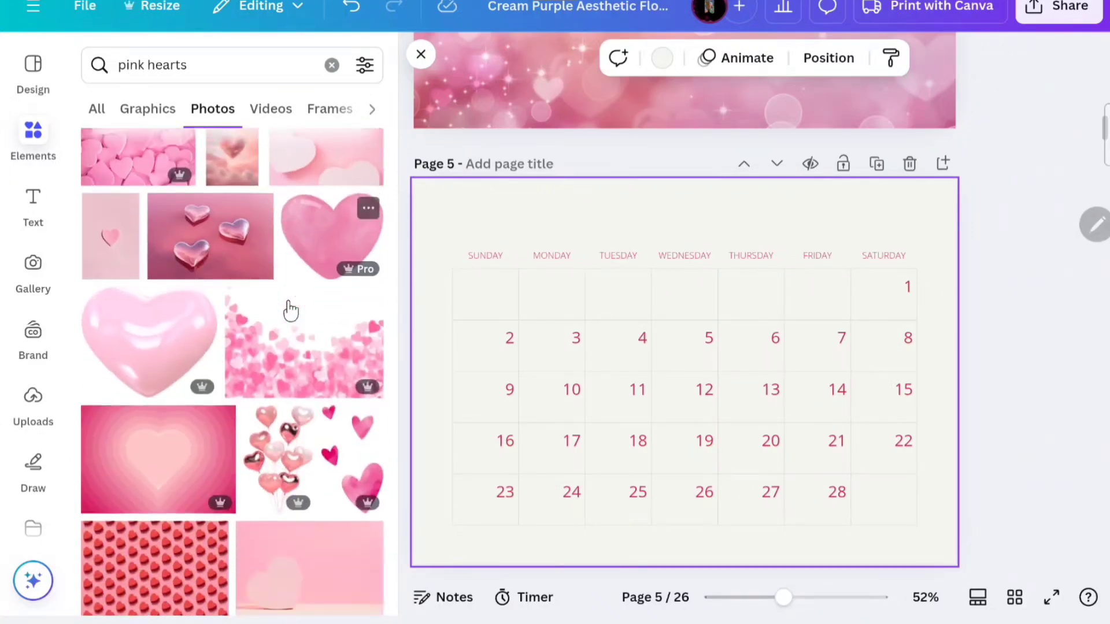
scroll(285, 310, up, 3)
scroll(467, 289, up, 4)
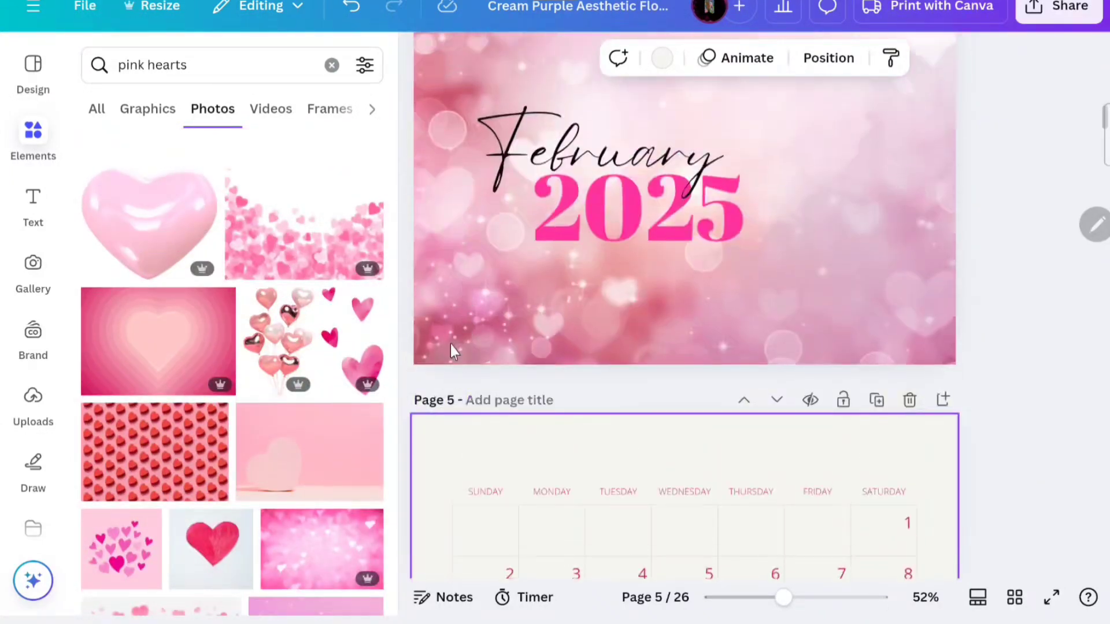
- Try coral and pale pink as the February calendar page's background color and settle on the third pink shade of the pink photo's palette
scroll(451, 346, down, 2)
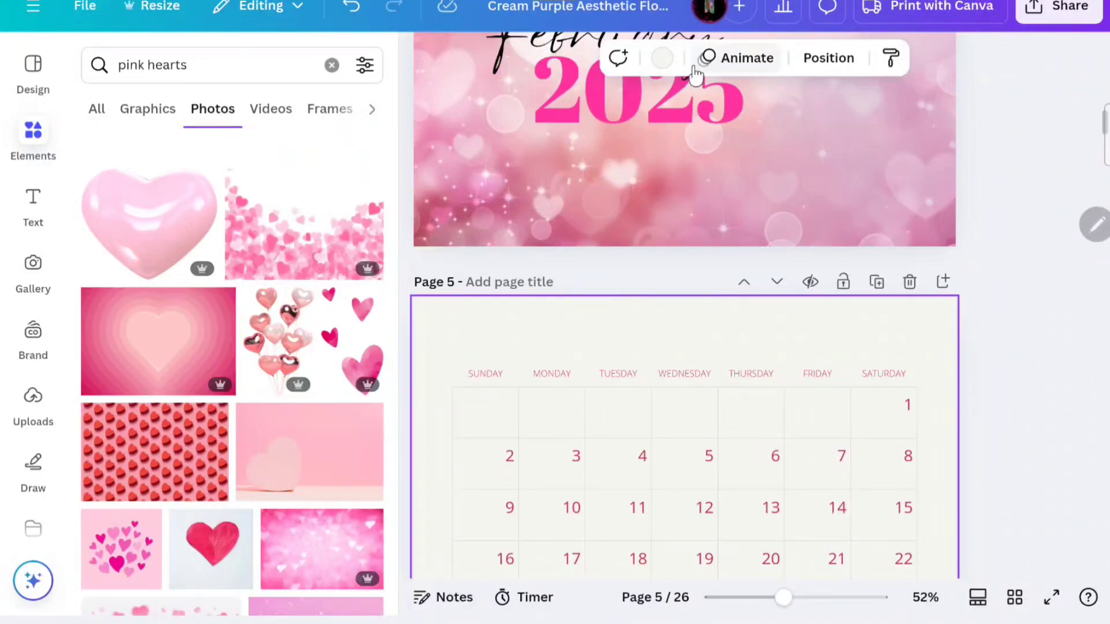
click(663, 59)
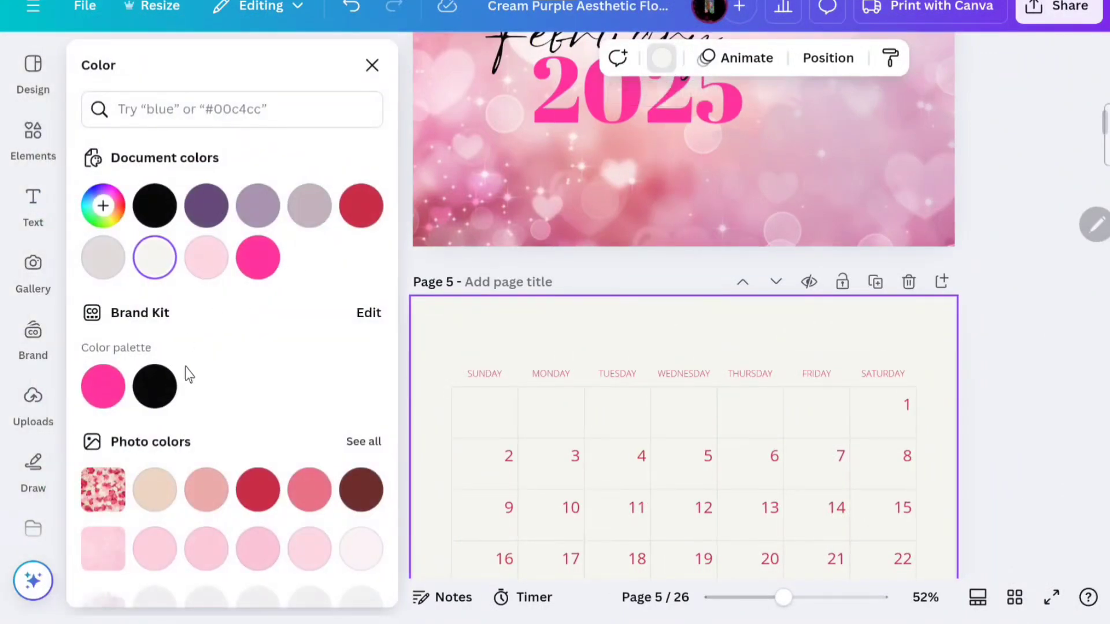
scroll(249, 460, down, 1)
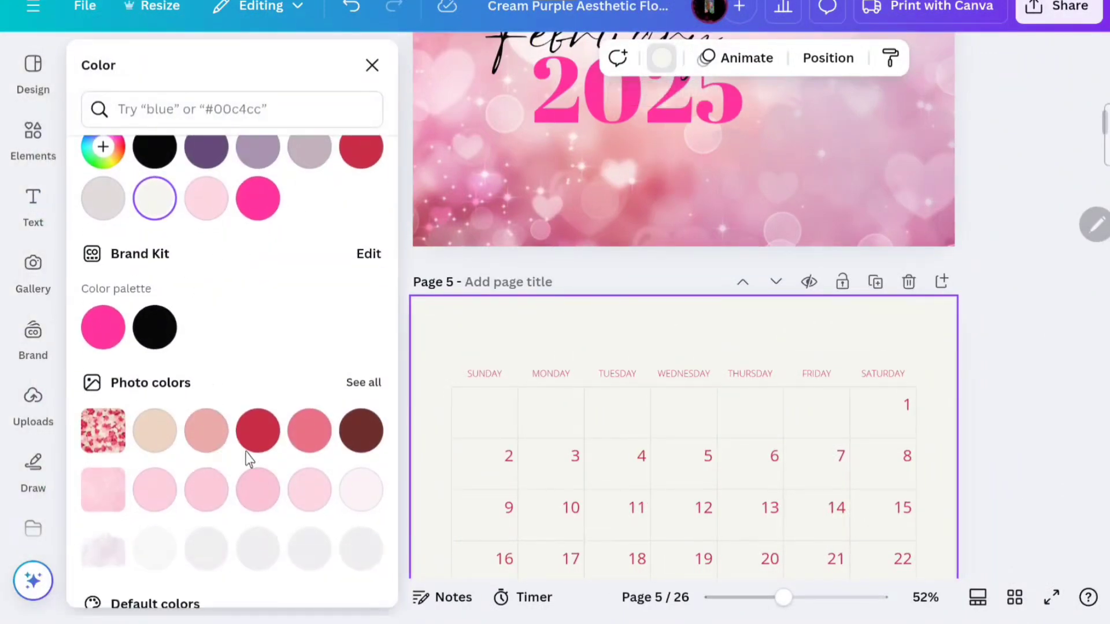
click(308, 430)
scroll(307, 429, down, 2)
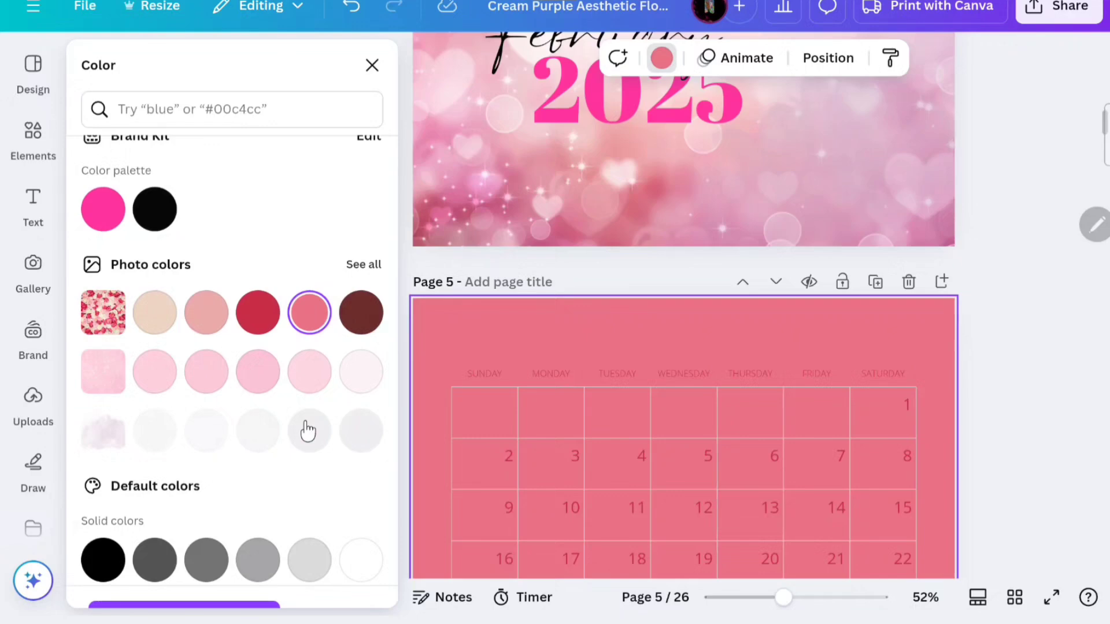
click(310, 371)
click(266, 386)
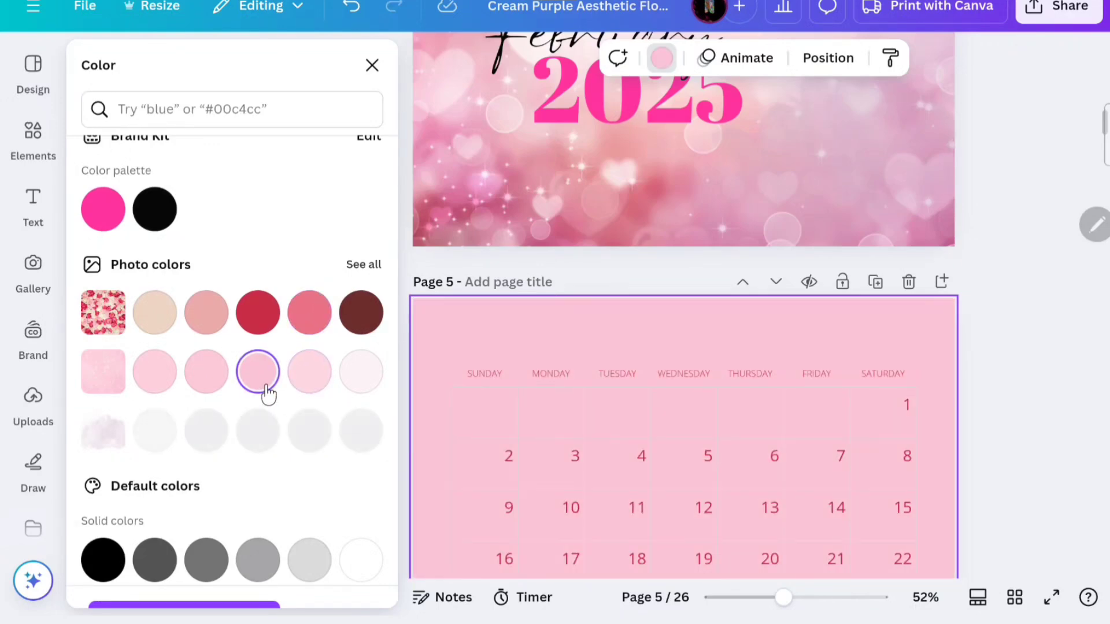
- Compare the pink photo's second shade and set the February calendar page's background to the salmon pink of the hearts photo's palette
click(211, 367)
click(215, 319)
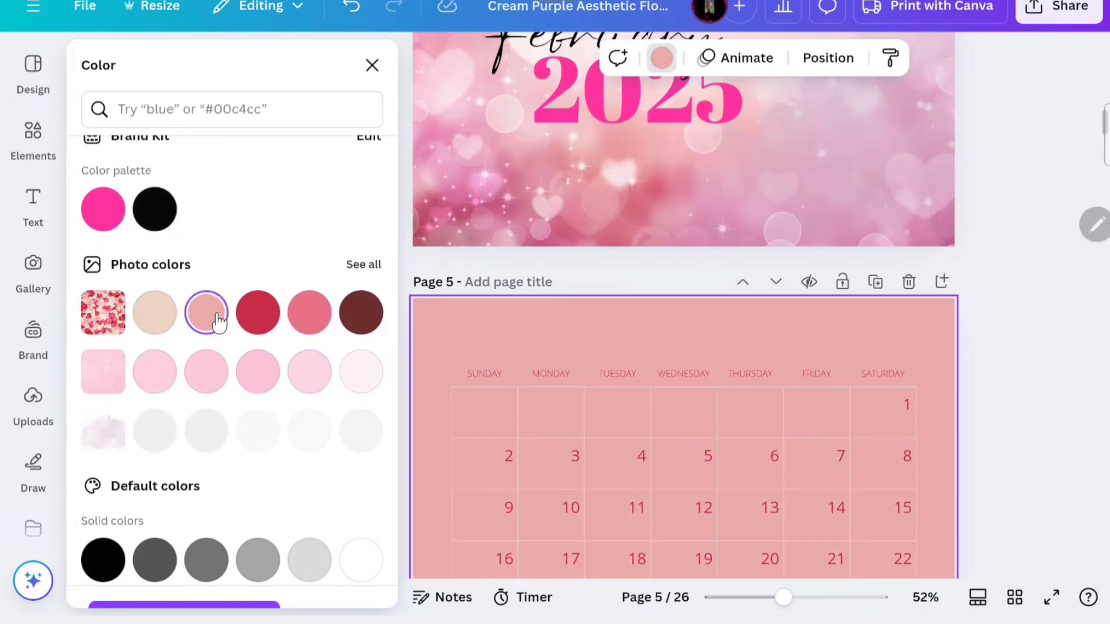
scroll(595, 347, down, 3)
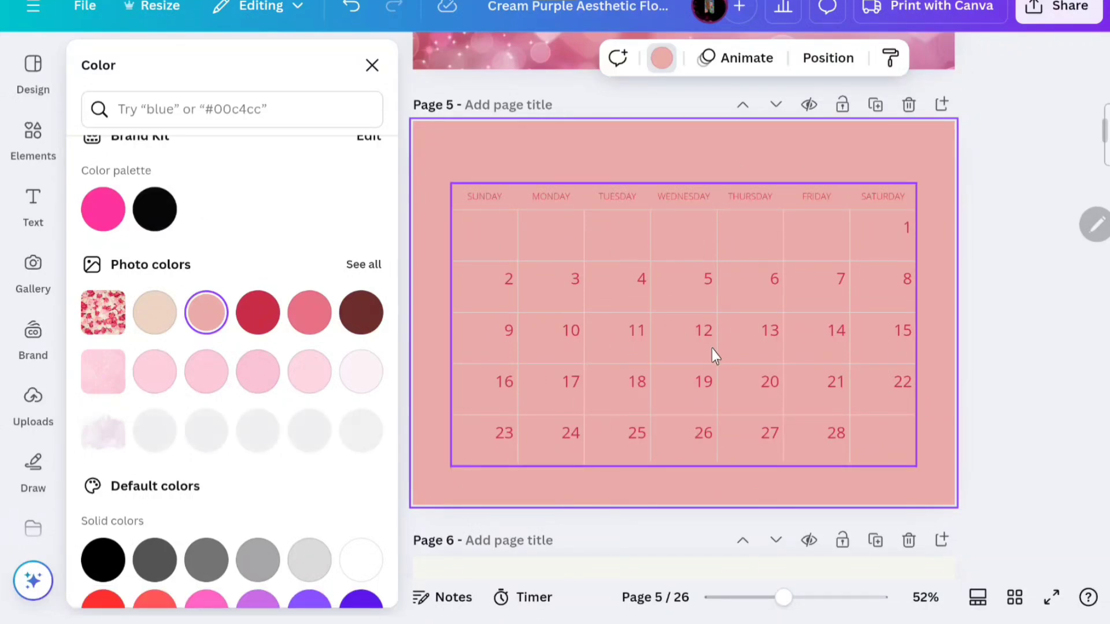
- Search the photos for "pink clover" to find a background for the March cover on page 6
scroll(590, 441, down, 5)
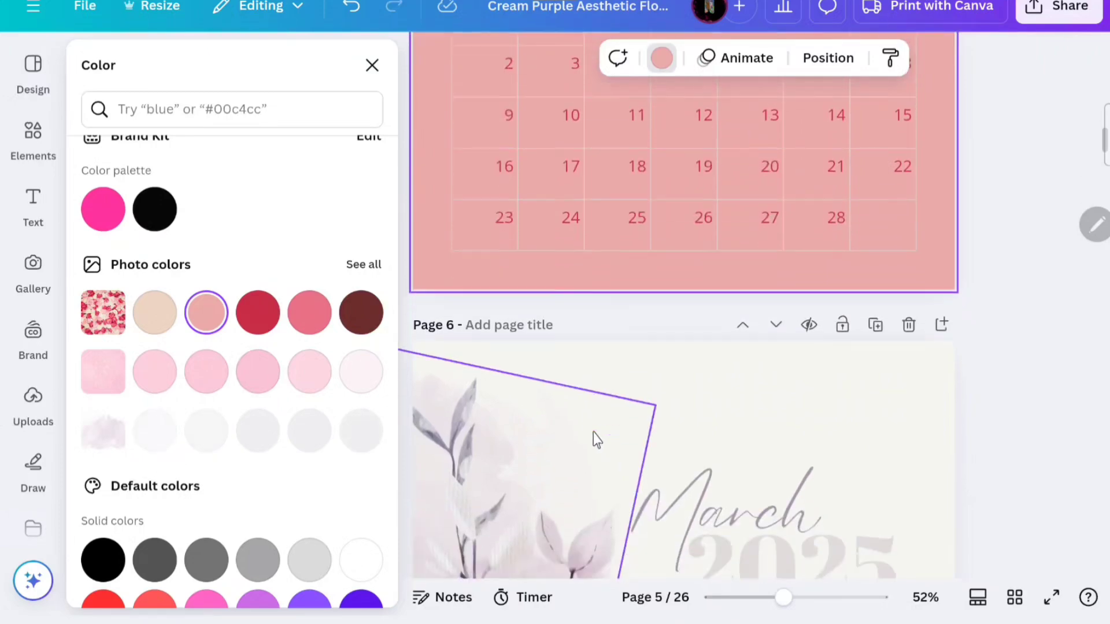
click(554, 352)
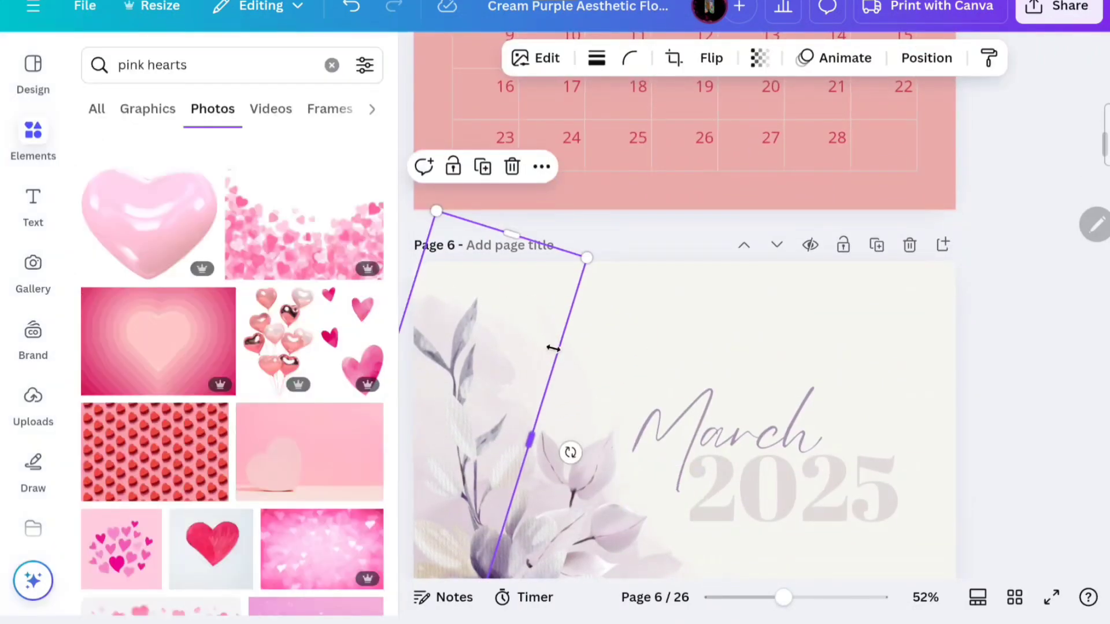
double_click(210, 63)
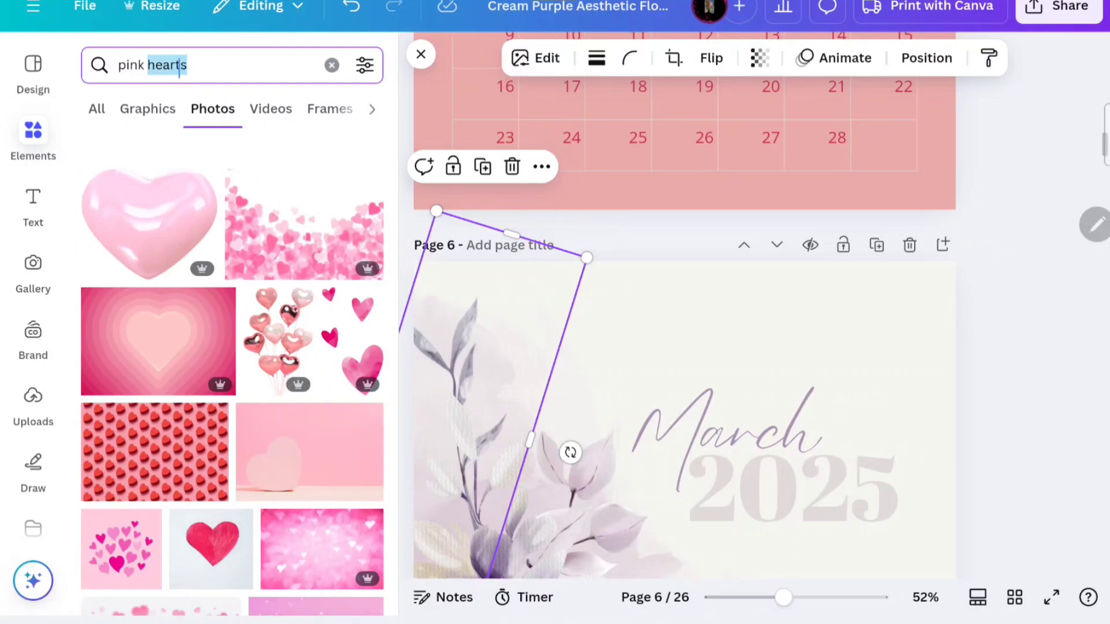
key(BackSpace)
text(c)
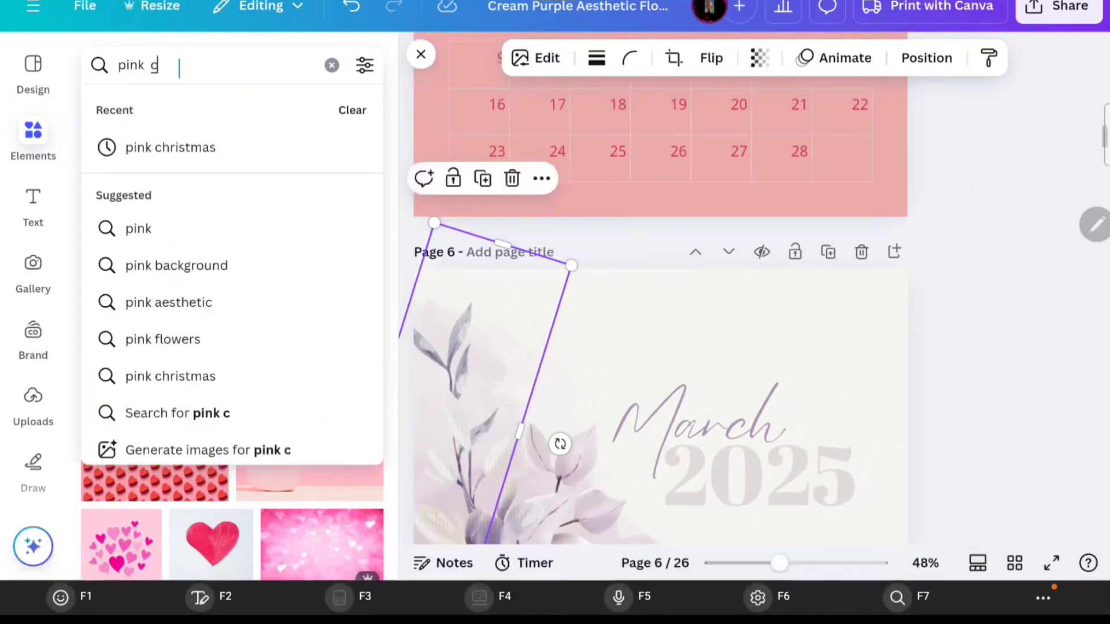
text(lover)
key(Return)
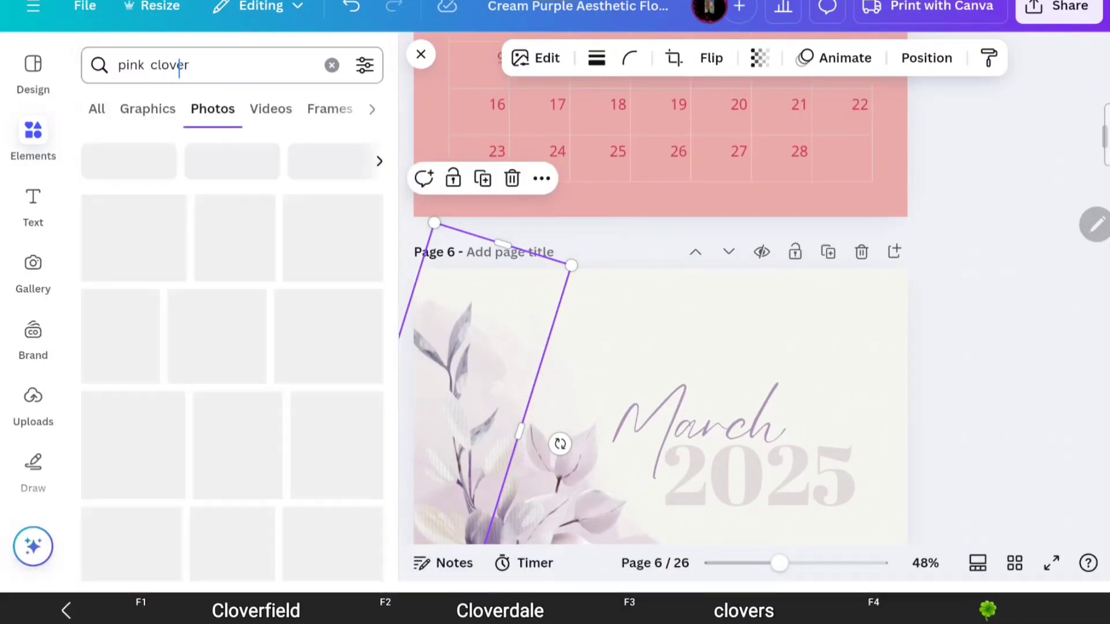
- Add the pink photo with green felt clovers to page 6 and make it the March cover's background
scroll(242, 496, down, 8)
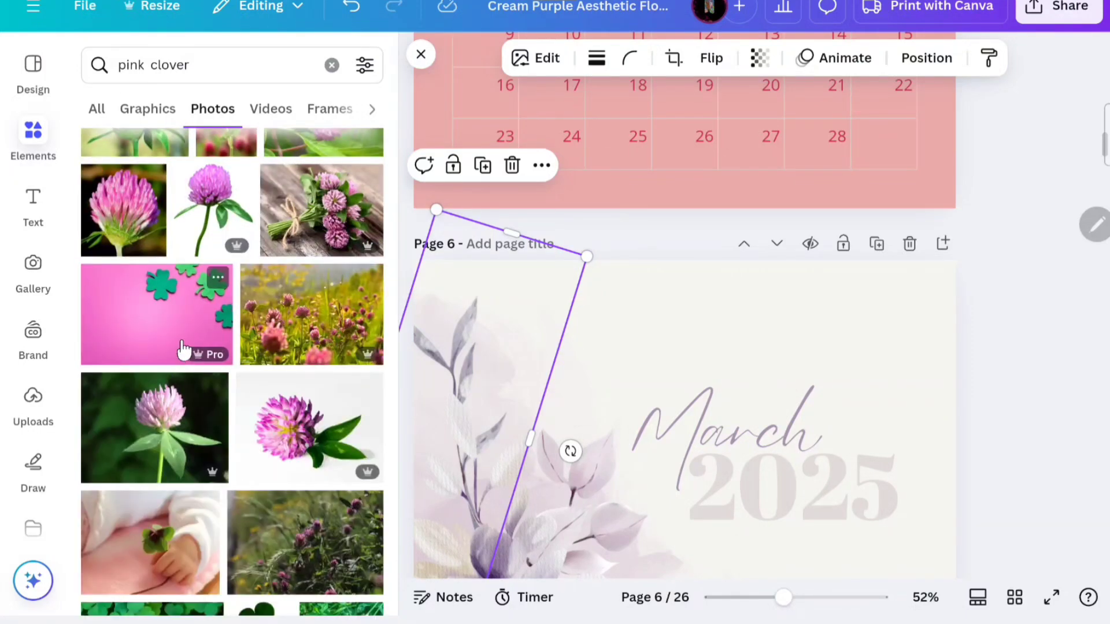
click(229, 359)
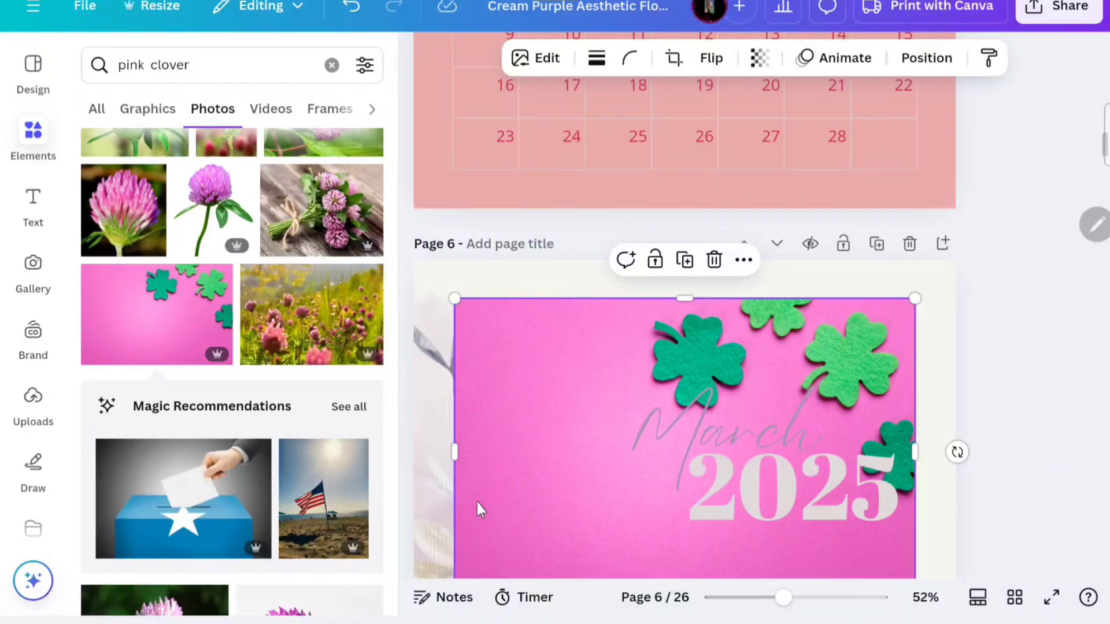
right_click(599, 367)
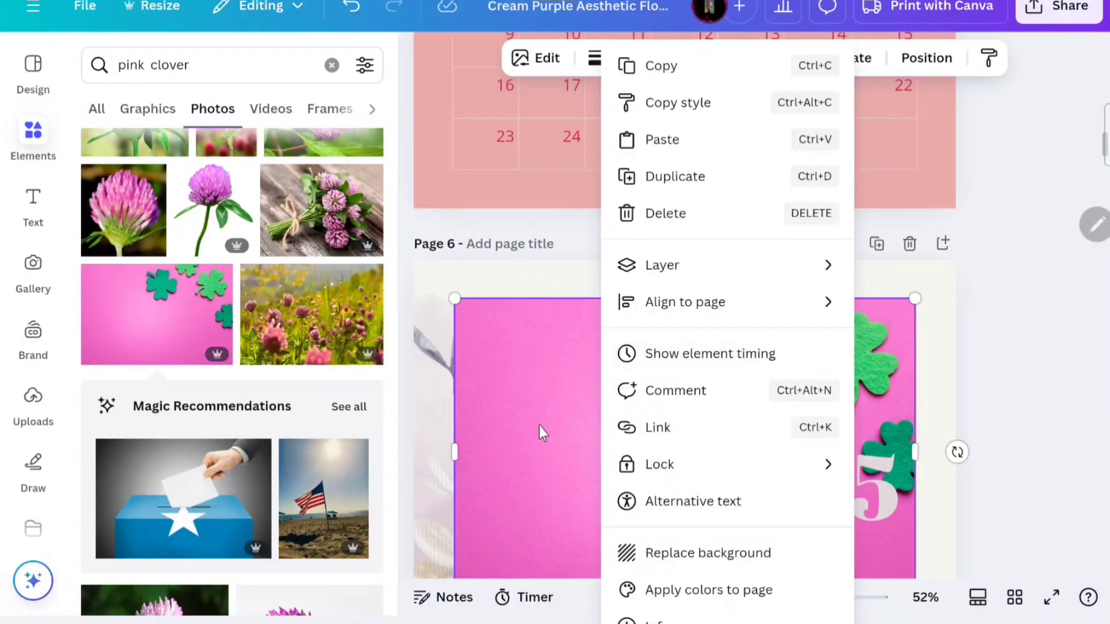
click(659, 552)
- Delete all the template's flower, leaf and watercolor graphics from the March cover on page 6
click(549, 512)
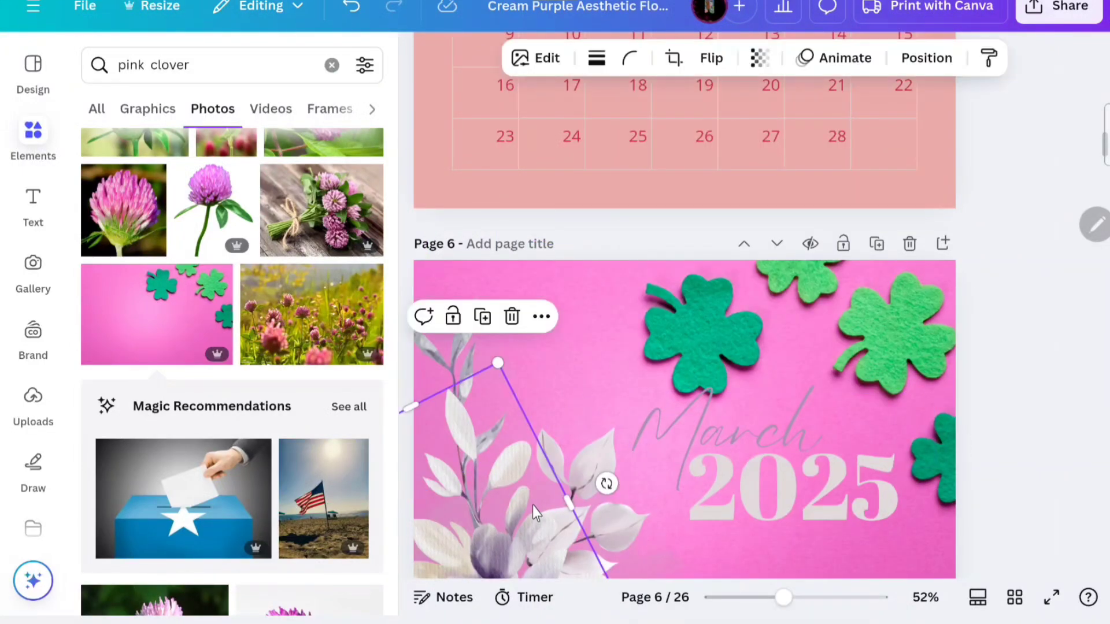
click(512, 316)
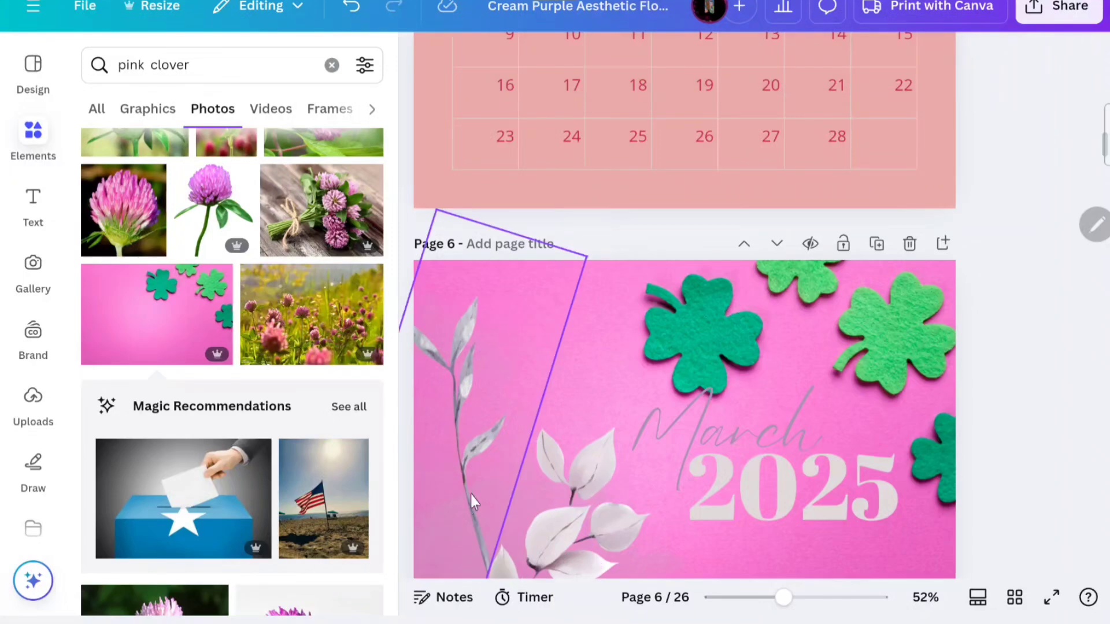
click(493, 325)
right_click(494, 324)
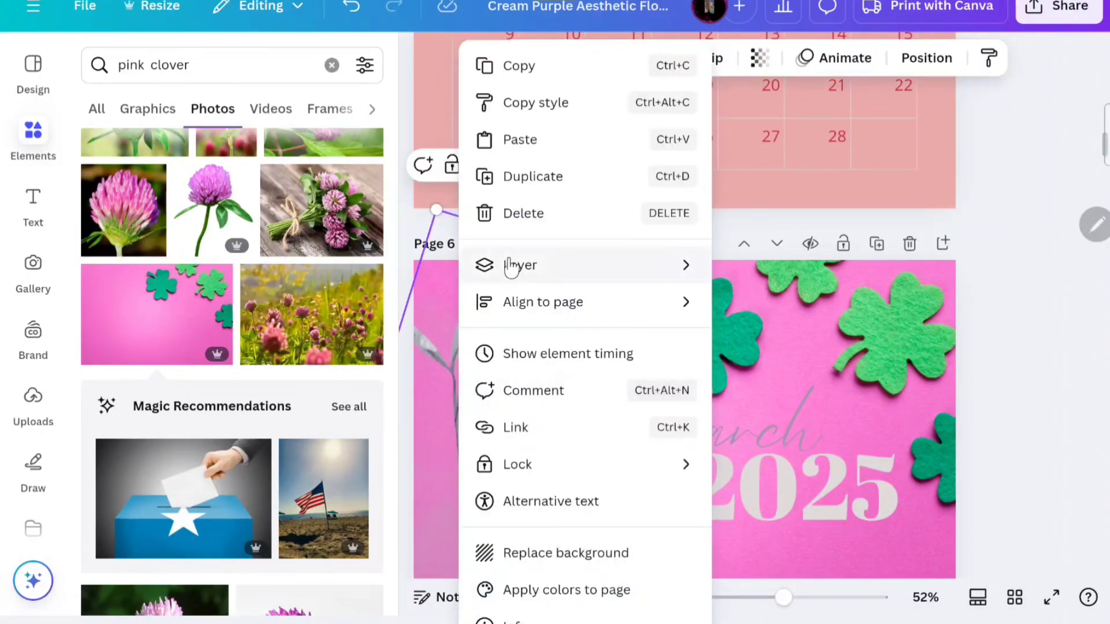
click(540, 213)
right_click(477, 495)
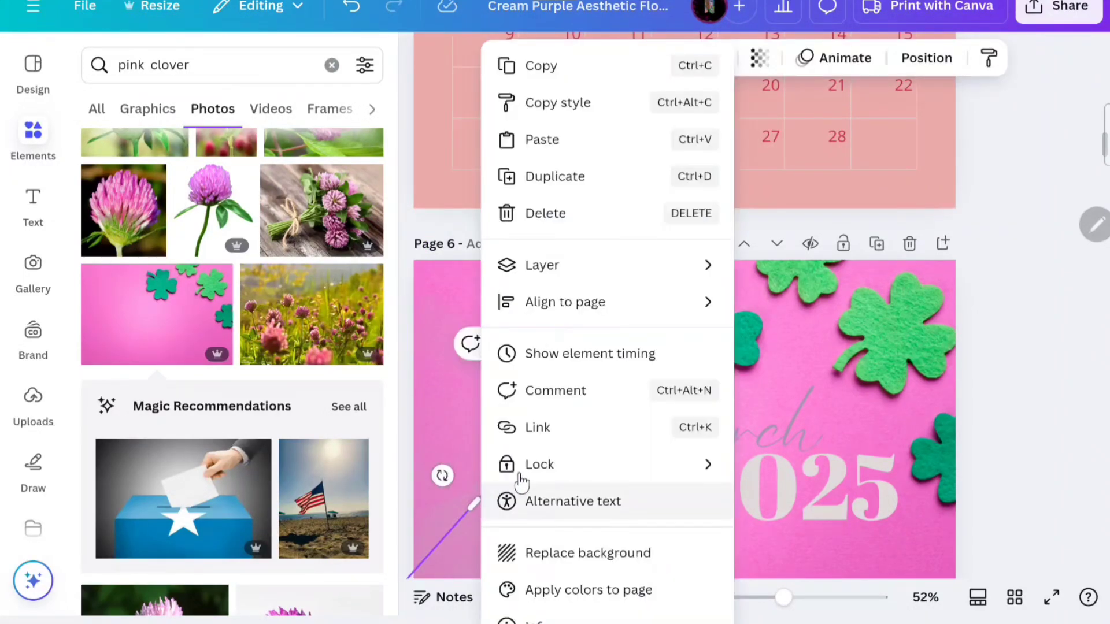
click(632, 229)
scroll(483, 474, down, 2)
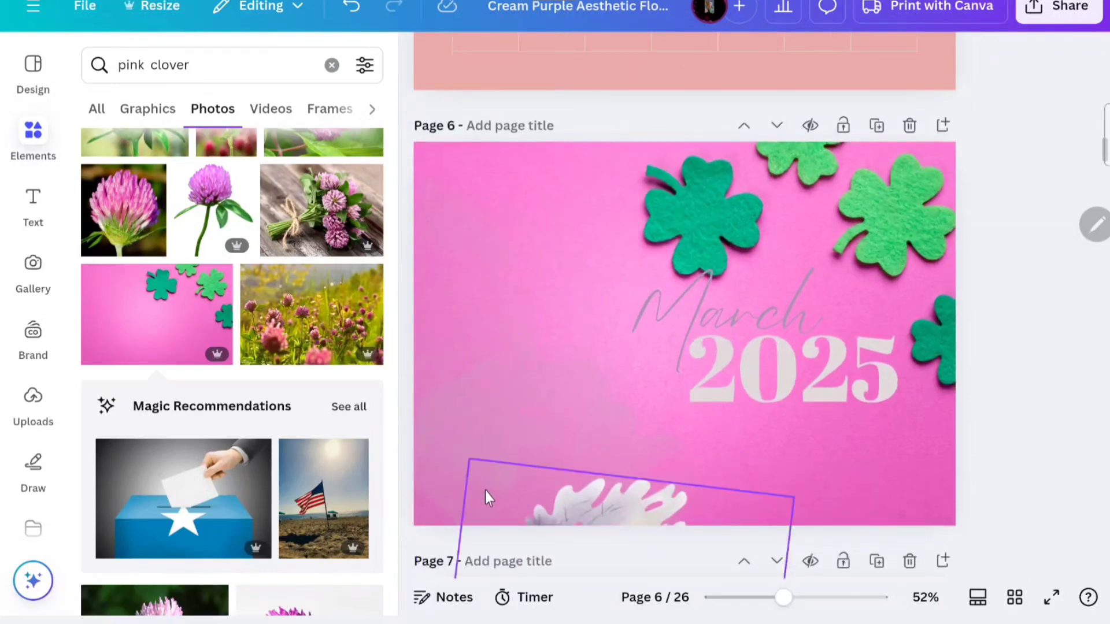
click(648, 510)
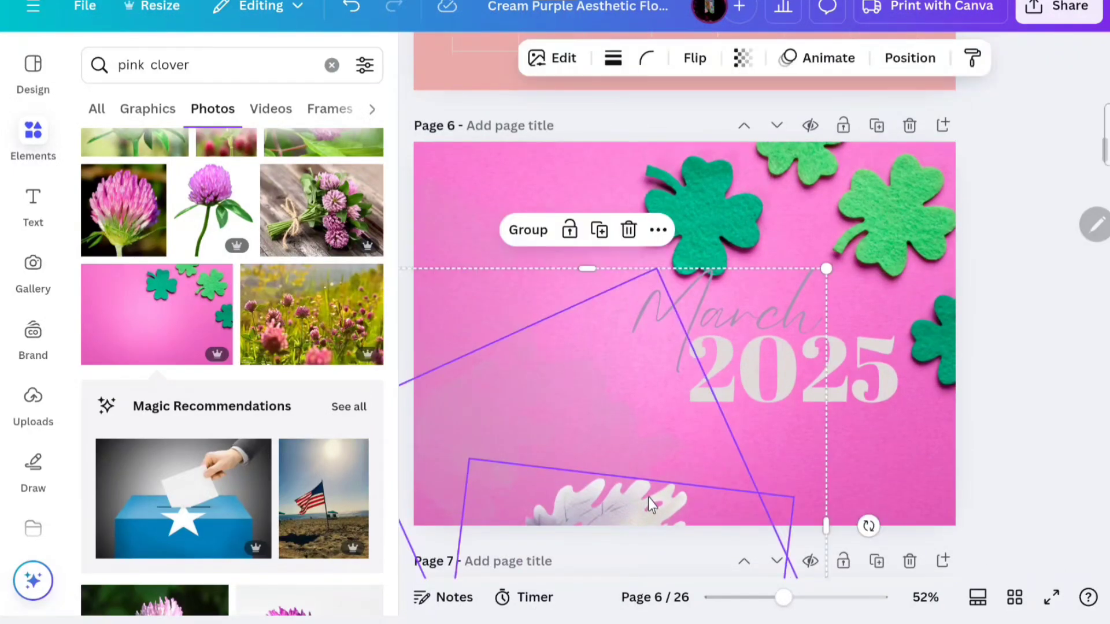
click(641, 229)
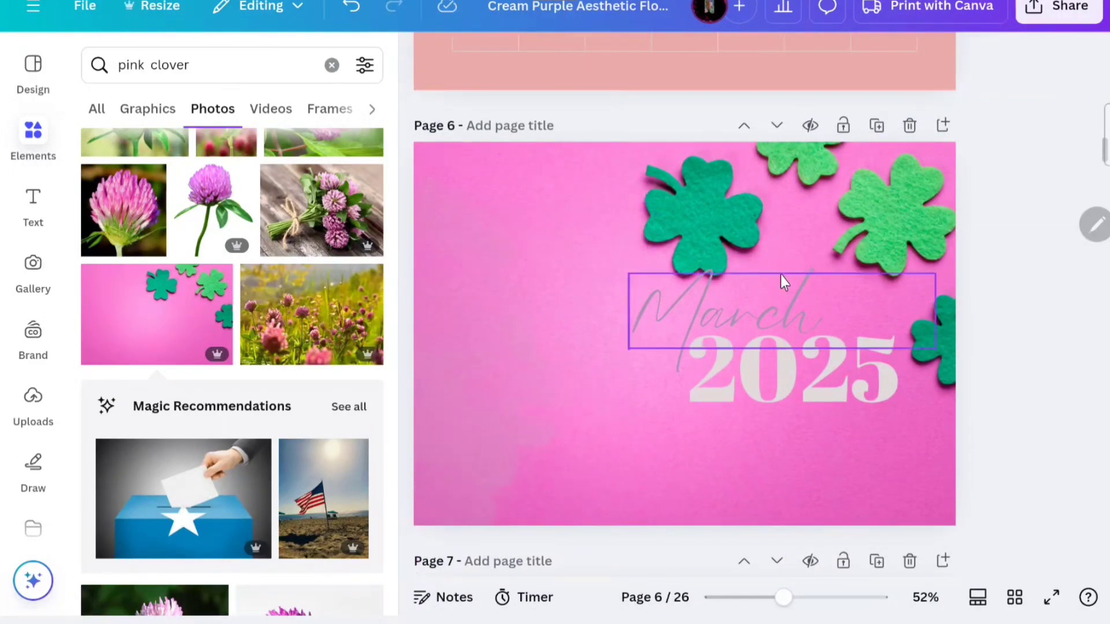
click(511, 283)
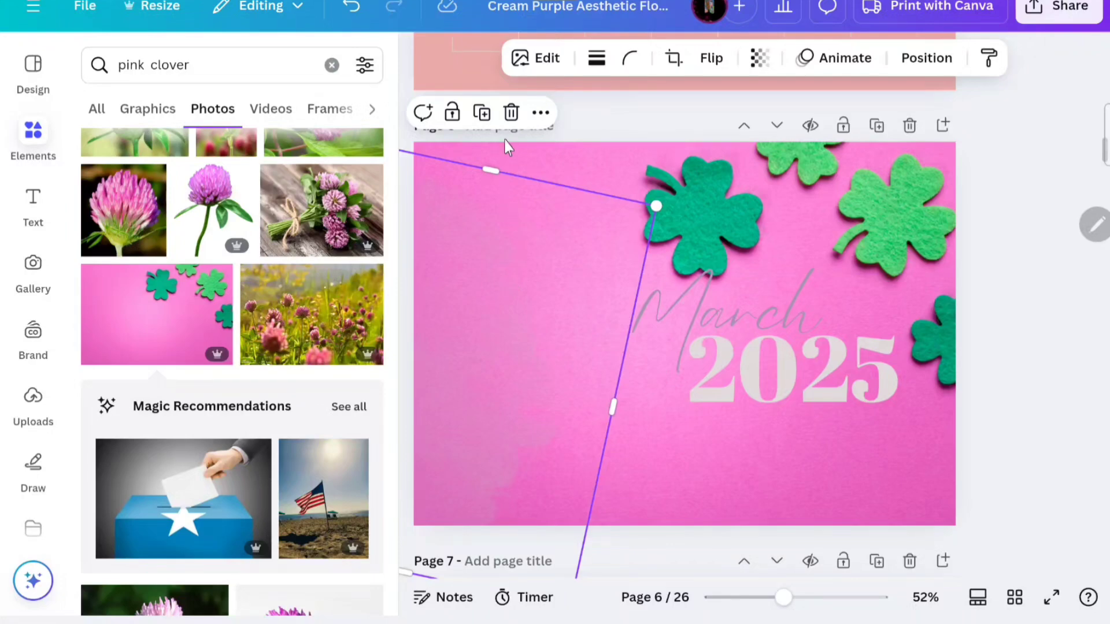
click(511, 112)
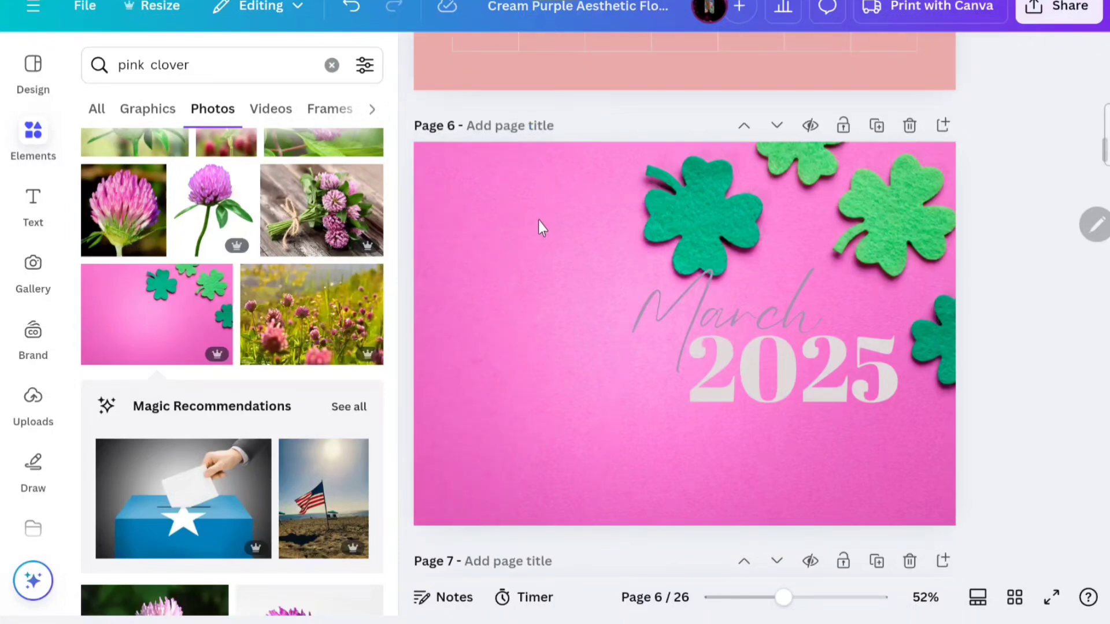
- Move the 2025 text lower on the March cover and place the March title just above it, below the large clovers
click(798, 317)
drag(780, 392, 676, 509)
click(720, 401)
drag(715, 451, 732, 413)
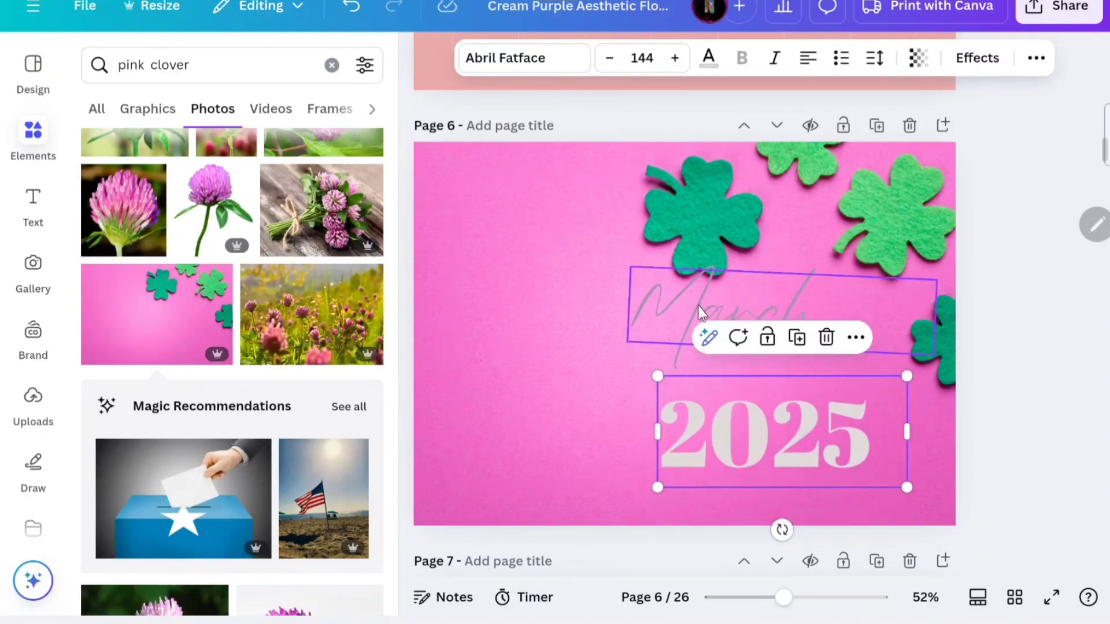
click(708, 312)
drag(707, 312, 716, 342)
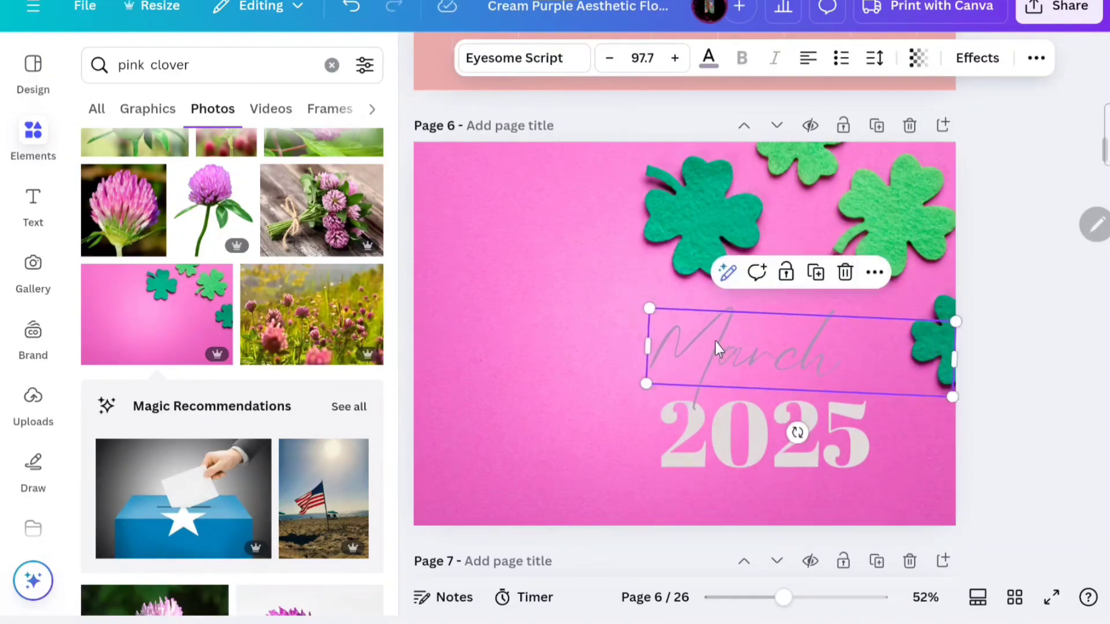
- Recolor the March title to the Brand Kit black and the 2025 text to the Brand Kit pink on page 6
scroll(716, 343, down, 4)
click(708, 57)
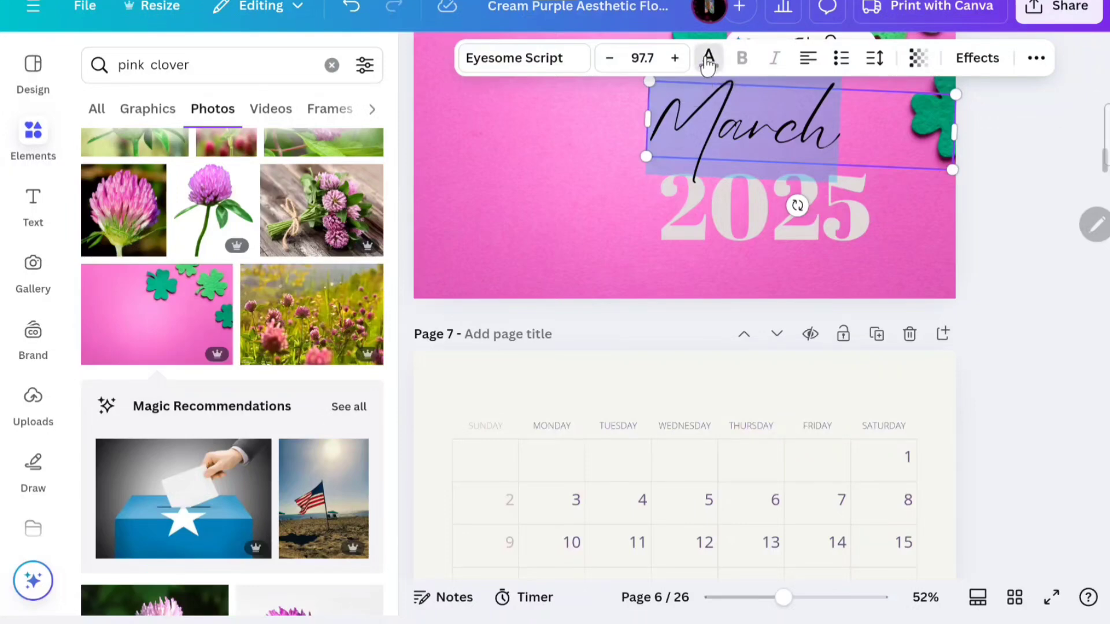
click(155, 386)
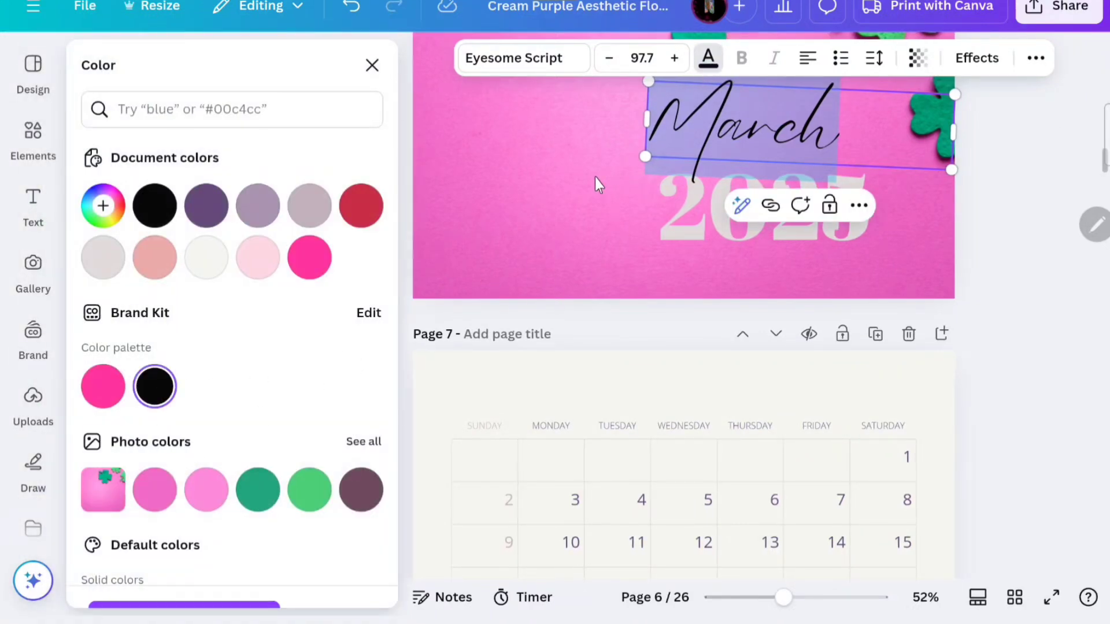
key(Escape)
click(699, 218)
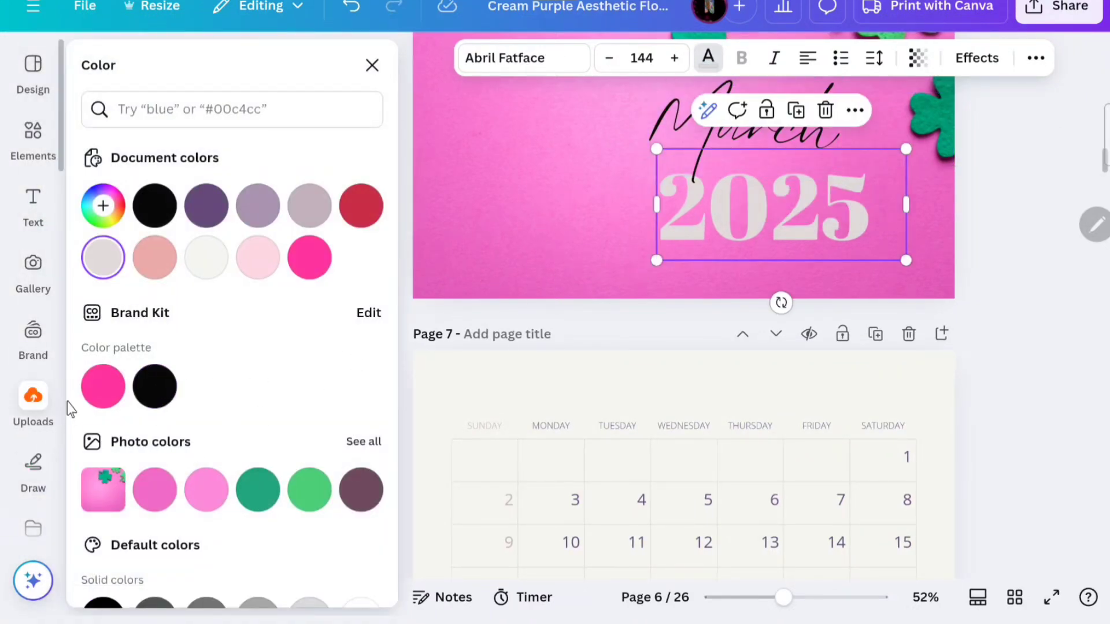
click(102, 386)
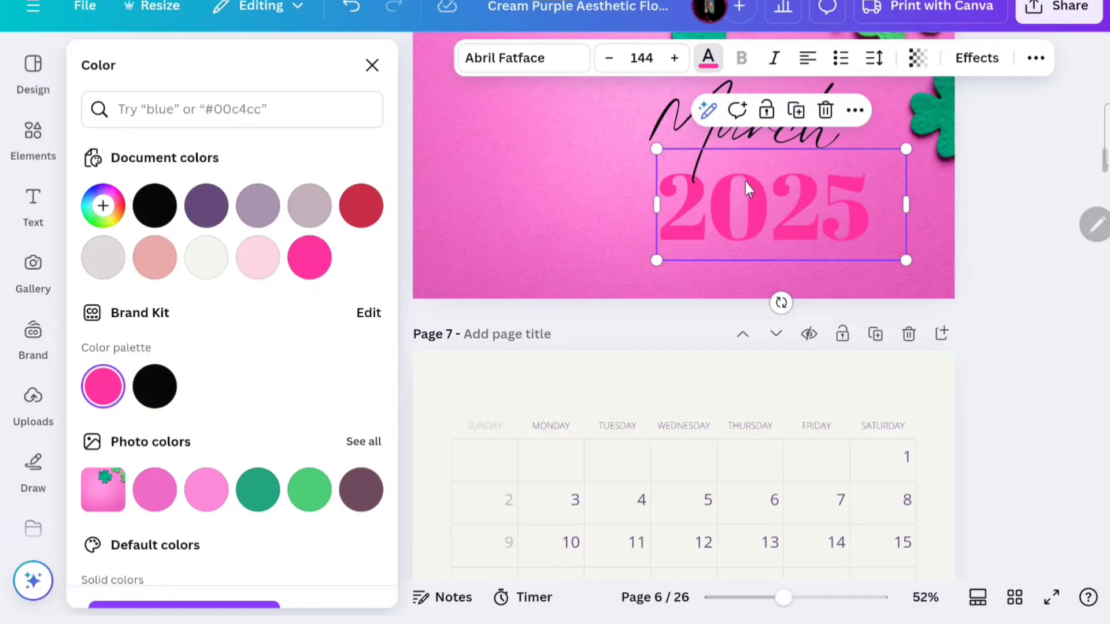
- Apply the Outline effect to the March cover's 2025 text with a thickness of 36
click(977, 58)
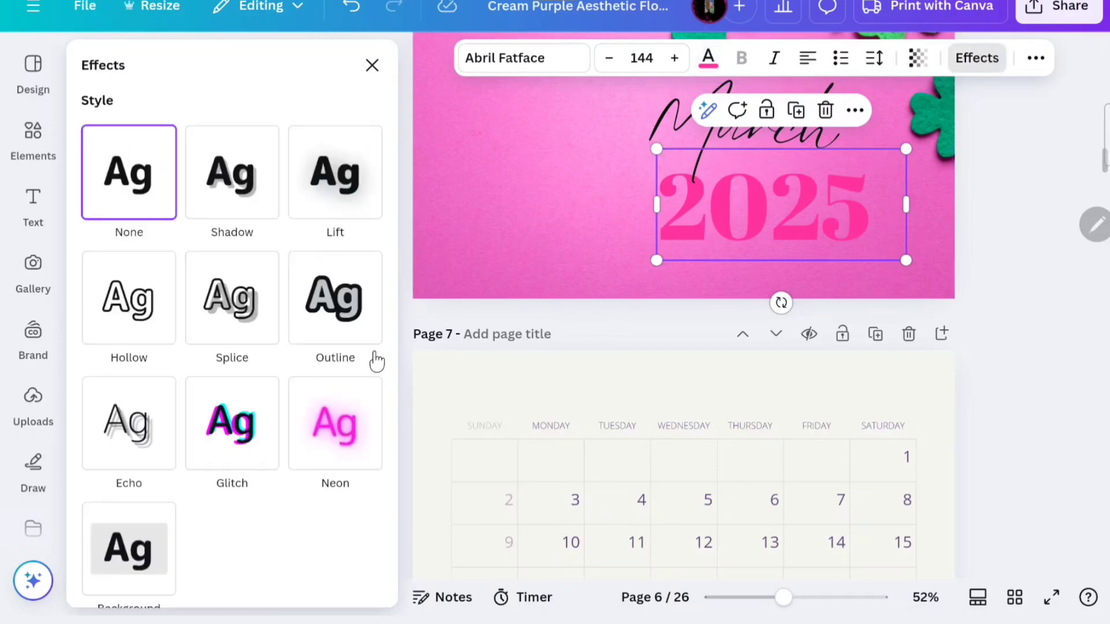
click(346, 312)
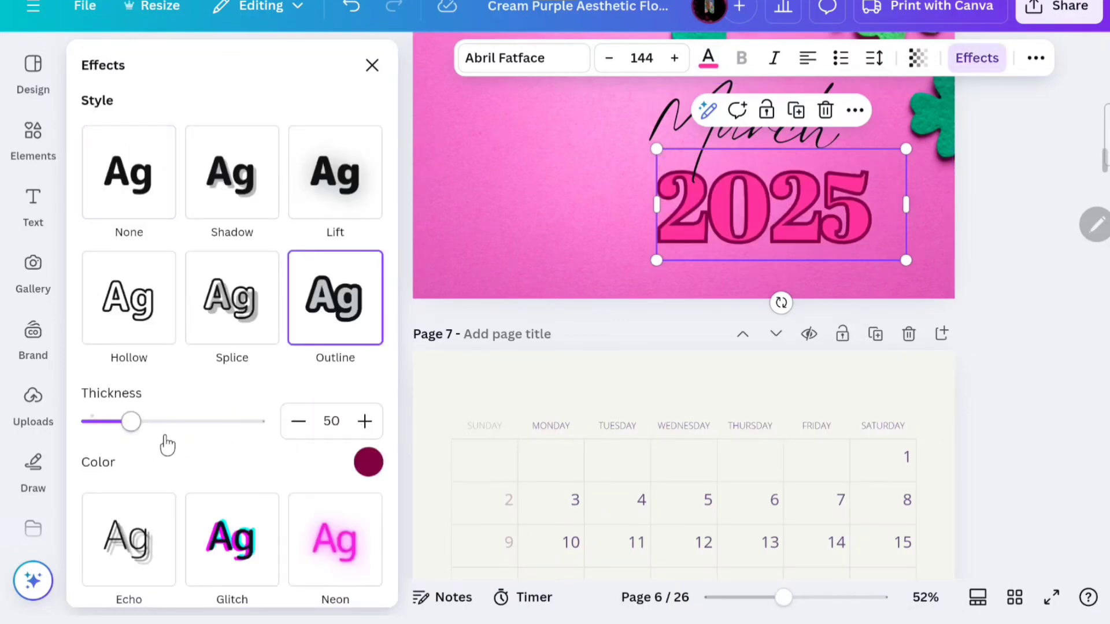
drag(133, 431, 121, 424)
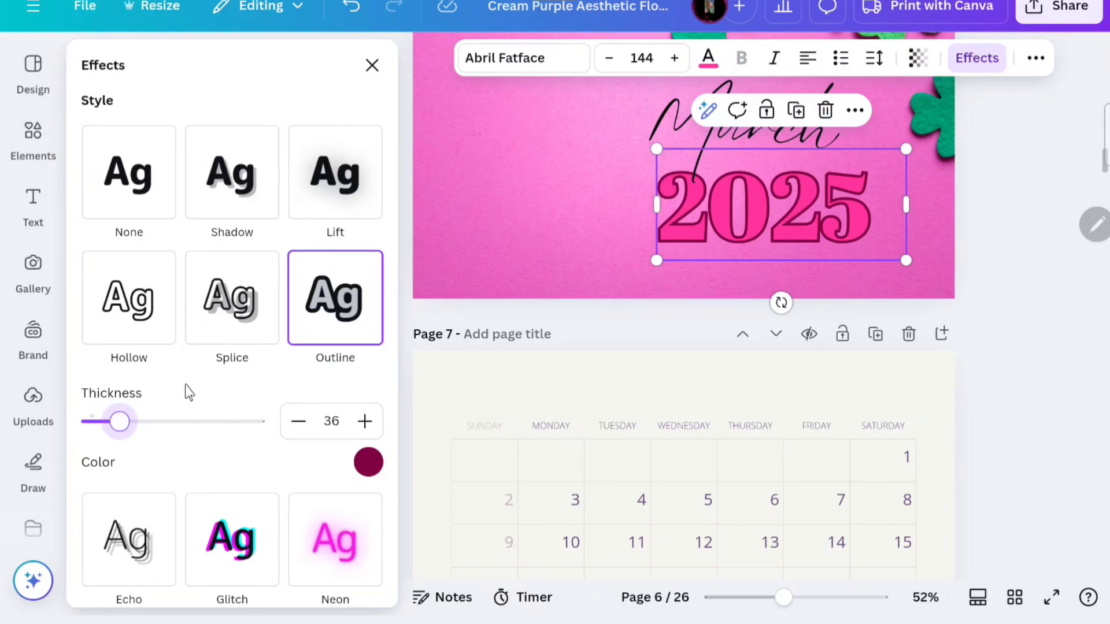
- Apply the Lift effect to the March title with an intensity of 70
click(725, 99)
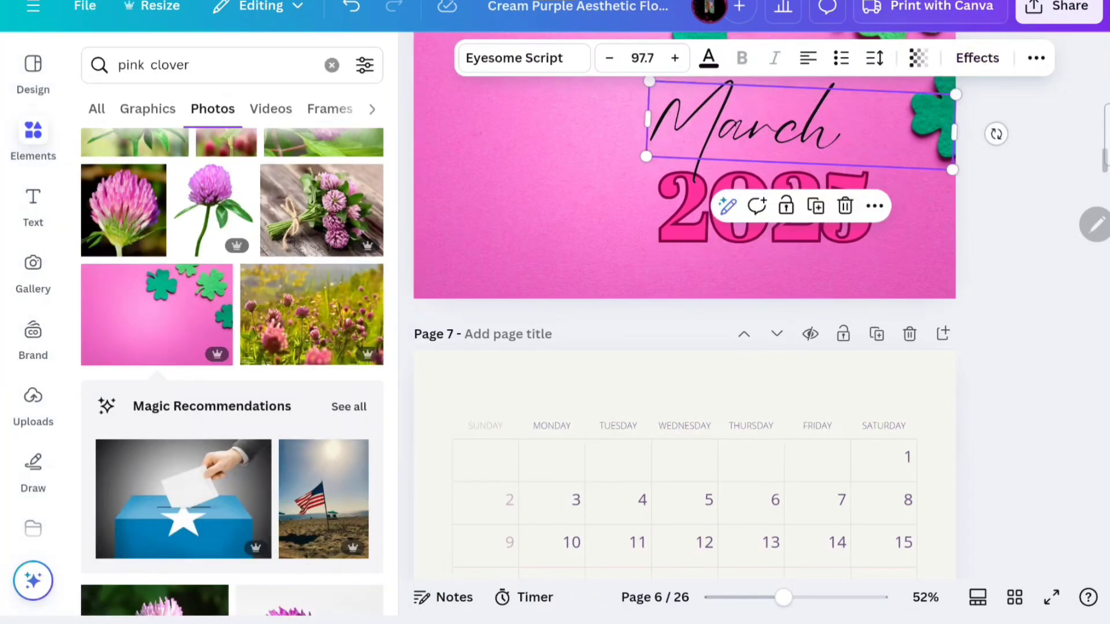
click(974, 61)
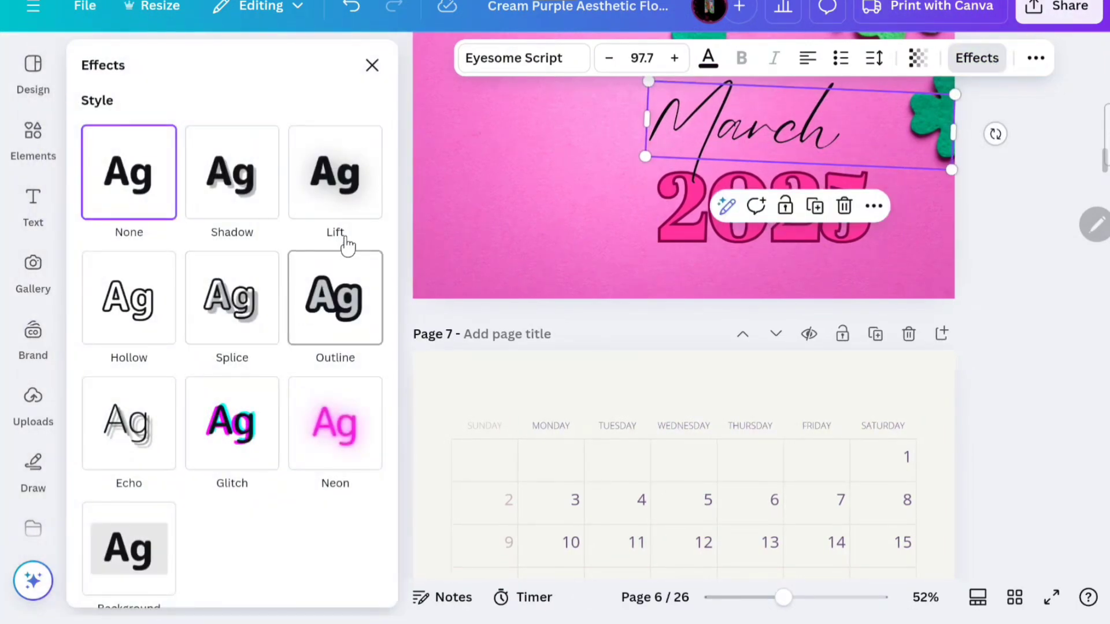
click(336, 224)
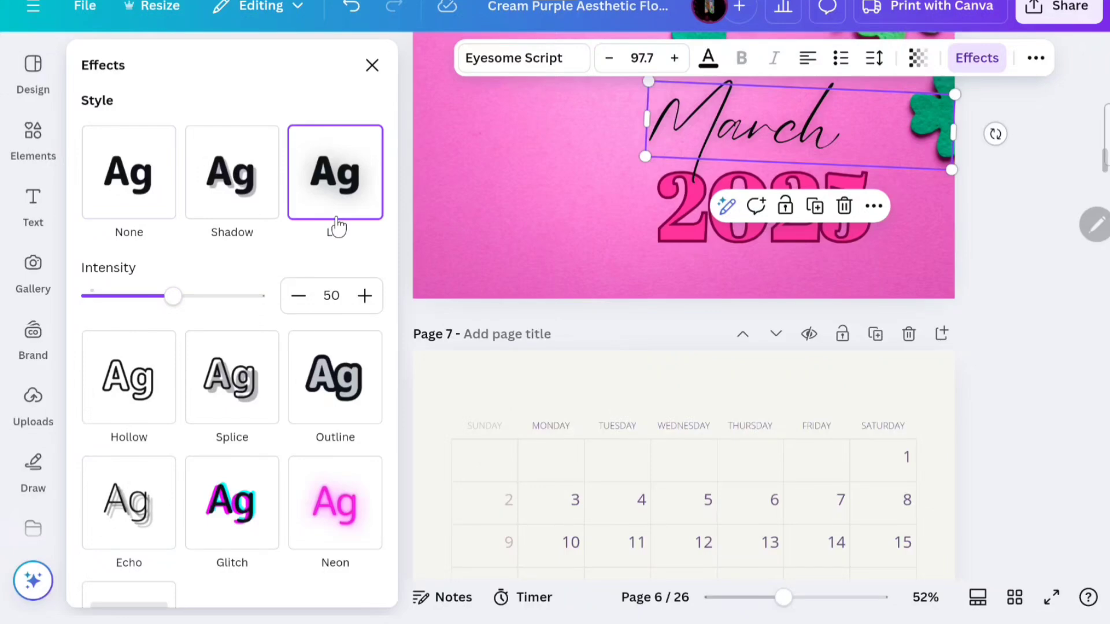
scroll(267, 428, down, 3)
scroll(270, 418, down, 2)
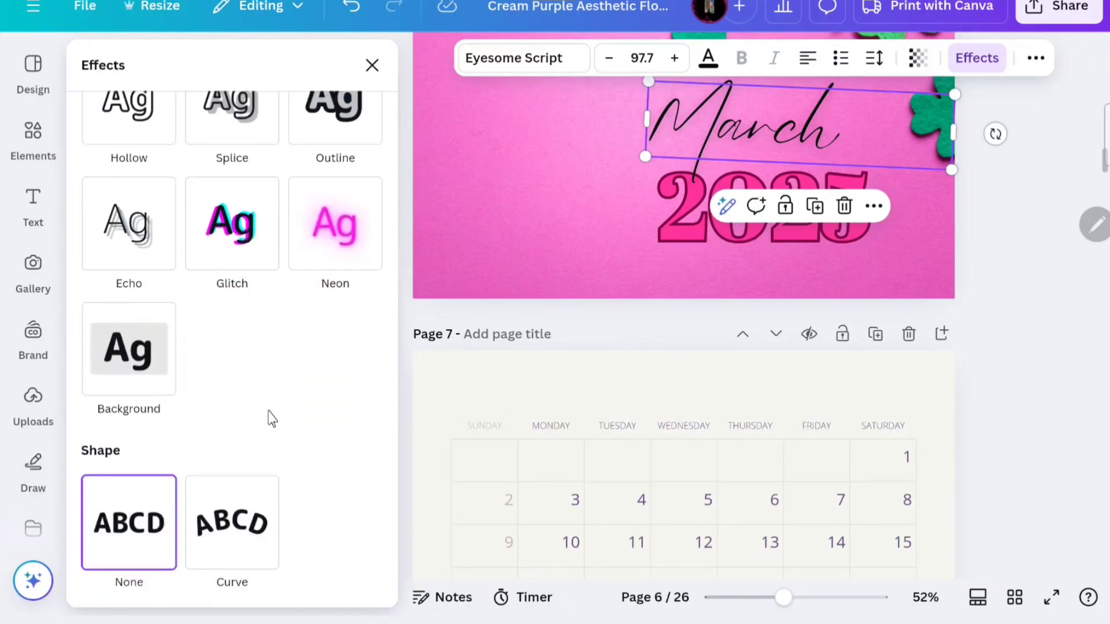
scroll(271, 417, up, 5)
drag(174, 296, 213, 304)
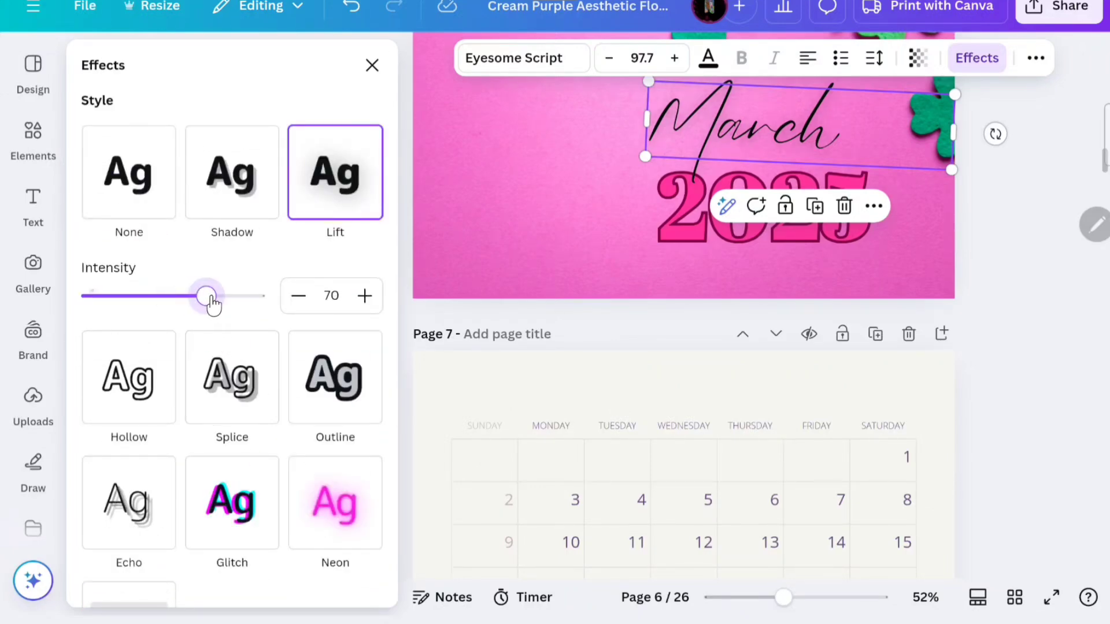
click(629, 275)
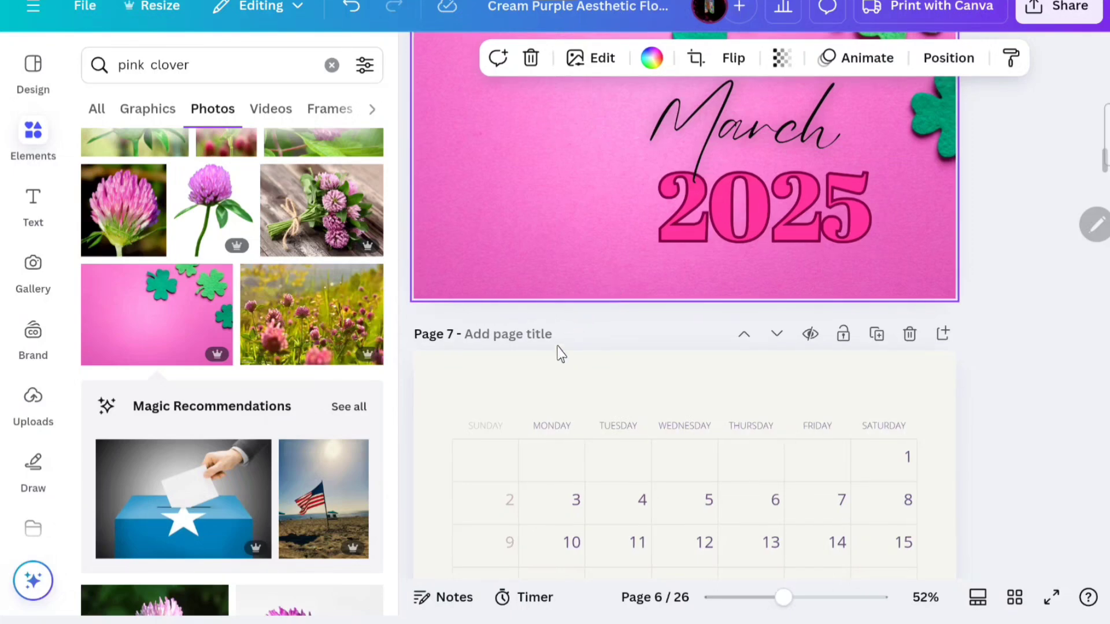
- Select the March calendar grid page (page 7) and search the photos for "green pink"
scroll(561, 341, down, 2)
click(543, 321)
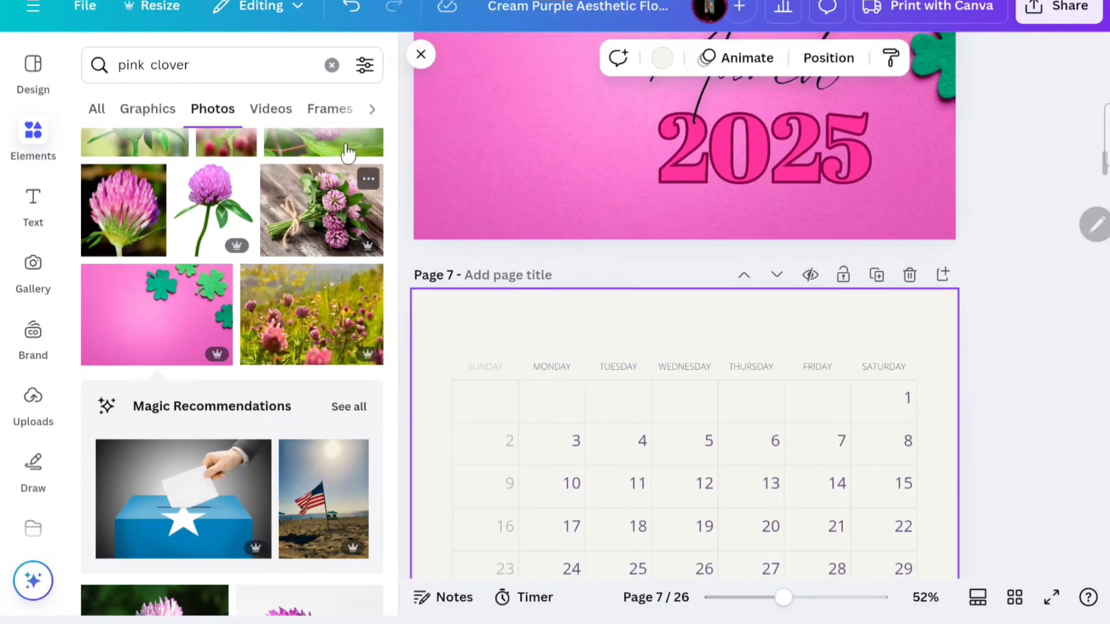
click(226, 65)
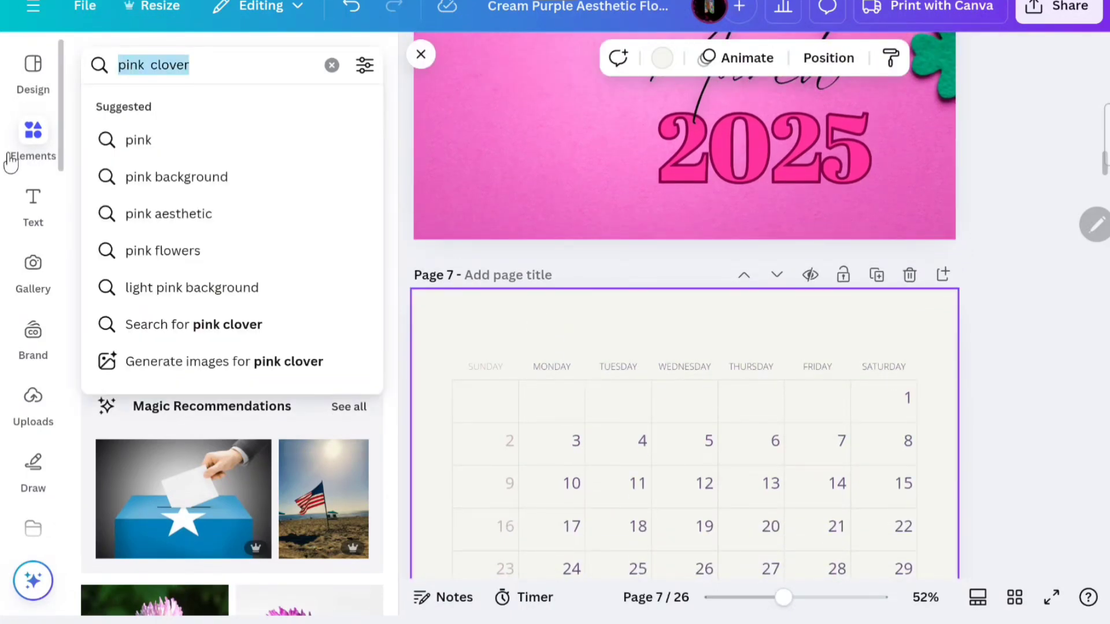
text(gree)
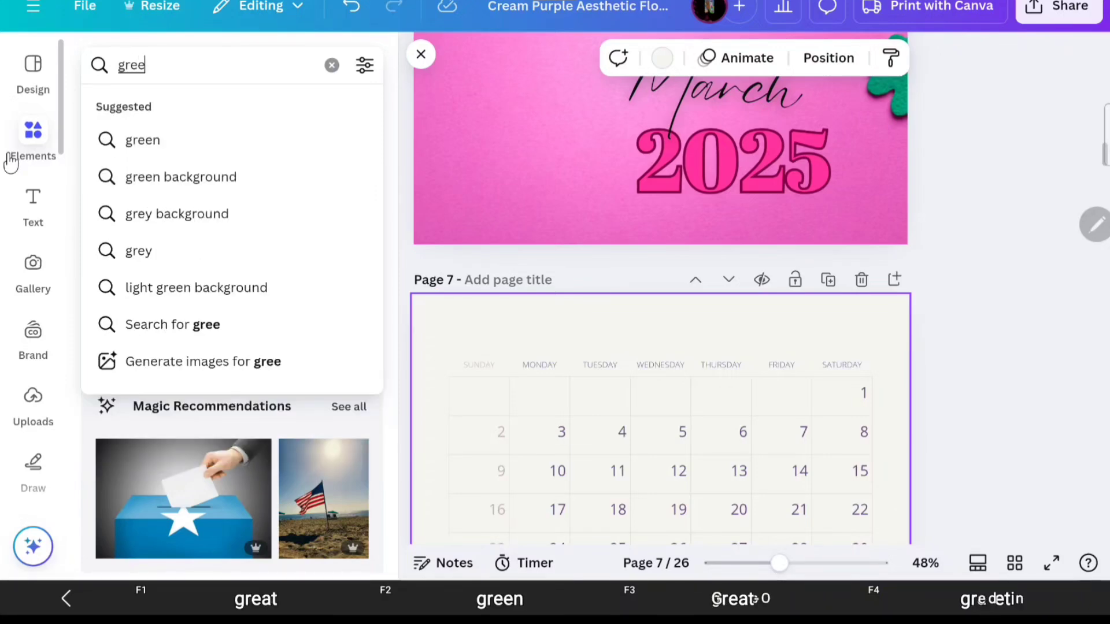
text(n pink)
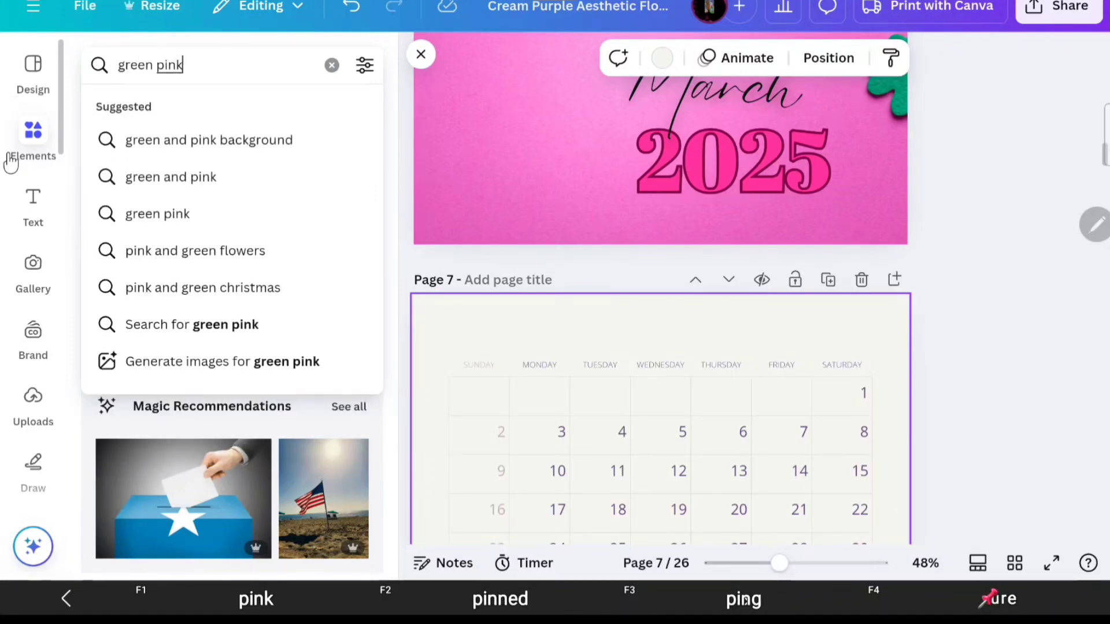
key(Return)
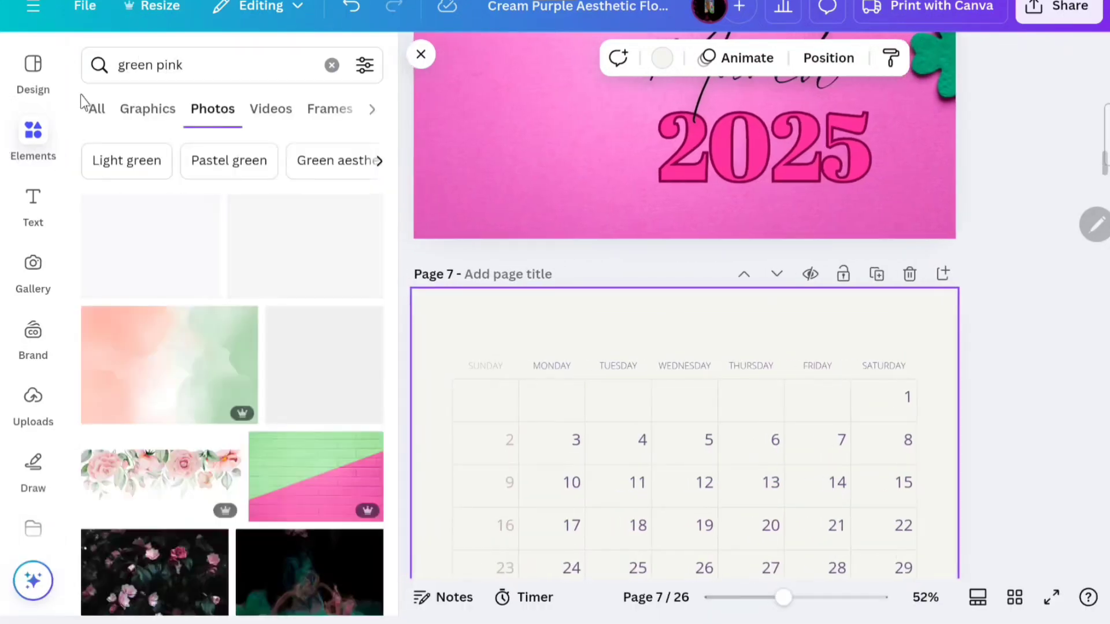
- Set the pale pink-to-light-green gradient photo as the background of page 7
scroll(209, 249, down, 2)
scroll(313, 351, down, 1)
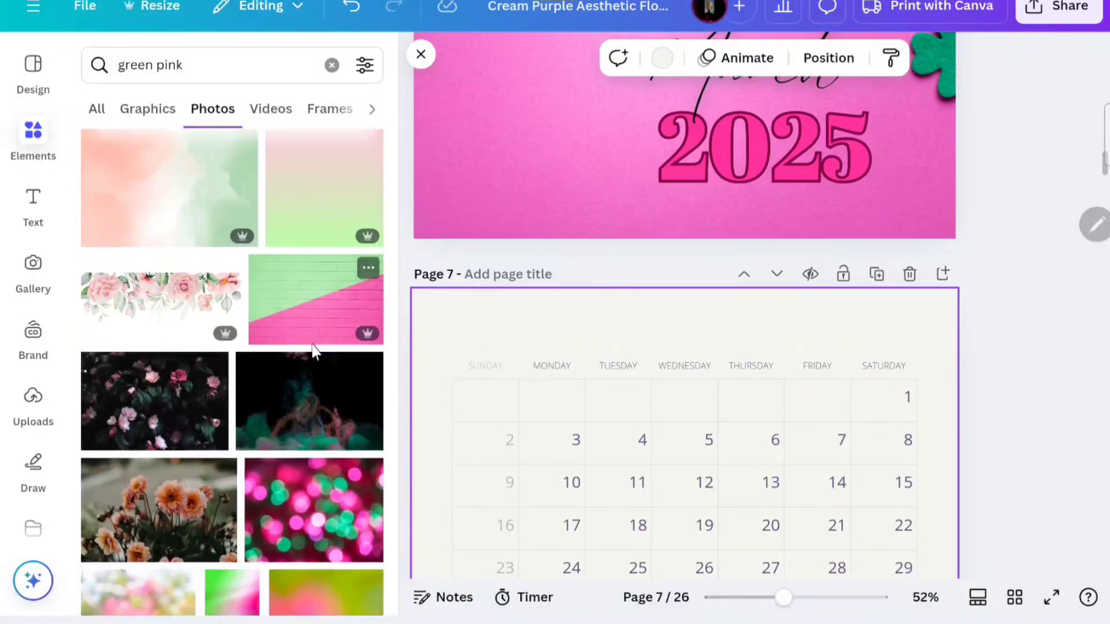
click(328, 240)
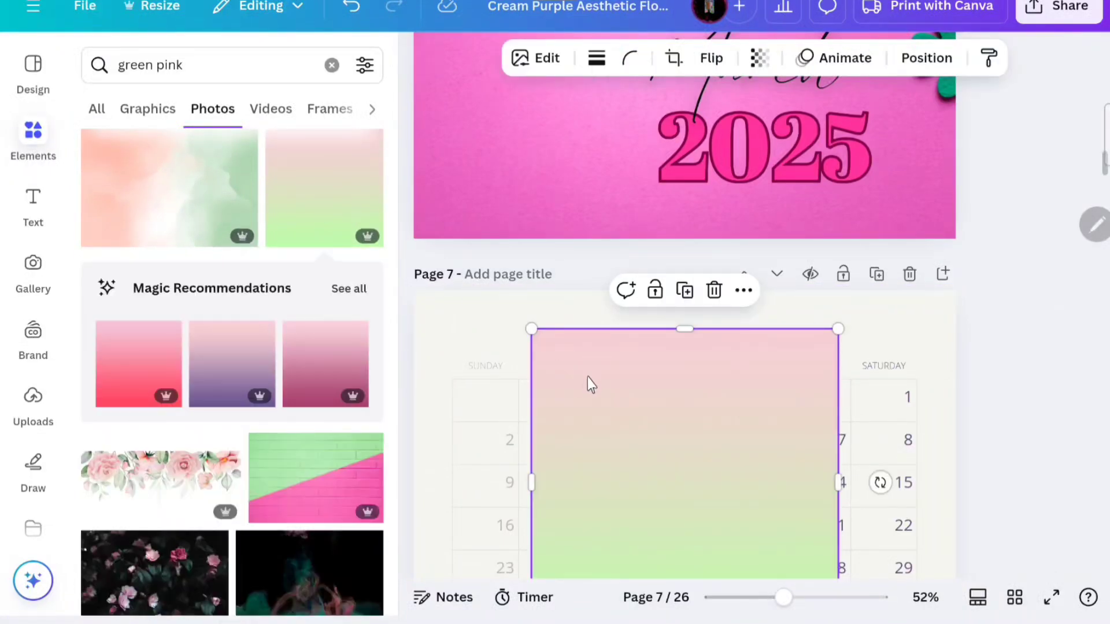
right_click(588, 379)
click(674, 554)
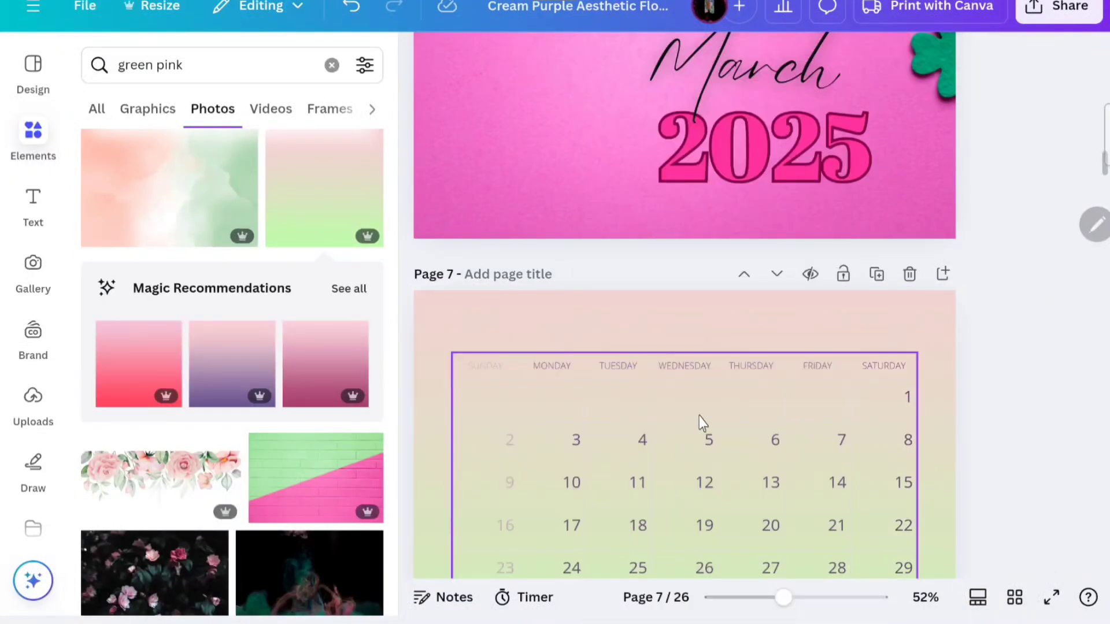
- Set the blurred dark-green-to-pink gradient photo from the "green pink" results as the background of page 7
scroll(701, 423, down, 4)
scroll(708, 414, up, 1)
scroll(370, 474, down, 2)
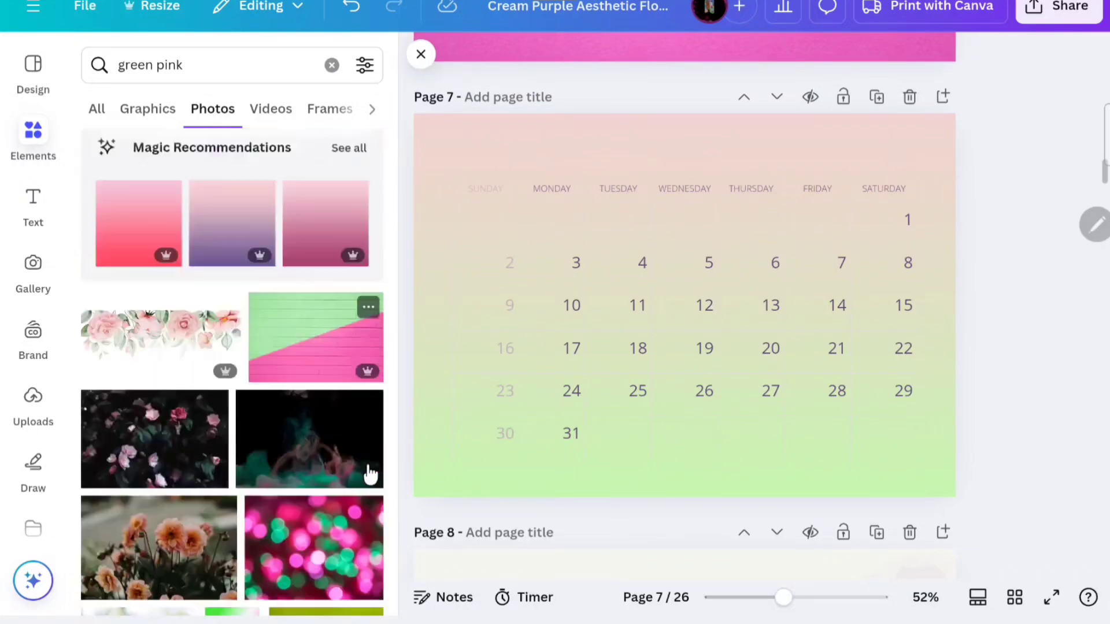
scroll(370, 475, down, 7)
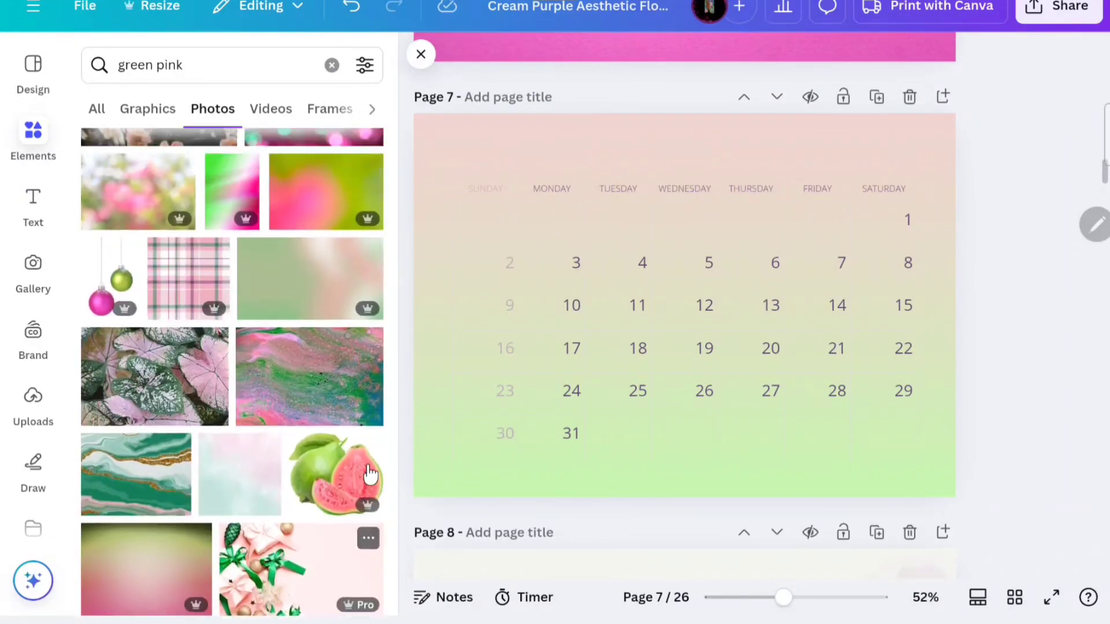
scroll(370, 474, down, 2)
click(165, 463)
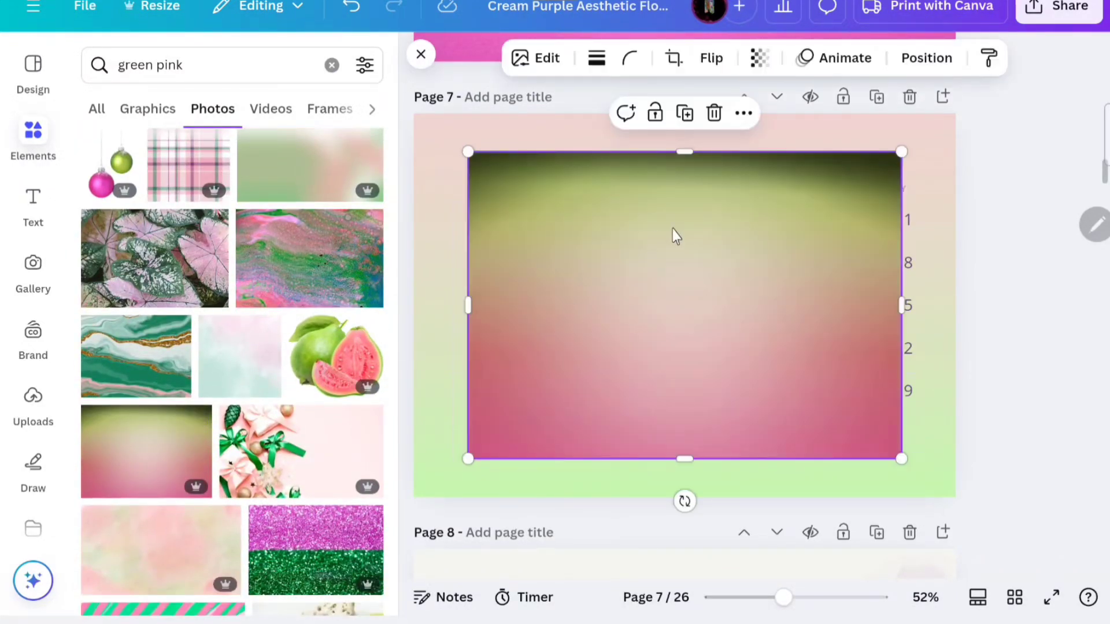
right_click(677, 236)
click(746, 553)
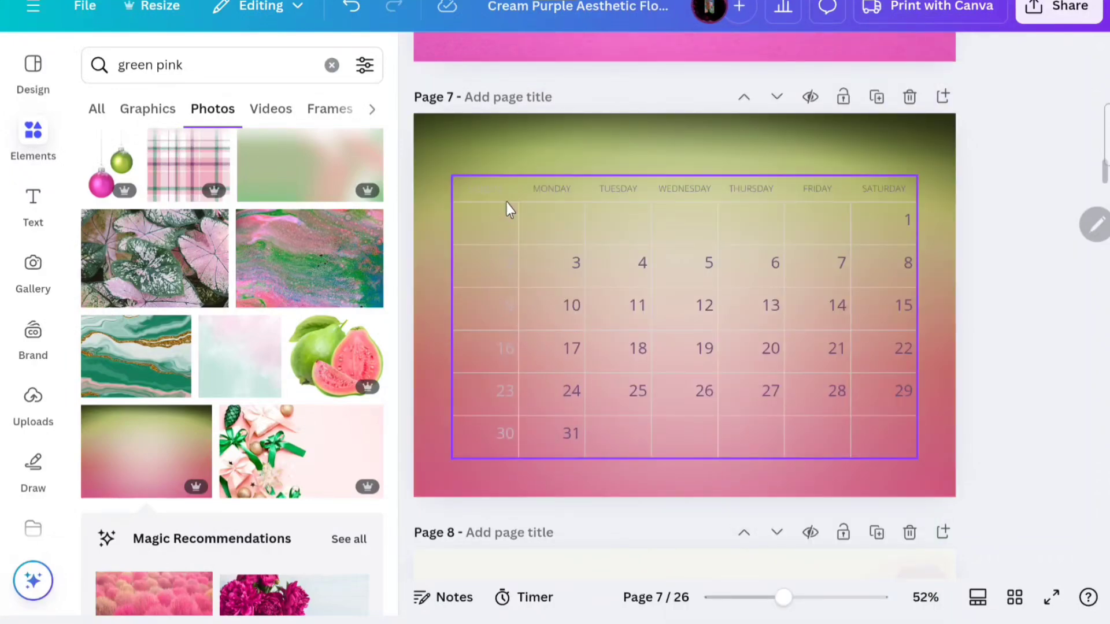
- Recolor the SUNDAY heading in the March grid to the Brand Kit black
click(490, 190)
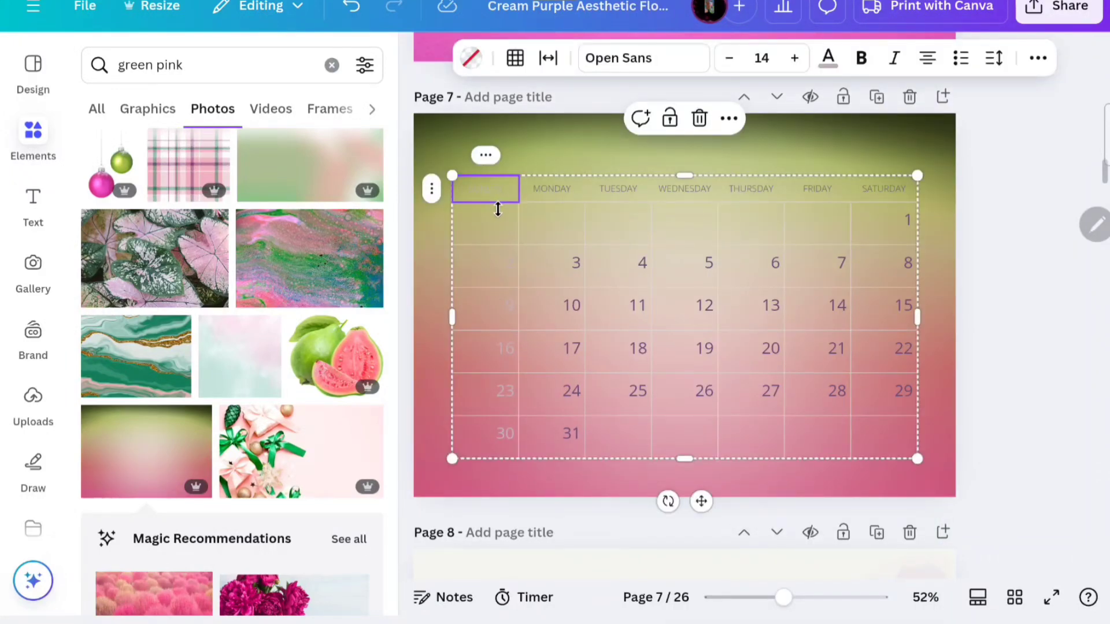
click(839, 55)
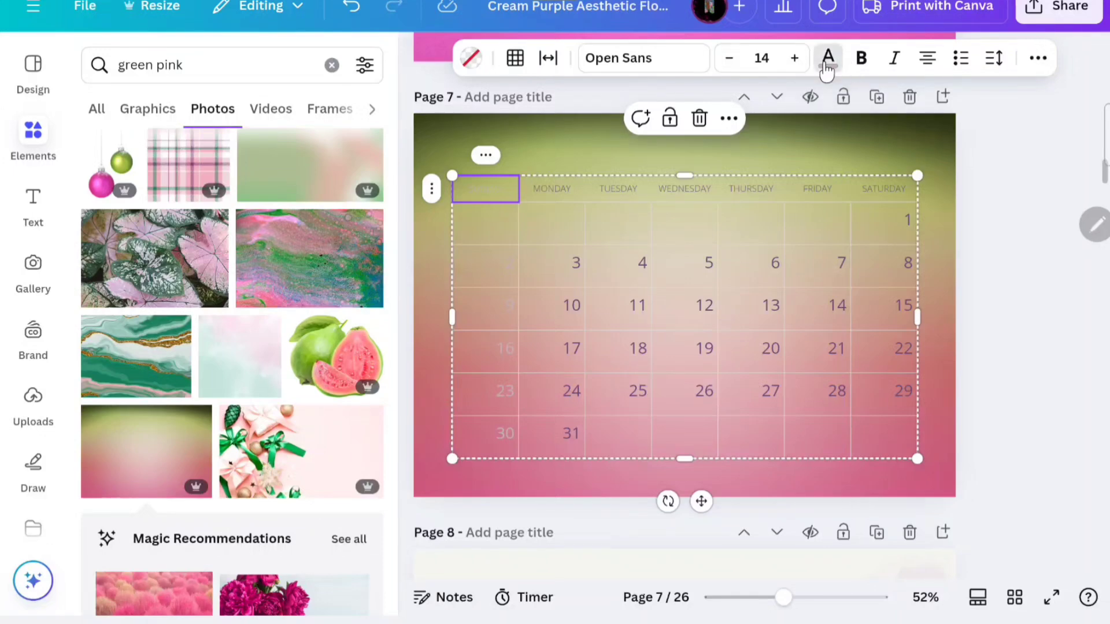
click(164, 393)
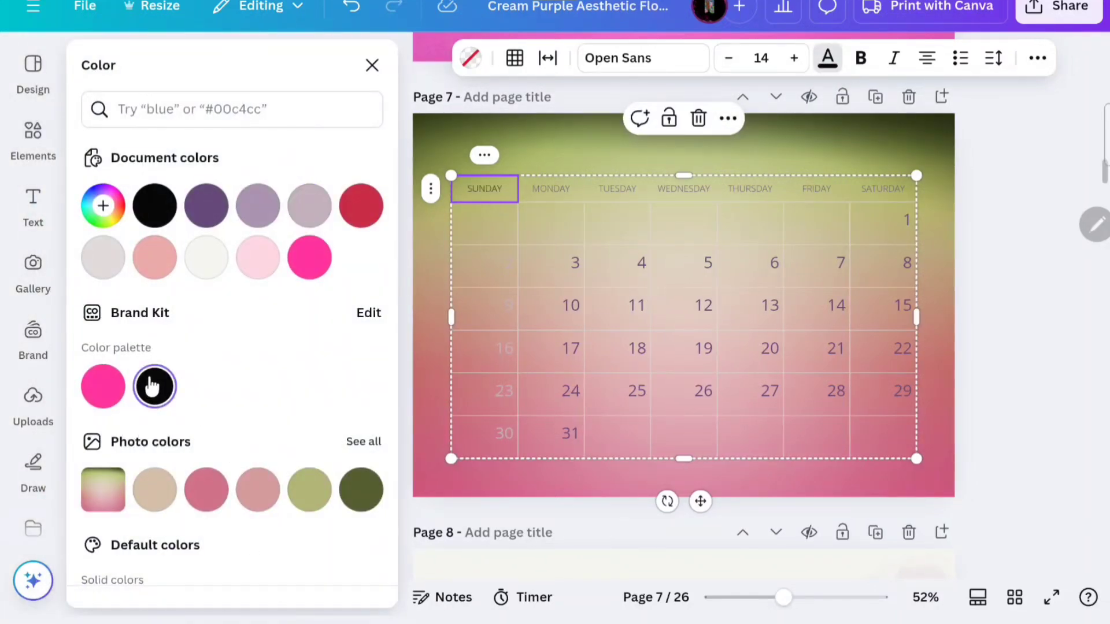
- Recolor the March grid's Sunday dates 2, 9, 16, 23 and 30 to black
click(479, 250)
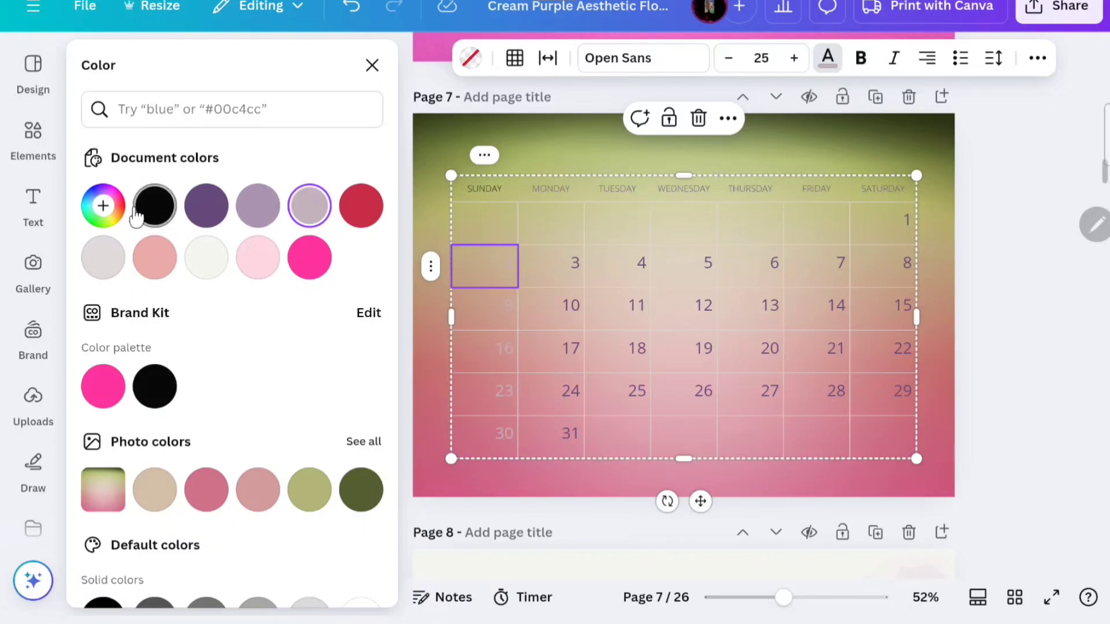
click(154, 206)
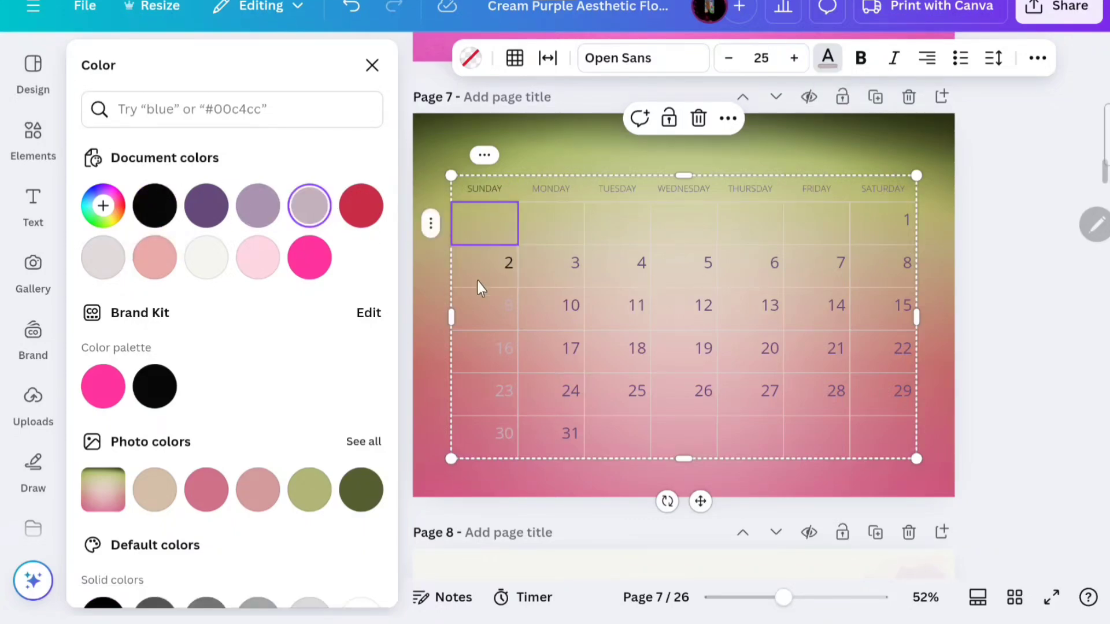
click(477, 303)
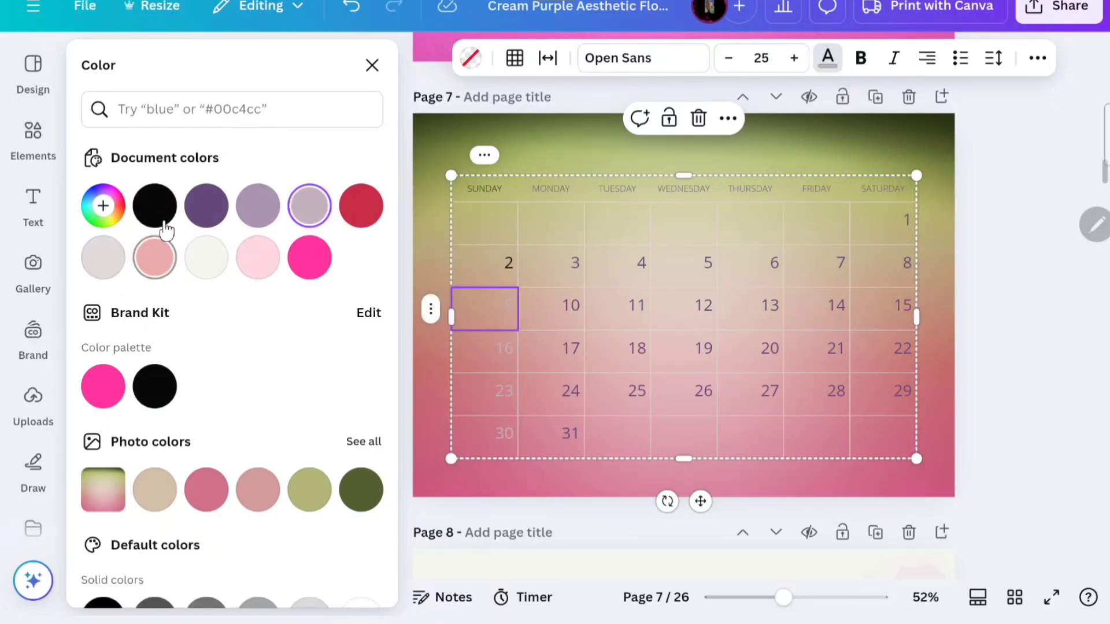
click(165, 226)
click(487, 372)
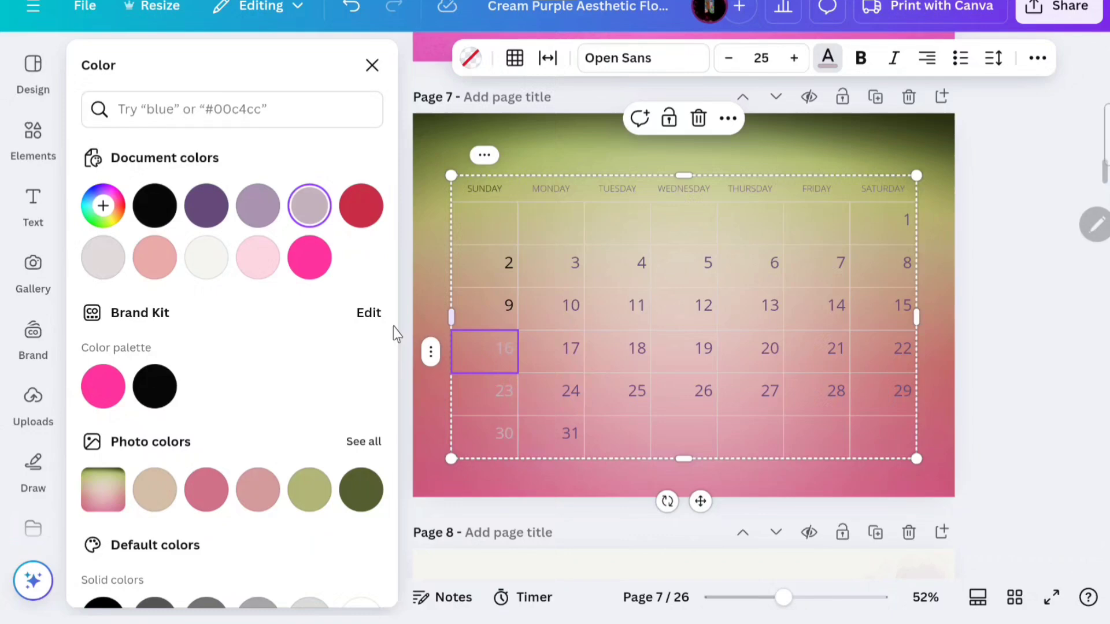
click(152, 209)
click(496, 394)
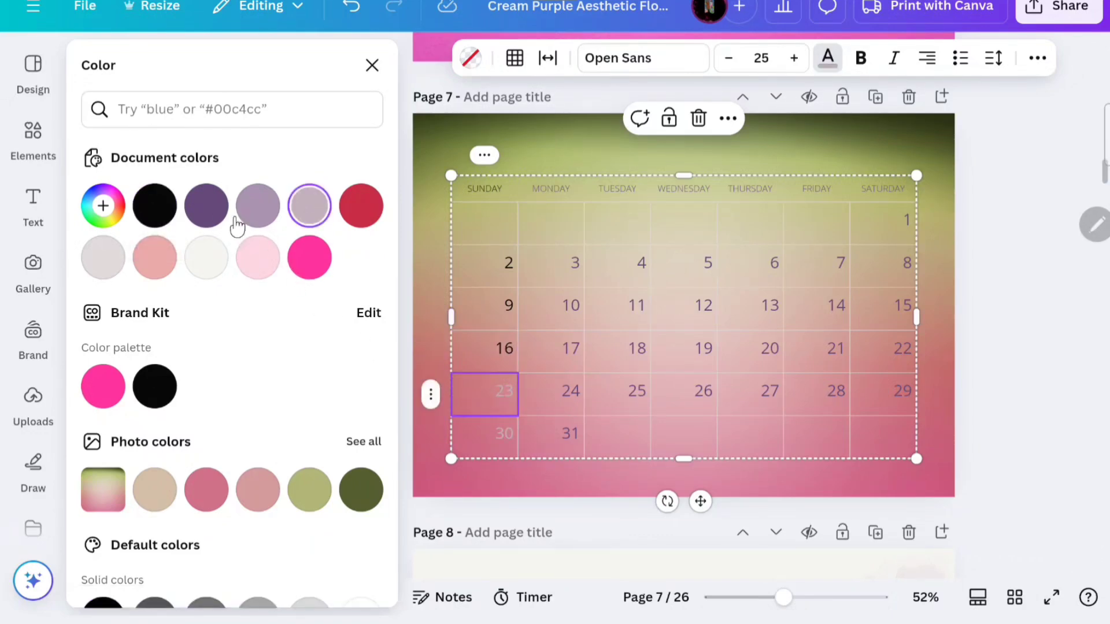
click(155, 207)
click(505, 437)
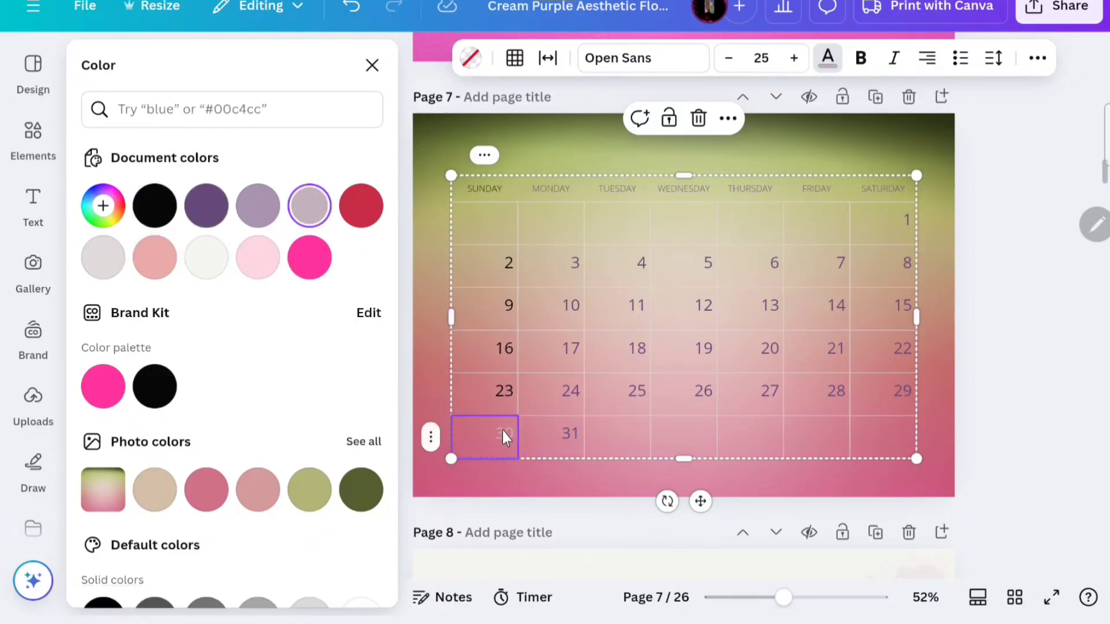
click(155, 206)
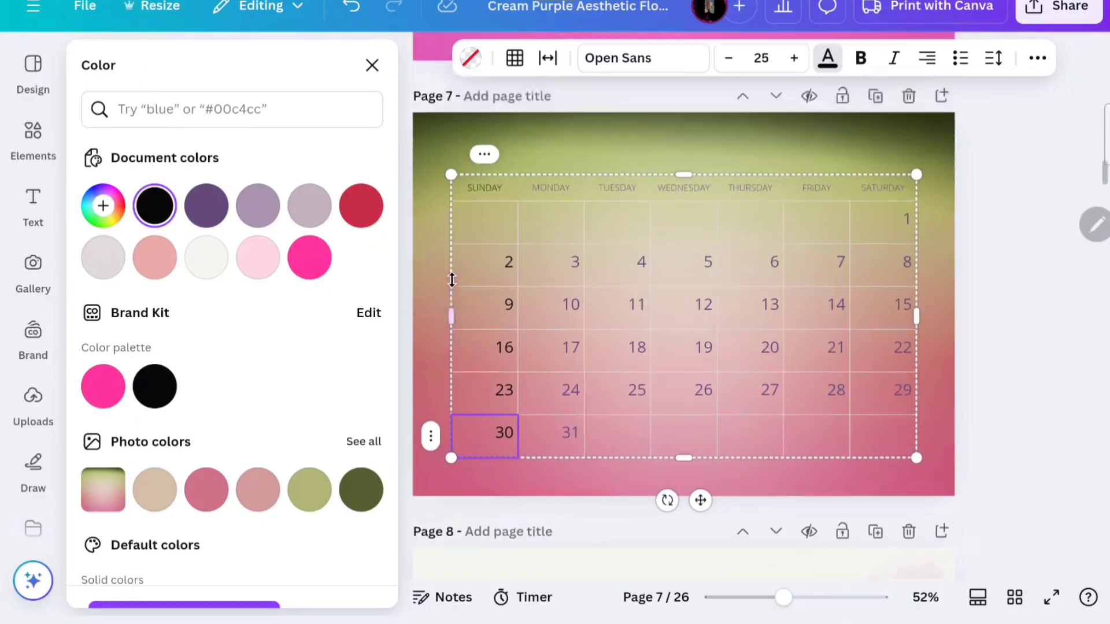
- Review the calendar pages, comparing the customized cover through March with the template pages that follow, and return to the cover
scroll(451, 283, up, 5)
scroll(457, 273, up, 10)
scroll(464, 267, up, 4)
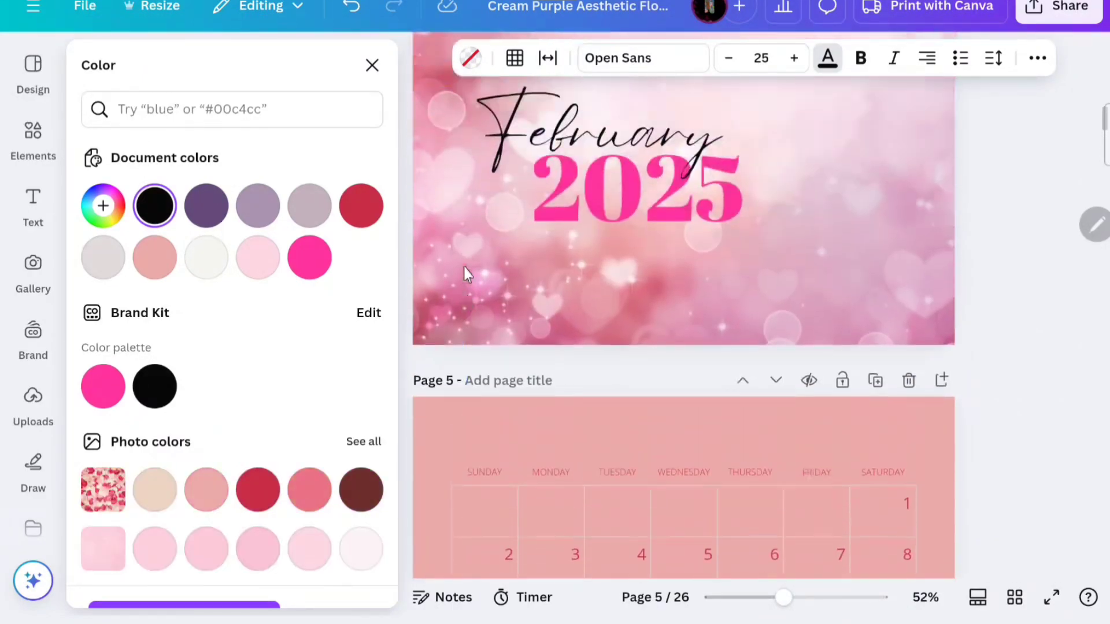
scroll(467, 273, up, 15)
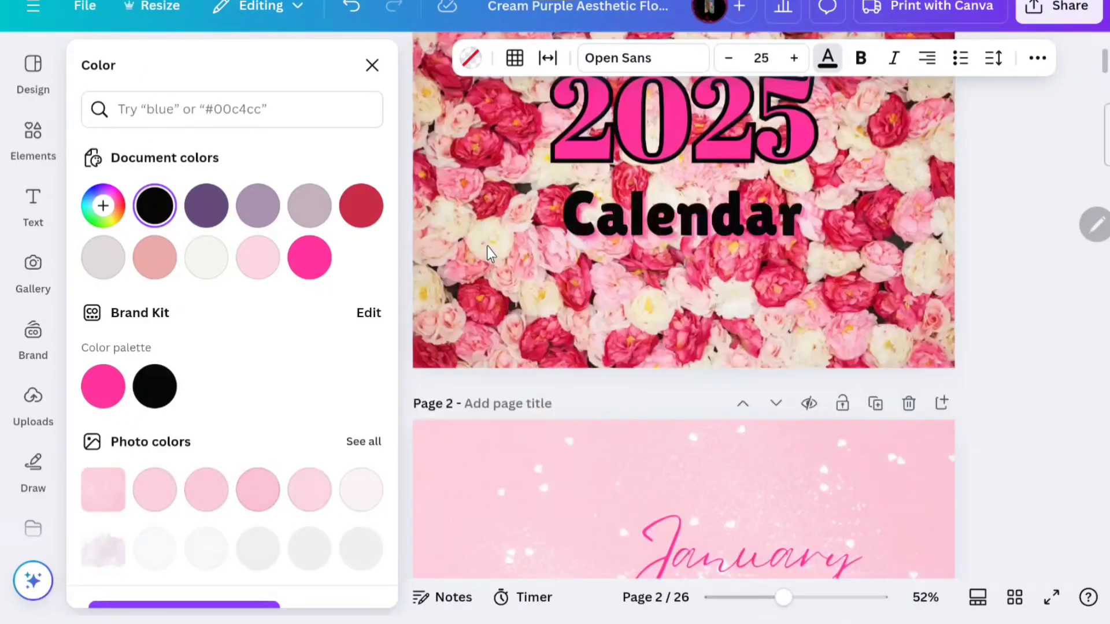
scroll(487, 247, down, 6)
scroll(487, 248, down, 20)
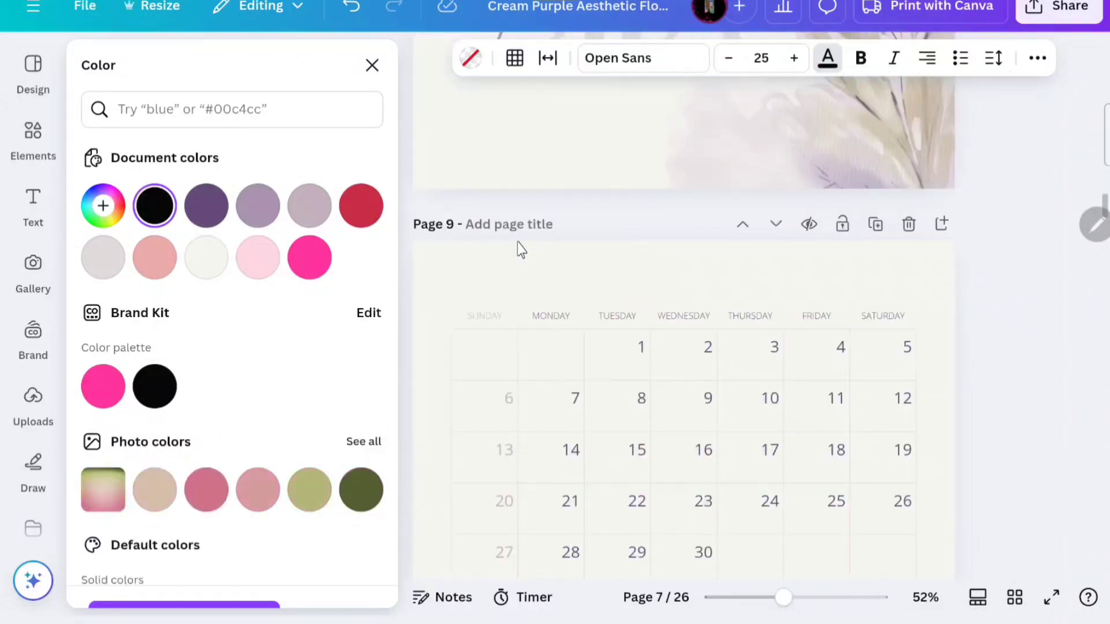
scroll(520, 251, down, 20)
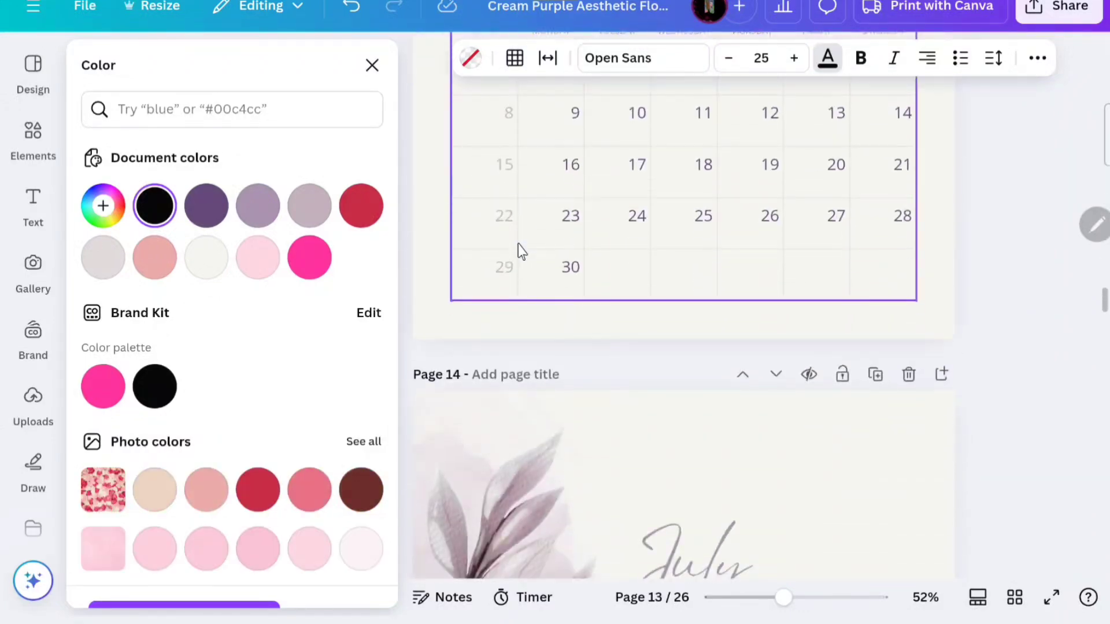
scroll(519, 249, up, 20)
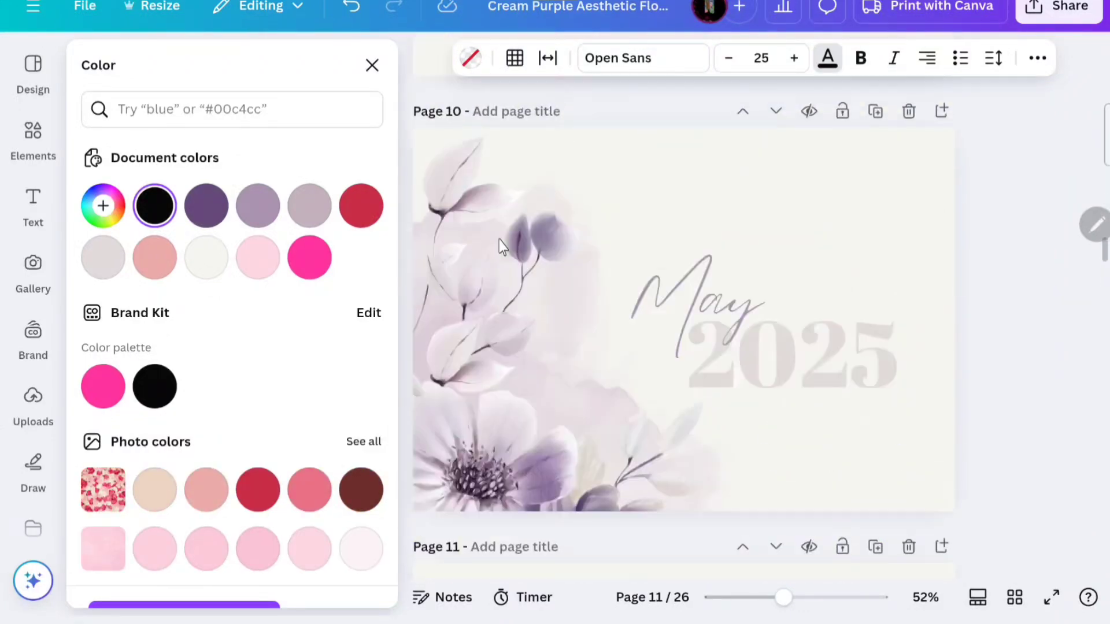
scroll(501, 239, up, 20)
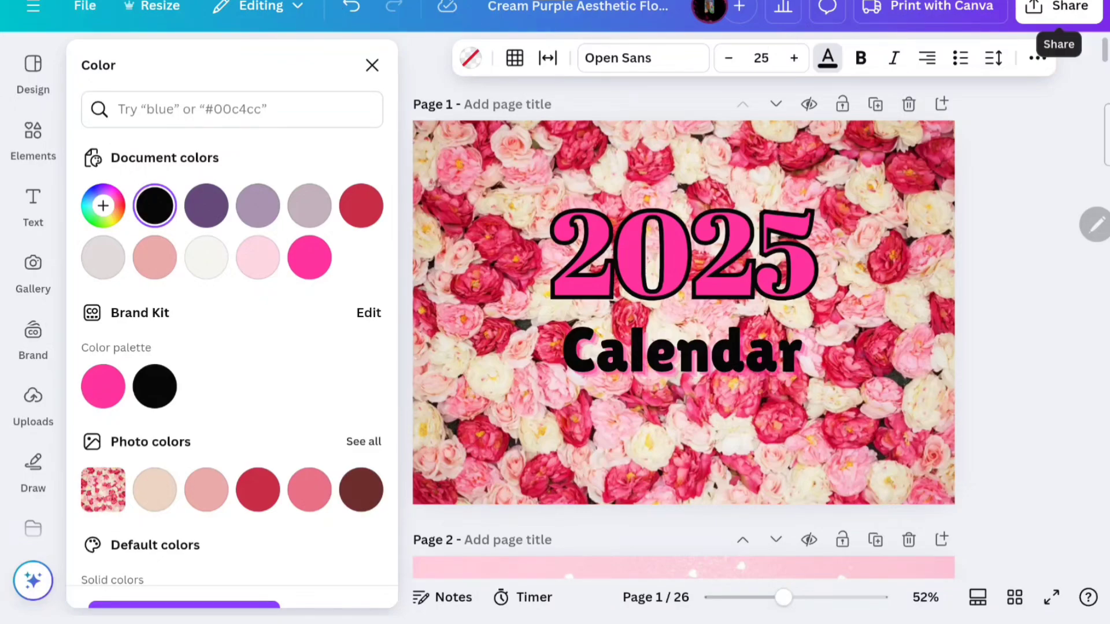
- Open the download settings for the calendar with PNG as the file type
click(1055, 4)
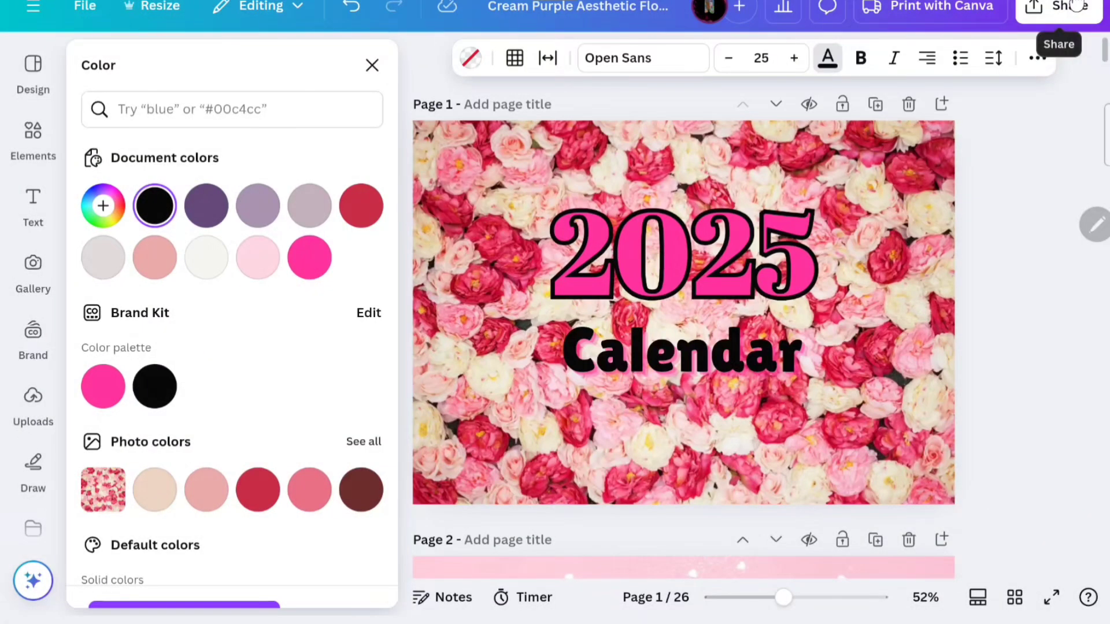
click(1058, 6)
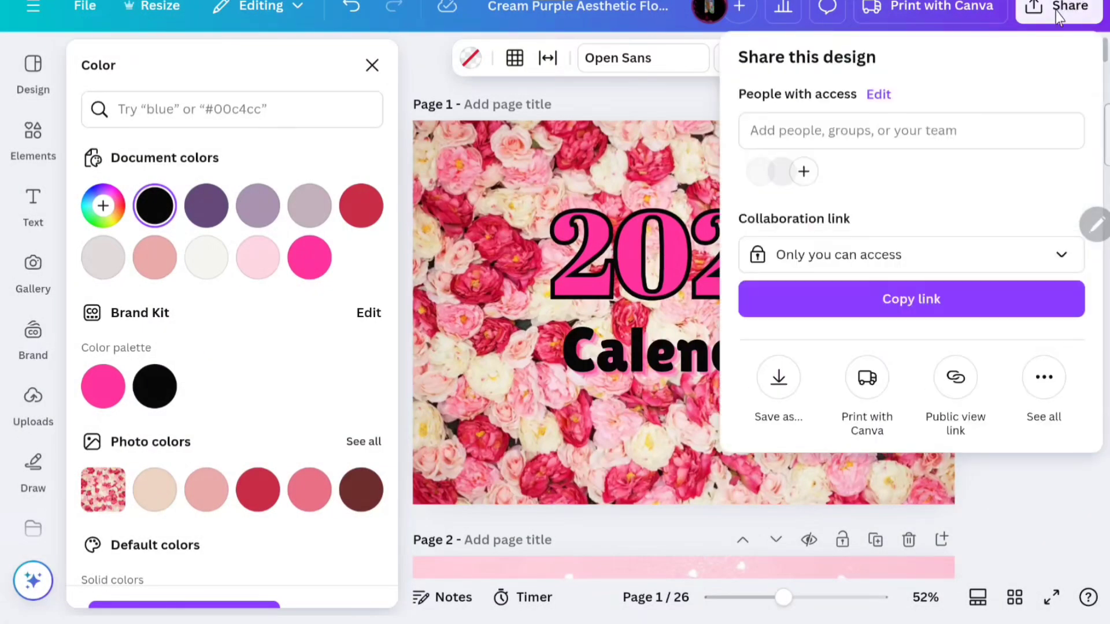
click(769, 383)
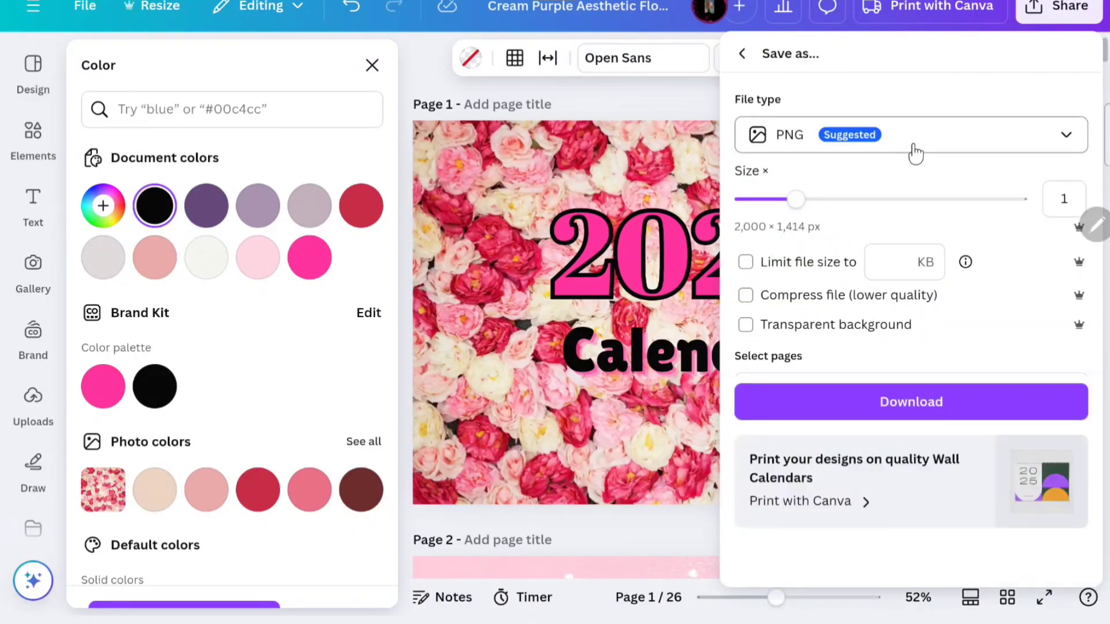
click(879, 250)
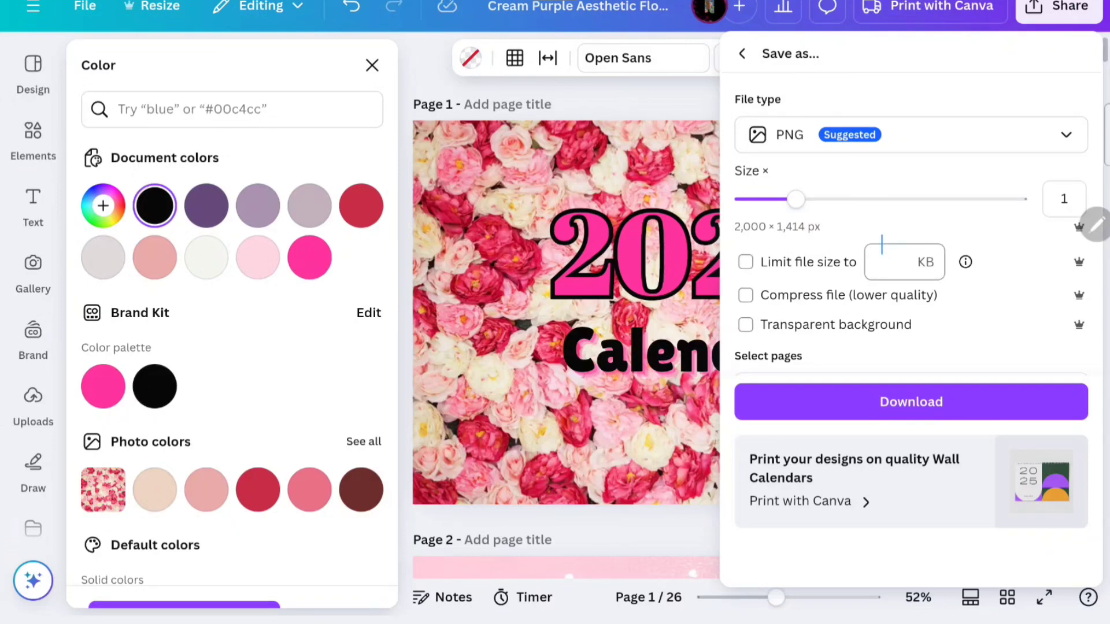
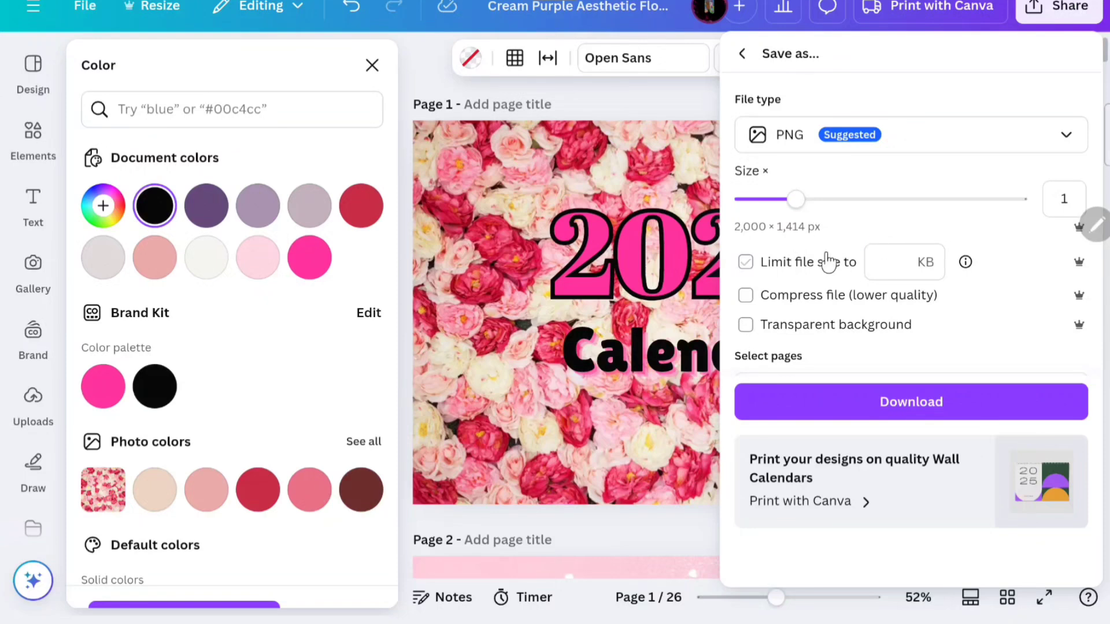
- Examine the remaining PNG download options and the list of pages that can be included in the download
scroll(827, 258, down, 2)
scroll(827, 257, up, 2)
scroll(826, 263, down, 2)
click(836, 308)
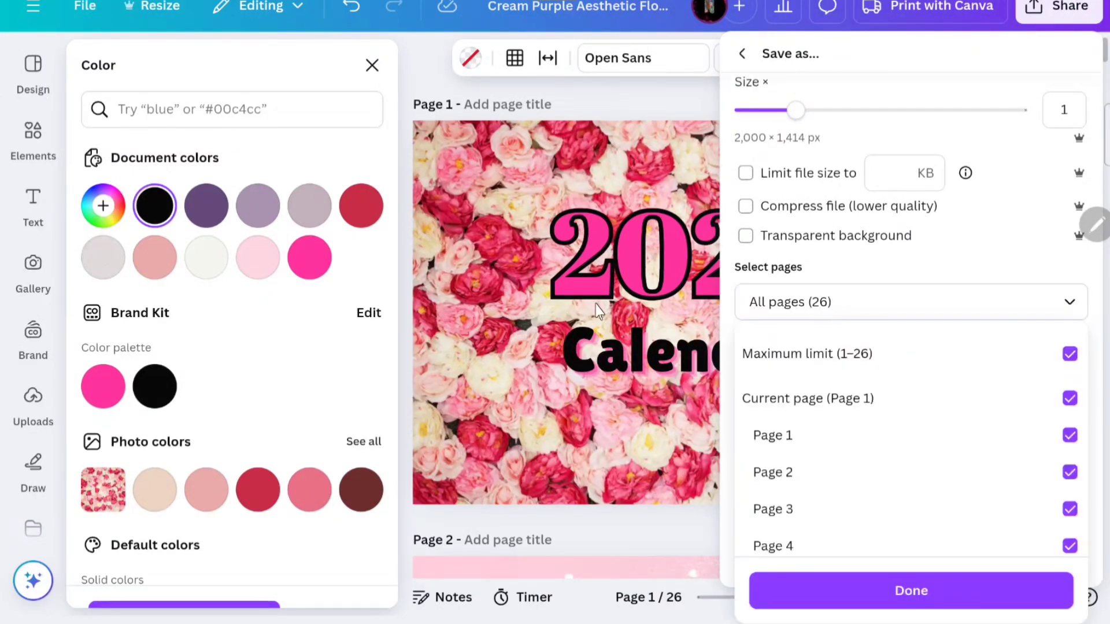
click(584, 283)
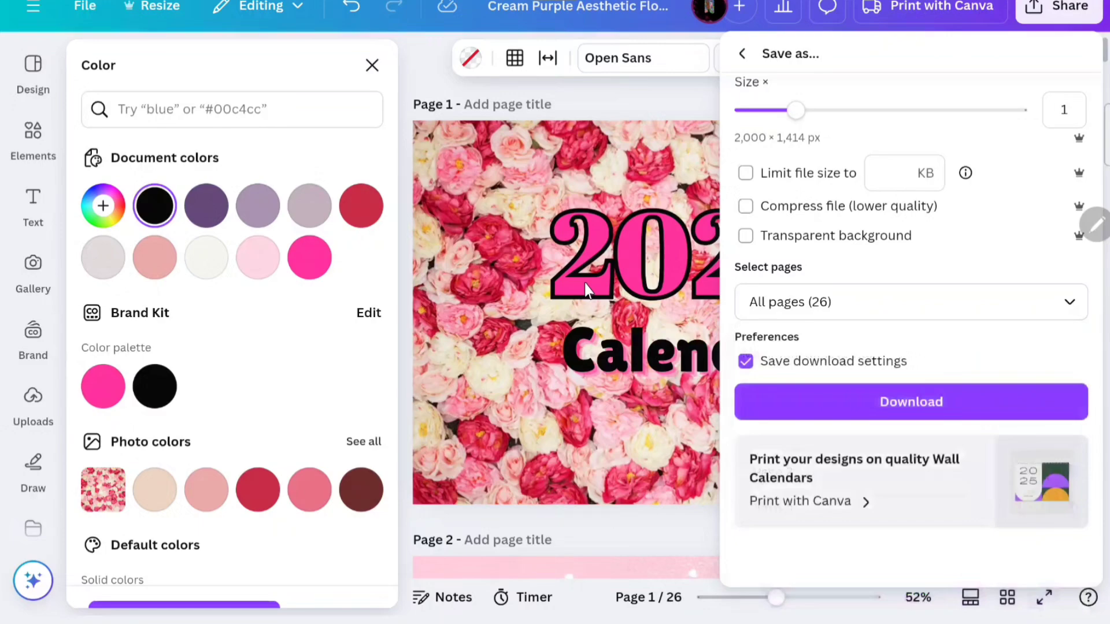
- Dismiss the download settings and leave the calendar design for the home page
click(509, 303)
scroll(613, 301, down, 6)
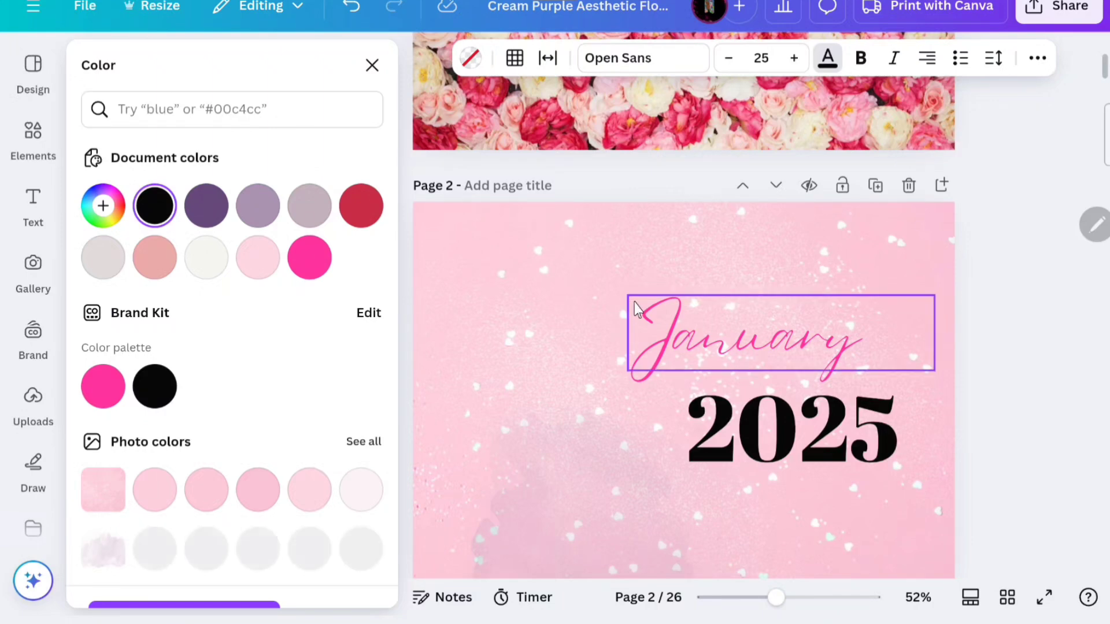
scroll(633, 312, down, 3)
scroll(634, 312, down, 4)
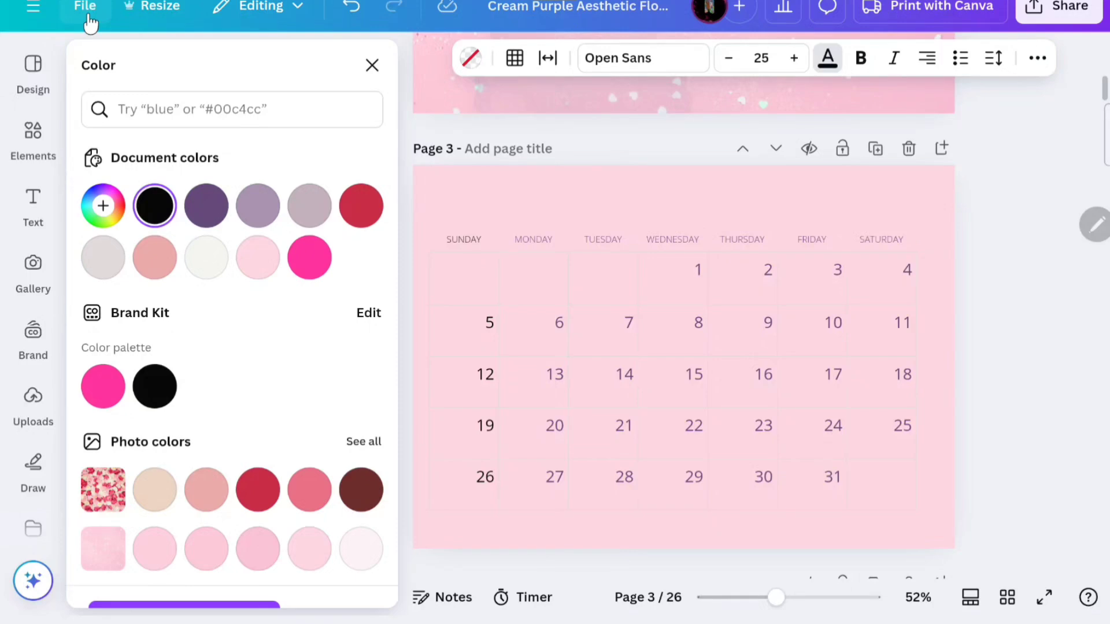
click(31, 8)
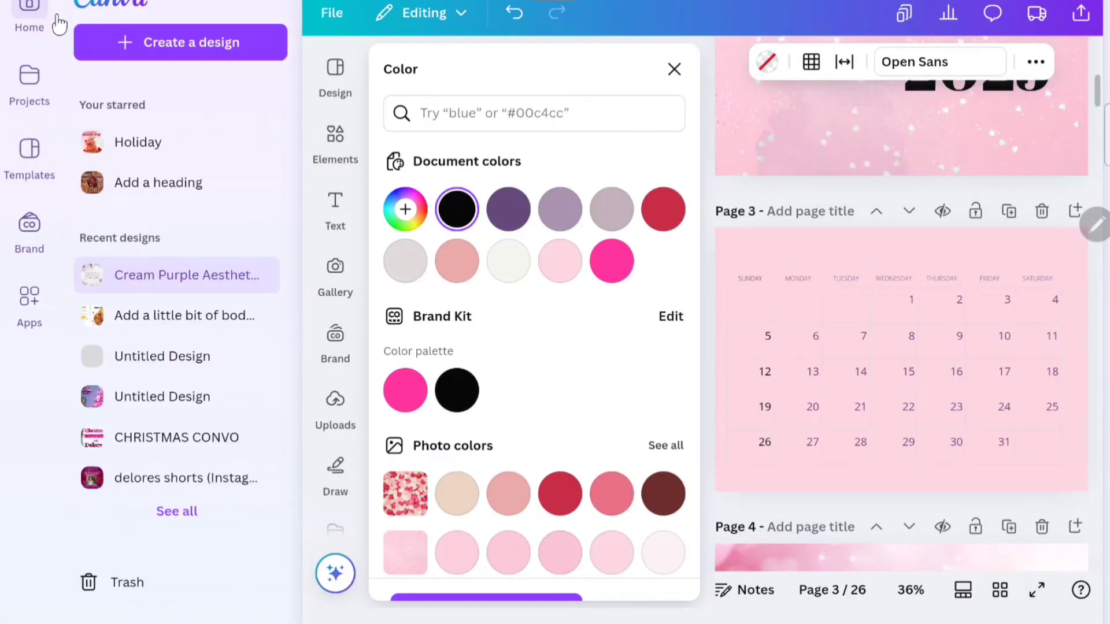
click(33, 18)
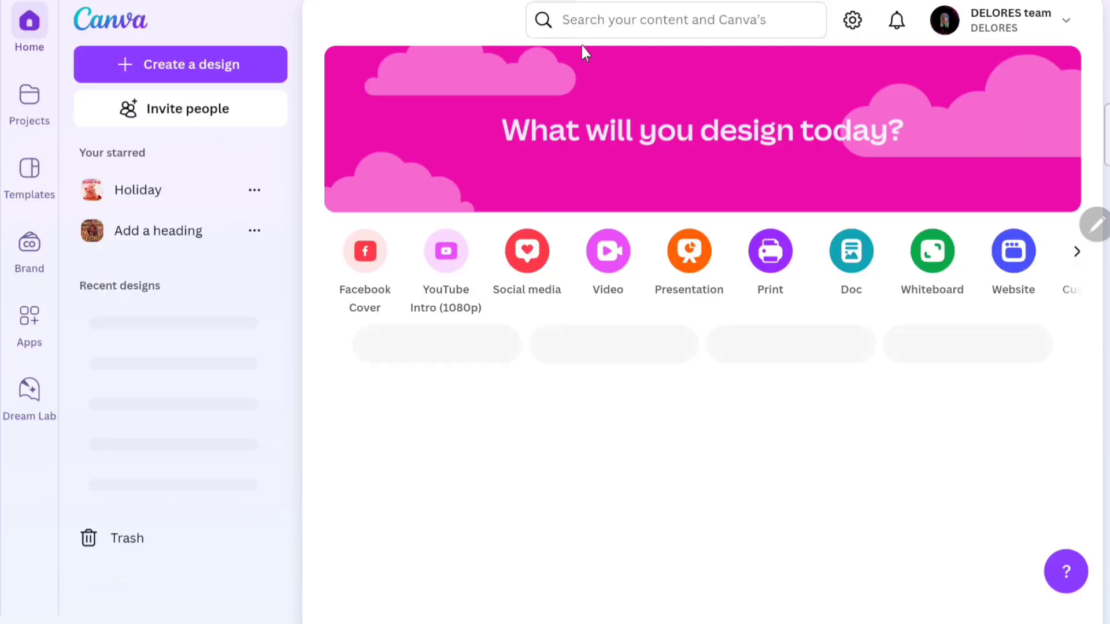
- Search for "vision boards photo collage"
click(582, 23)
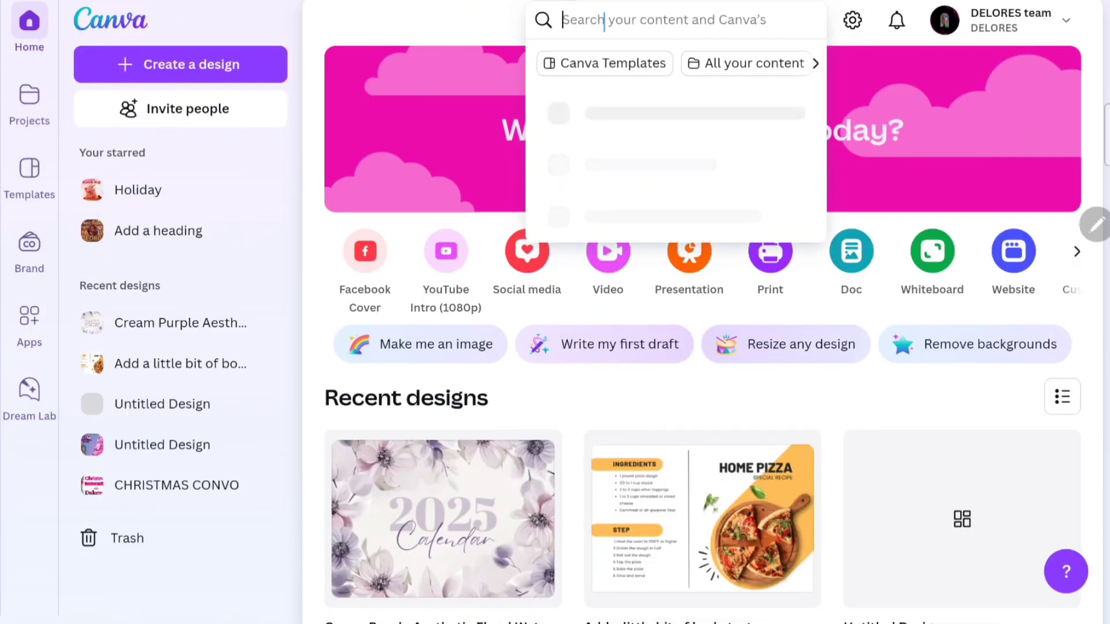
text(vision)
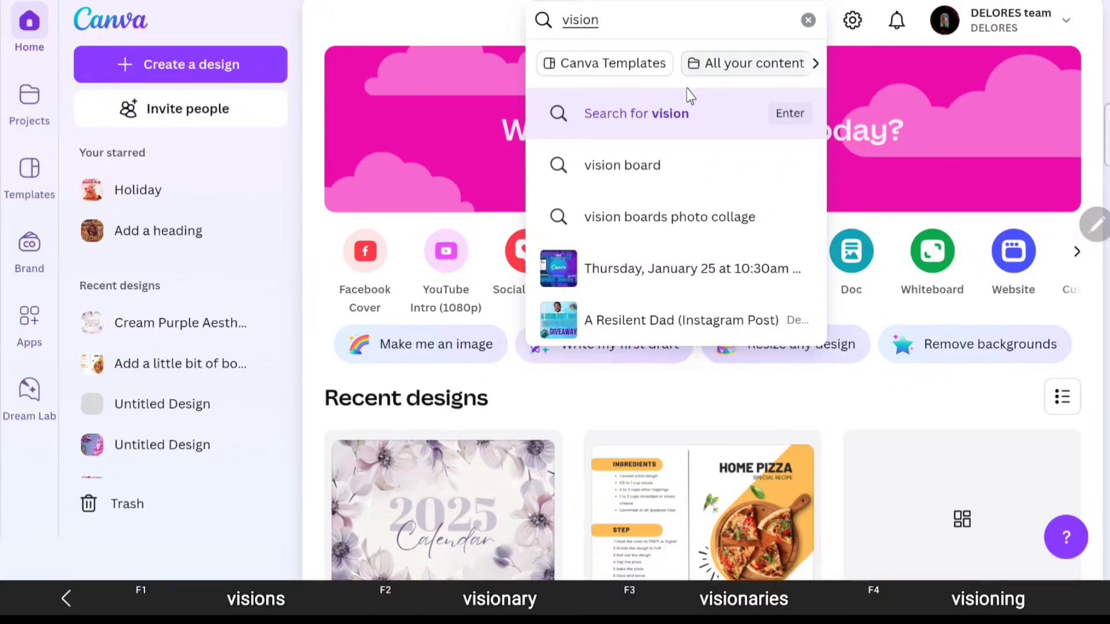
click(640, 223)
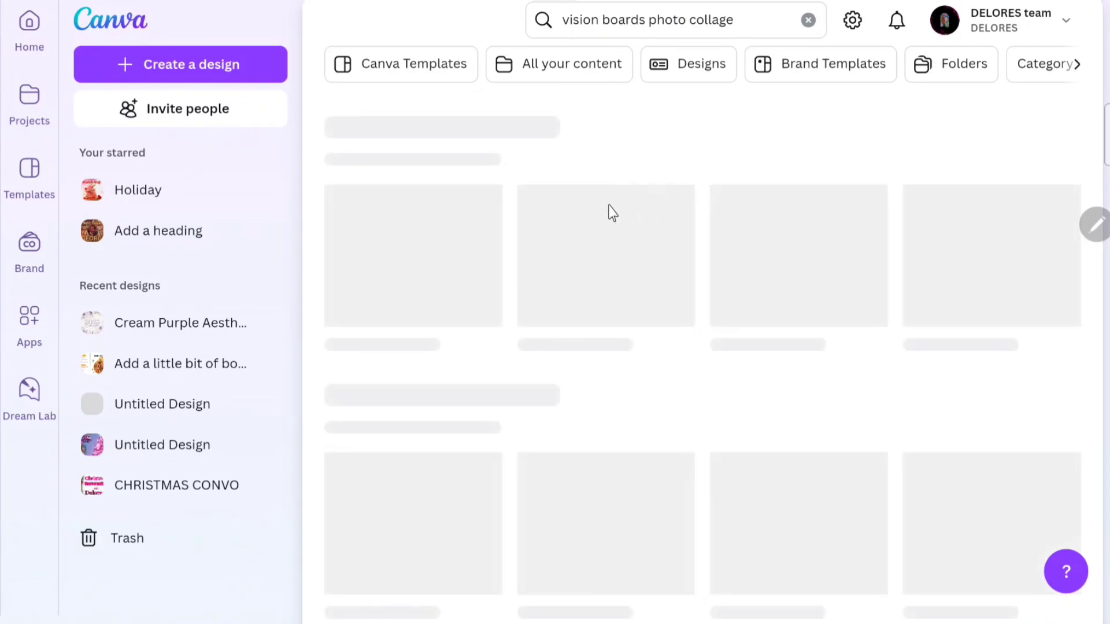
- Find the Pastel Pink Cute Vision Board Photo Collage among the Canva templates and open it for customizing
scroll(471, 246, down, 5)
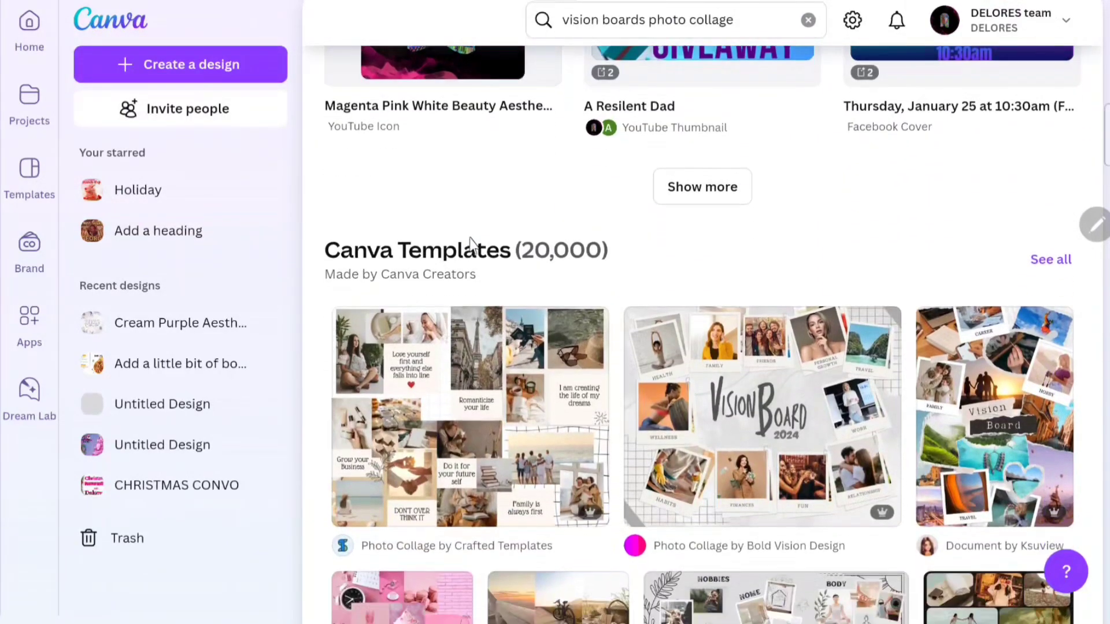
scroll(471, 245, down, 5)
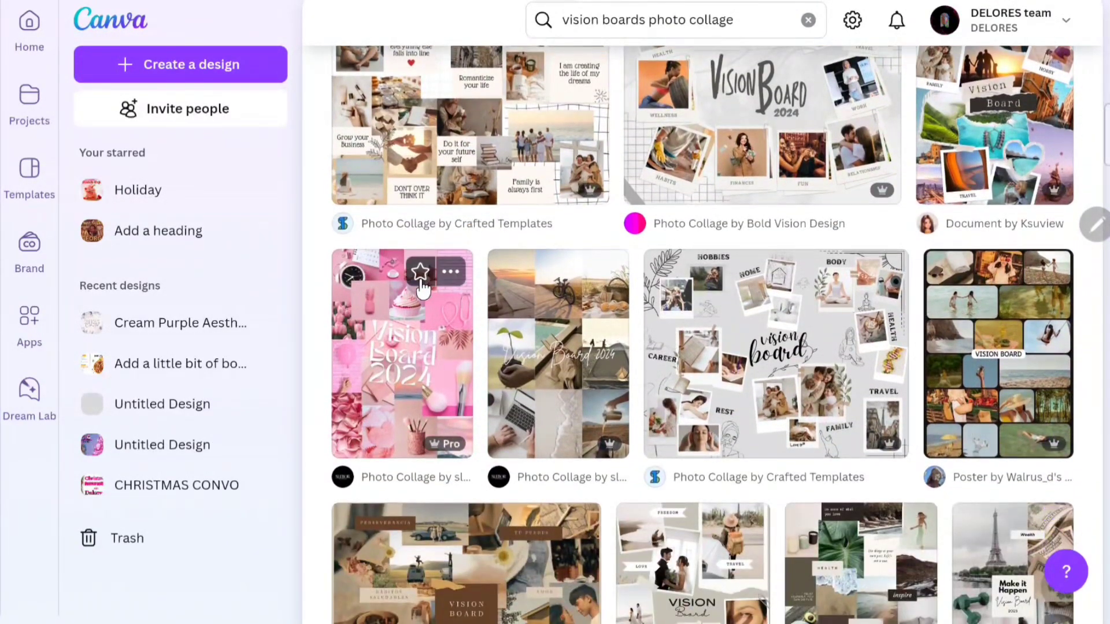
scroll(423, 287, up, 1)
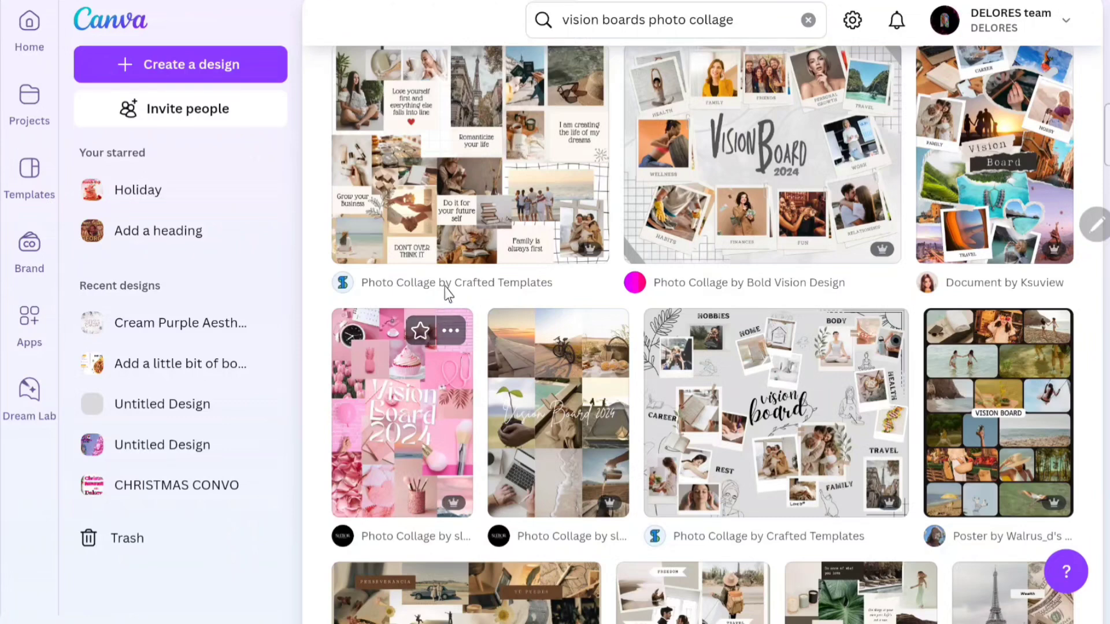
scroll(444, 296, down, 1)
mouse_move(447, 300)
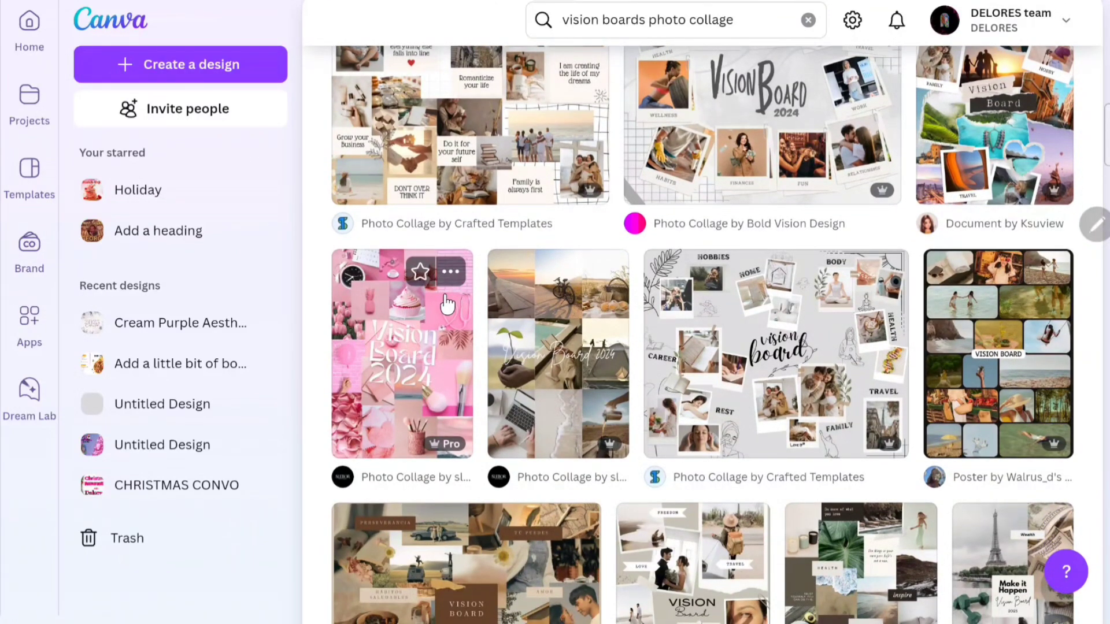
click(420, 331)
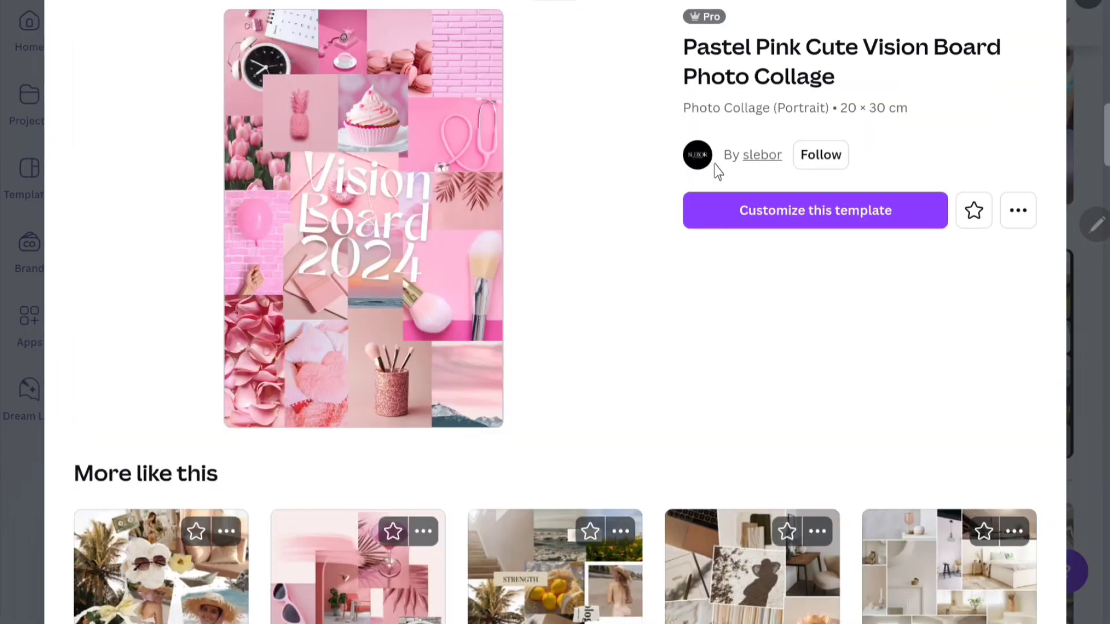
click(736, 217)
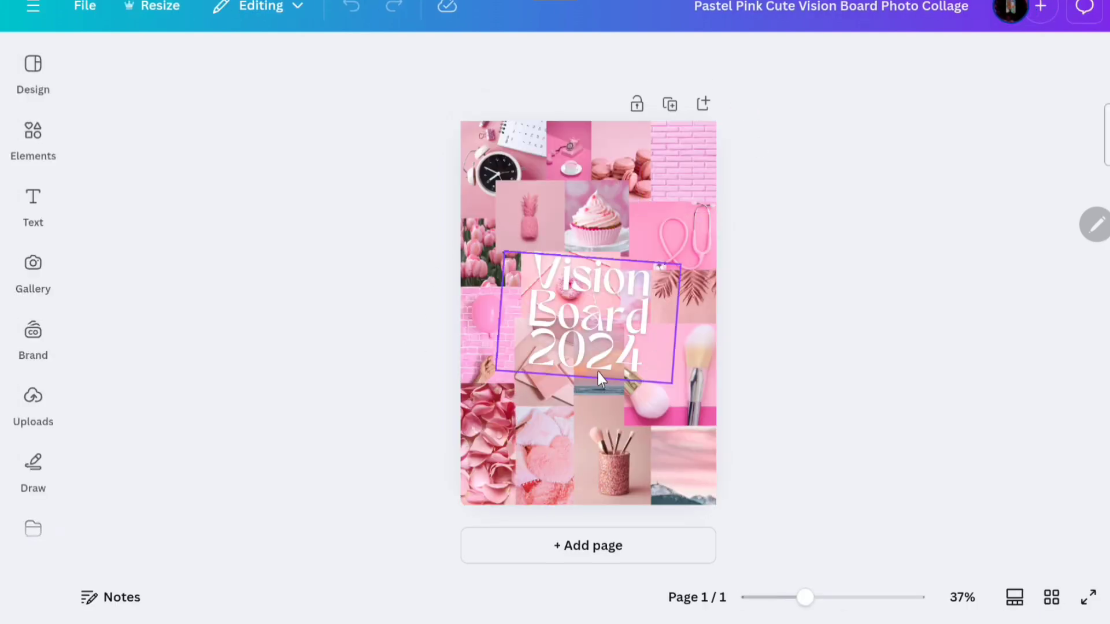
- Change the year in the collage's title text to 2025, keeping the words "Vision Board"
click(642, 347)
scroll(641, 347, down, 3)
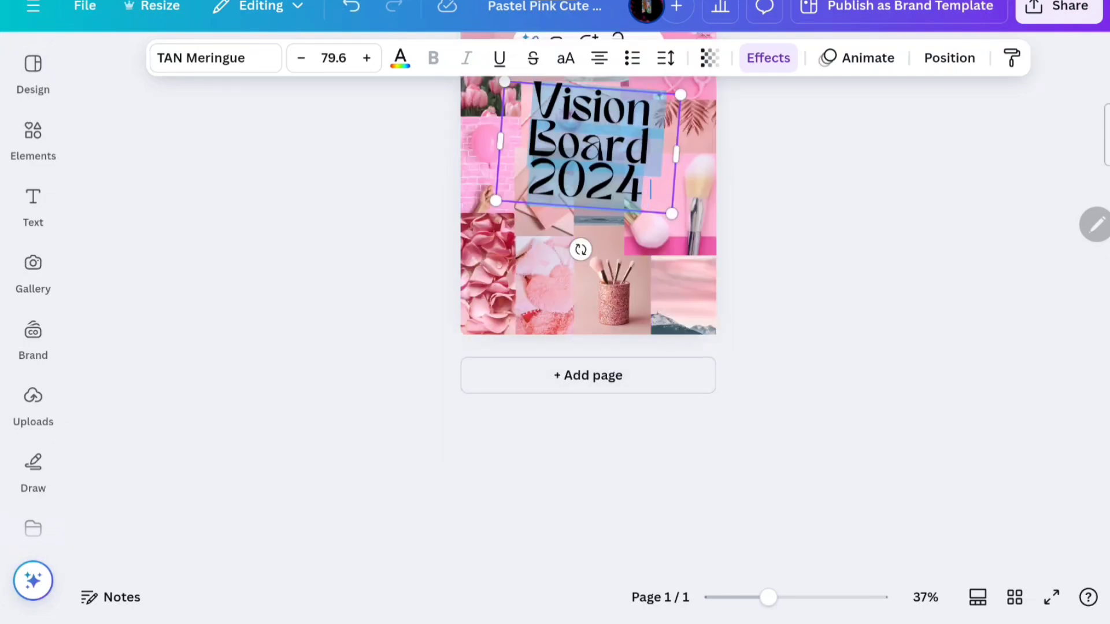
click(625, 188)
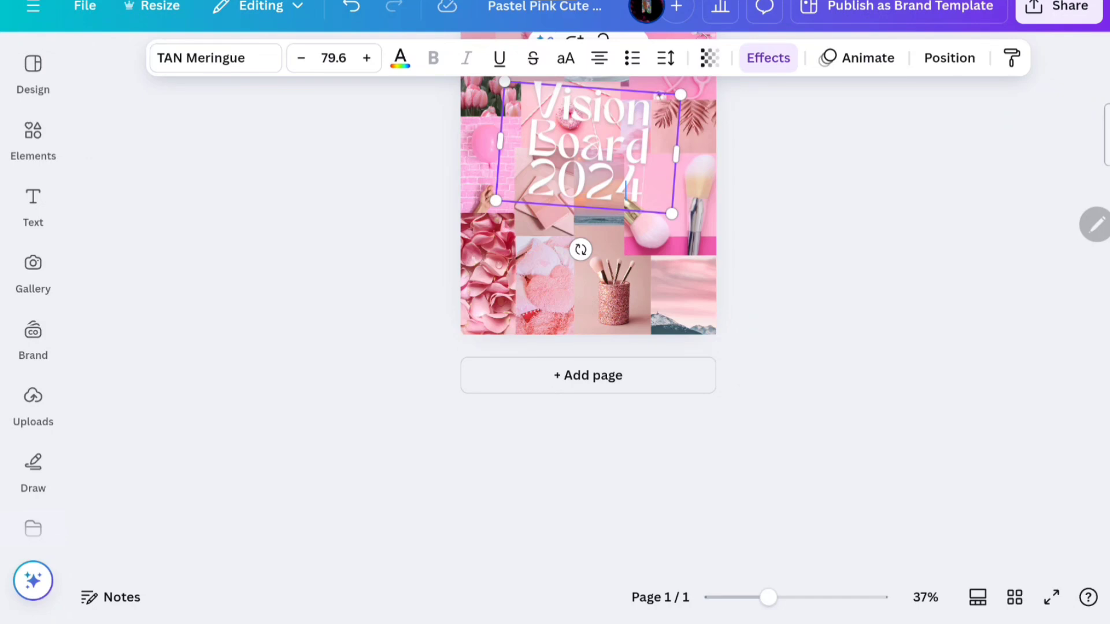
key(BackSpace)
text(5)
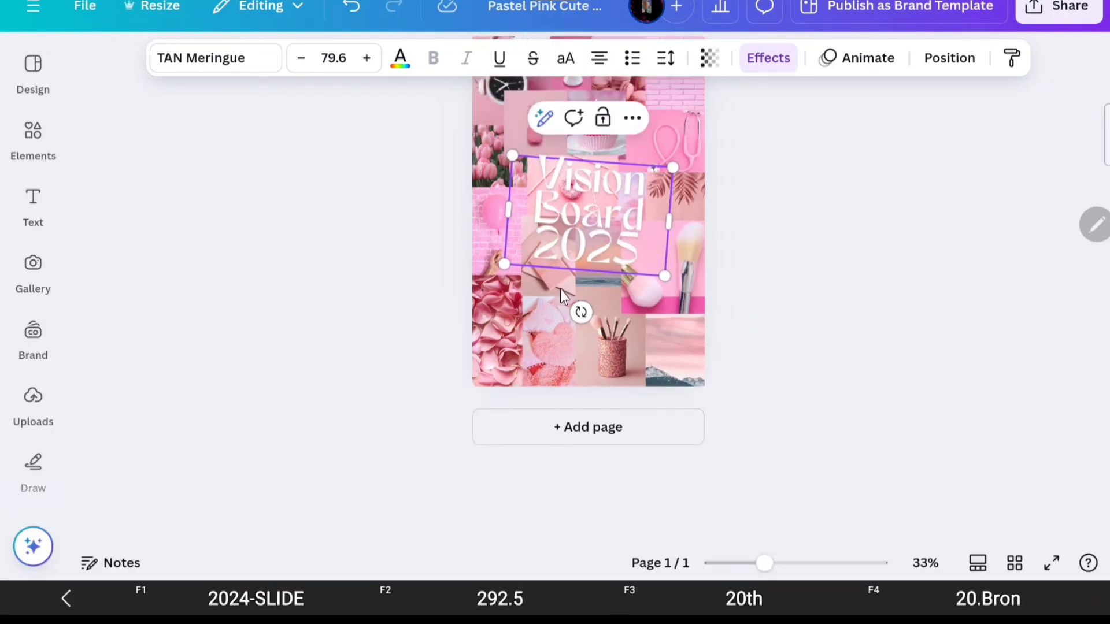
scroll(560, 289, up, 2)
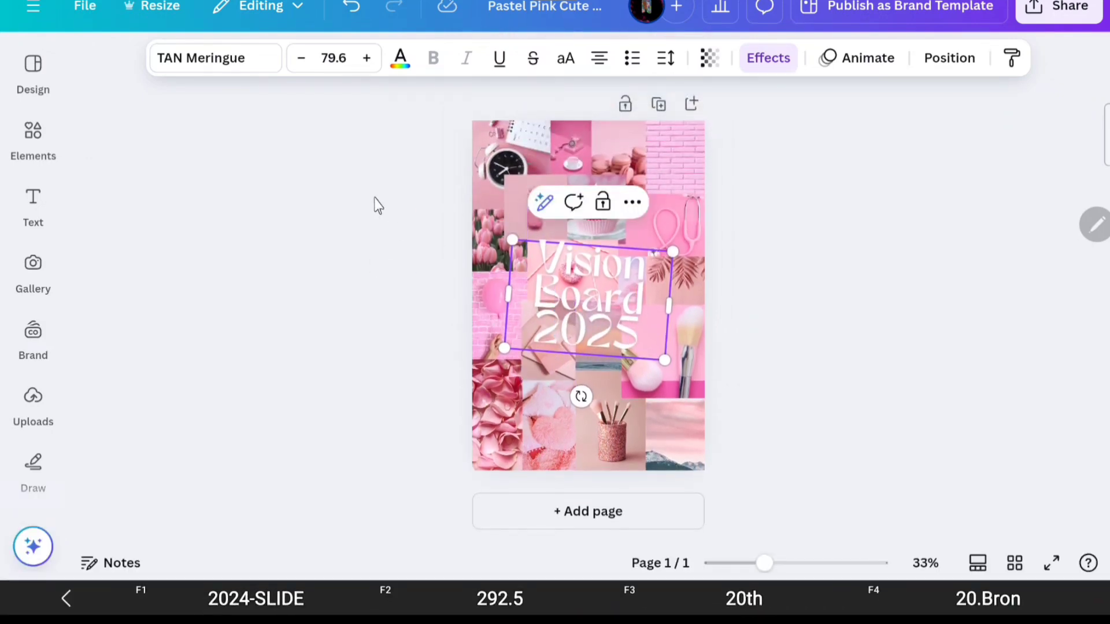
- Search the elements for "pink growth" and show all matching graphics
click(32, 214)
click(45, 141)
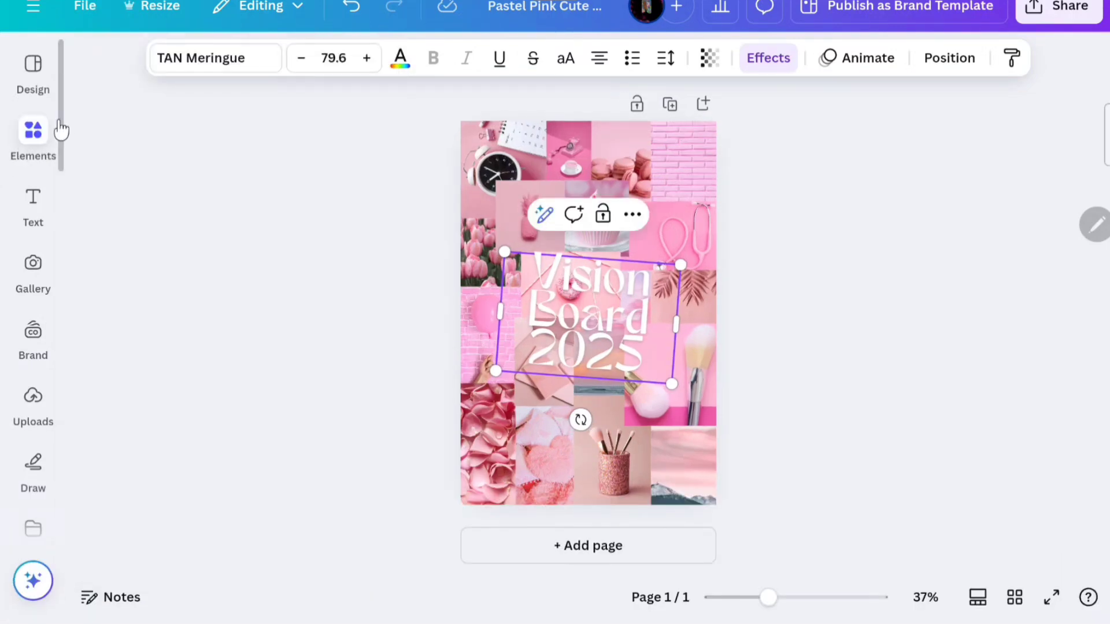
click(47, 139)
click(128, 66)
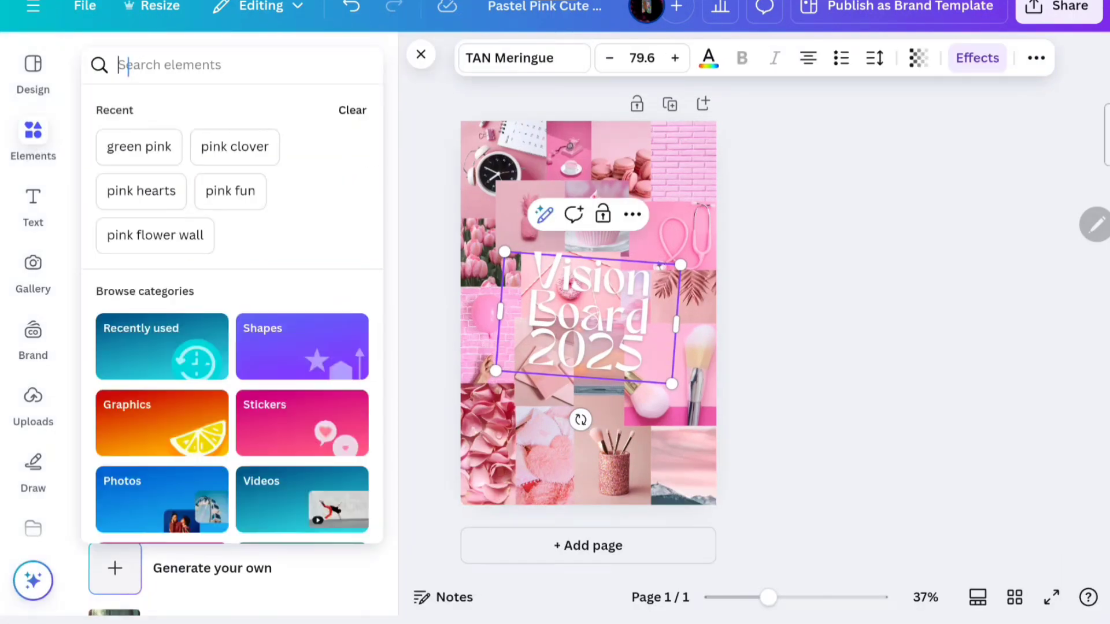
text(pink )
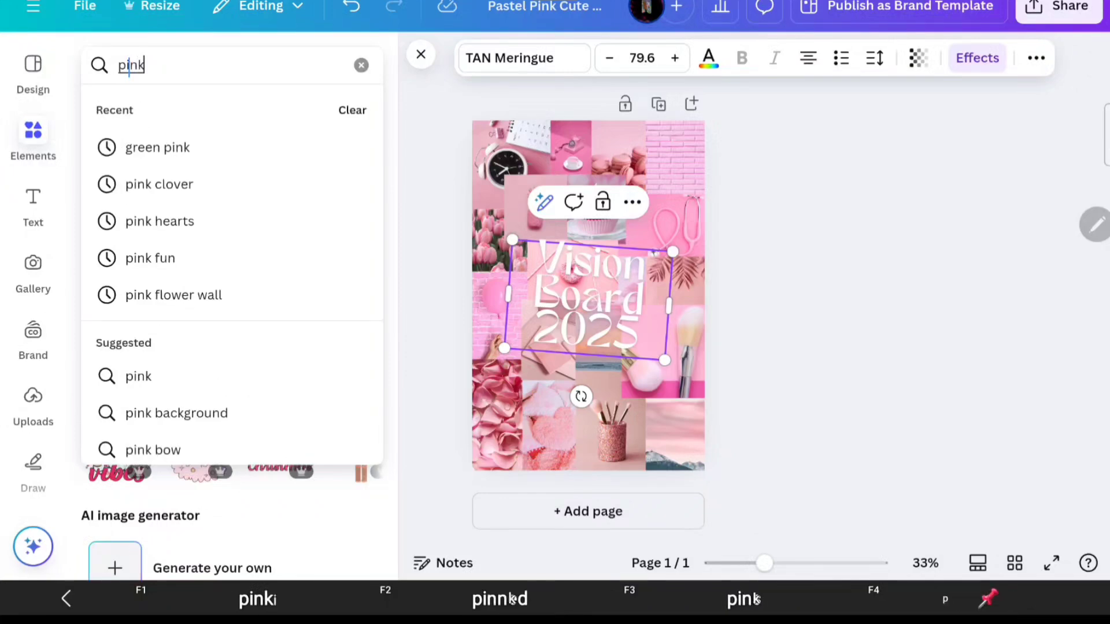
text(growth)
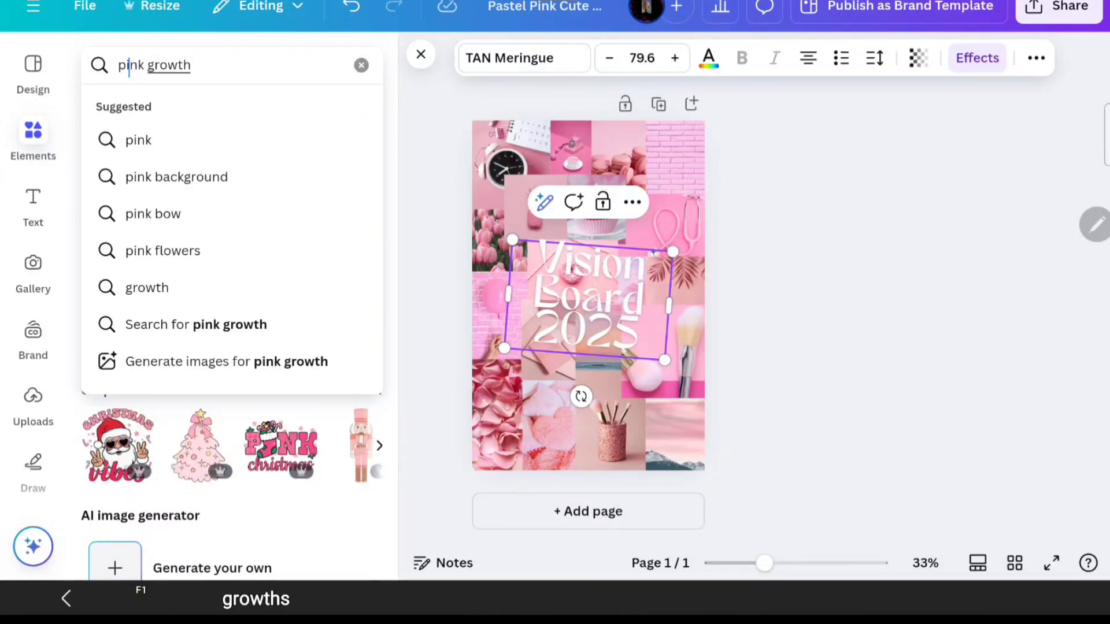
key(Return)
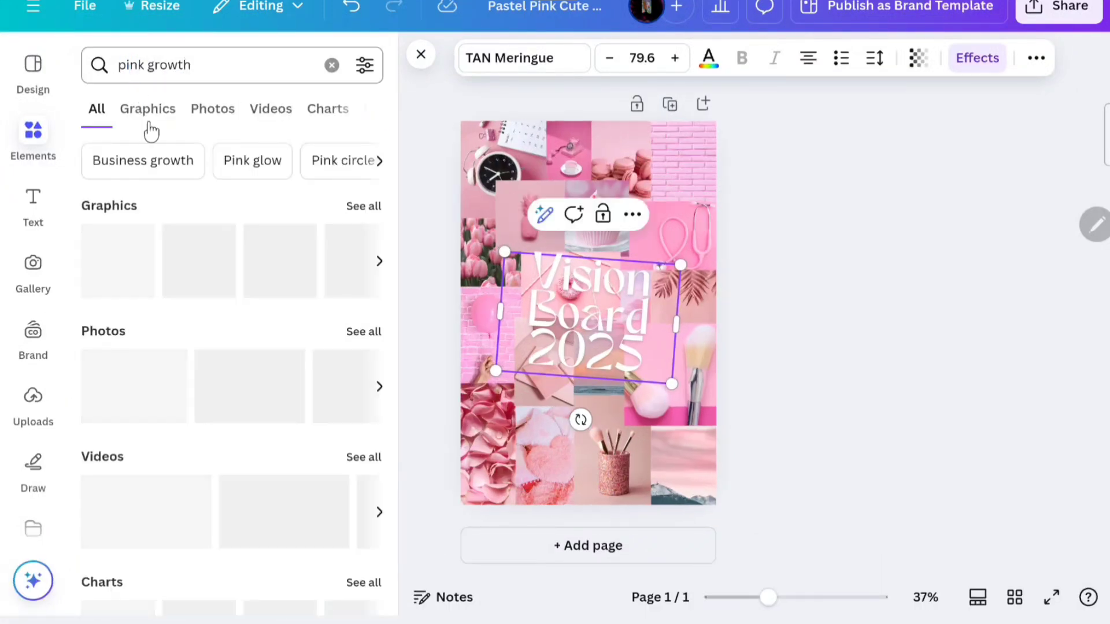
click(355, 209)
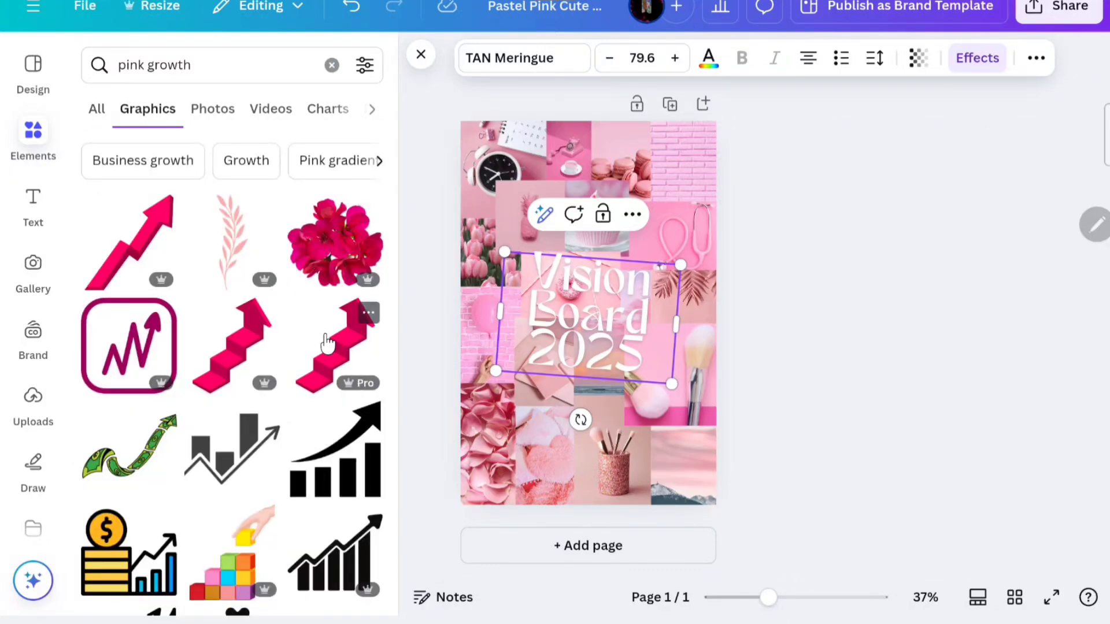
- Delete the photo of makeup brushes in a glitter holder and put the pink stair-step arrow graphic in its place
drag(345, 345, 346, 347)
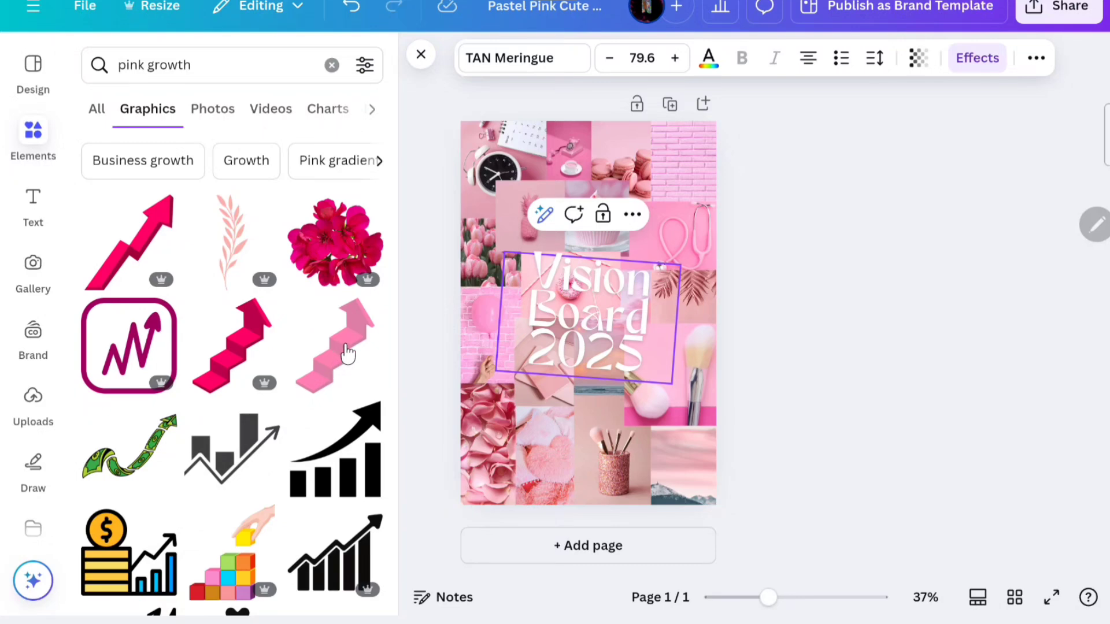
mouse_move(339, 355)
mouse_down()
mouse_move(564, 318)
mouse_move(346, 350)
mouse_up()
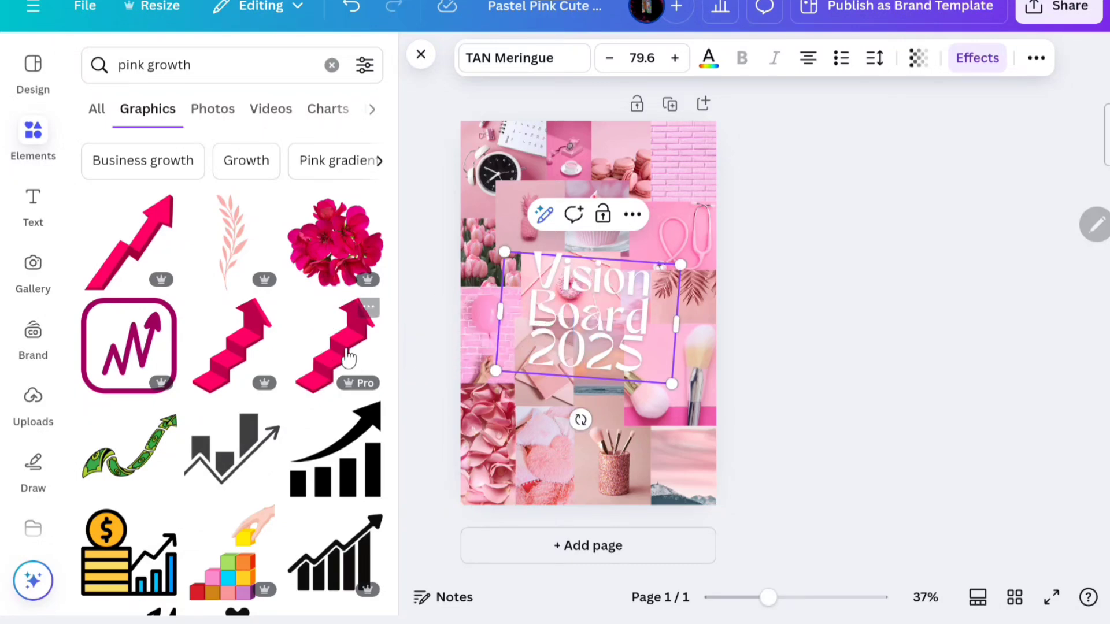
mouse_move(243, 343)
mouse_down()
mouse_move(604, 292)
mouse_move(245, 351)
mouse_up()
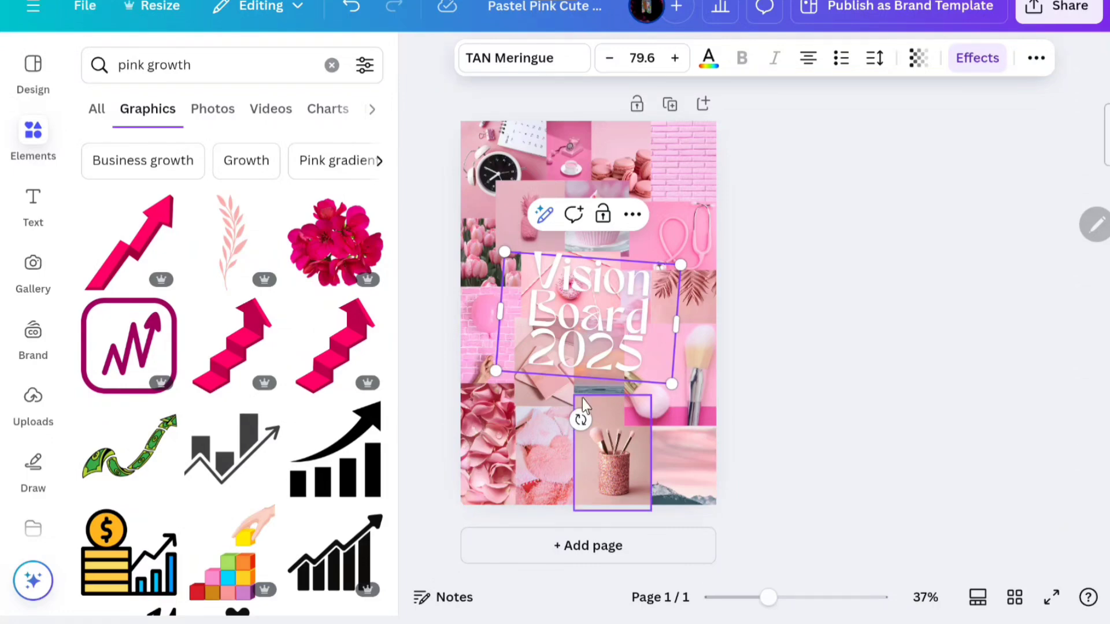
click(584, 425)
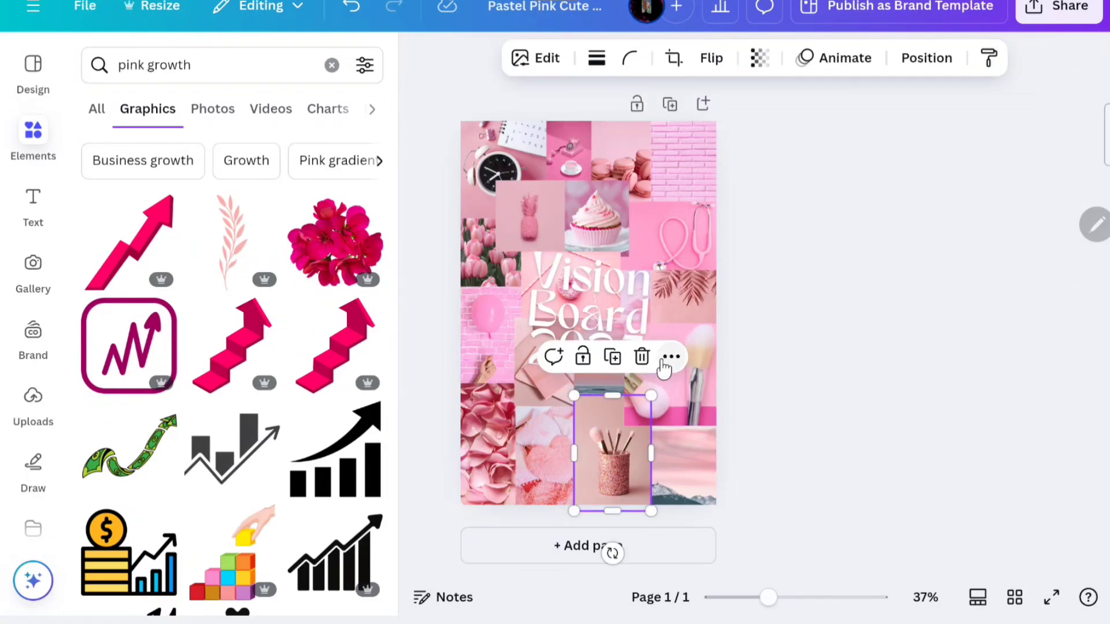
click(642, 357)
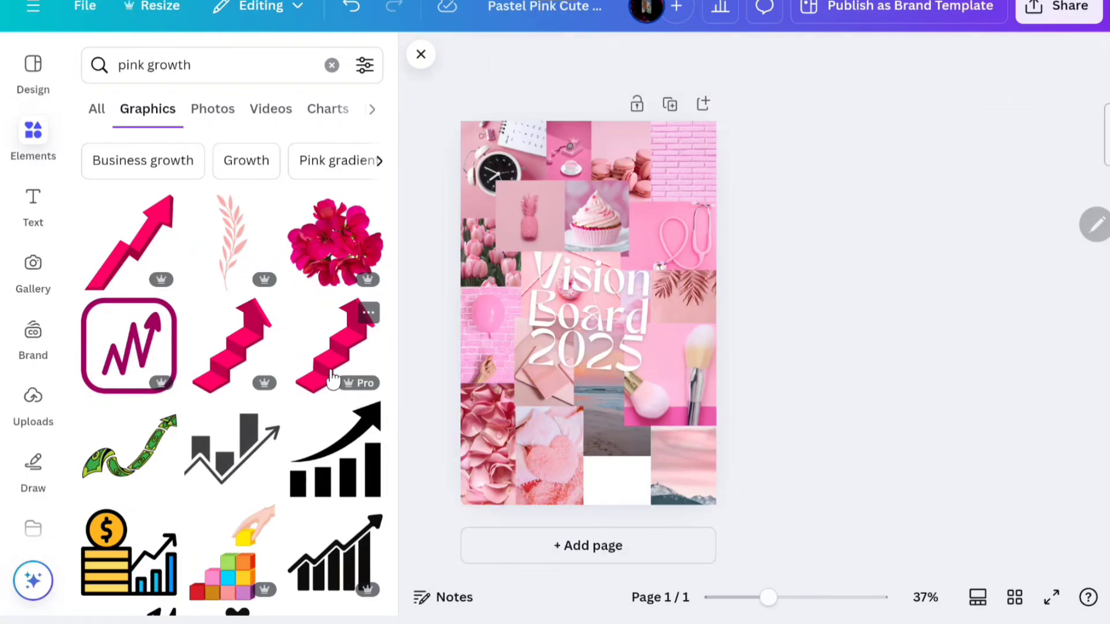
drag(321, 384, 583, 479)
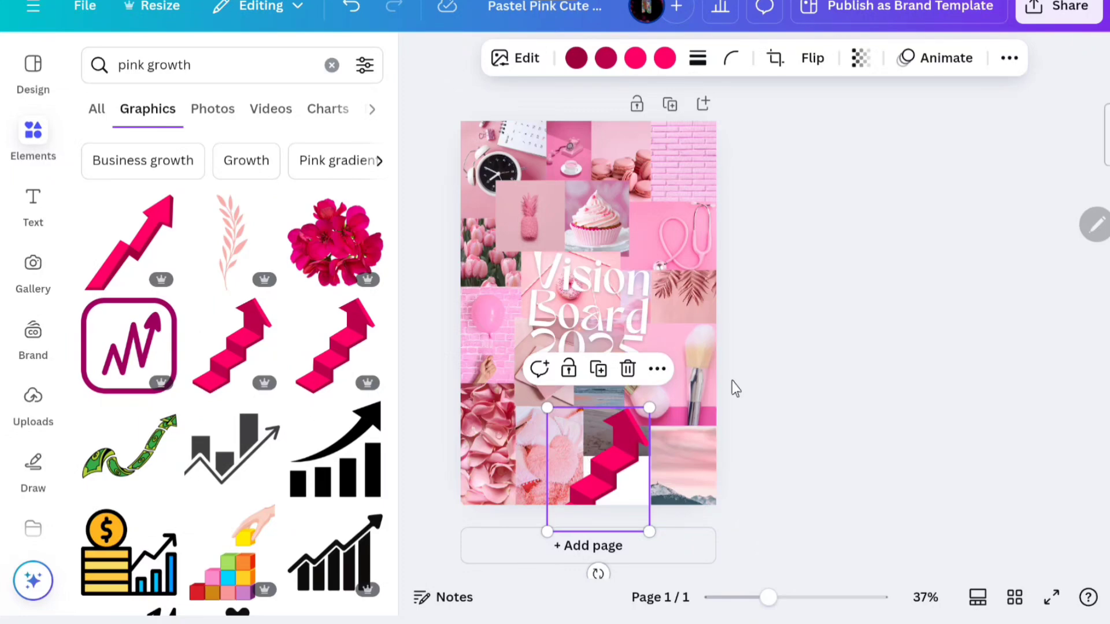
- Search the graphics for "pink hand" and browse the designs offered
click(253, 74)
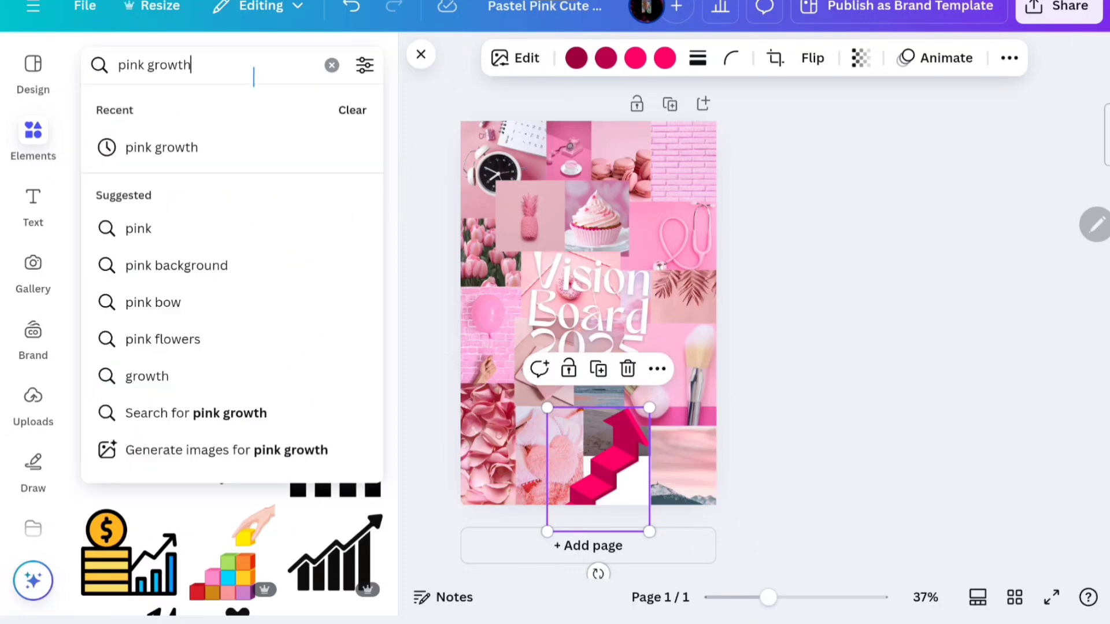
key(Return)
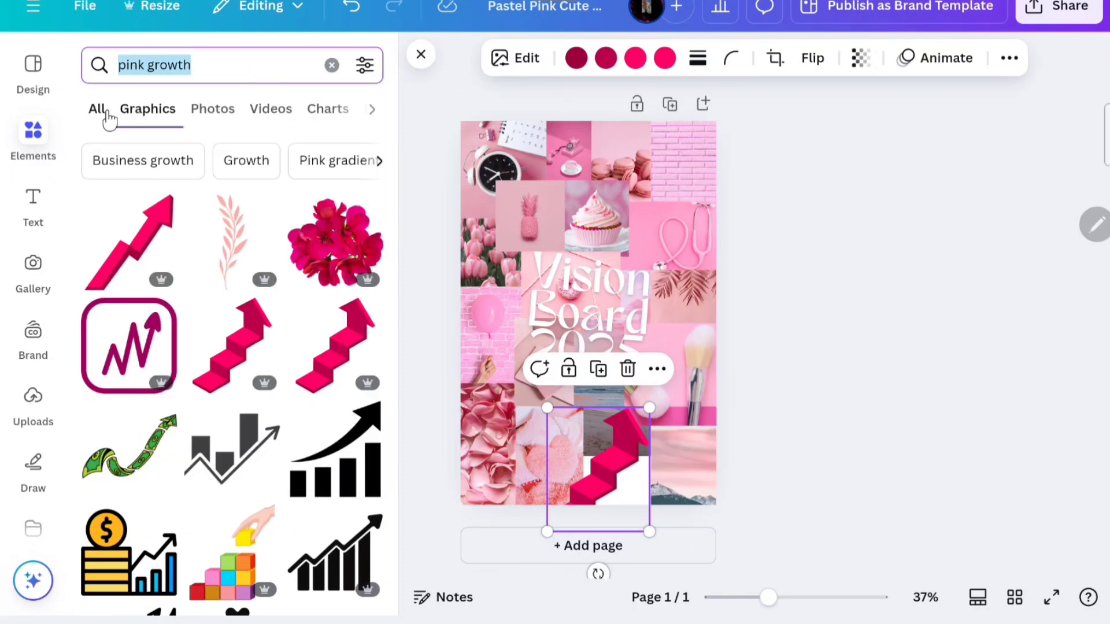
text(pink)
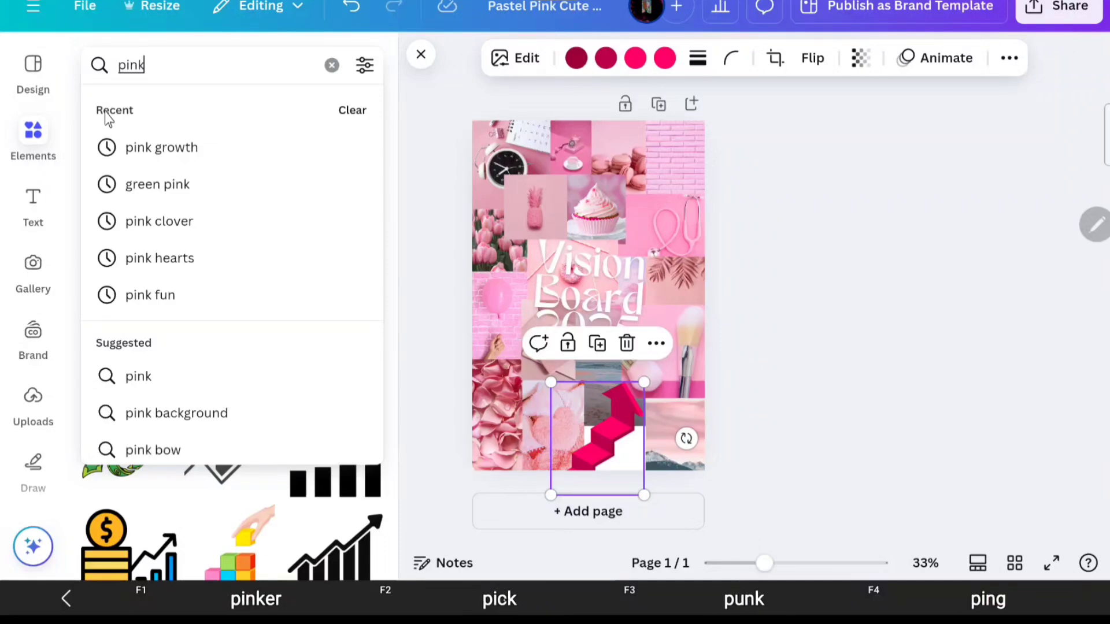
text( hand)
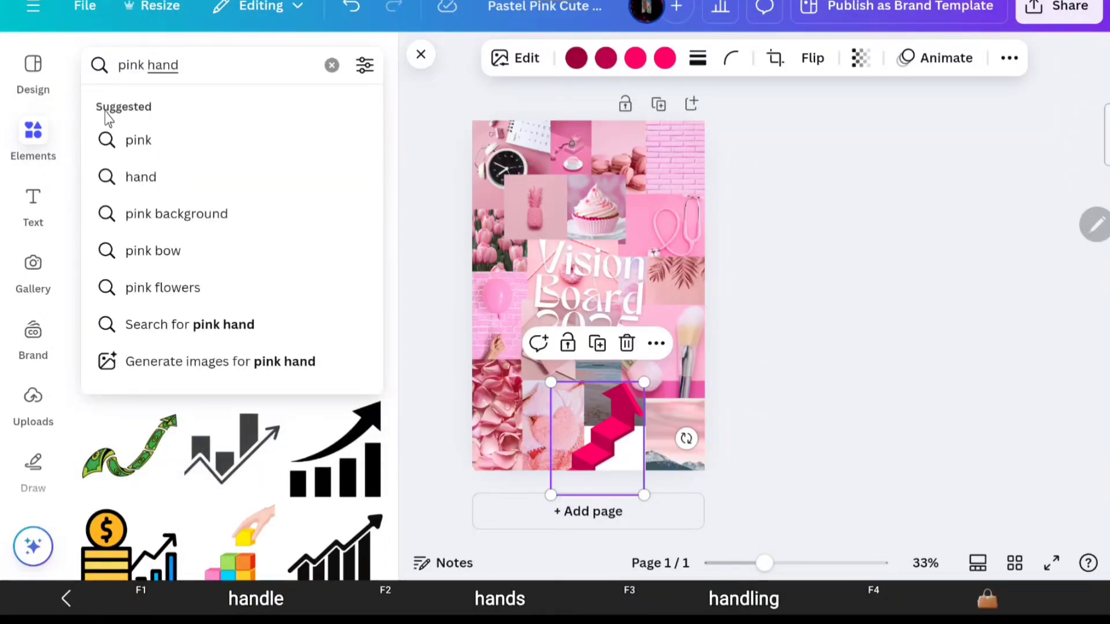
key(Return)
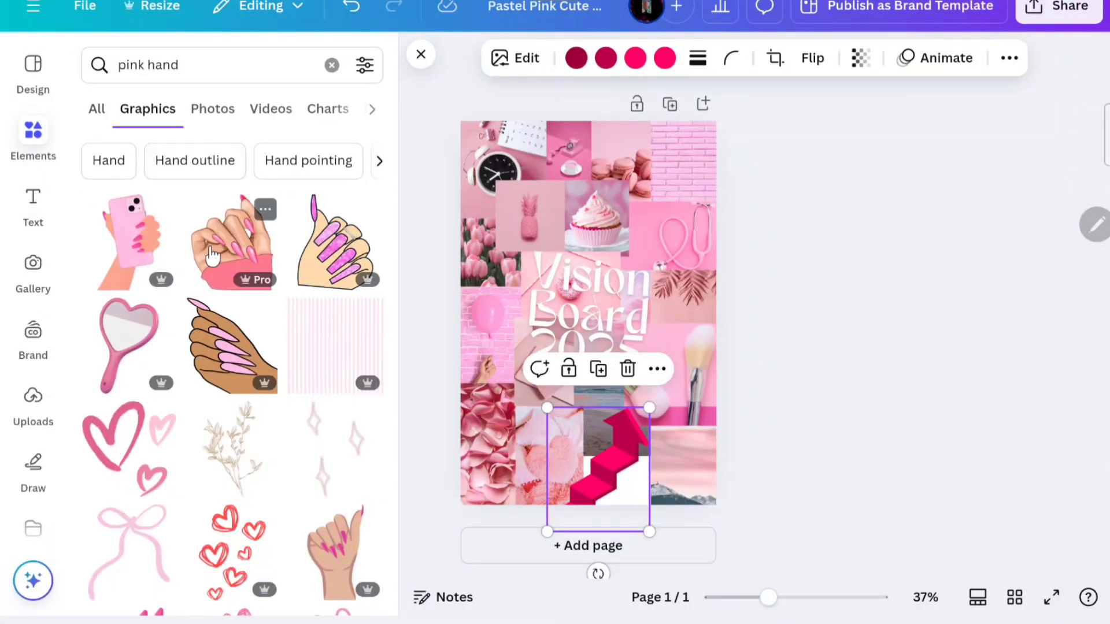
scroll(211, 254, down, 2)
scroll(211, 254, down, 8)
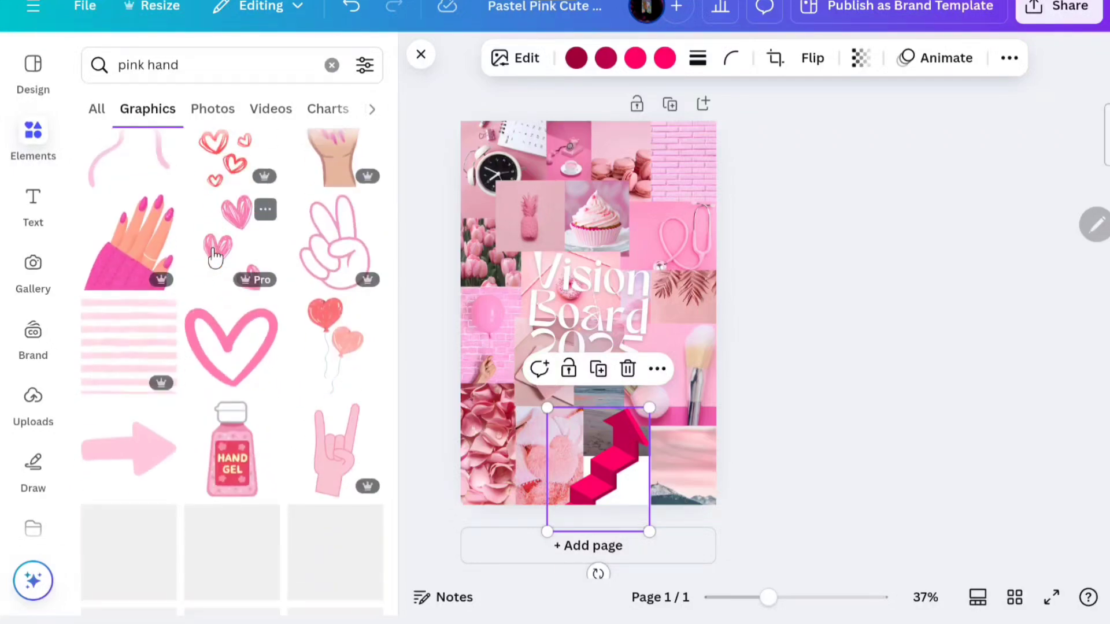
- Replace the makeup brush photo with the graphic of a hand with long pink nails, scaled down to fit the gap
scroll(218, 256, up, 2)
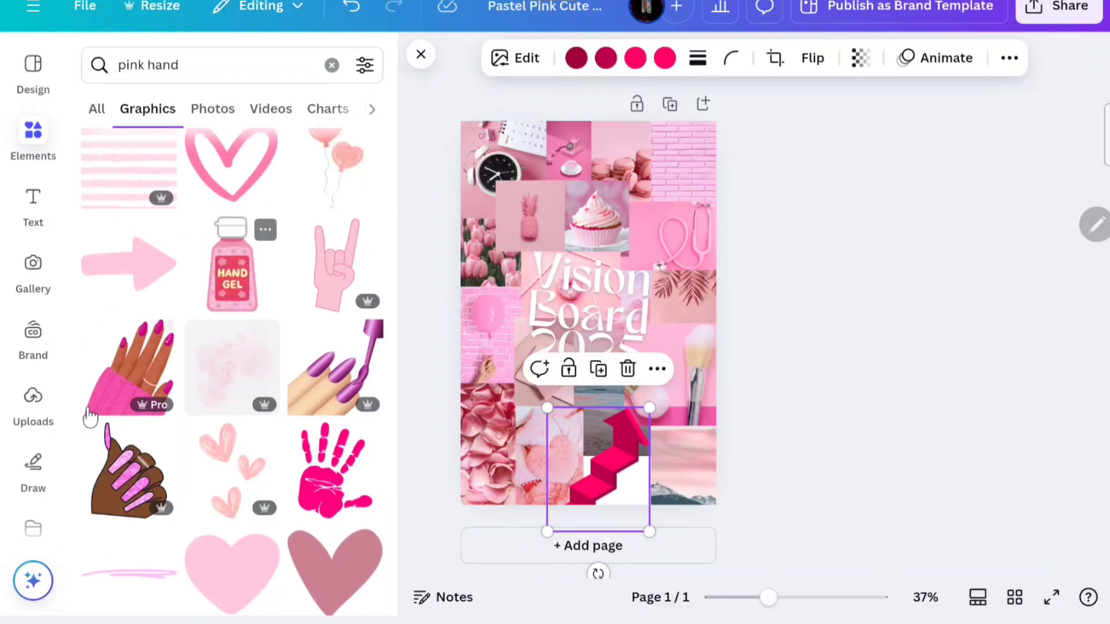
click(116, 477)
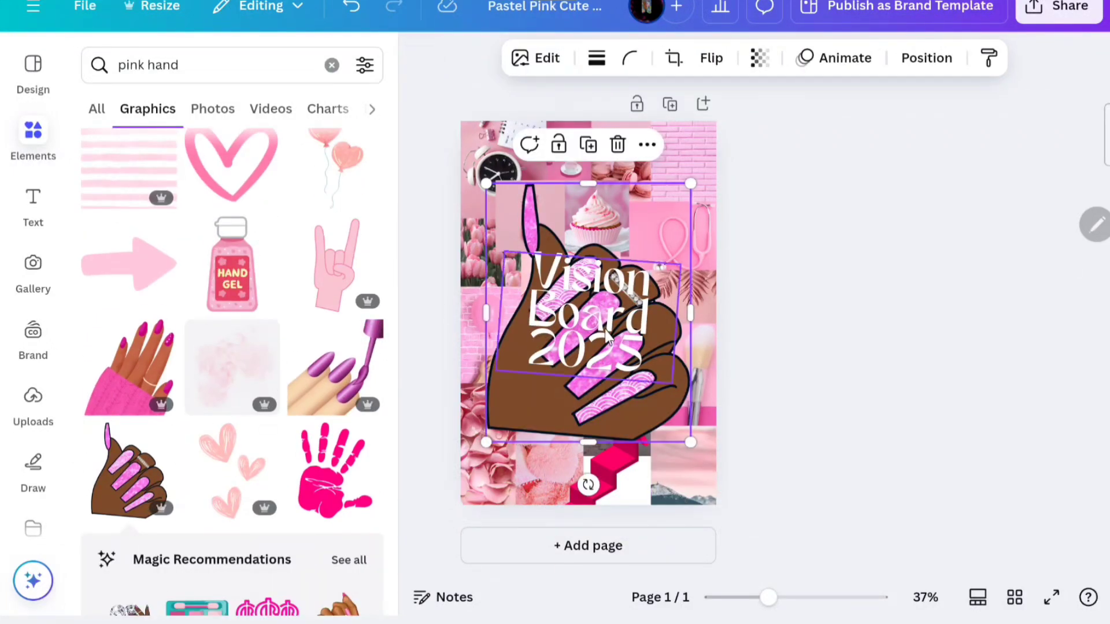
drag(607, 420, 537, 434)
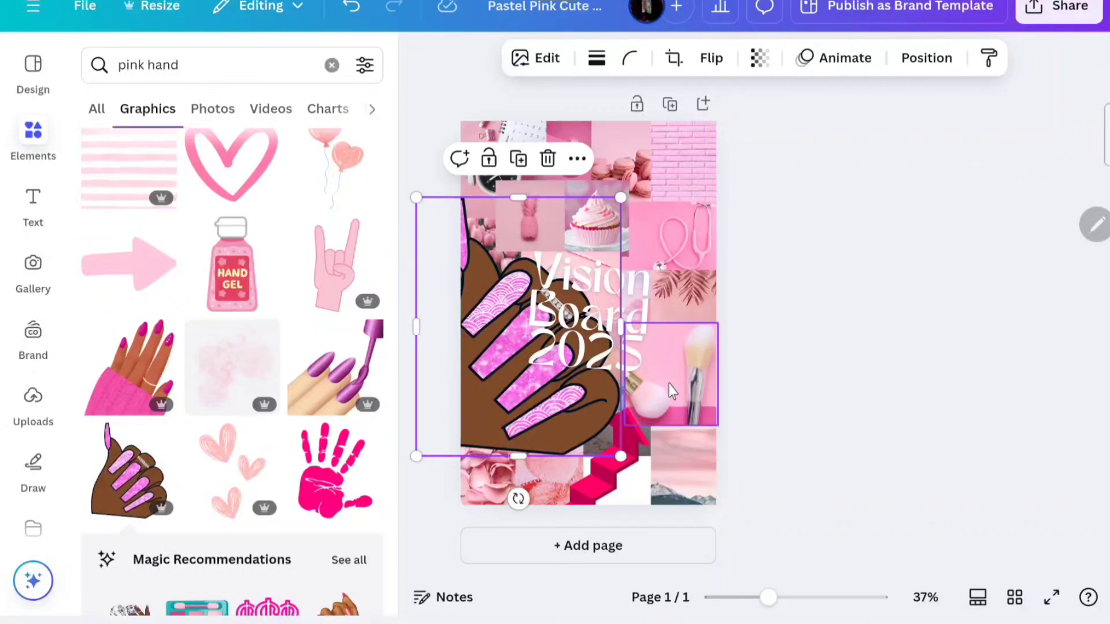
click(704, 327)
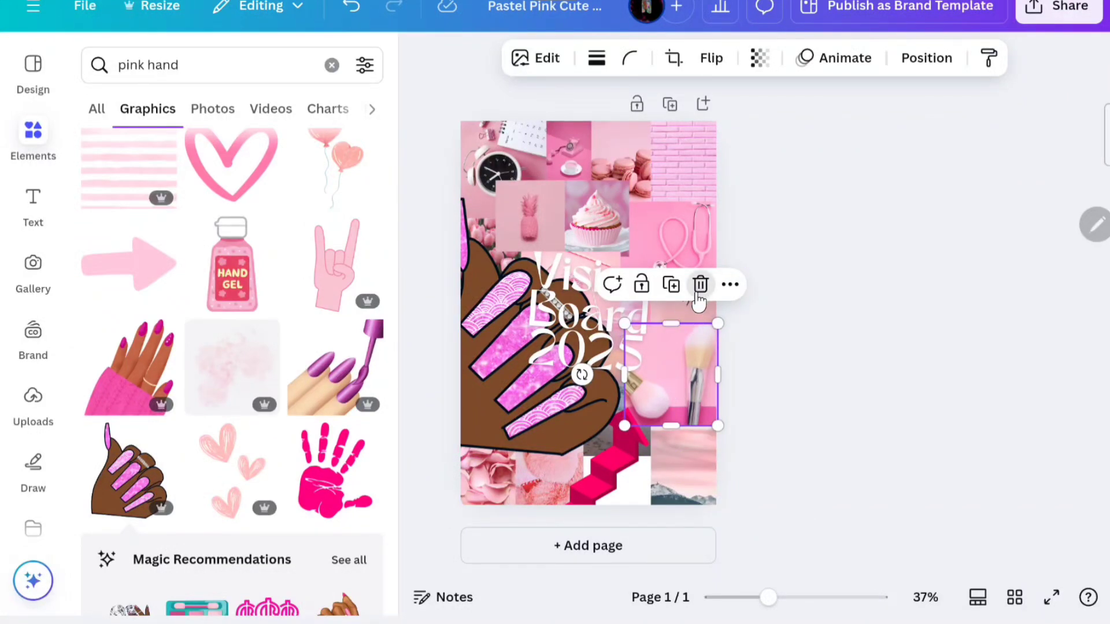
mouse_move(501, 444)
mouse_down()
mouse_move(637, 409)
mouse_move(638, 419)
mouse_up()
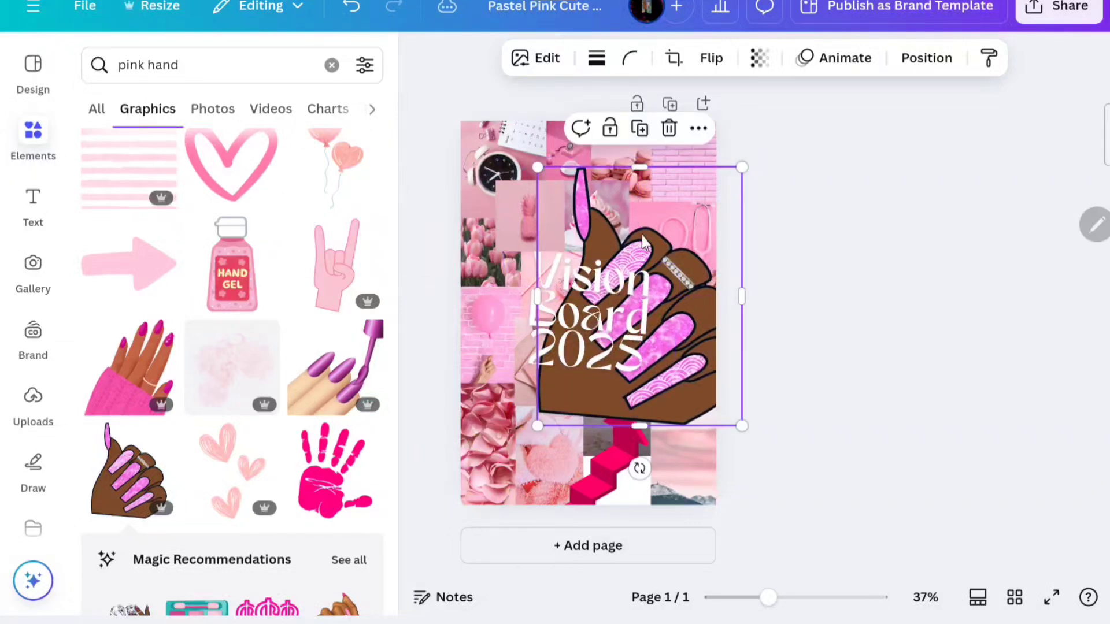
drag(537, 168, 585, 321)
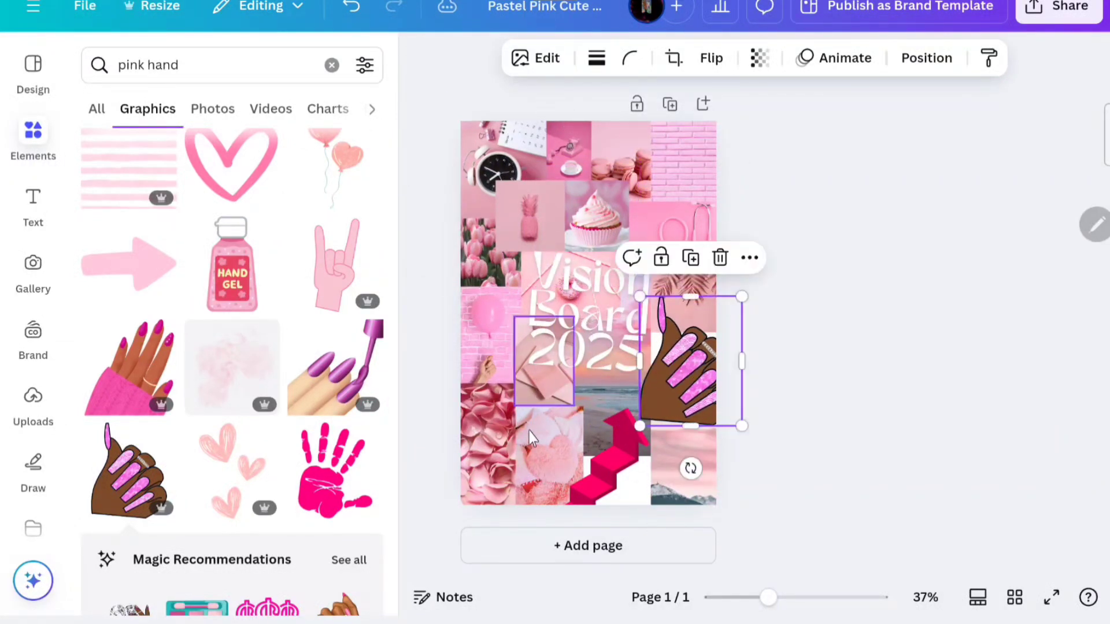
- Add the solid dusty-pink heart graphic and place it over the stair-step arrow near the page's lower edge
click(587, 470)
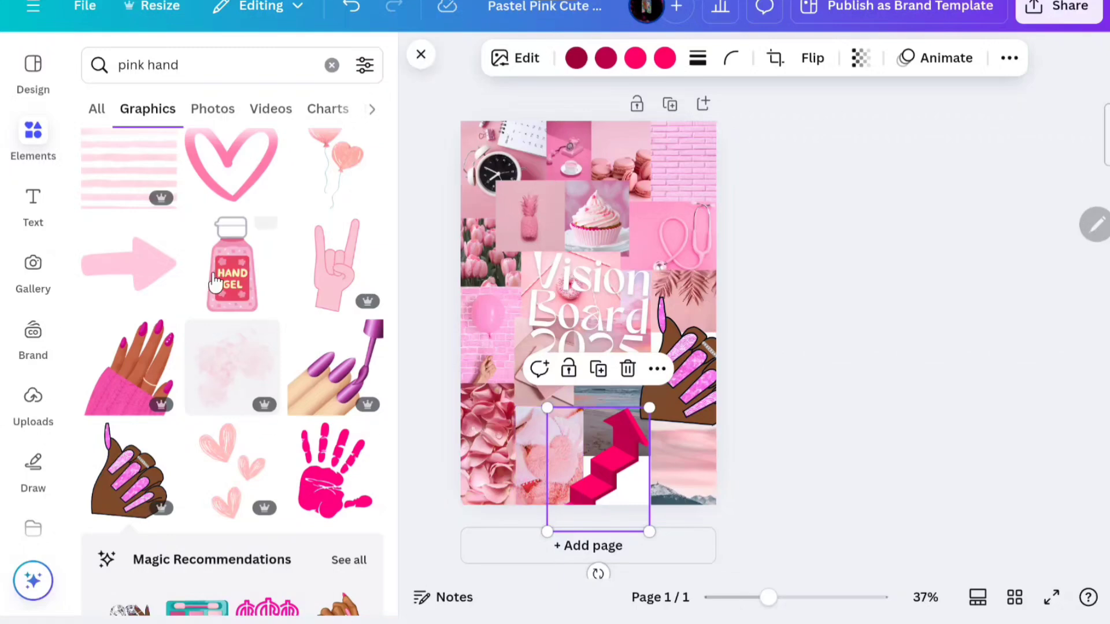
scroll(225, 289, down, 6)
scroll(225, 289, up, 3)
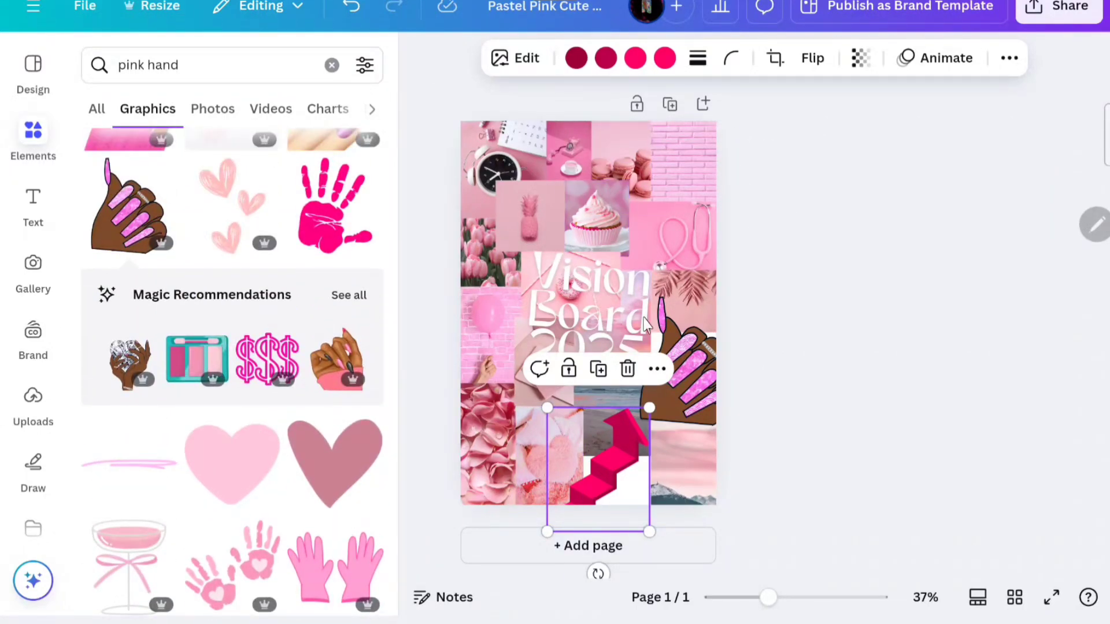
click(337, 462)
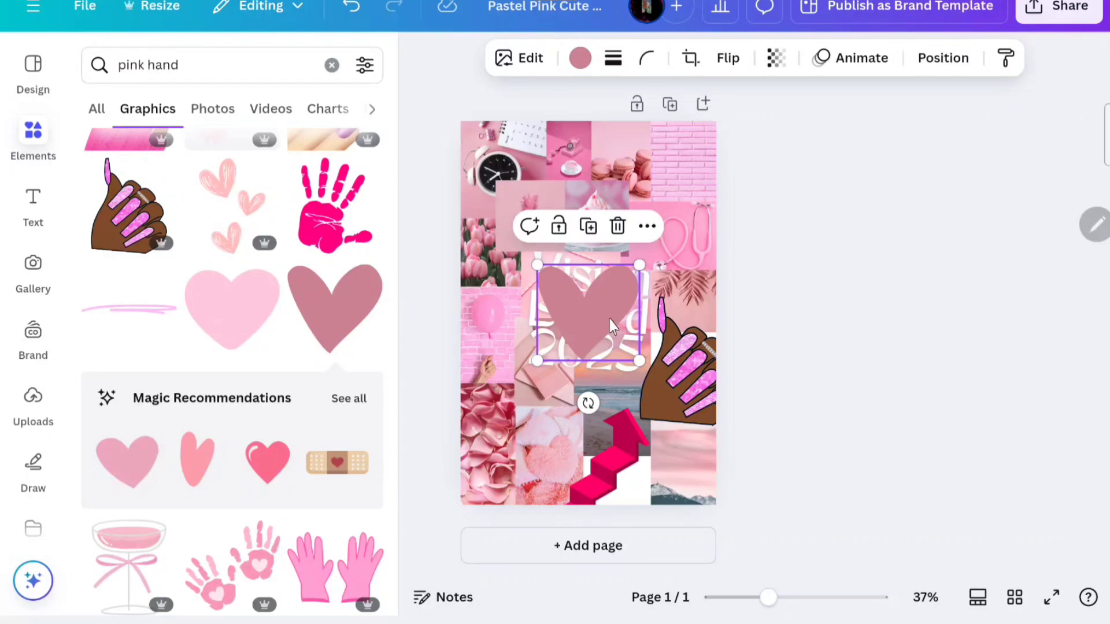
drag(610, 320, 647, 506)
click(671, 488)
drag(651, 464, 614, 467)
- Reorder the layers so the dusty-pink heart sits behind the stair-step arrow
right_click(614, 467)
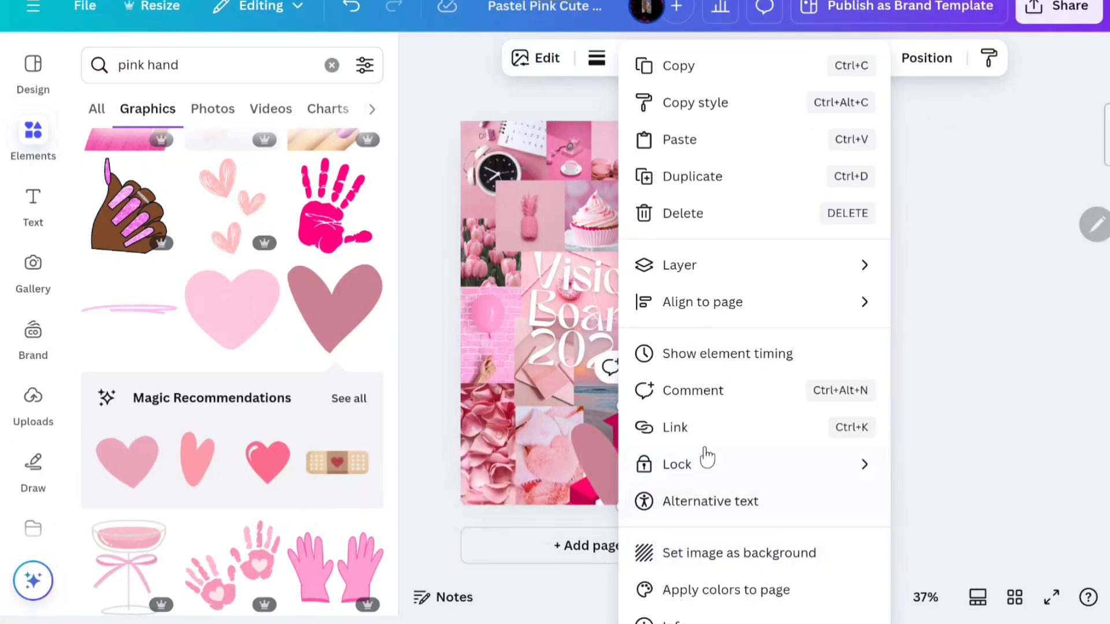
click(751, 261)
mouse_move(699, 280)
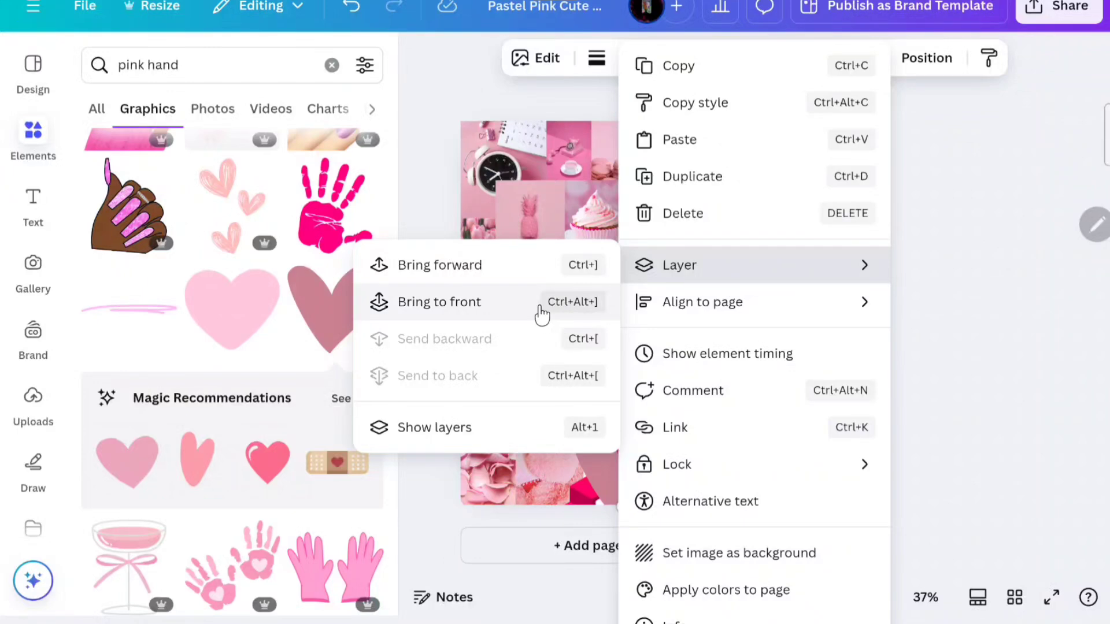
click(520, 432)
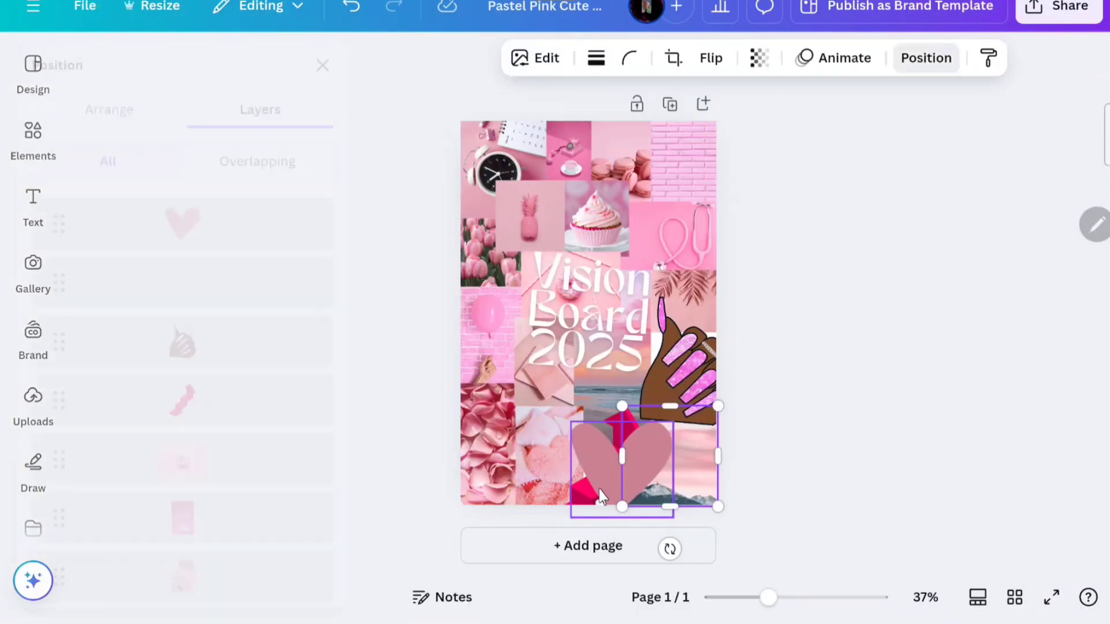
drag(258, 233, 258, 527)
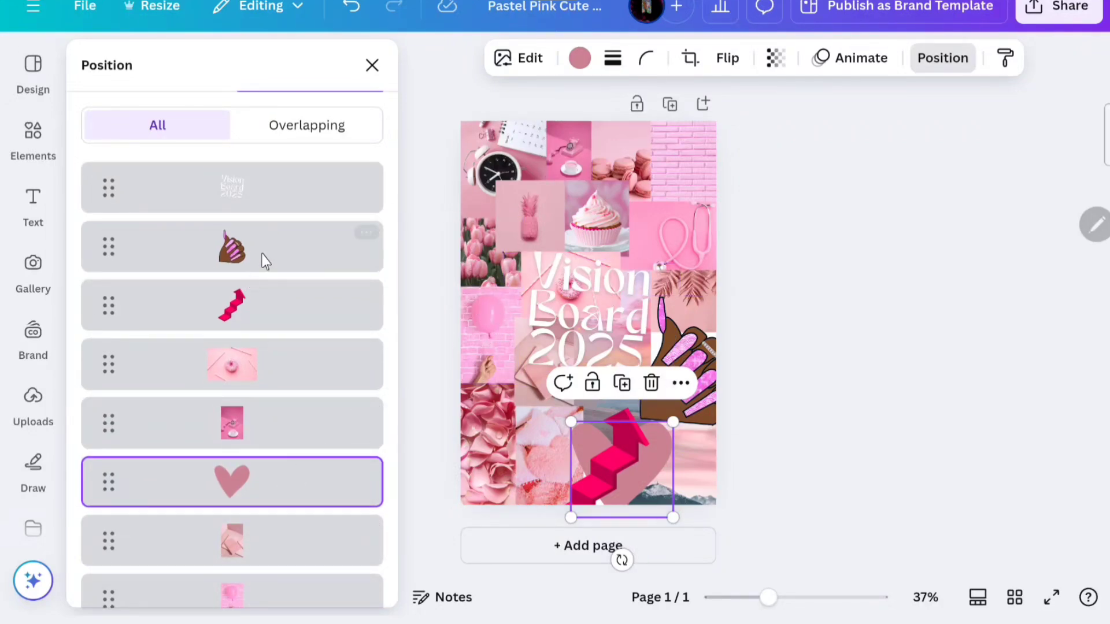
- Search the elements for "pink love" and show only the photos
click(35, 148)
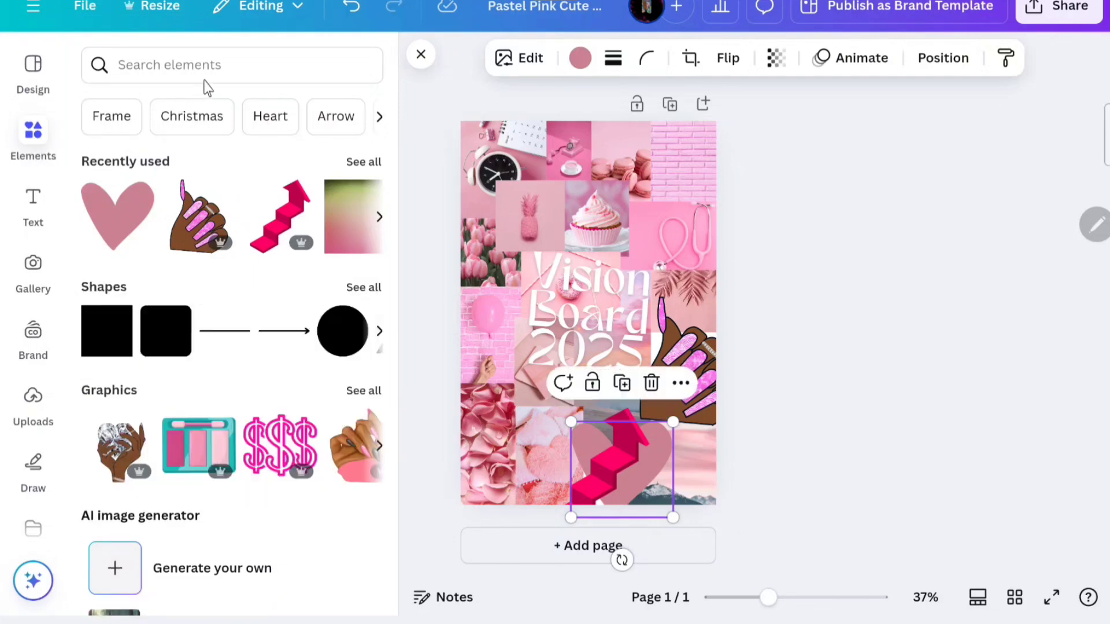
click(228, 62)
text(p)
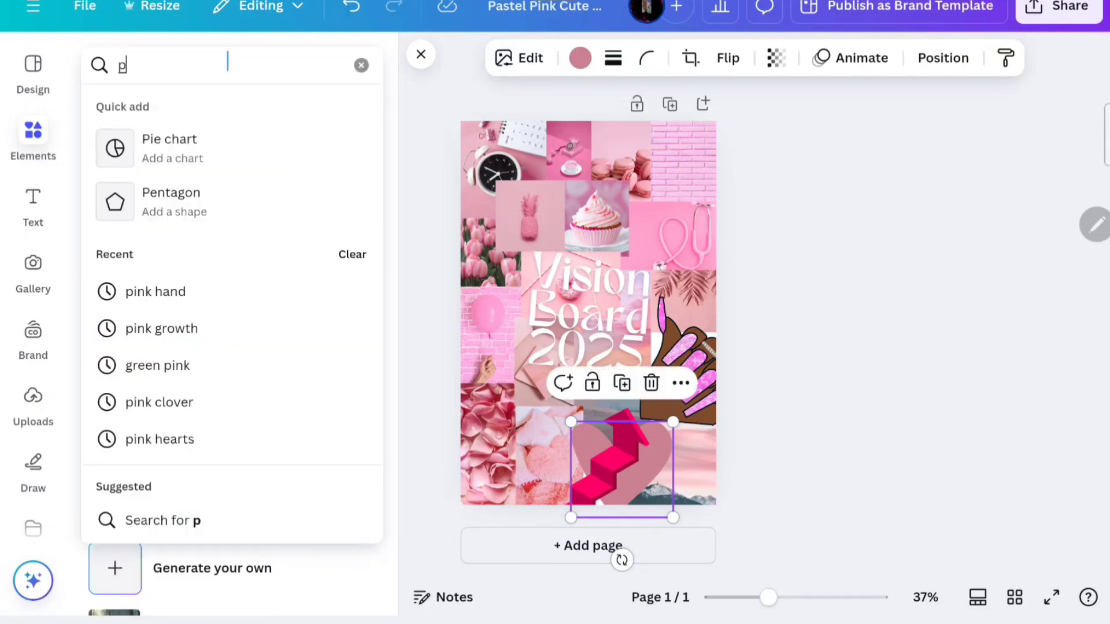
text(ink love ')
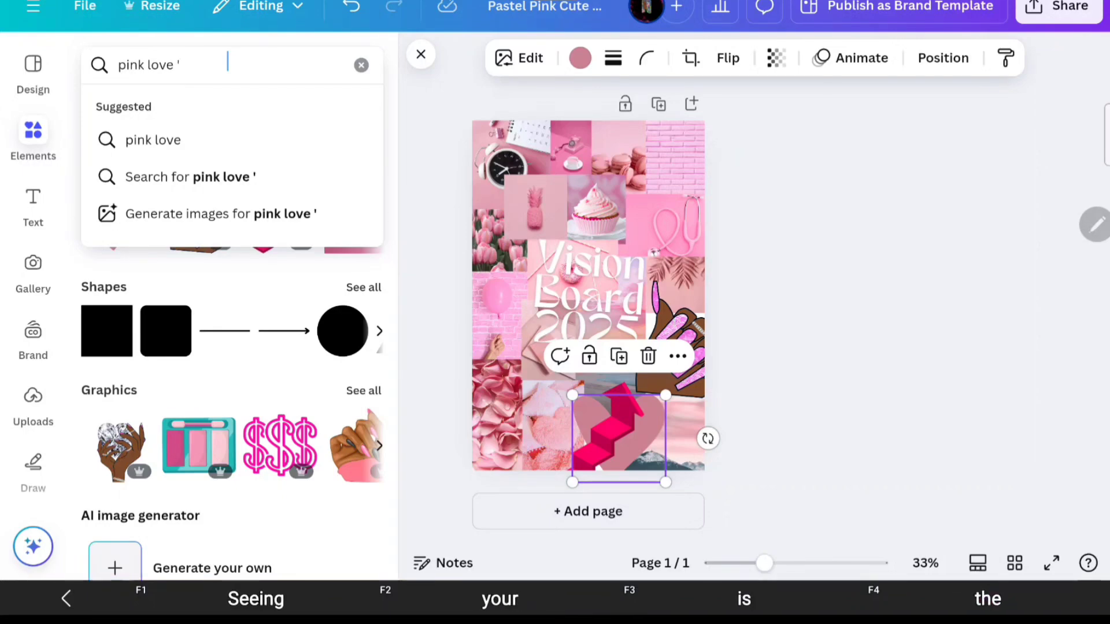
key(BackSpace)
key(Return)
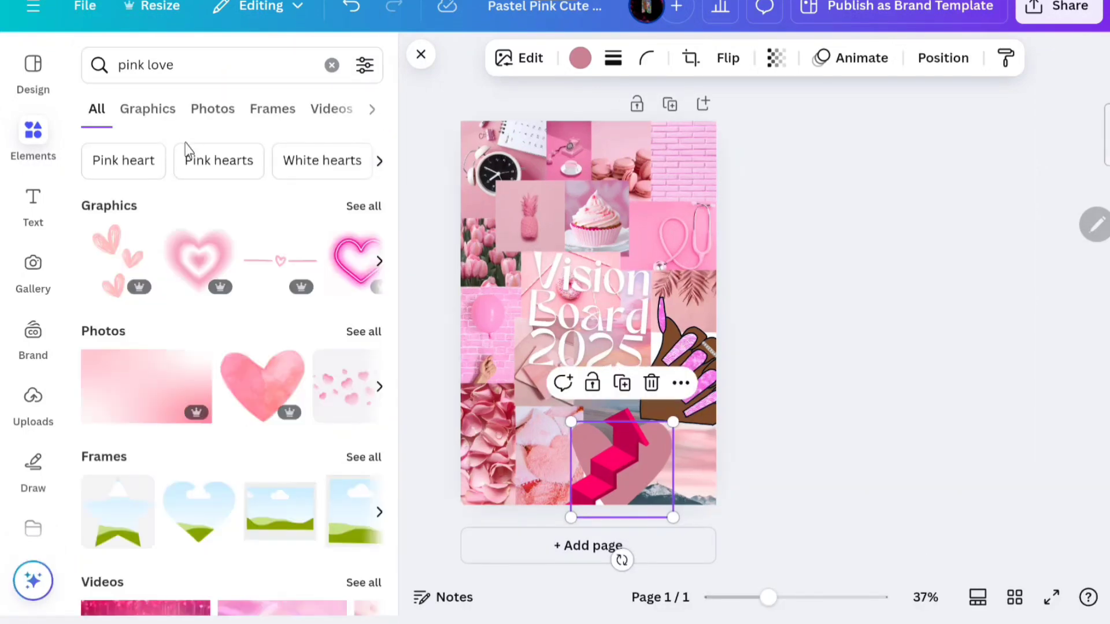
click(219, 108)
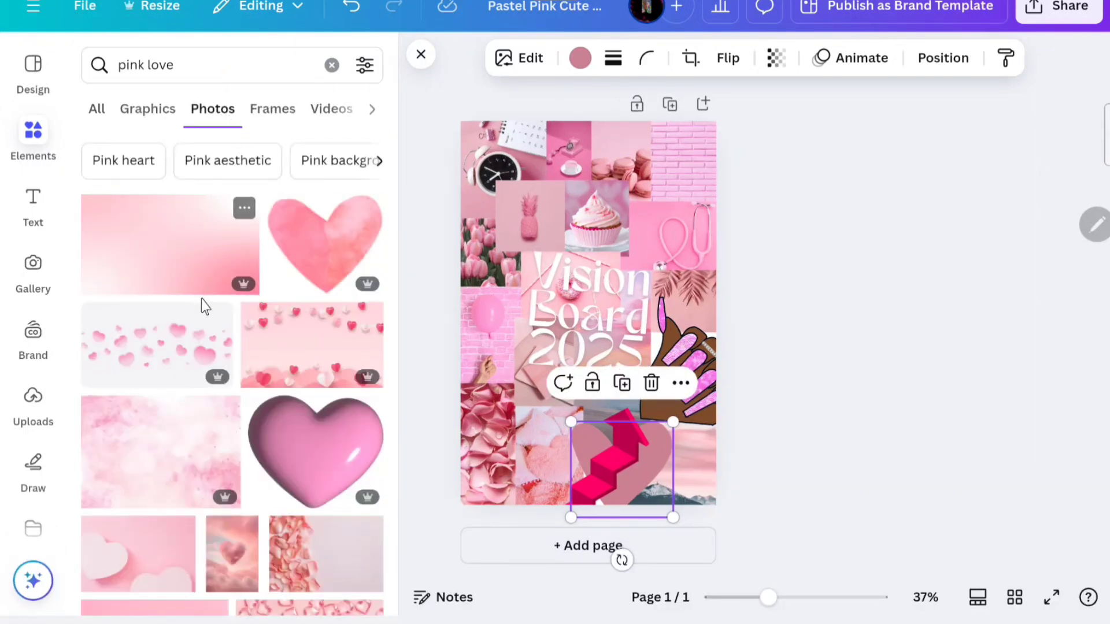
- Add the photo of a pale heart standing against a pink wall and crop it to a nearly square shape
click(171, 358)
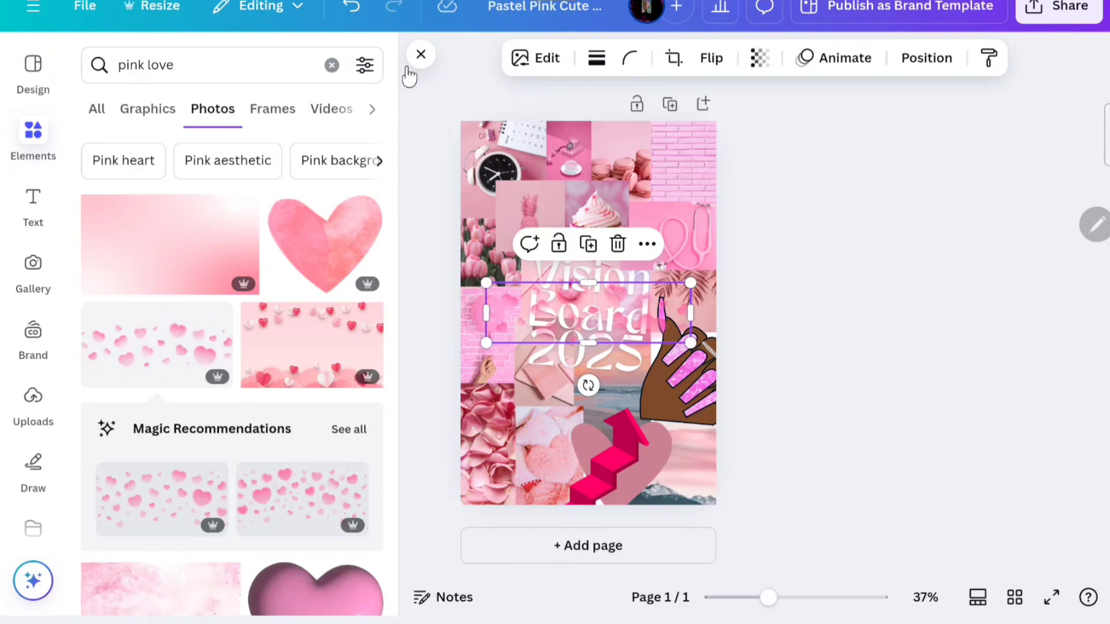
click(351, 7)
scroll(359, 341, down, 6)
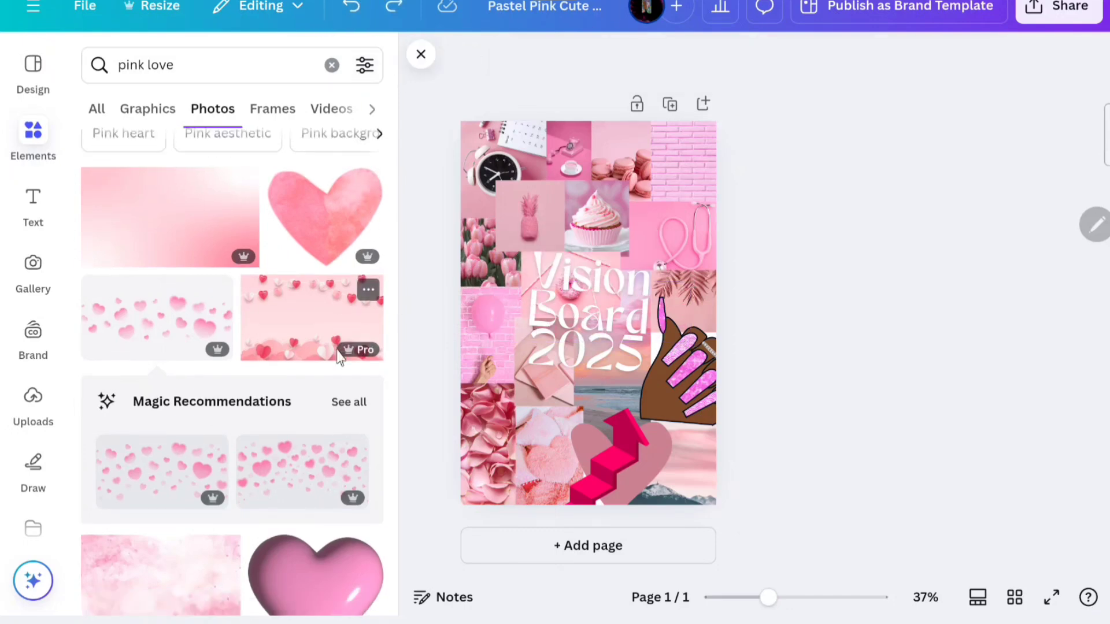
scroll(335, 367, down, 1)
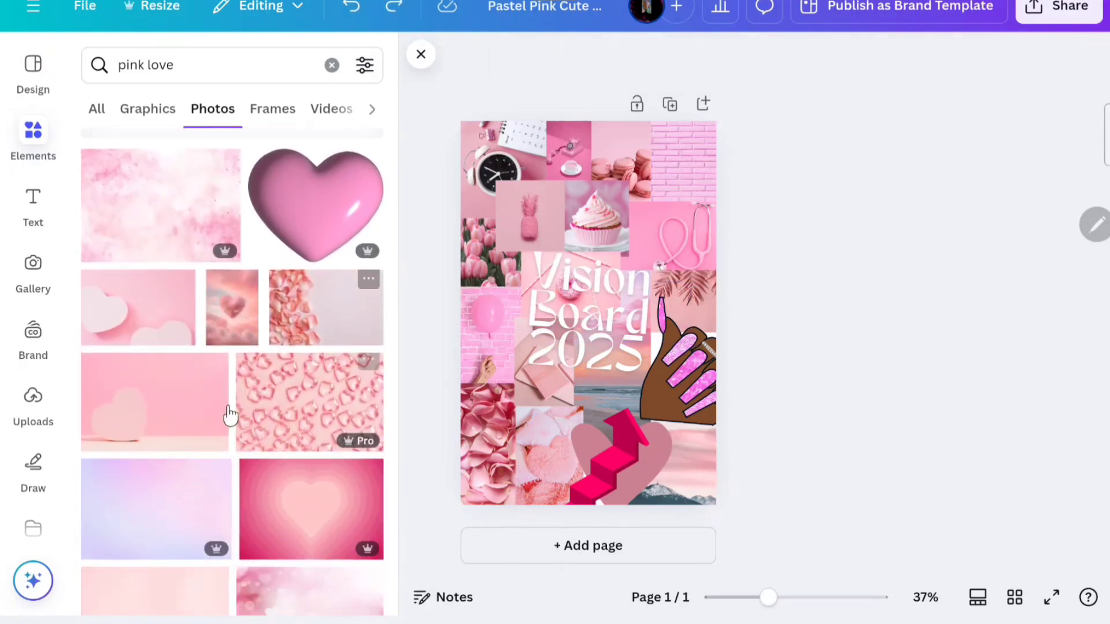
click(225, 399)
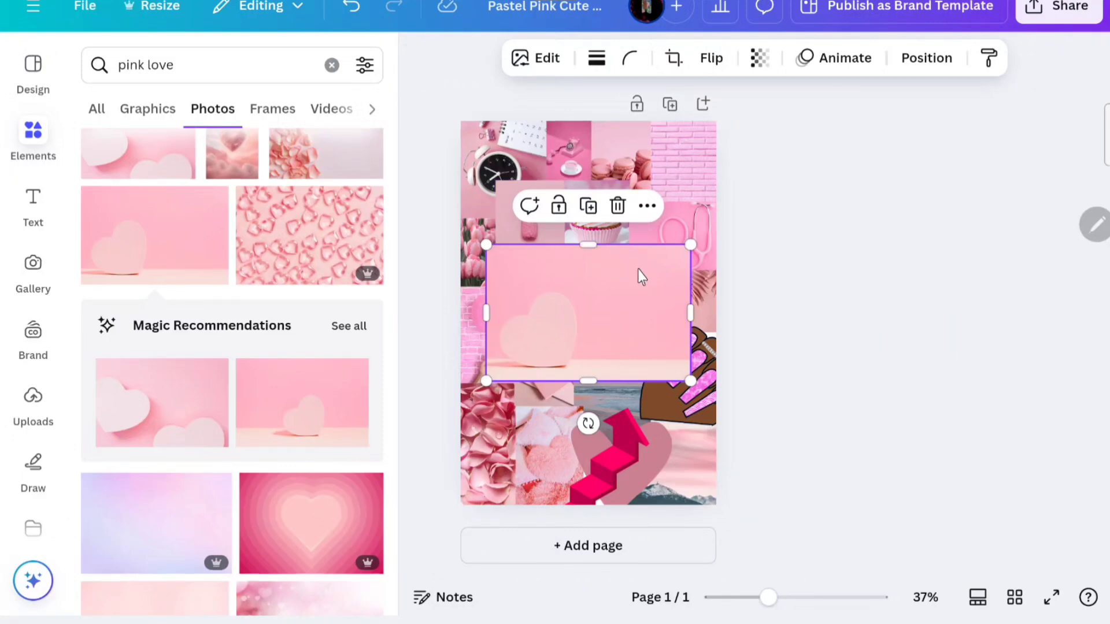
drag(692, 312, 593, 322)
drag(538, 245, 539, 270)
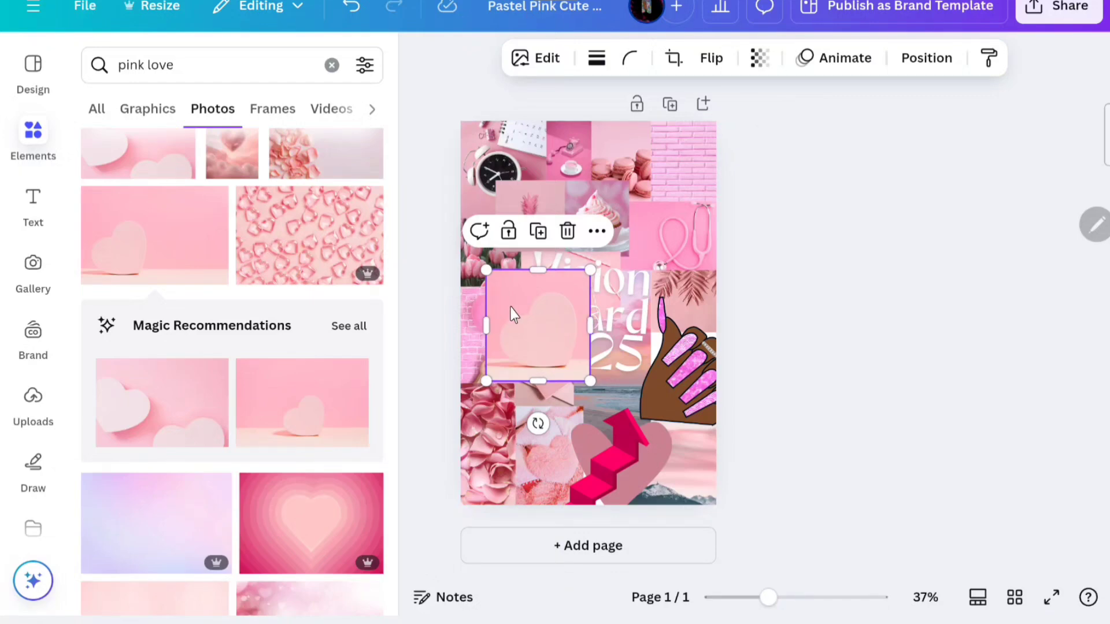
- Delete the alarm clock photo and move the cropped heart photo into its place in the page's upper-left corner
drag(524, 339, 581, 230)
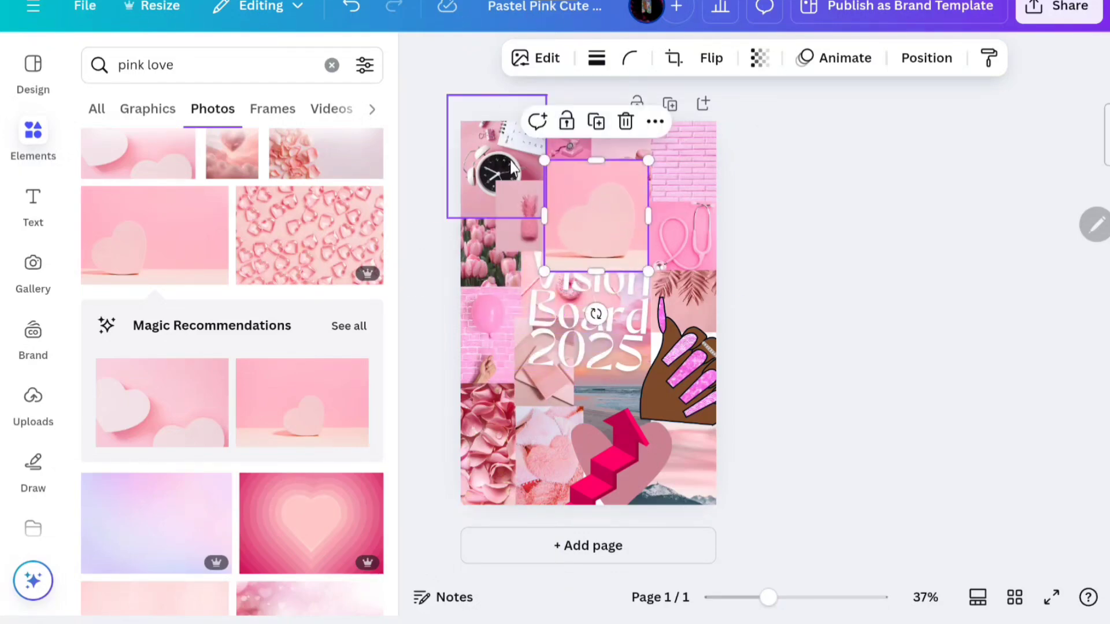
right_click(518, 170)
click(564, 214)
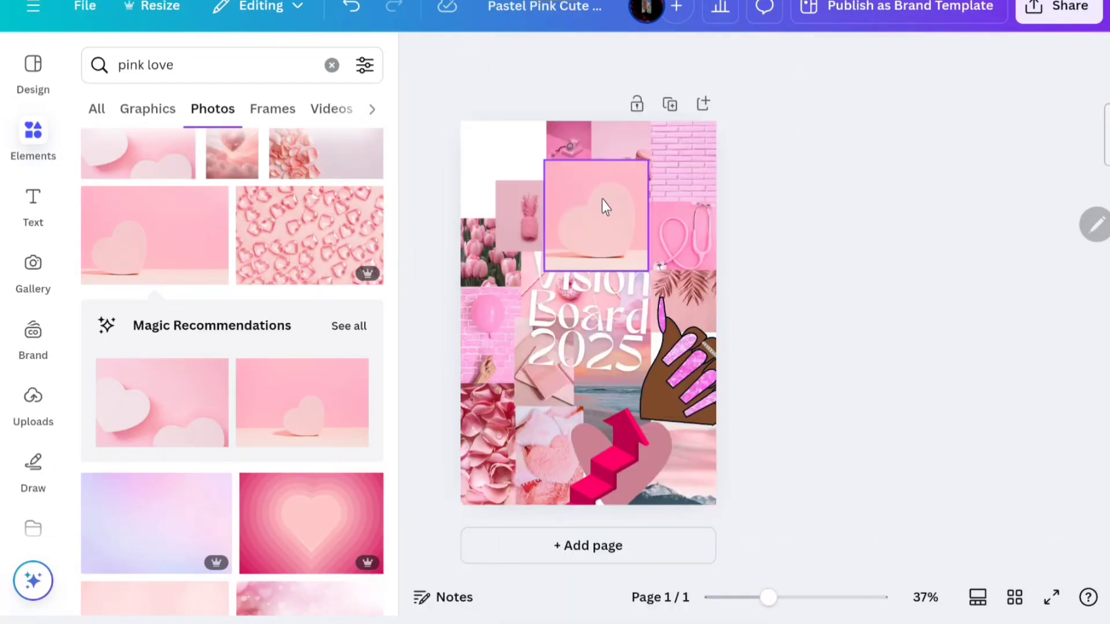
drag(604, 206, 525, 163)
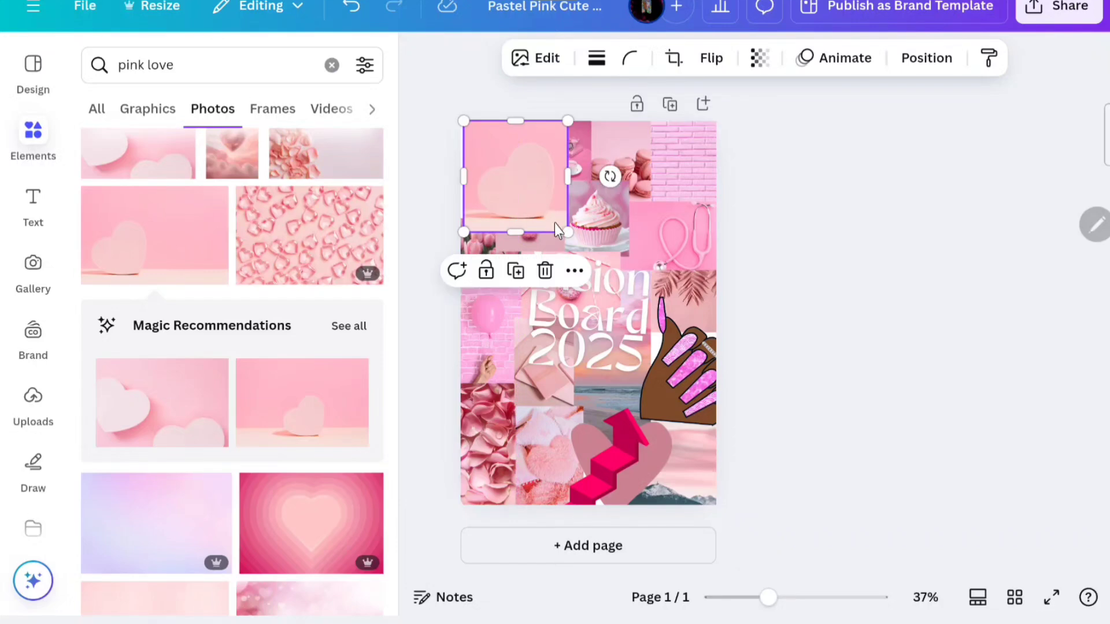
drag(576, 242, 573, 248)
- Send the heart photo to the back, behind the neighbouring collage pictures
click(546, 225)
right_click(549, 226)
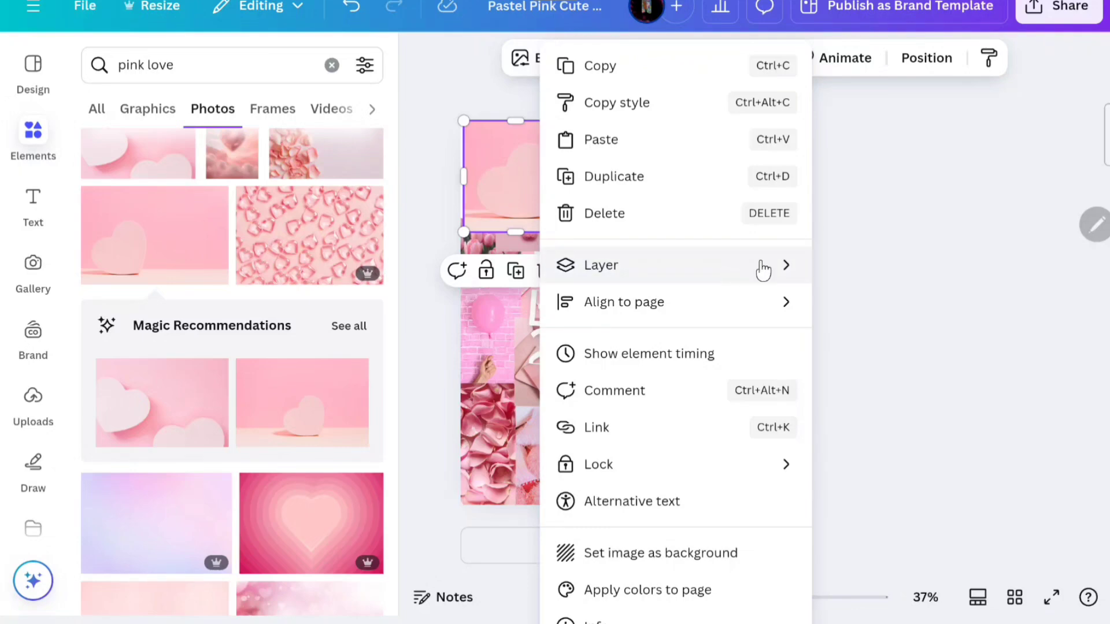
mouse_move(796, 278)
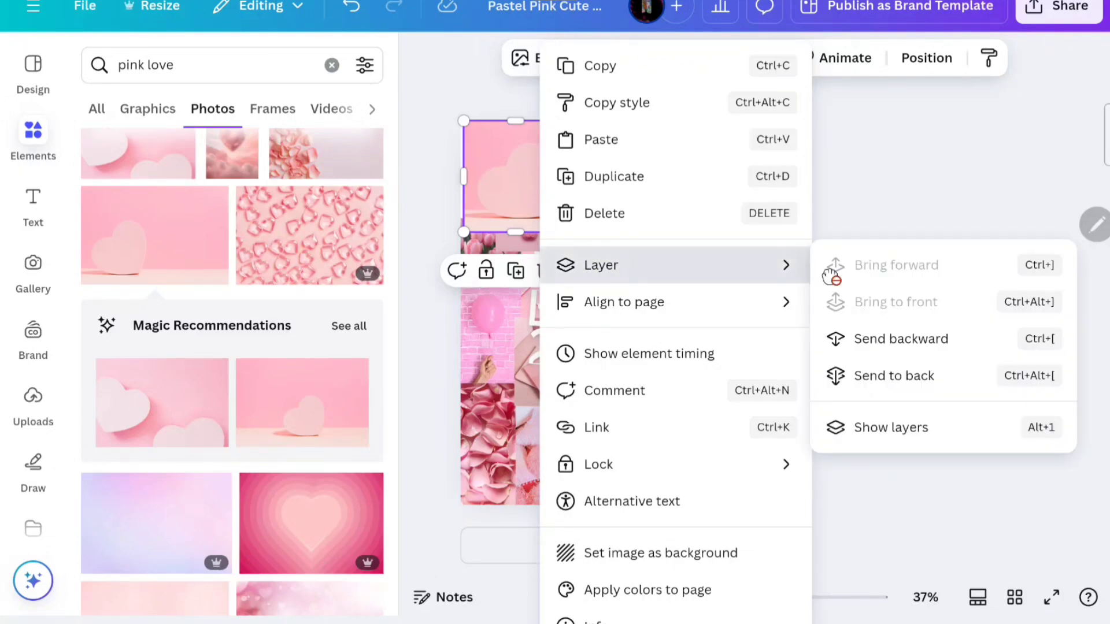
click(895, 377)
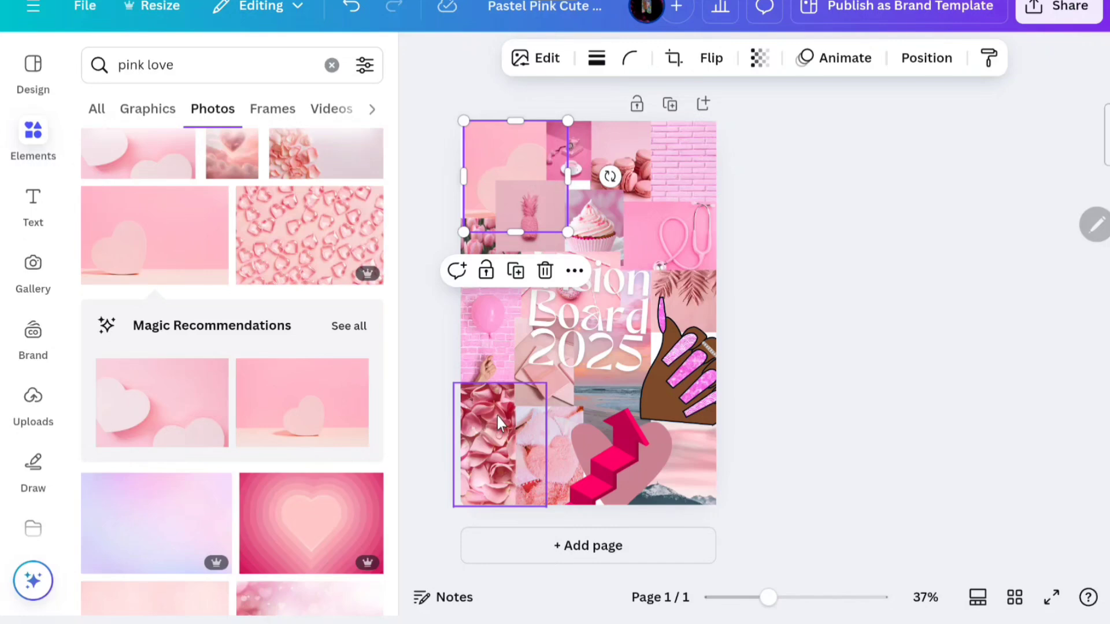
- Search the element photos for "pink gaming"
click(154, 75)
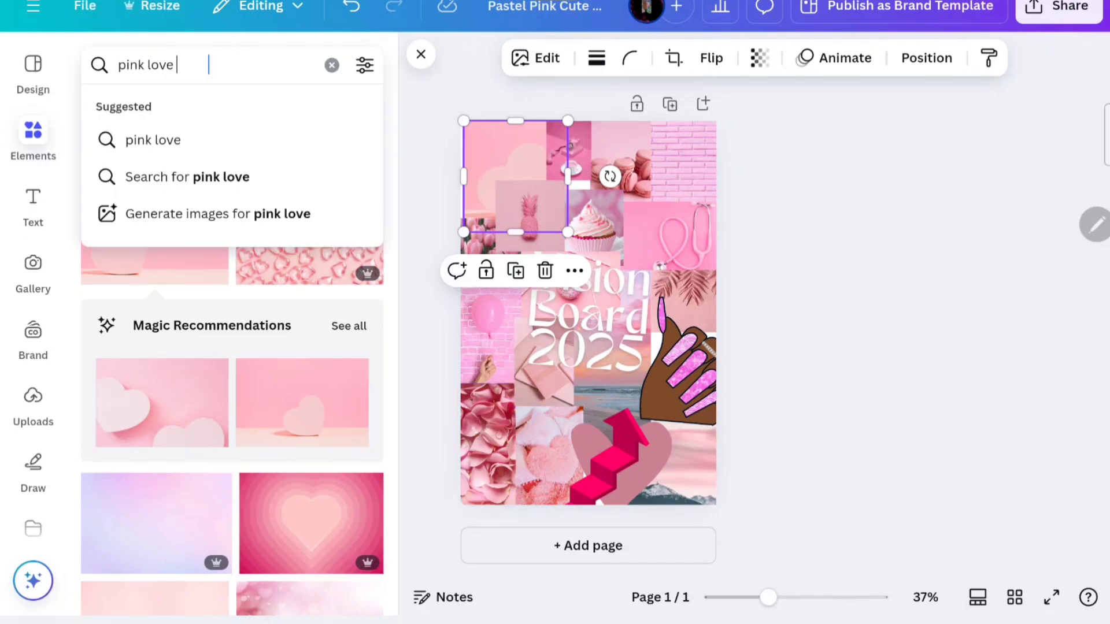
double_click(154, 76)
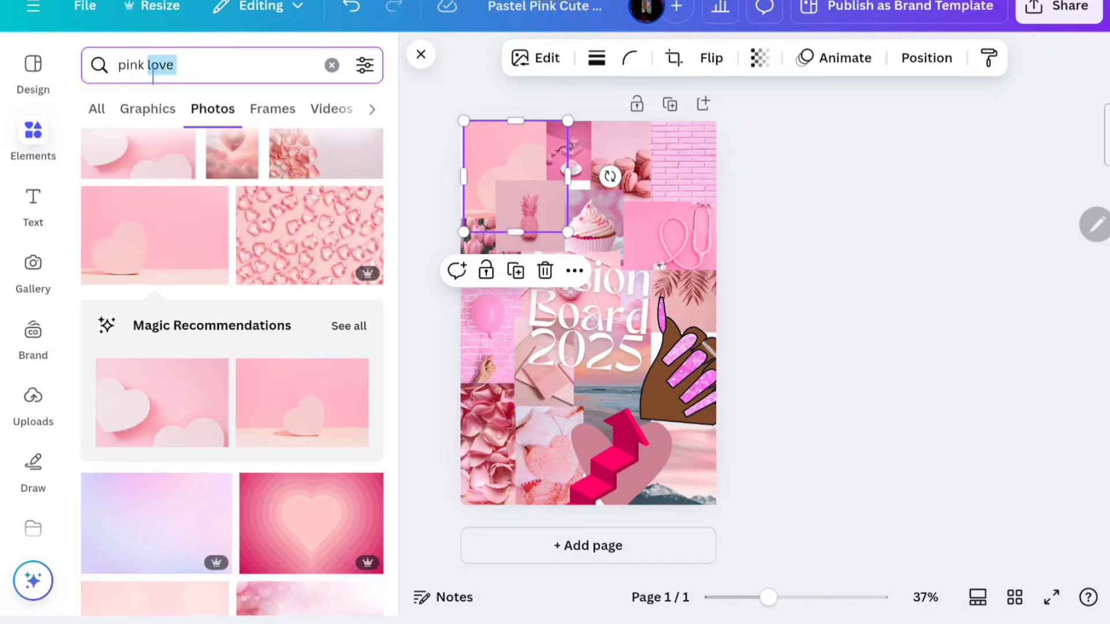
text(gaming)
key(Return)
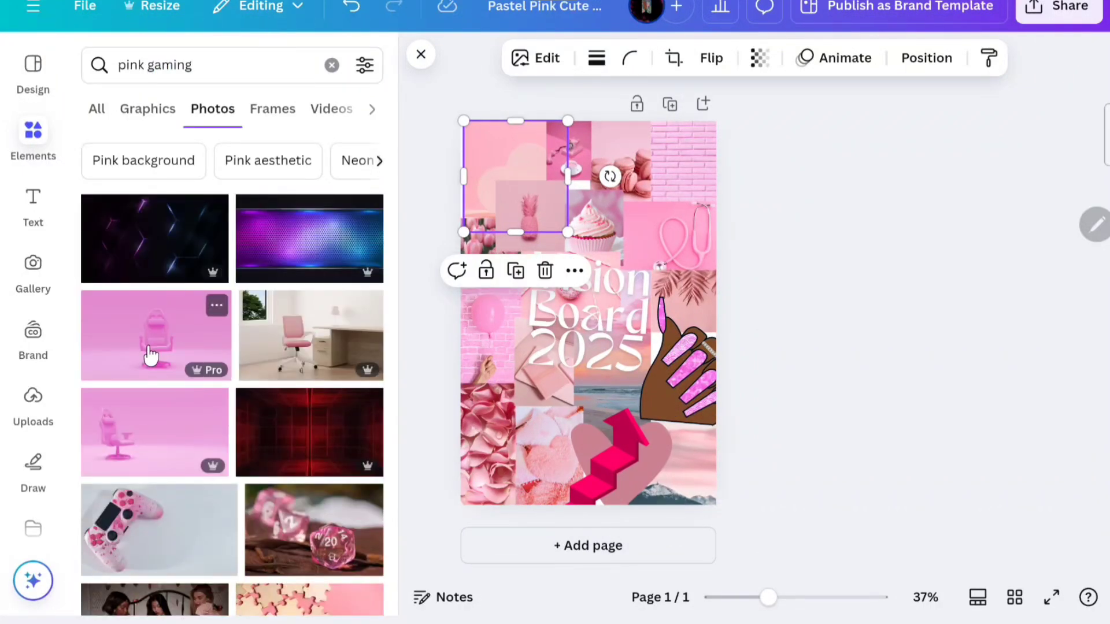
- Add the photo of a game controller on a magenta and purple background to the collage
scroll(154, 354, down, 3)
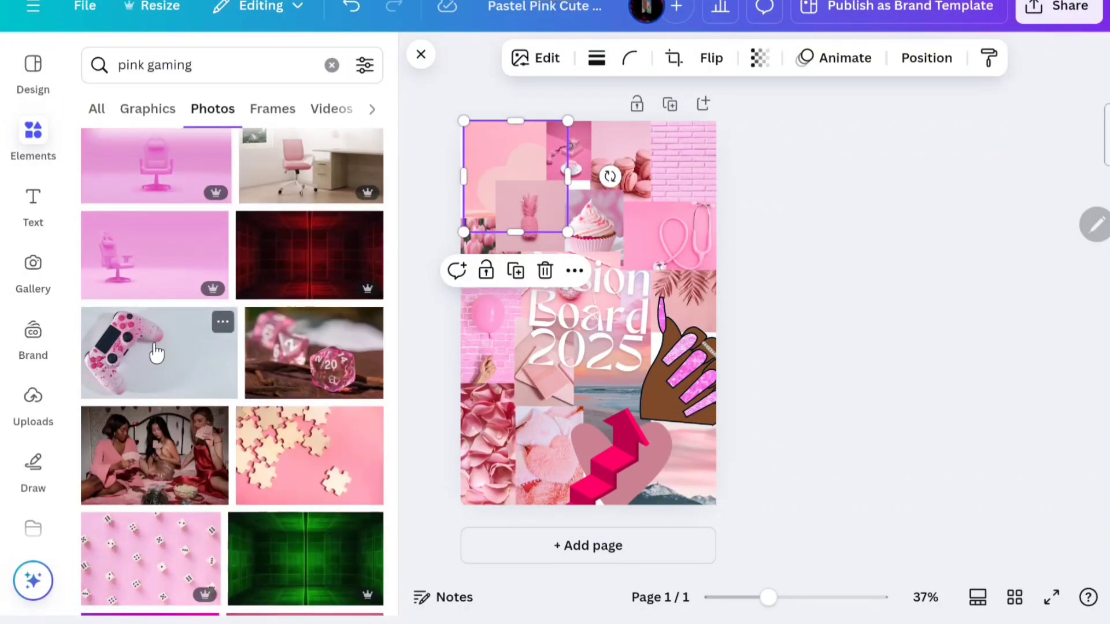
scroll(156, 352, down, 5)
scroll(266, 412, down, 4)
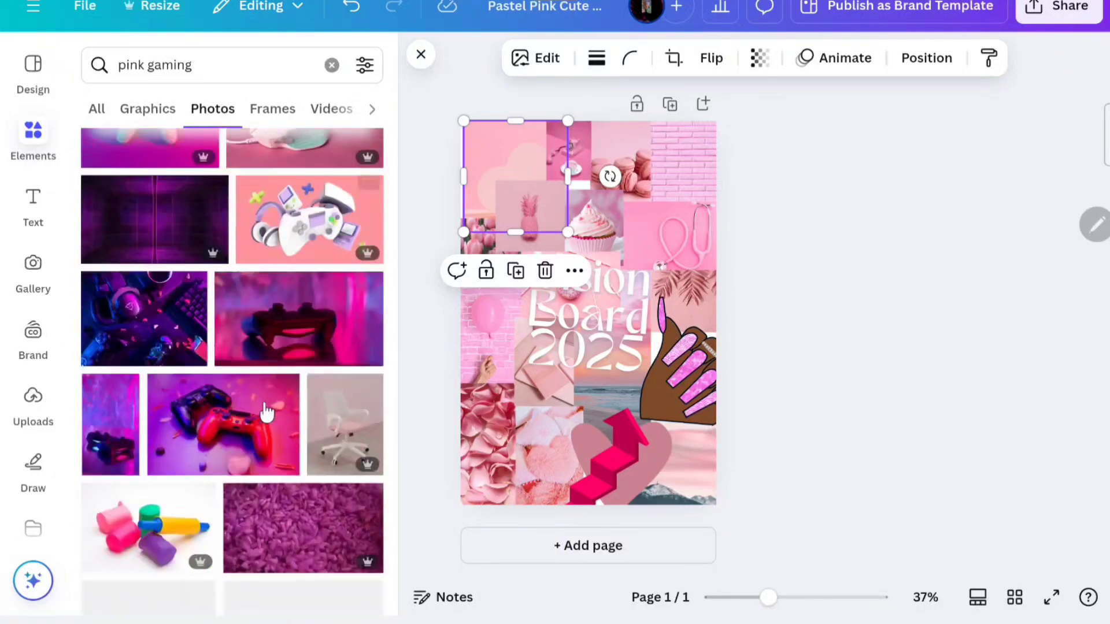
scroll(260, 399, up, 2)
click(198, 248)
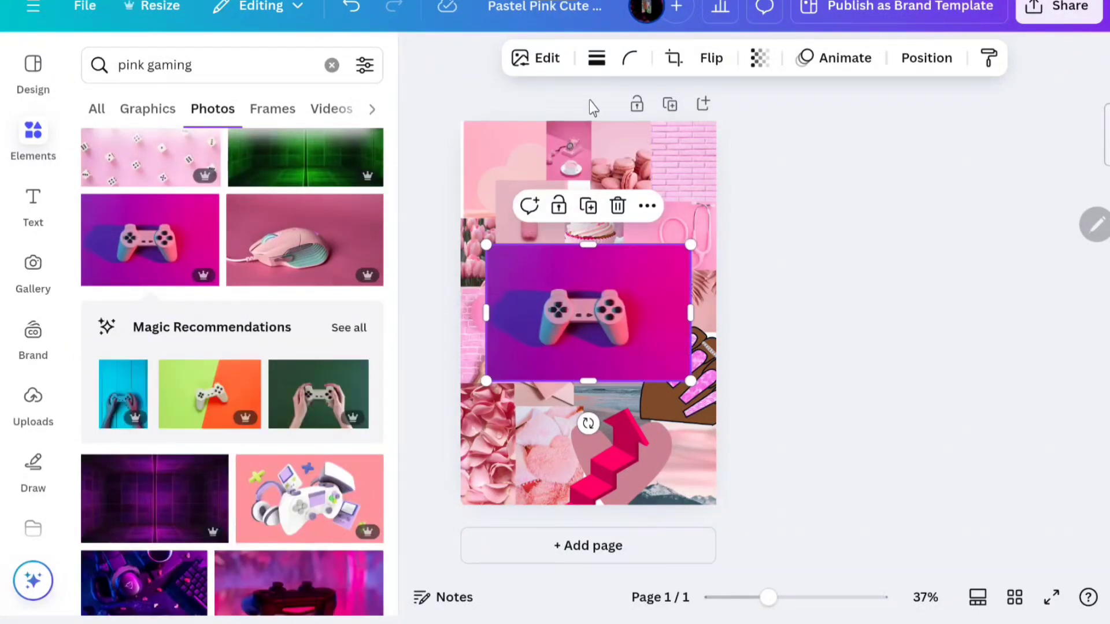
- Remove the background from the game controller photo
click(539, 60)
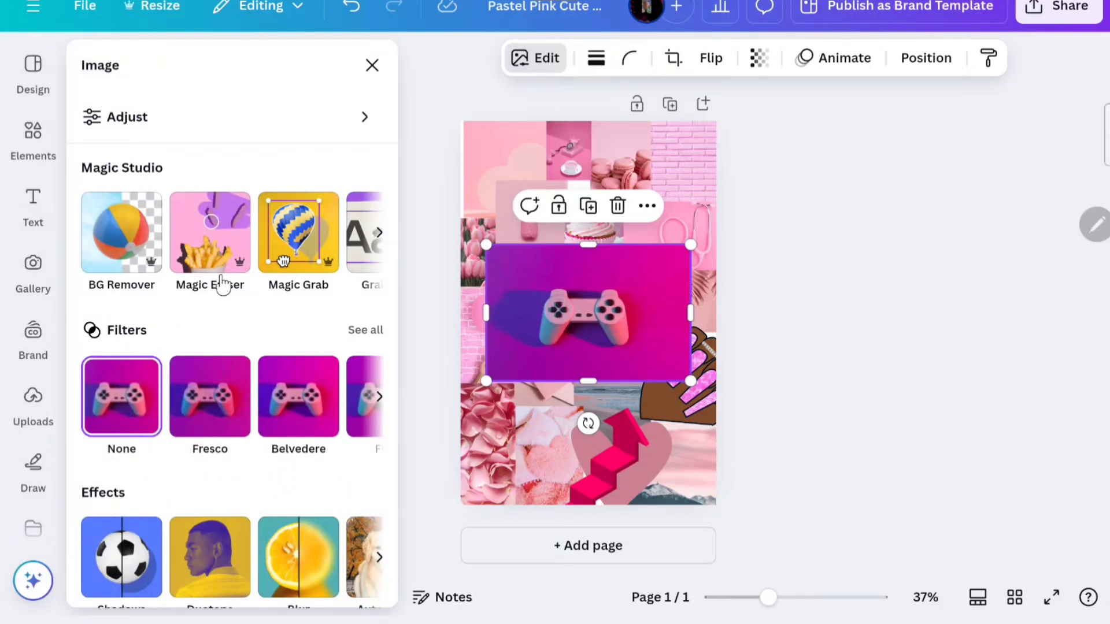
click(132, 267)
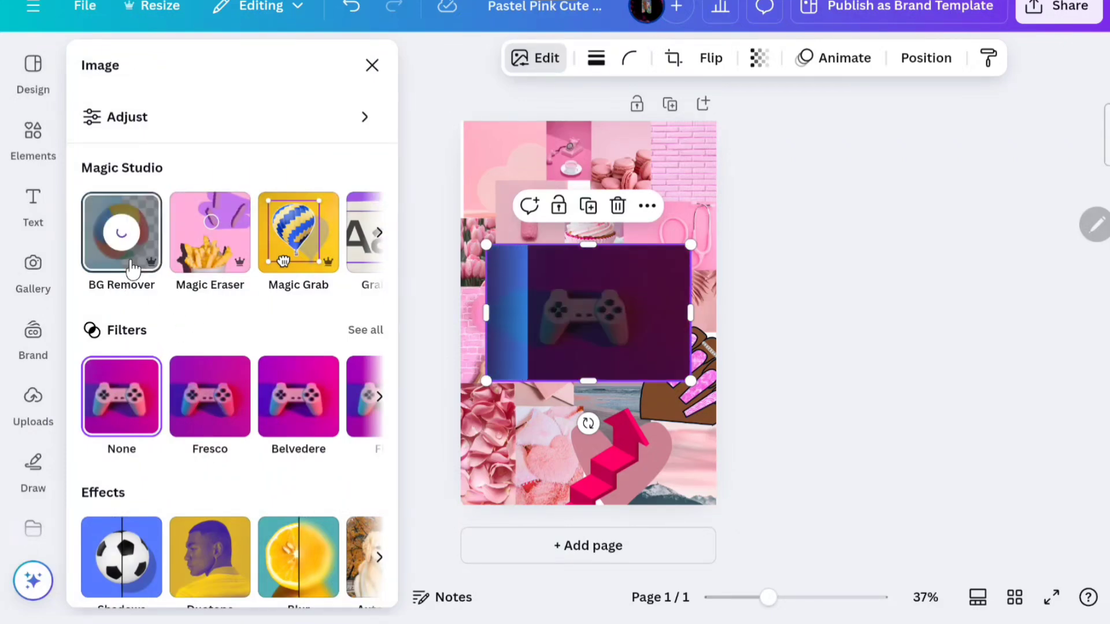
click(691, 221)
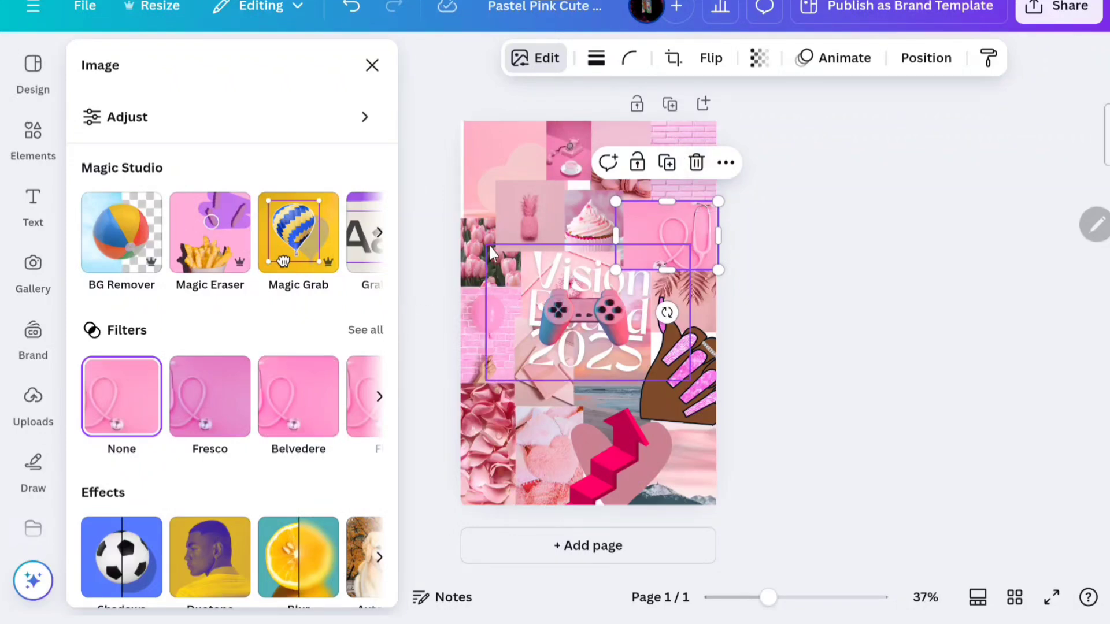
- Delete the rose petal photo and move the game controller into its place in the page's lower-left corner
click(472, 456)
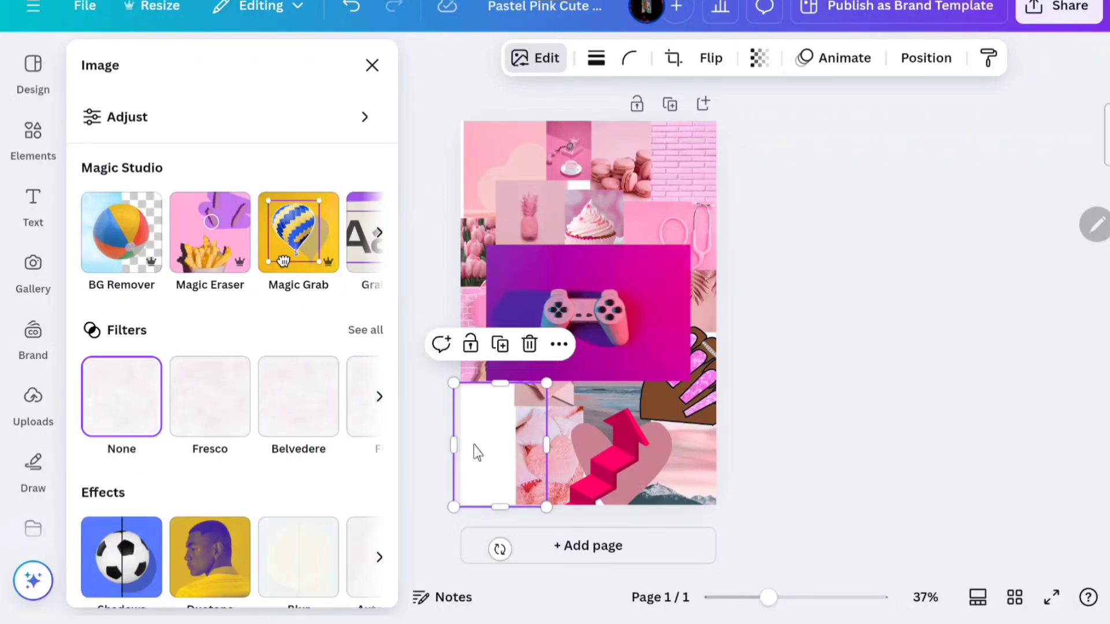
click(527, 342)
drag(590, 312, 509, 437)
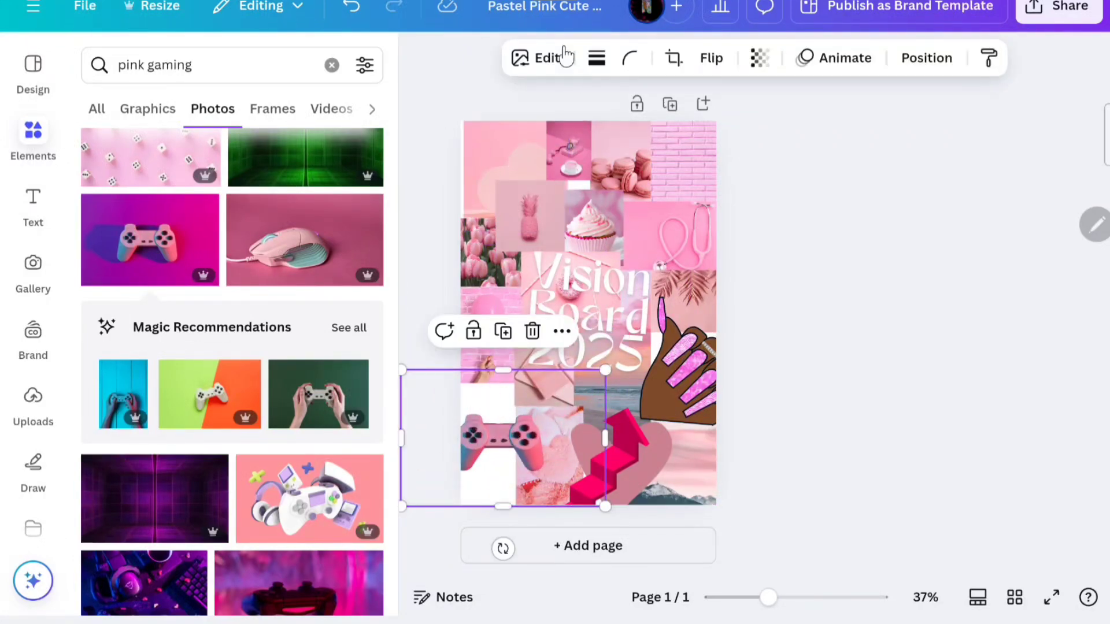
- Undo the controller move, the rose petal photo's deletion and the background removal
click(349, 6)
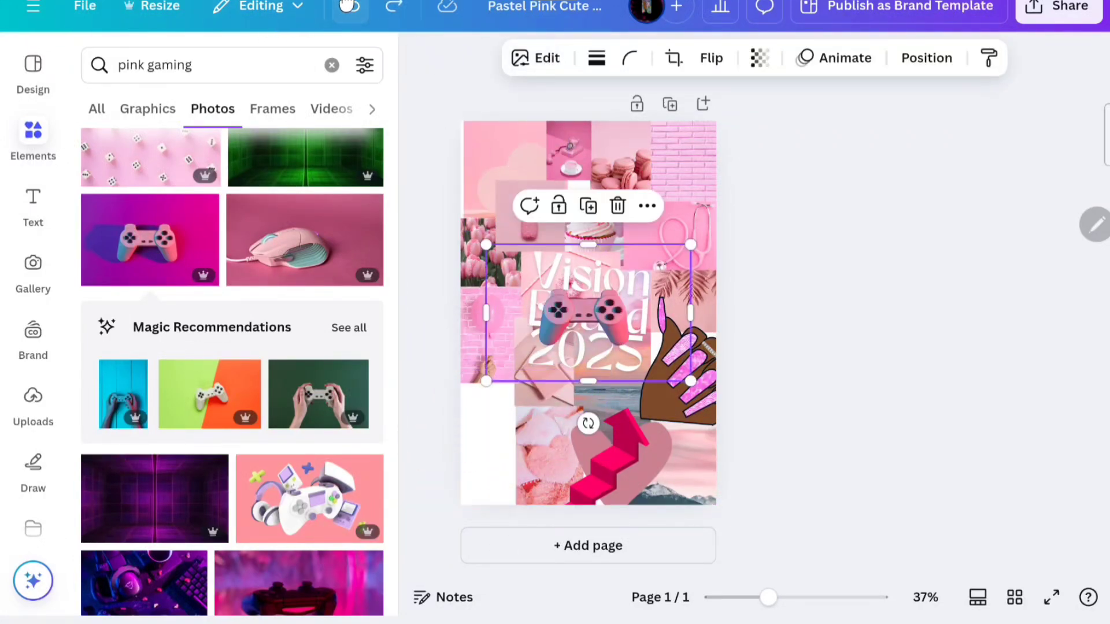
click(349, 6)
click(349, 6)
- Crop both sides of the game controller photo to a narrower portrait shape around the controller
drag(549, 295, 505, 408)
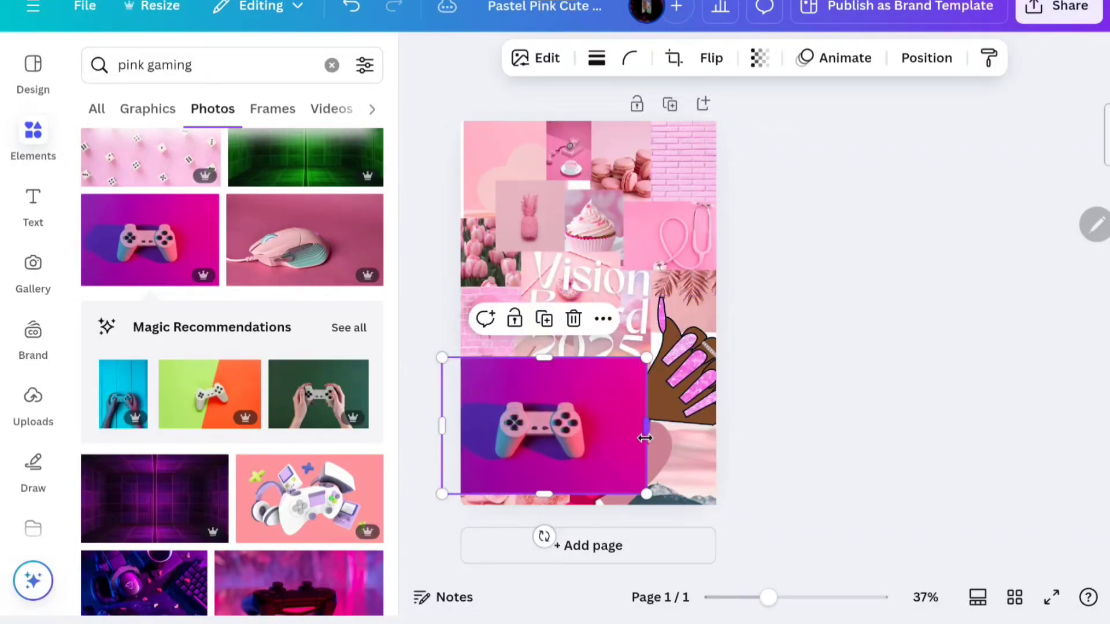
drag(646, 435, 584, 439)
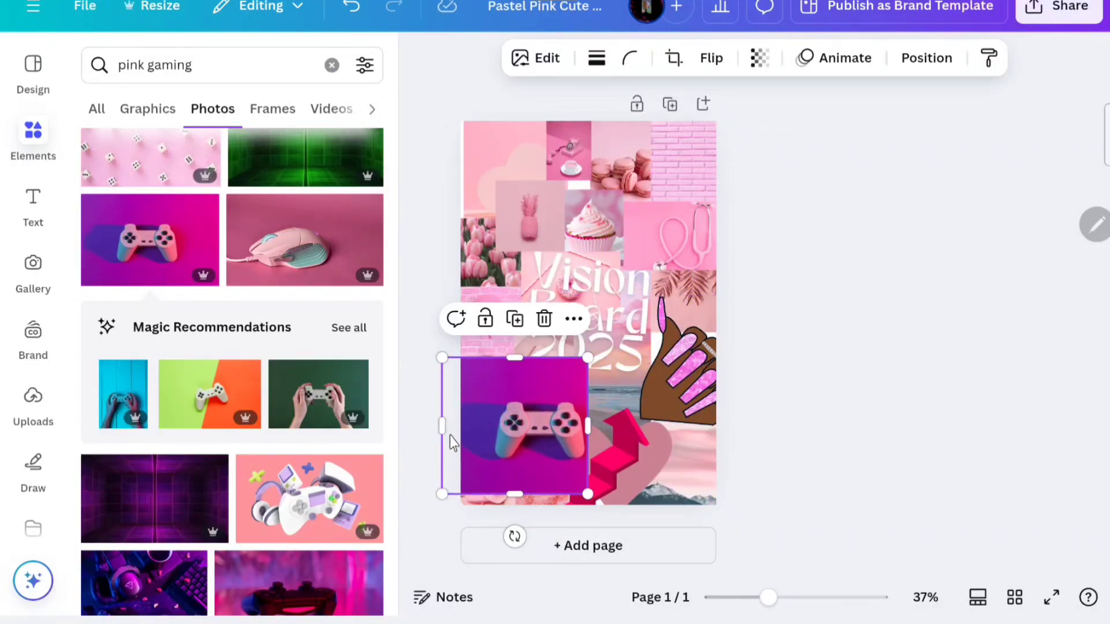
drag(440, 424, 472, 424)
mouse_move(535, 397)
mouse_down()
mouse_move(512, 418)
mouse_move(528, 409)
mouse_up()
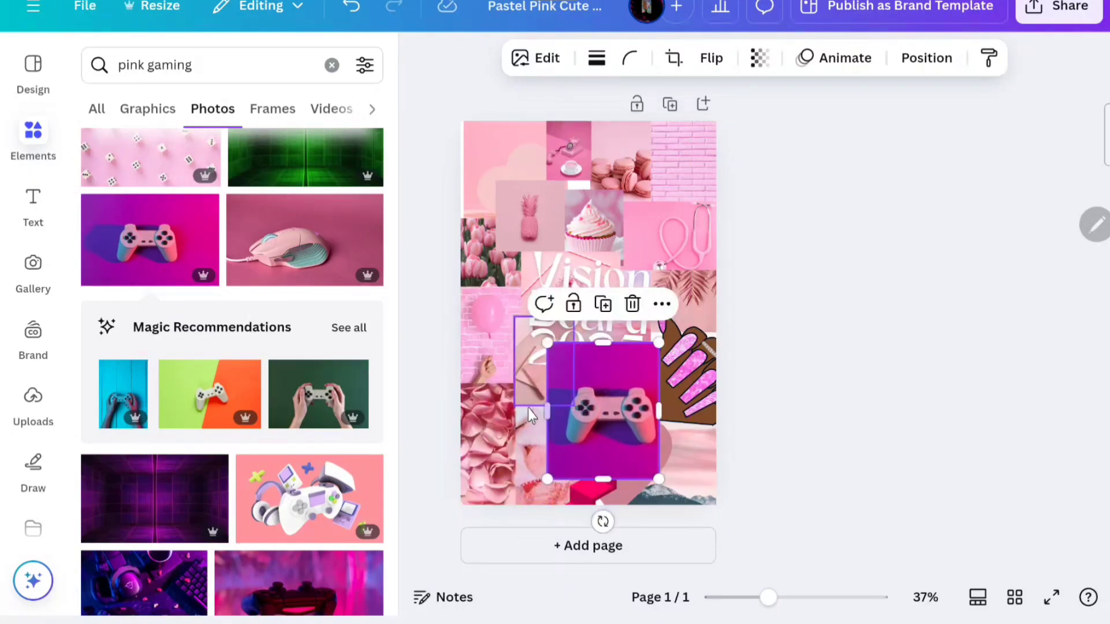
- Replace the rose petal photo in the page's lower-left corner with the game controller photo, scaled down to fit
click(485, 429)
click(530, 345)
drag(602, 384, 536, 418)
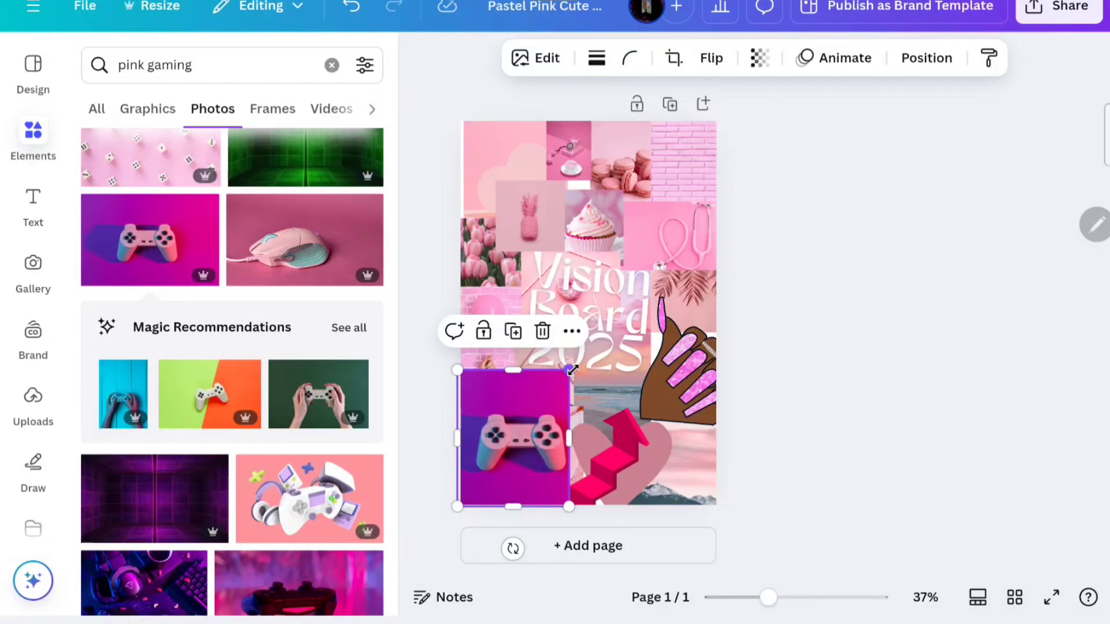
drag(569, 370, 507, 409)
scroll(314, 442, down, 10)
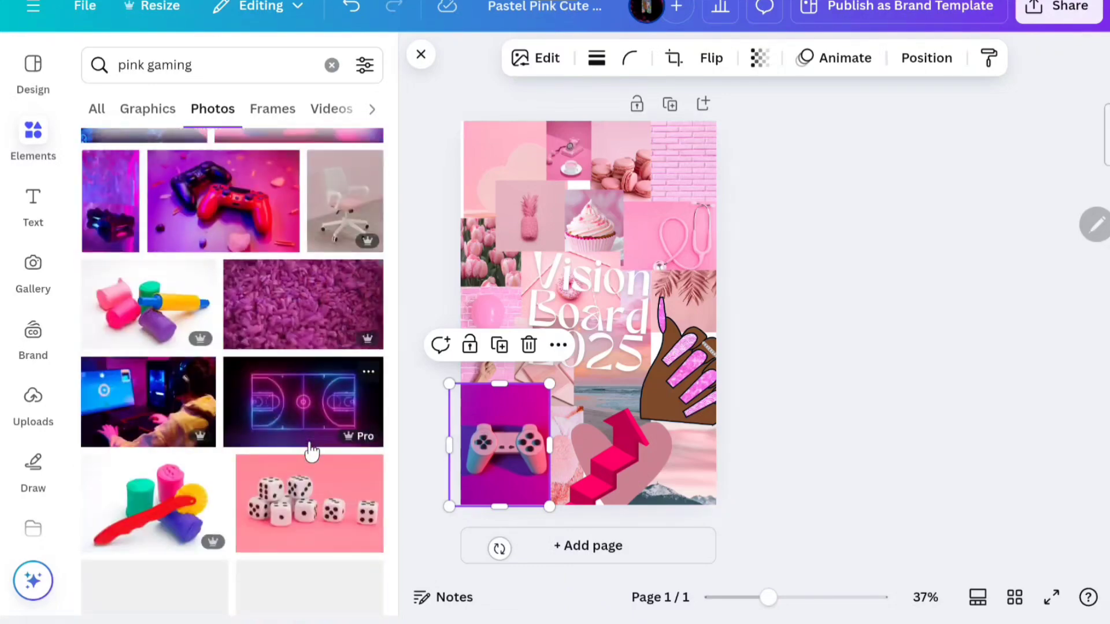
scroll(313, 451, up, 3)
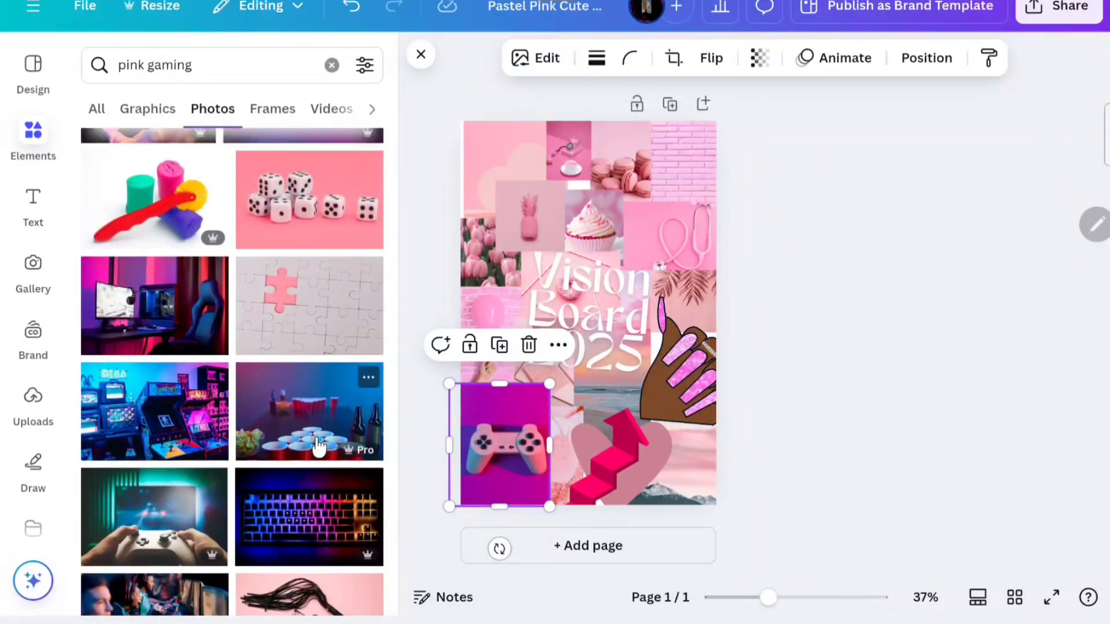
click(976, 317)
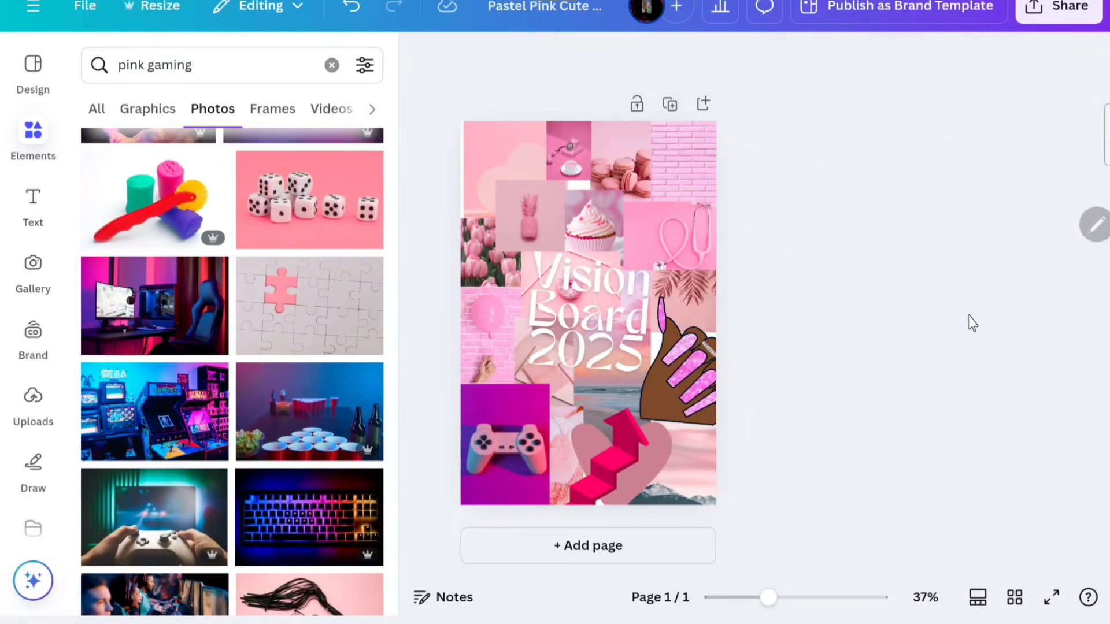
- Resize the game controller photo to fill the lower-left gap of the collage and send it to the back
click(534, 404)
mouse_move(548, 385)
mouse_down()
mouse_move(535, 418)
mouse_move(546, 391)
mouse_up()
right_click(531, 405)
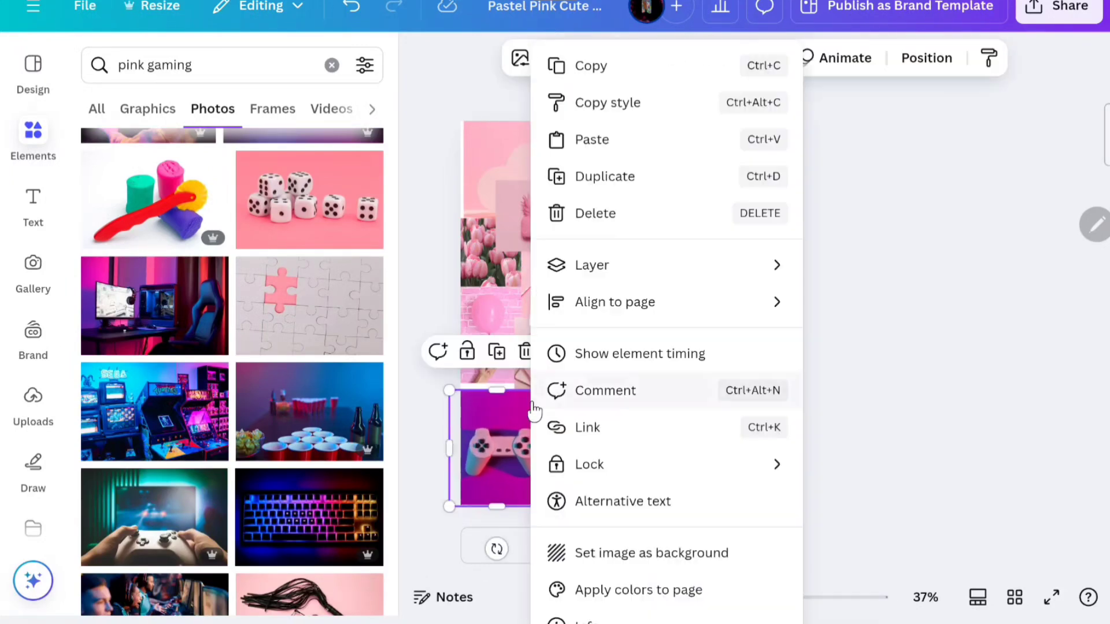
click(502, 394)
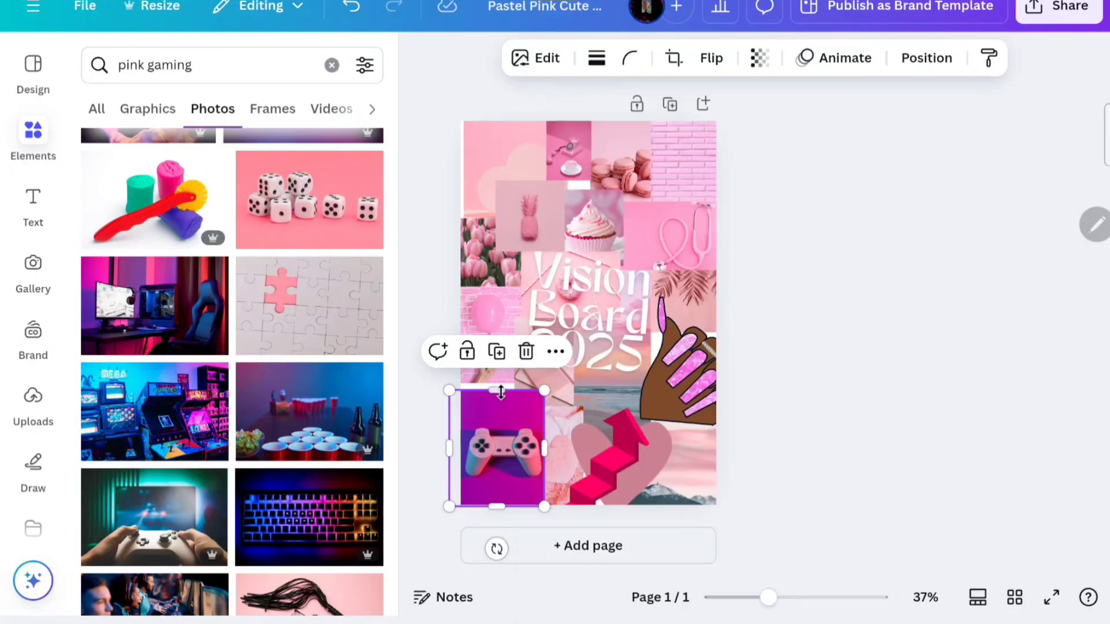
drag(502, 393, 502, 376)
right_click(503, 393)
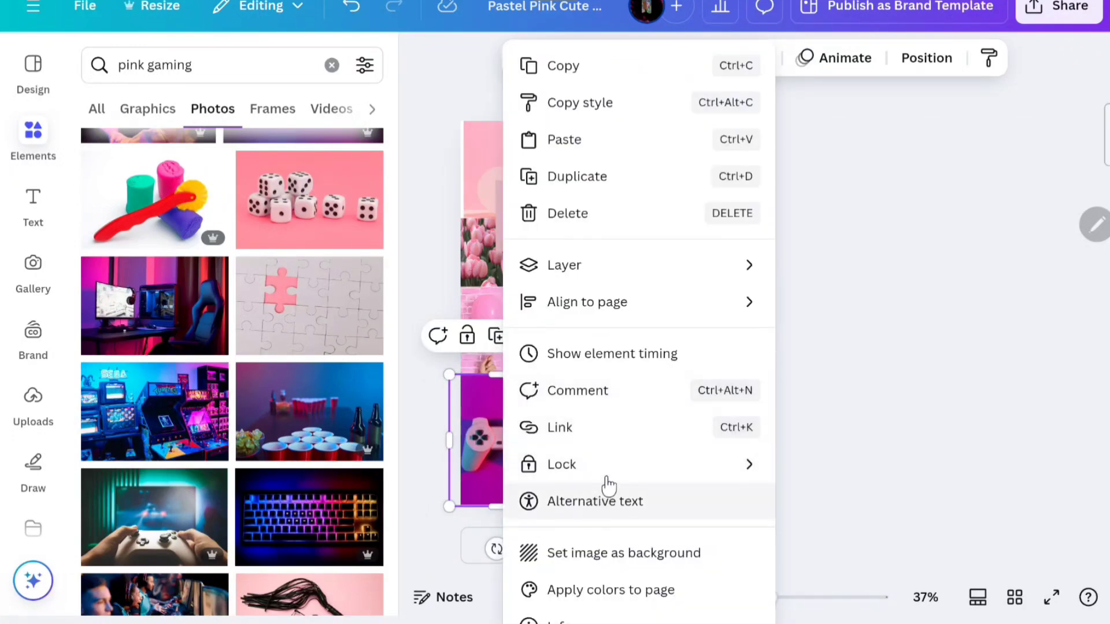
mouse_move(674, 278)
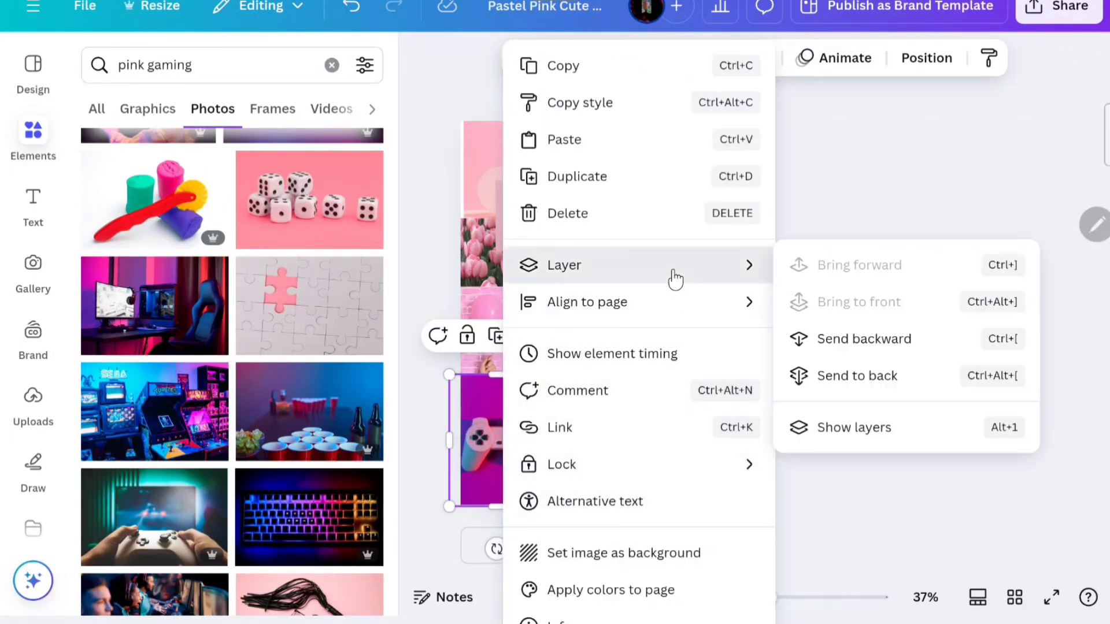
click(836, 379)
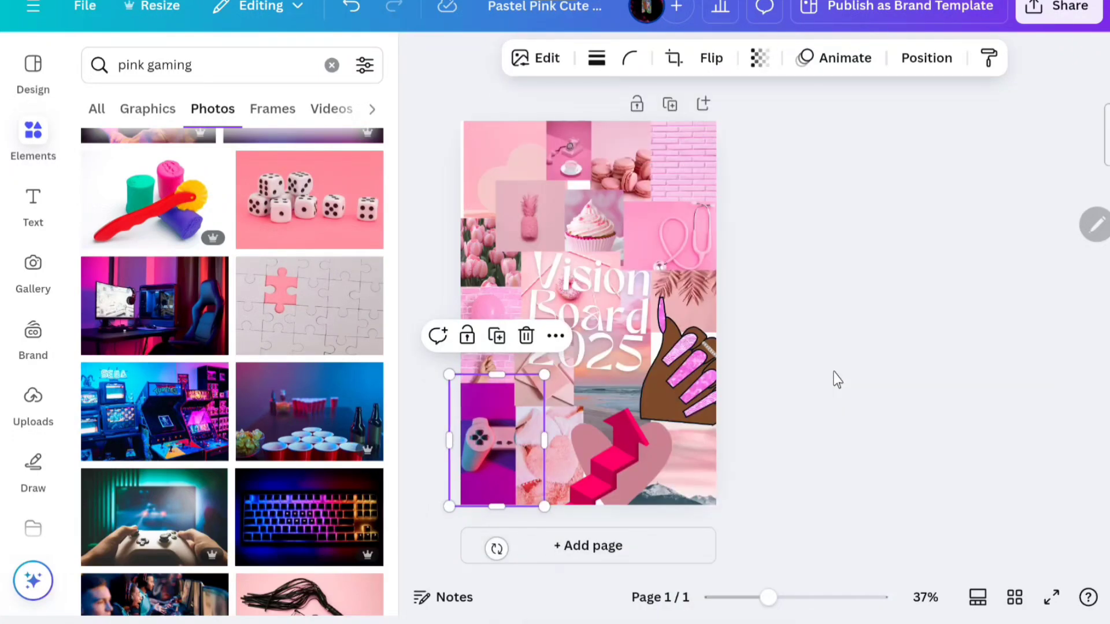
- Shift the pink hearts photo away from the game controller to uncover it and send the hearts photo to the back
click(565, 428)
drag(533, 449, 586, 399)
click(525, 432)
click(549, 451)
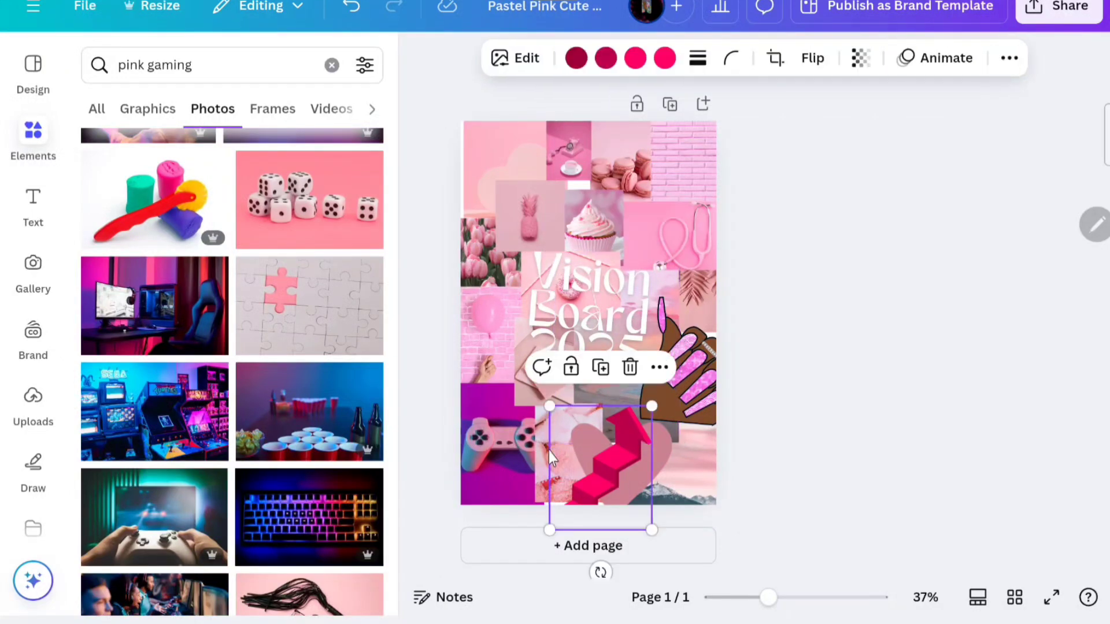
right_click(546, 452)
mouse_move(600, 483)
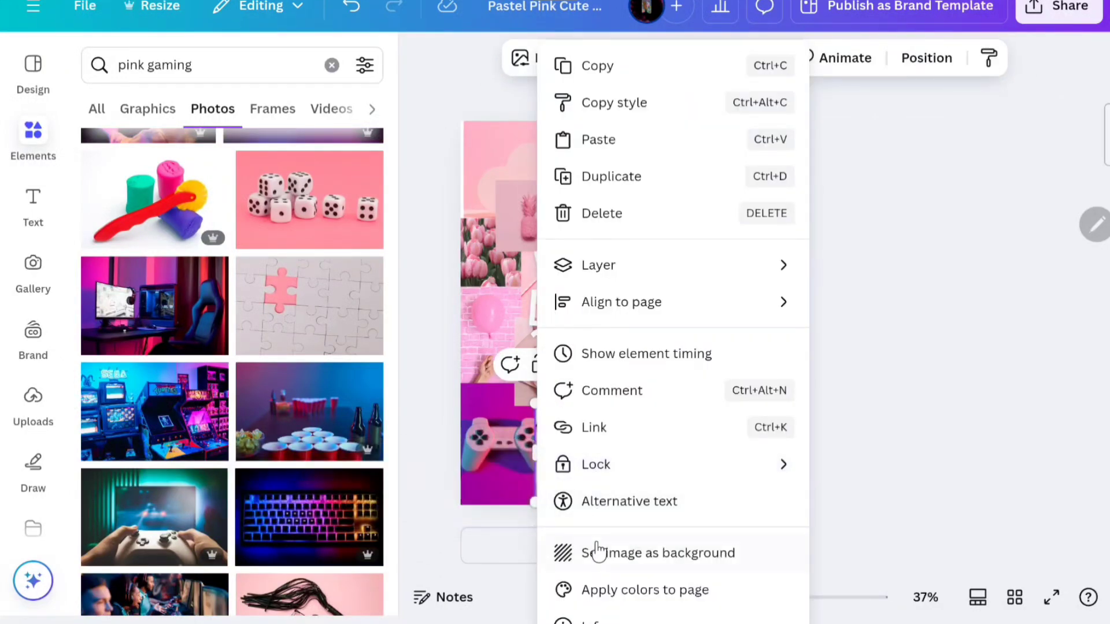
mouse_move(694, 272)
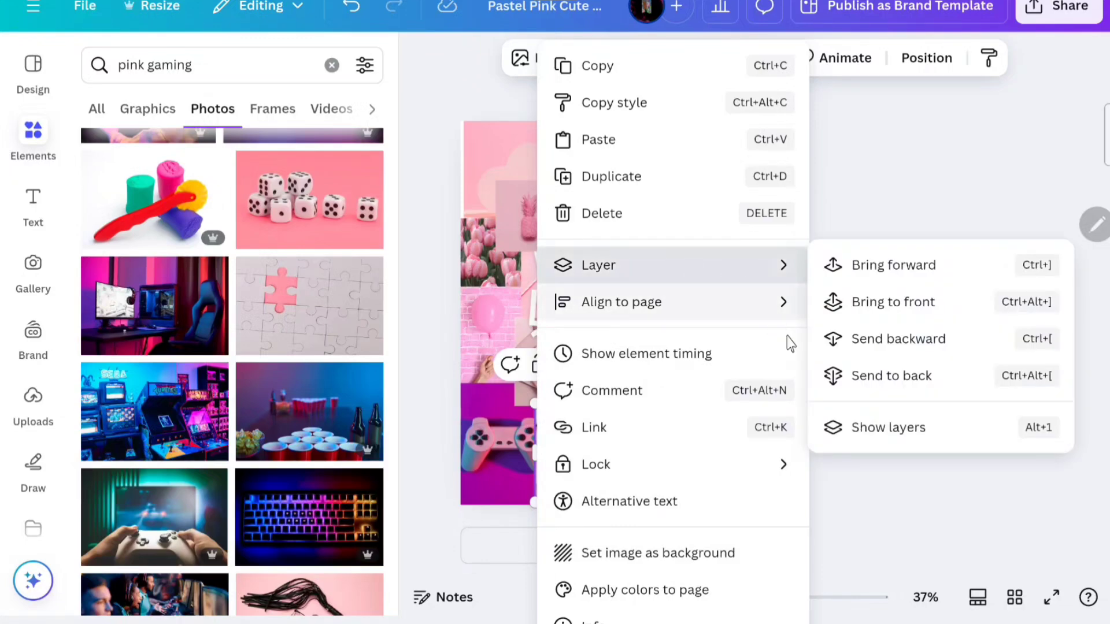
click(823, 377)
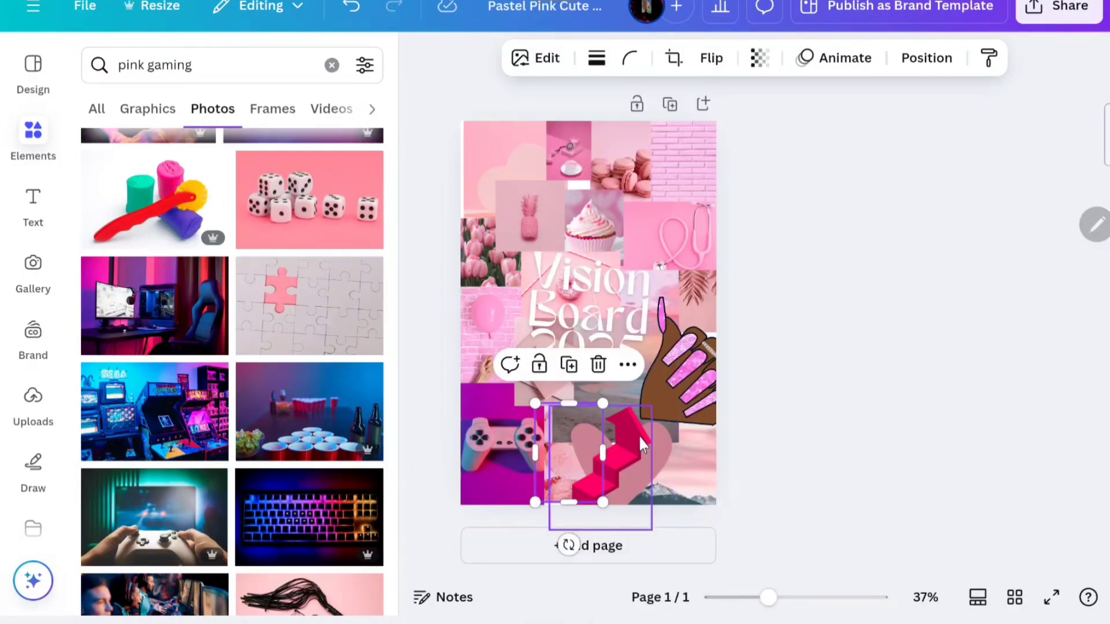
- Move the beach sunset photo down and slightly left so it meets the game controller photo's edge
click(631, 382)
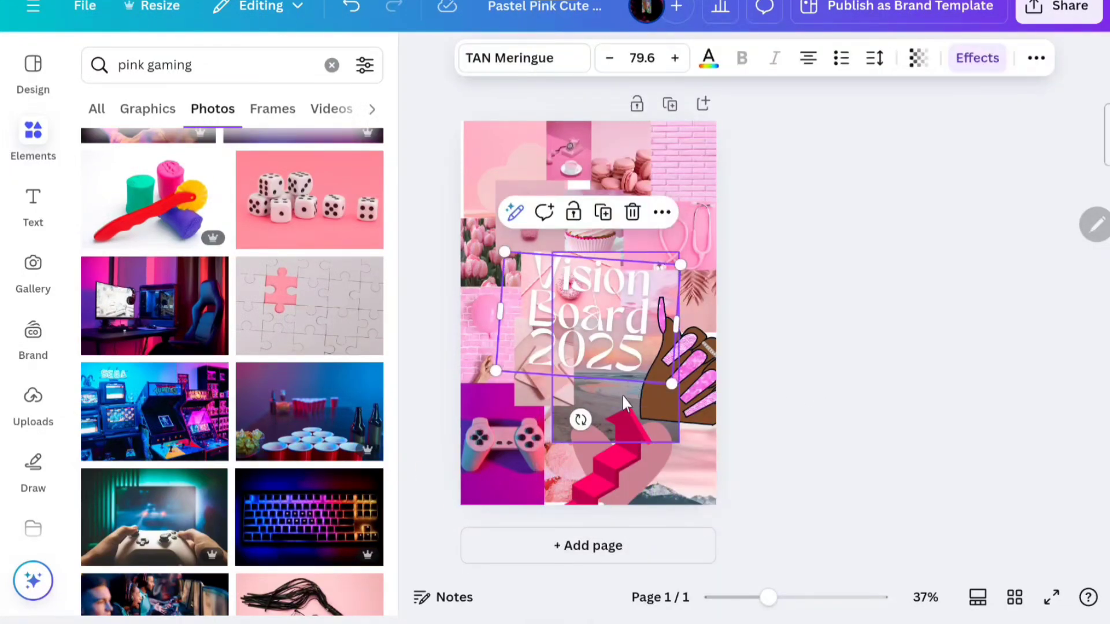
drag(623, 397, 616, 406)
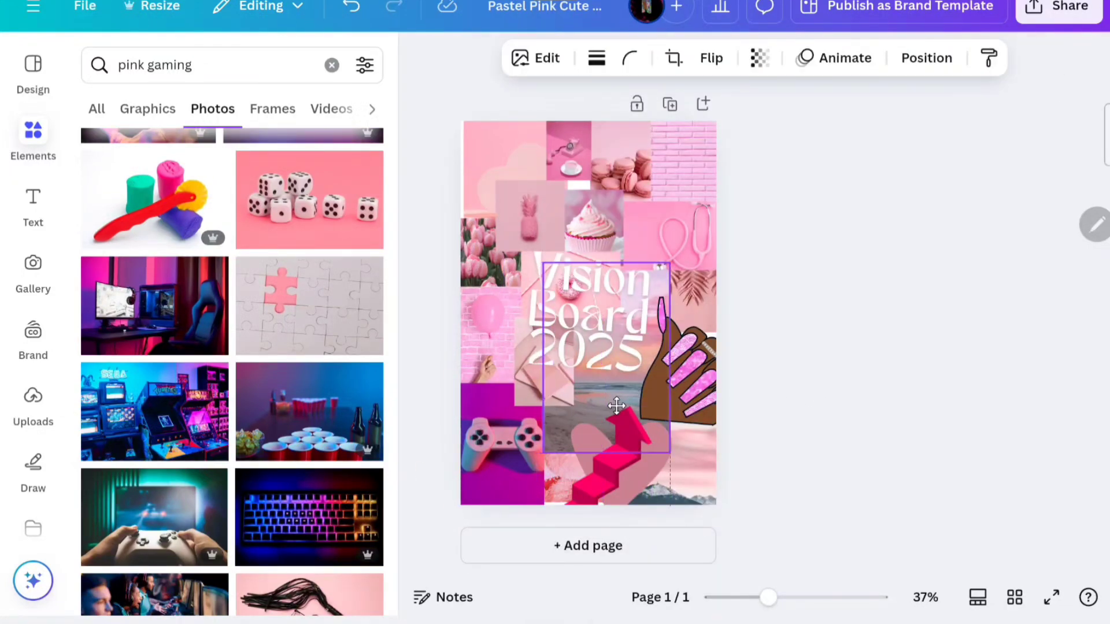
click(943, 198)
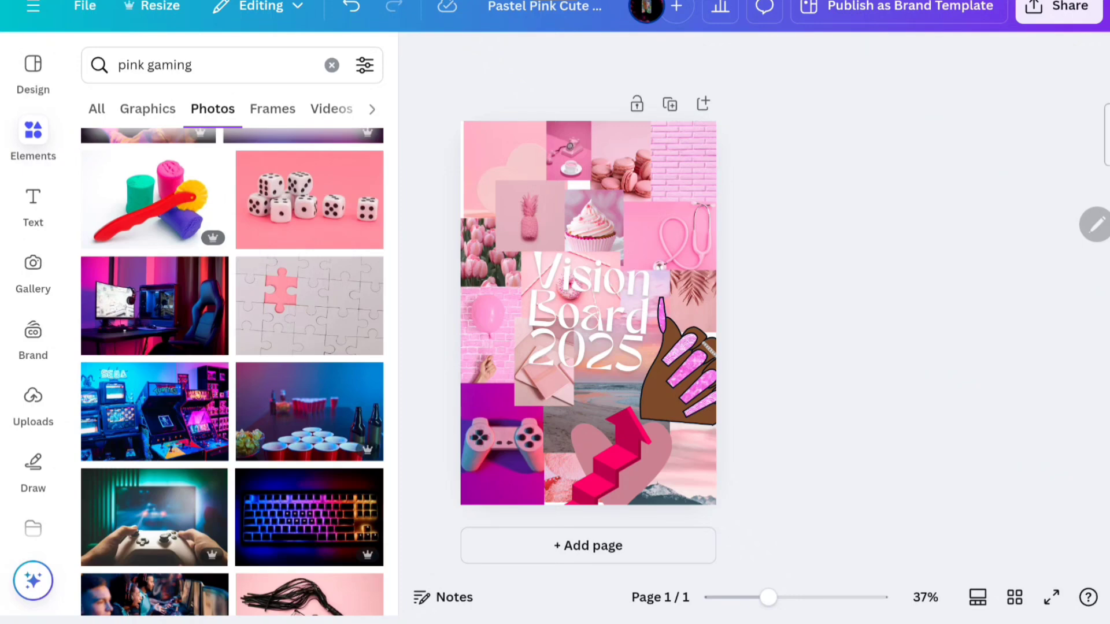
- Nudge the heart photo further into the page's upper-left corner to close the gap at the edge
click(480, 135)
drag(483, 140, 476, 133)
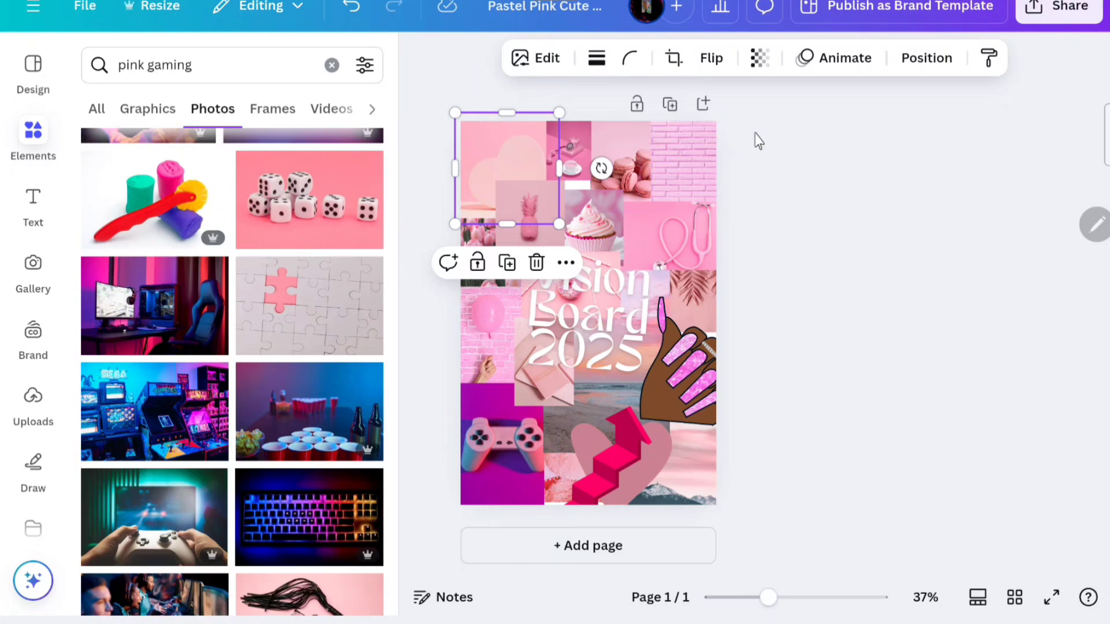